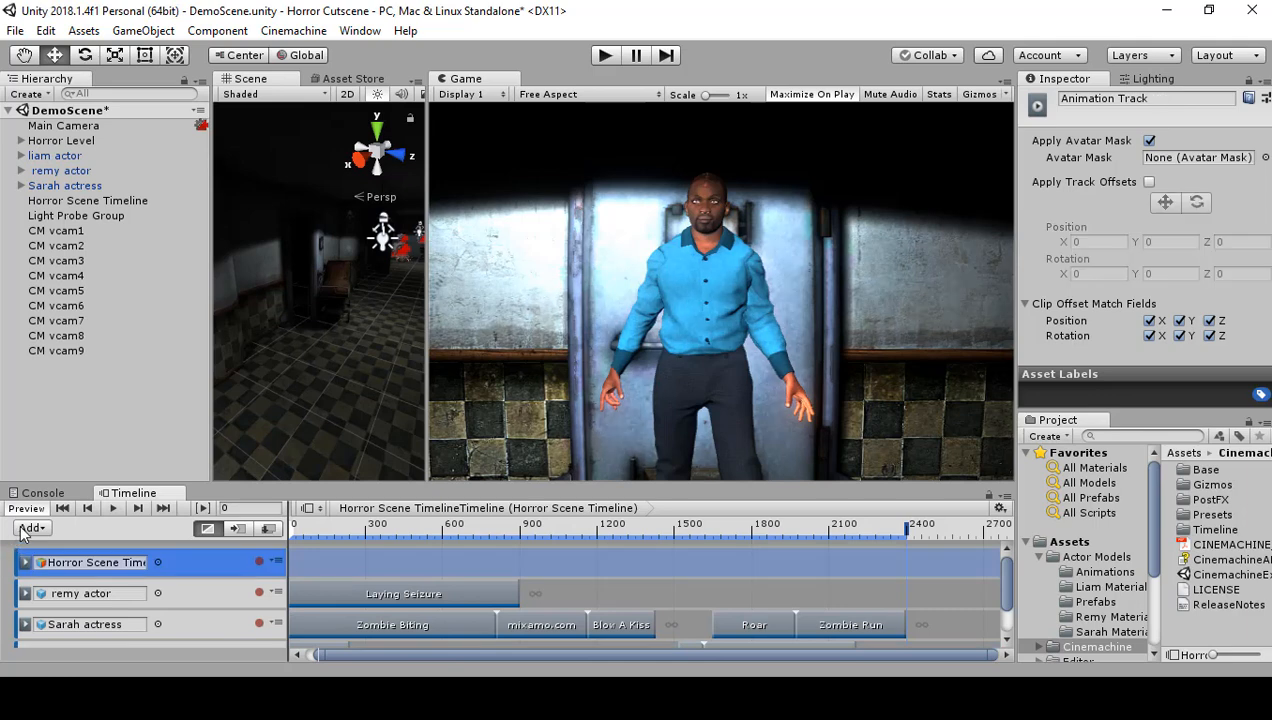
{"action": "left_click", "coordinate": [30, 528]}
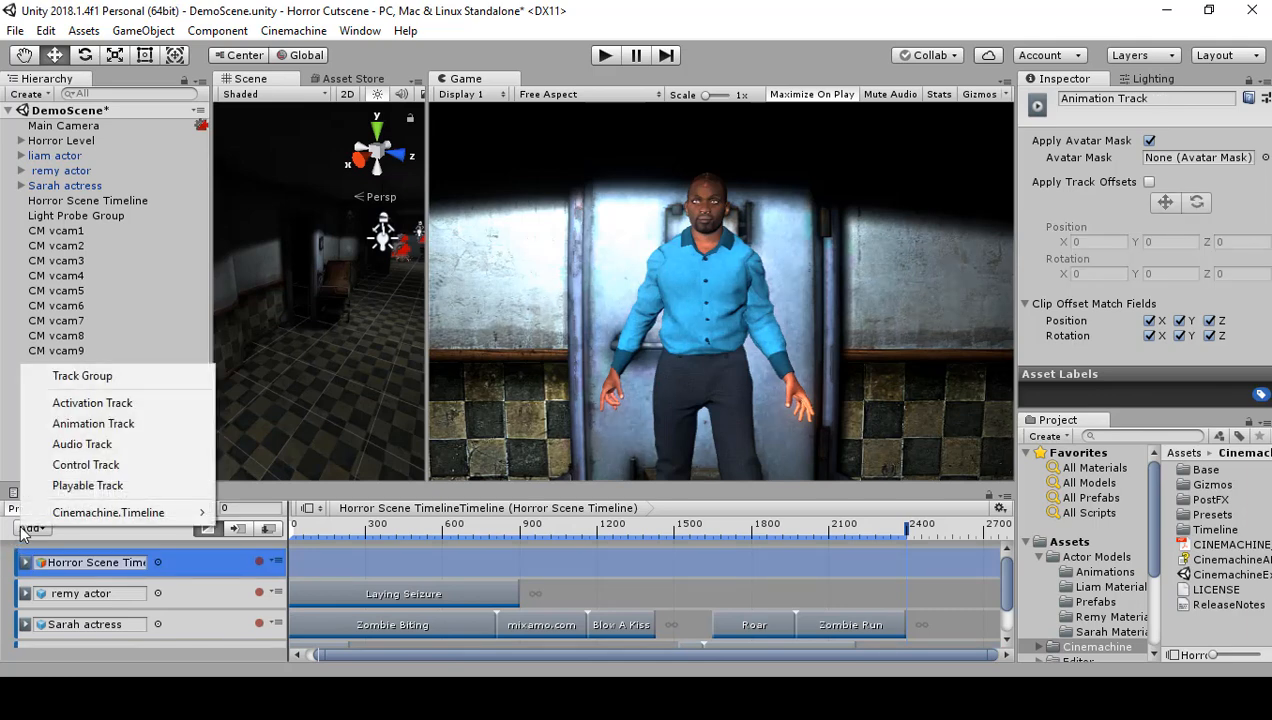
{"action": "left_click", "coordinate": [108, 388]}
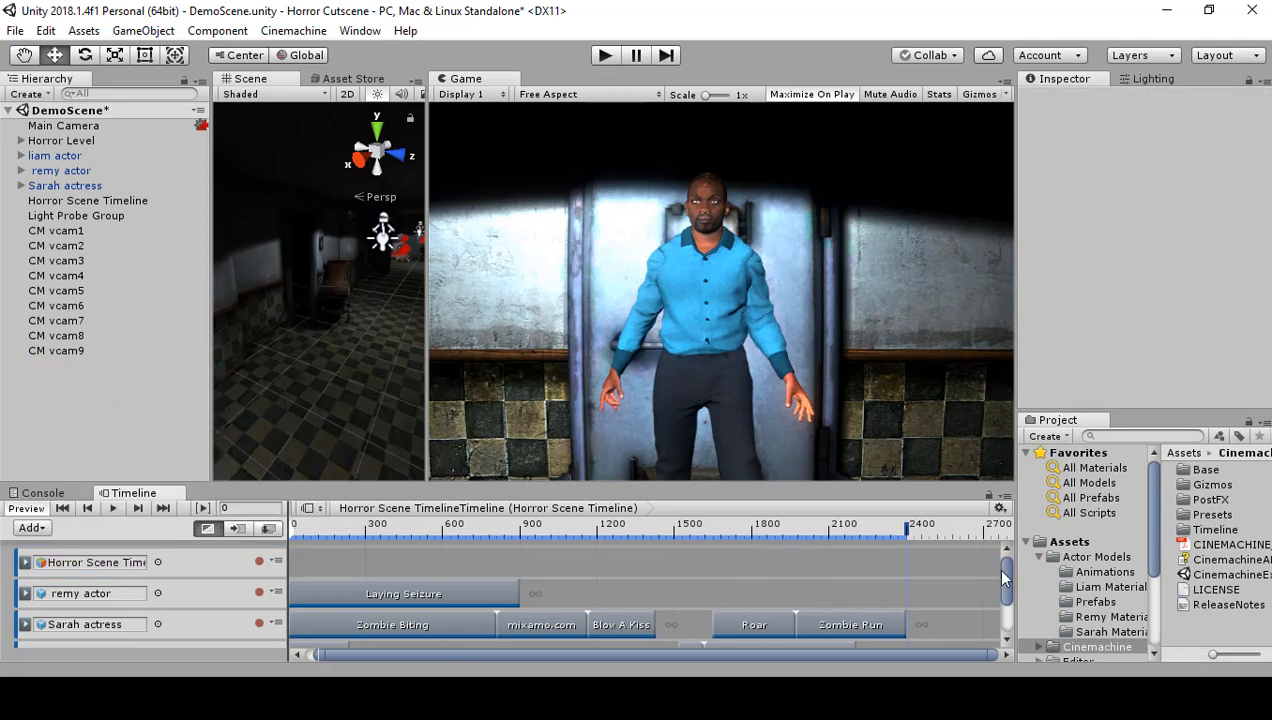
{"action": "left_click_drag", "start_coordinate": [1000, 567], "coordinate": [995, 597]}
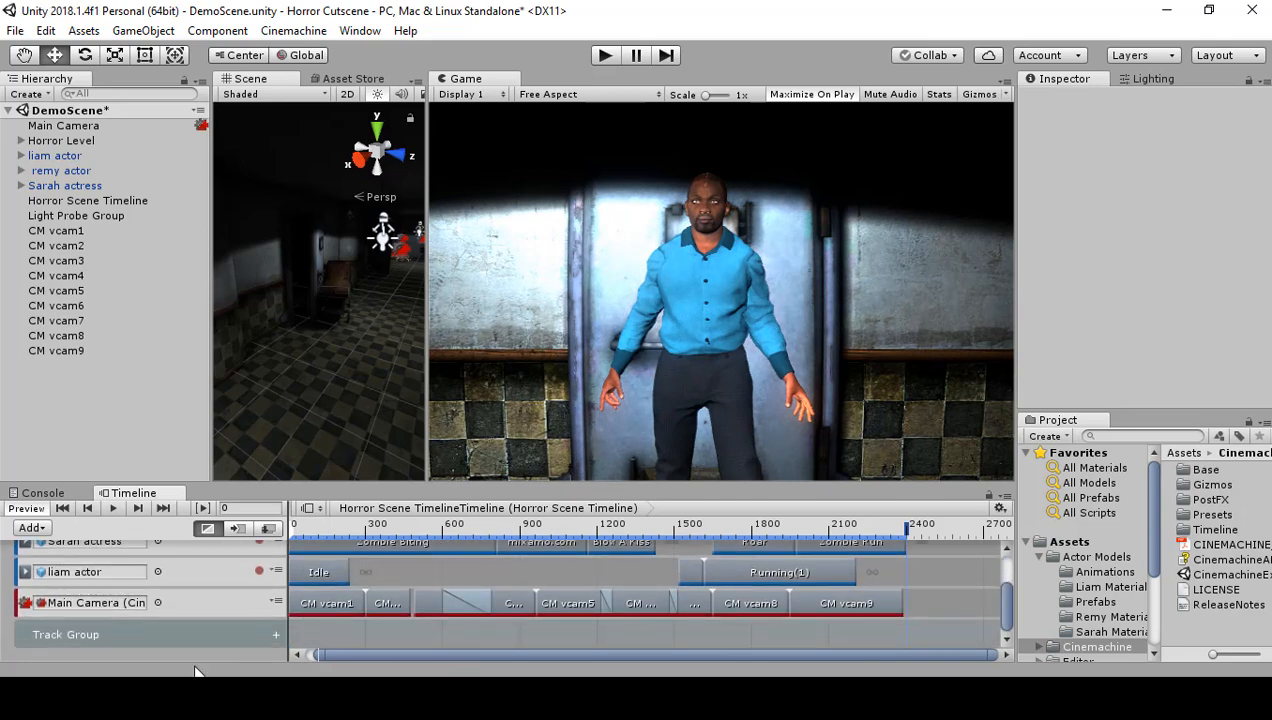
{"action": "left_click", "coordinate": [137, 634]}
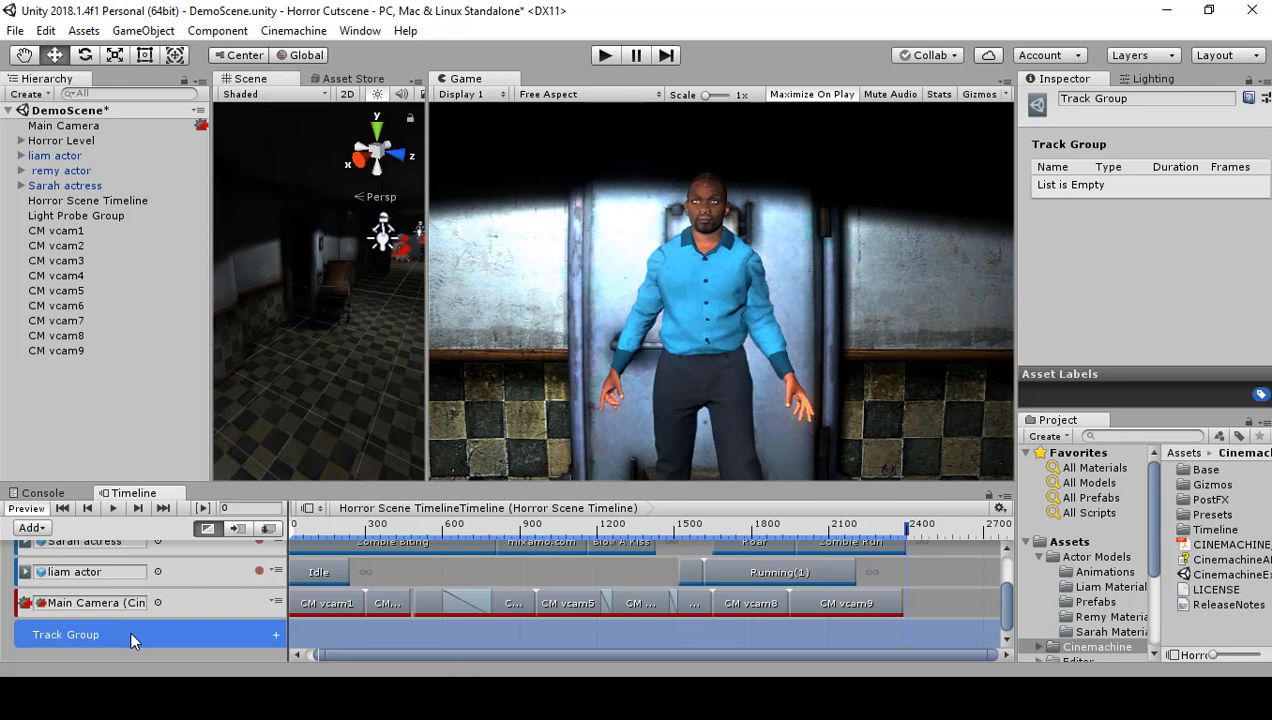
{"action": "key", "text": "Delete"}
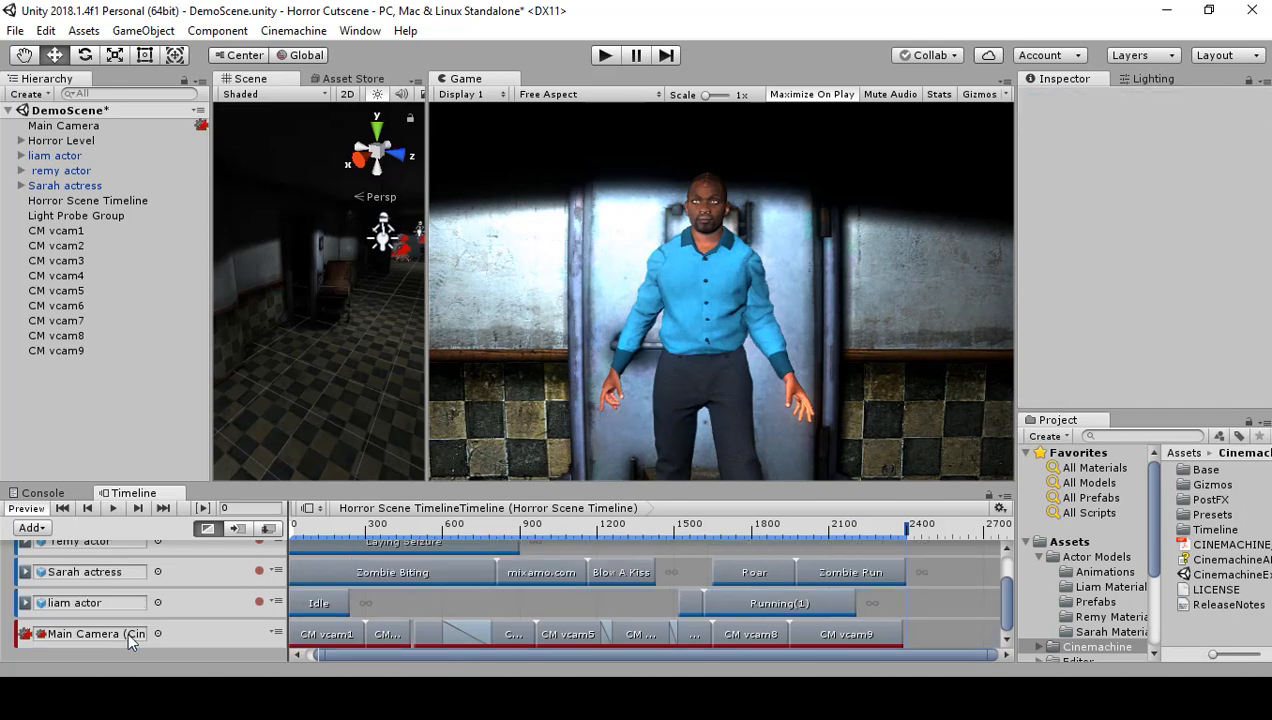
Add a new track group to the Horror Scene Timeline.
{"action": "left_click", "coordinate": [32, 527]}
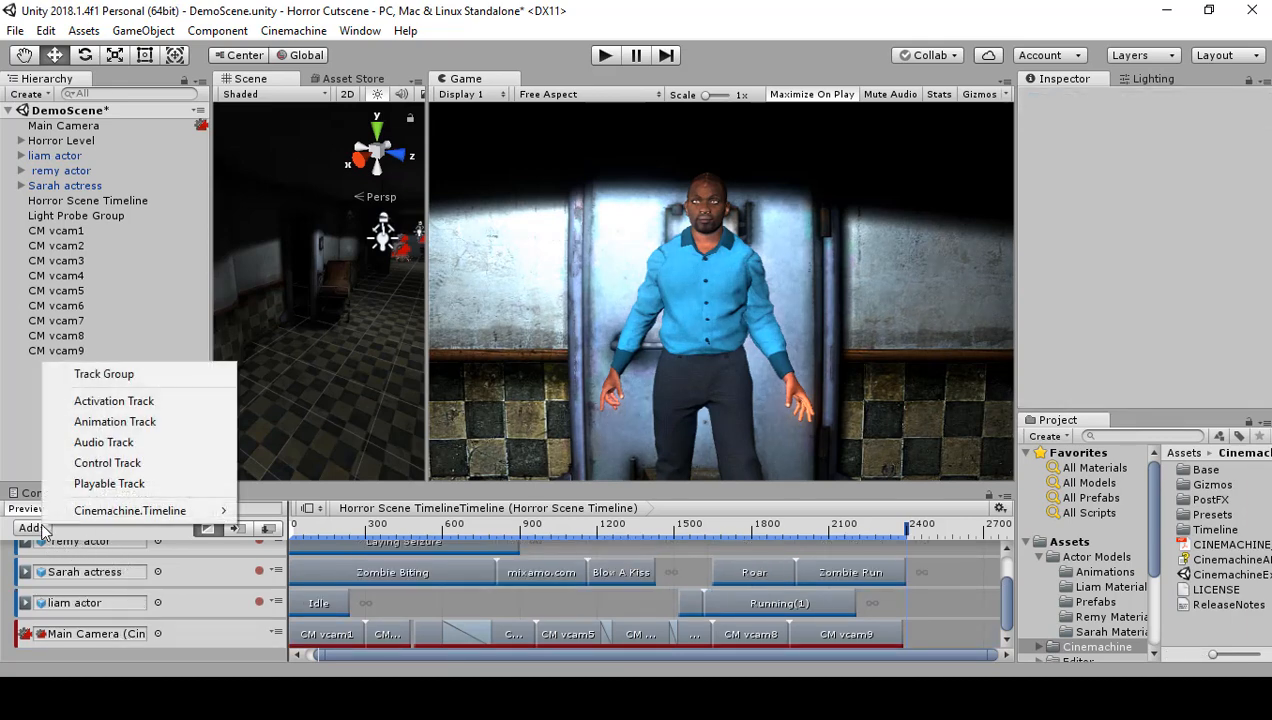
{"action": "left_click", "coordinate": [104, 376]}
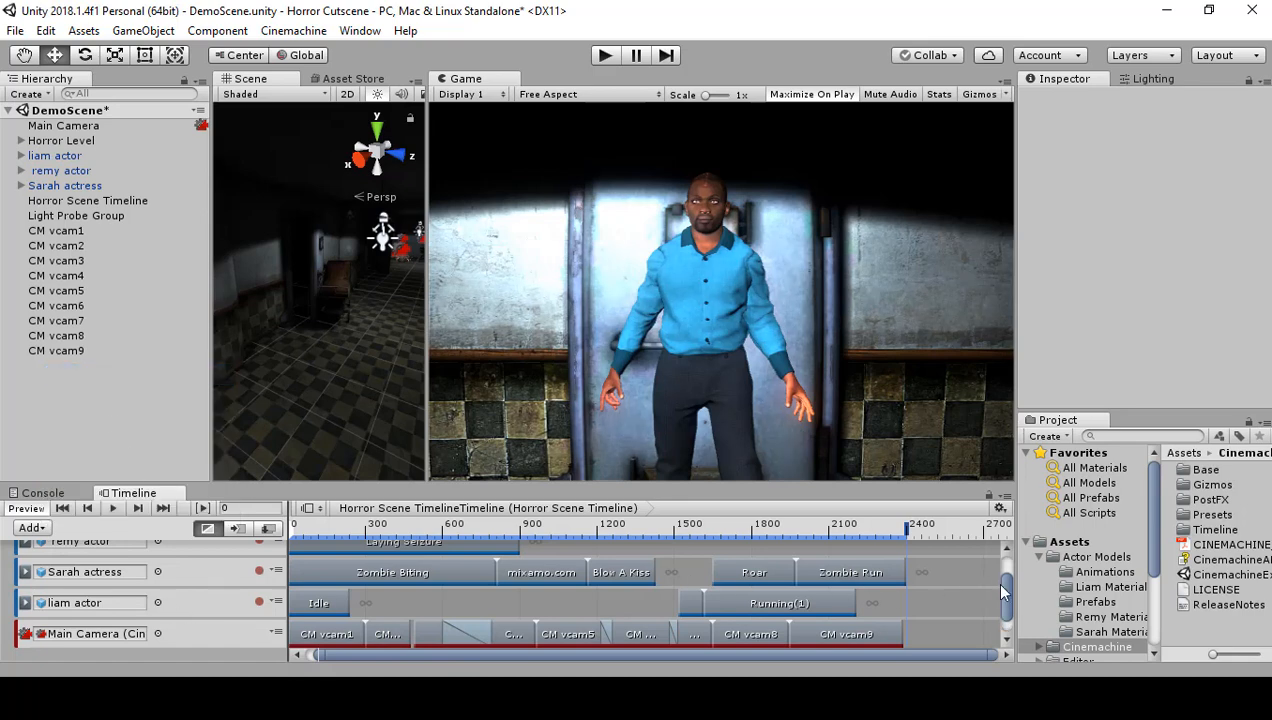
{"action": "left_click_drag", "start_coordinate": [1004, 587], "coordinate": [1003, 616]}
{"action": "right_click", "coordinate": [96, 633]}
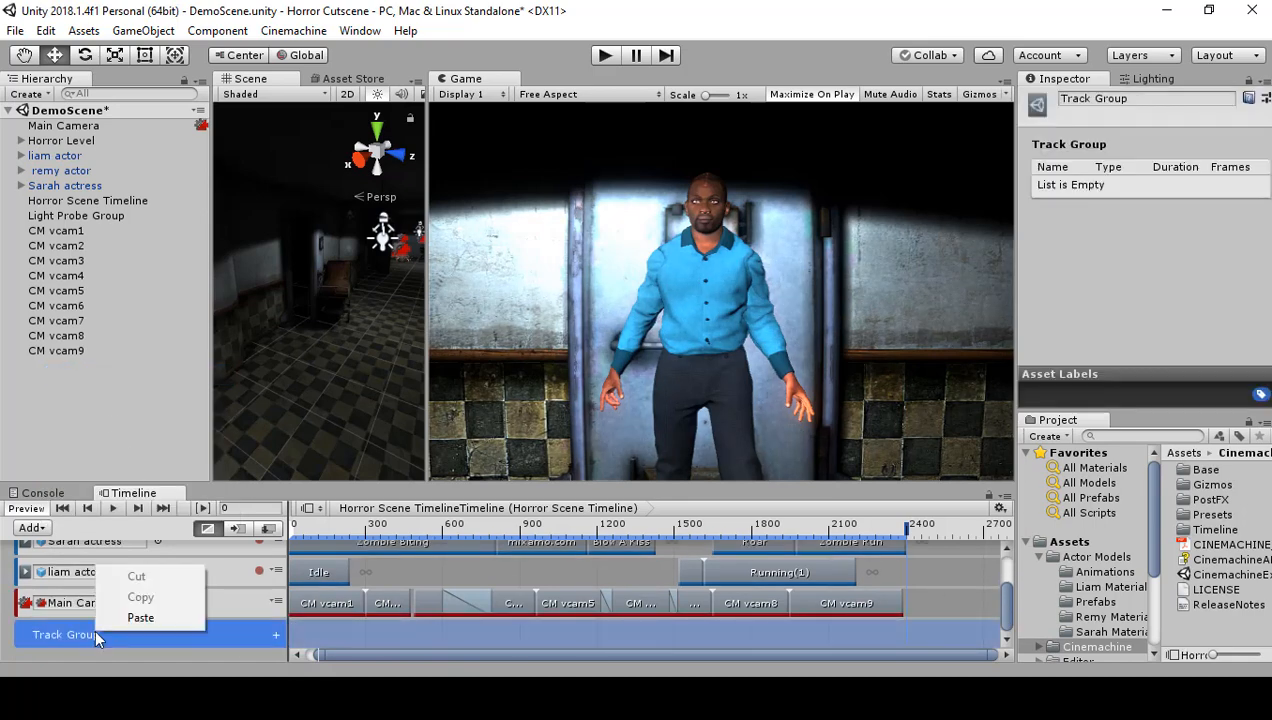
Rename the new track group as Actor/Actress.
{"action": "left_click", "coordinate": [78, 630]}
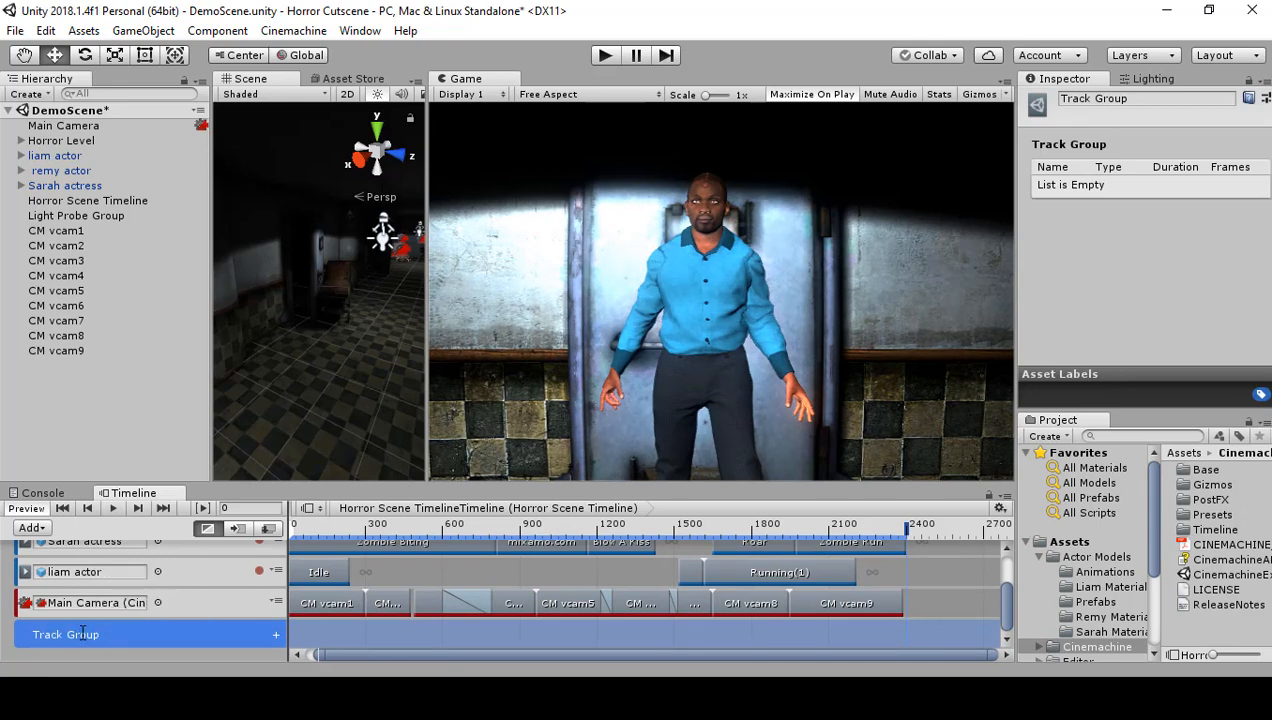
{"action": "double_click", "coordinate": [83, 632]}
{"action": "key", "text": "BackSpace"}
{"action": "type", "text": "Act"}
{"action": "type", "text": "or "}
{"action": "type", "text": "Models"}
{"action": "key", "text": "BackSpace"}
{"action": "key", "text": "BackSpace"}
{"action": "key", "text": "BackSpace"}
{"action": "key", "text": "BackSpace"}
{"action": "key", "text": "BackSpace"}
{"action": "key", "text": "BackSpace"}
{"action": "key", "text": "BackSpace"}
{"action": "type", "text": "/Actoress"}
{"action": "key", "text": "Return"}
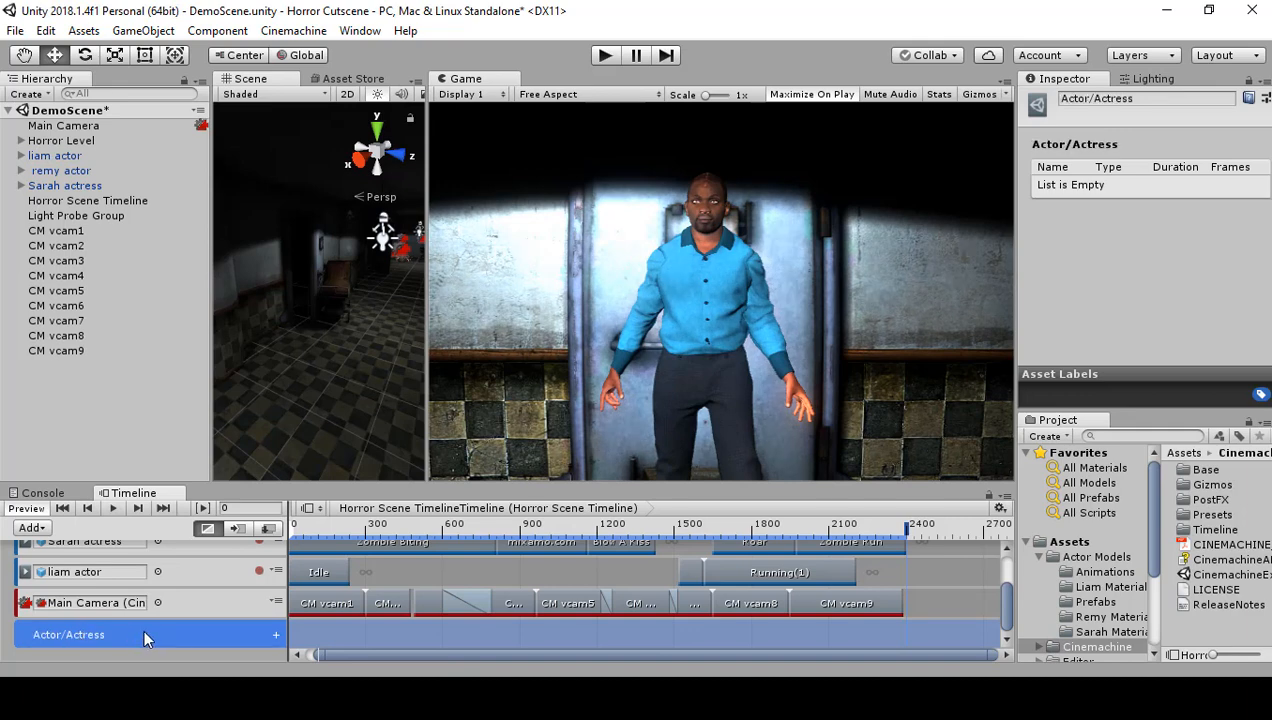
Move the remy actor, Sarah actress and liam actor animation tracks together into the Actor/Actress group.
{"action": "scroll", "coordinate": [152, 633], "scroll_direction": "up", "scroll_amount": 1}
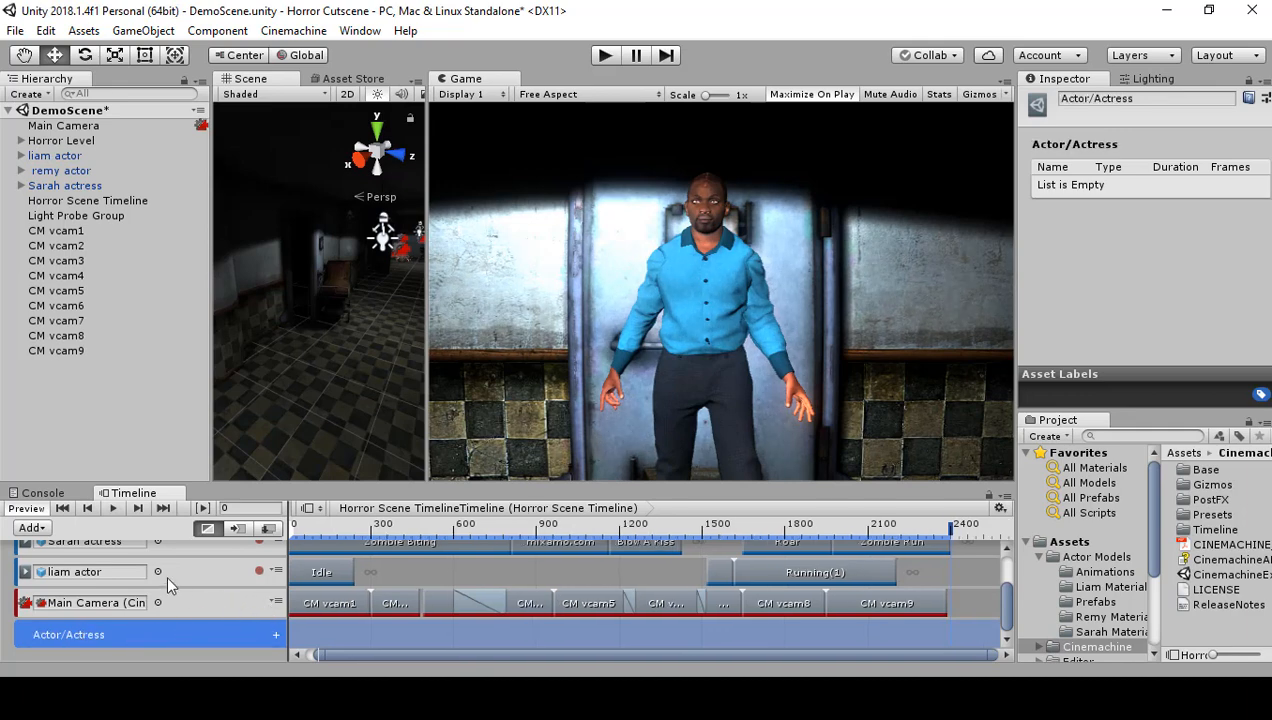
{"action": "left_click", "coordinate": [199, 577]}
{"action": "scroll", "coordinate": [199, 577], "scroll_direction": "up", "scroll_amount": 1}
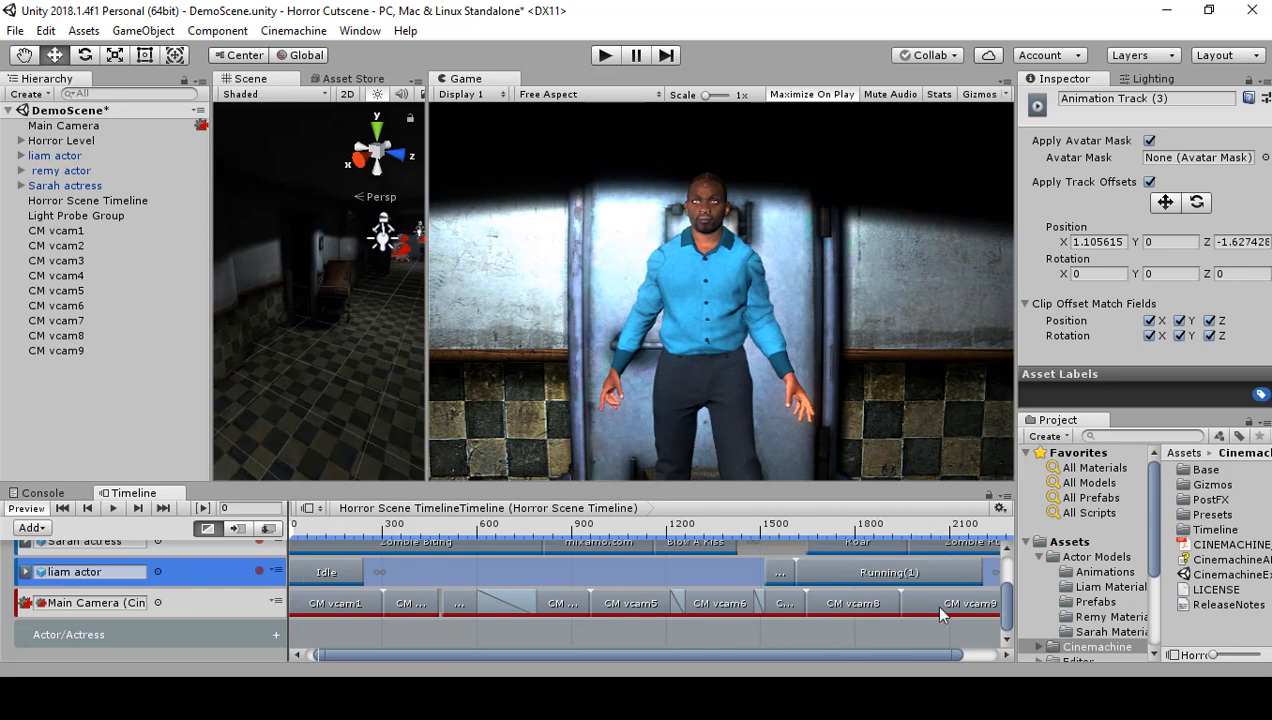
{"action": "left_click_drag", "start_coordinate": [1006, 597], "coordinate": [1006, 570]}
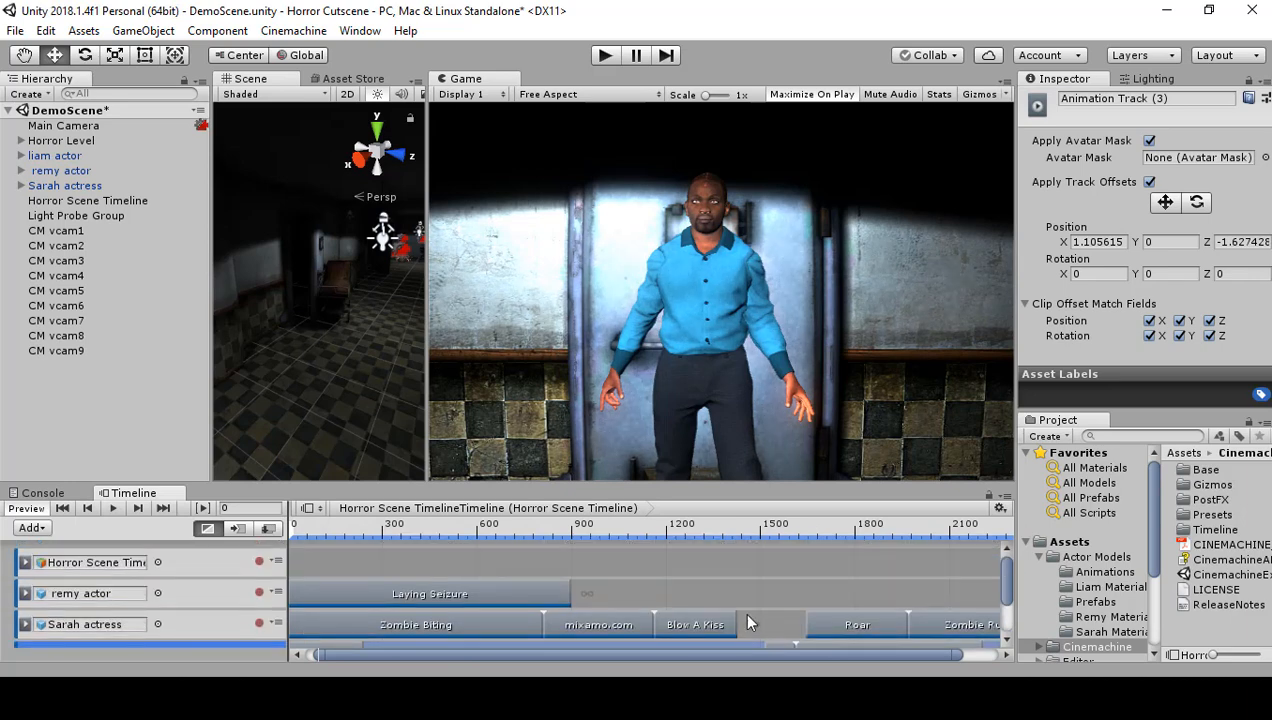
{"action": "left_click", "coordinate": [203, 598]}
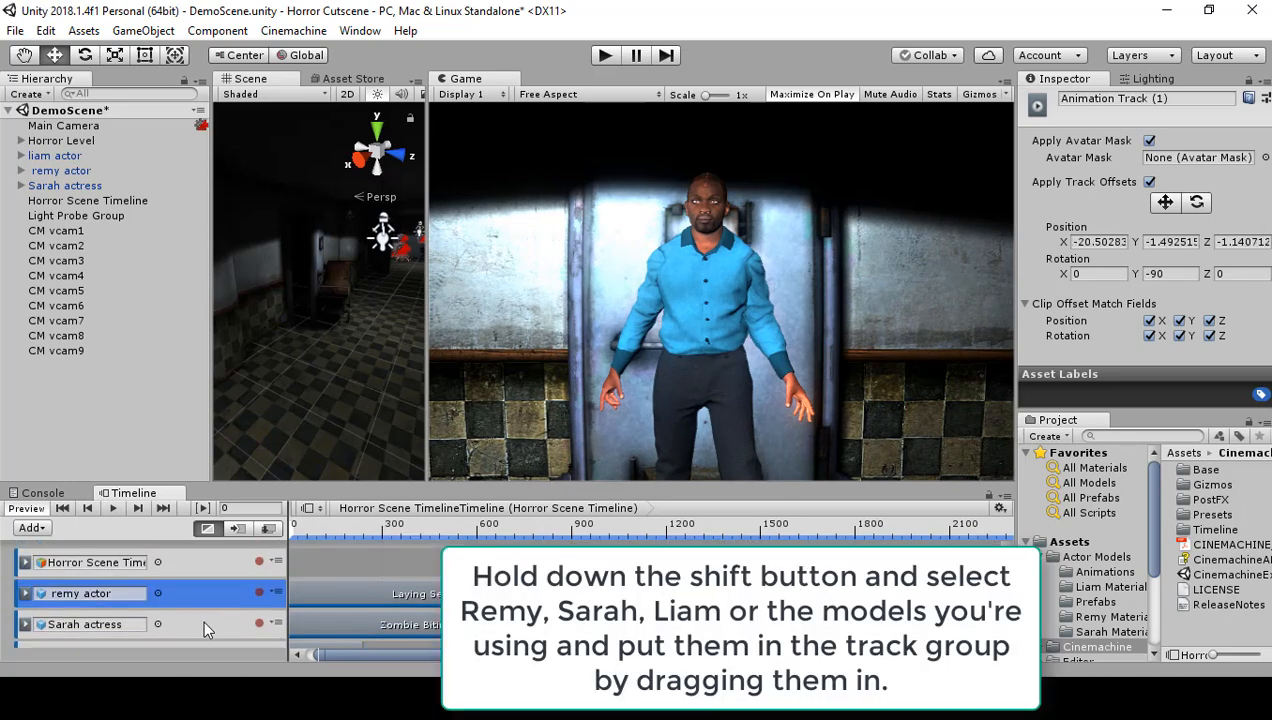
{"action": "left_click", "coordinate": [203, 621], "text": "shift"}
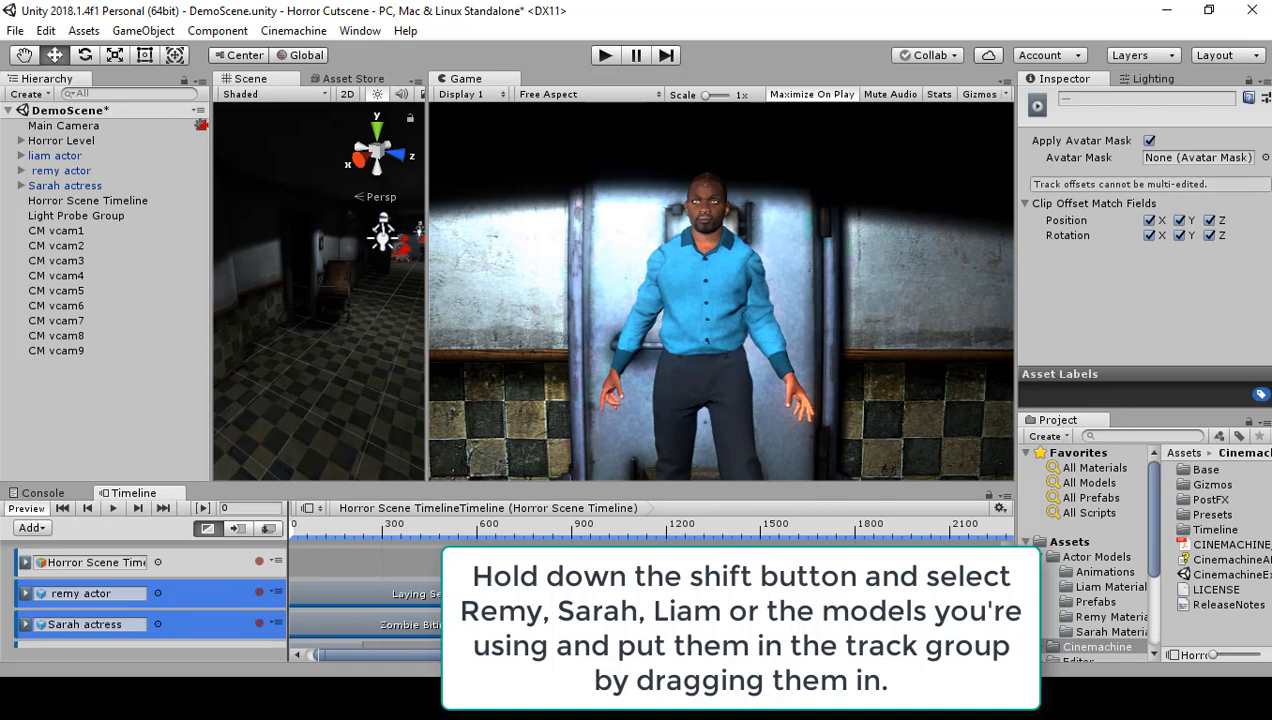
{"action": "left_click_drag", "start_coordinate": [1006, 570], "coordinate": [1006, 596]}
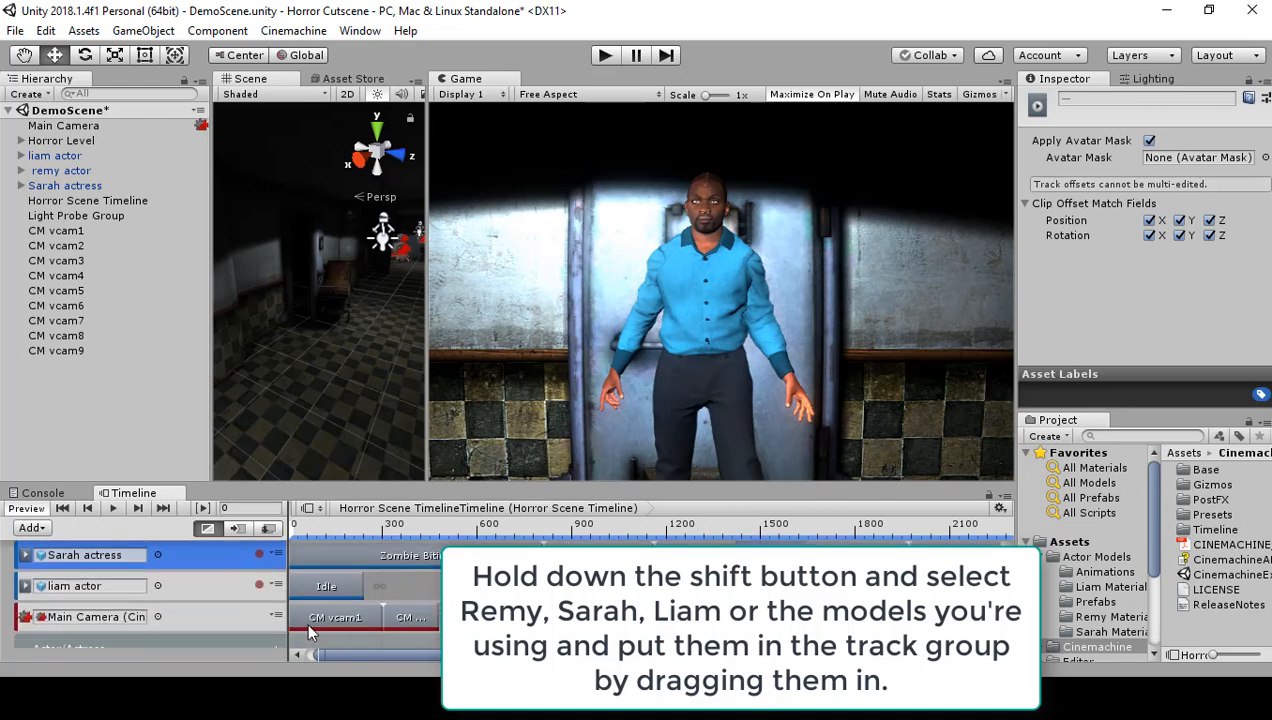
{"action": "left_click", "coordinate": [270, 586], "text": "shift"}
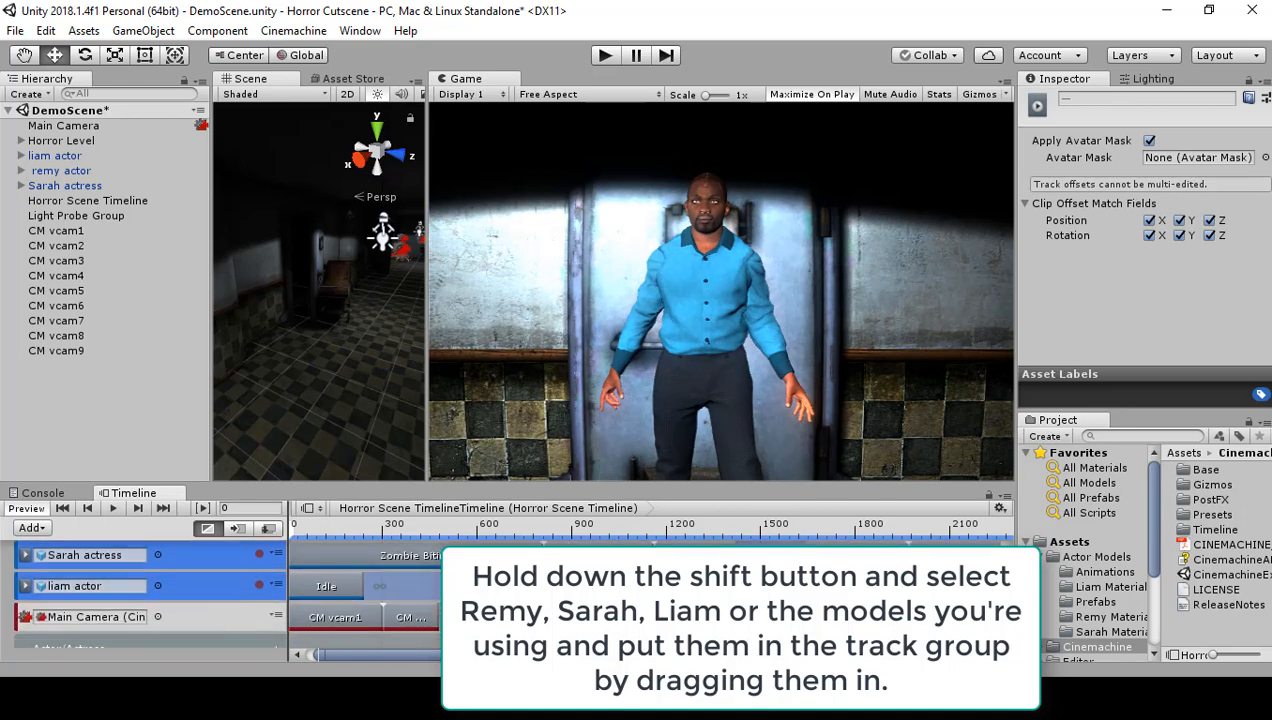
{"action": "left_click_drag", "start_coordinate": [1006, 598], "coordinate": [1006, 606]}
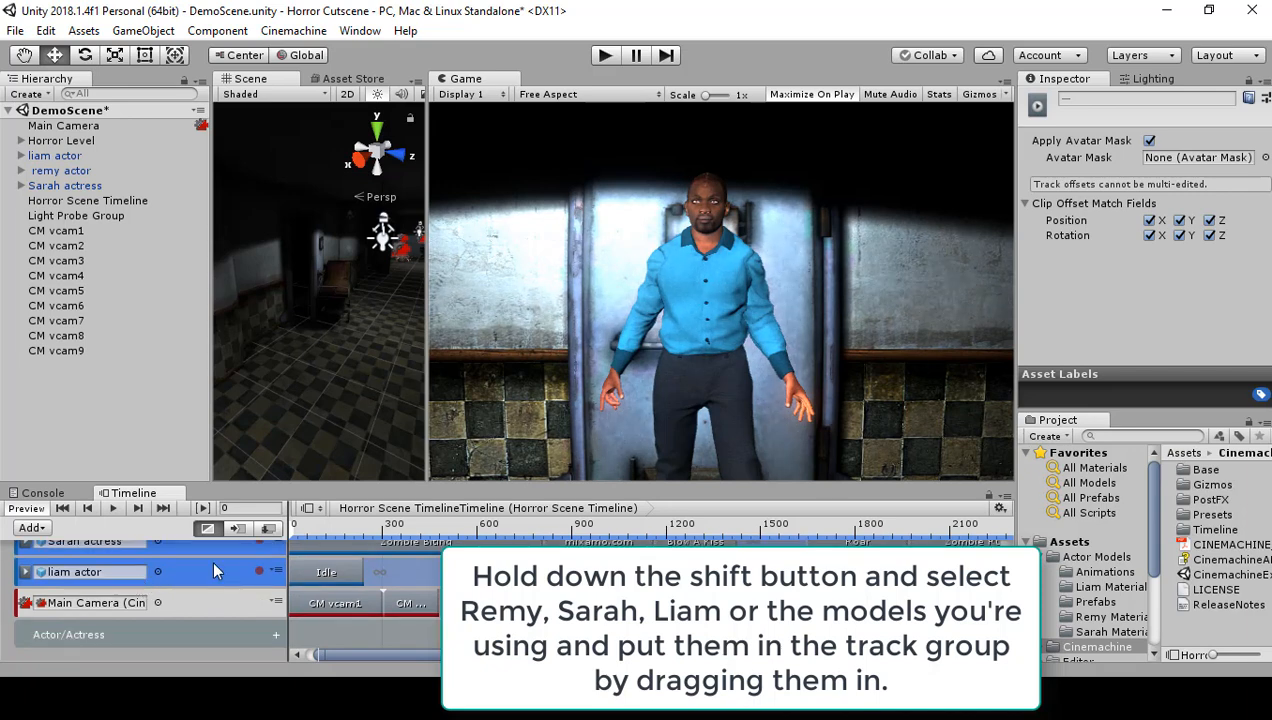
{"action": "left_click_drag", "start_coordinate": [212, 570], "coordinate": [193, 642]}
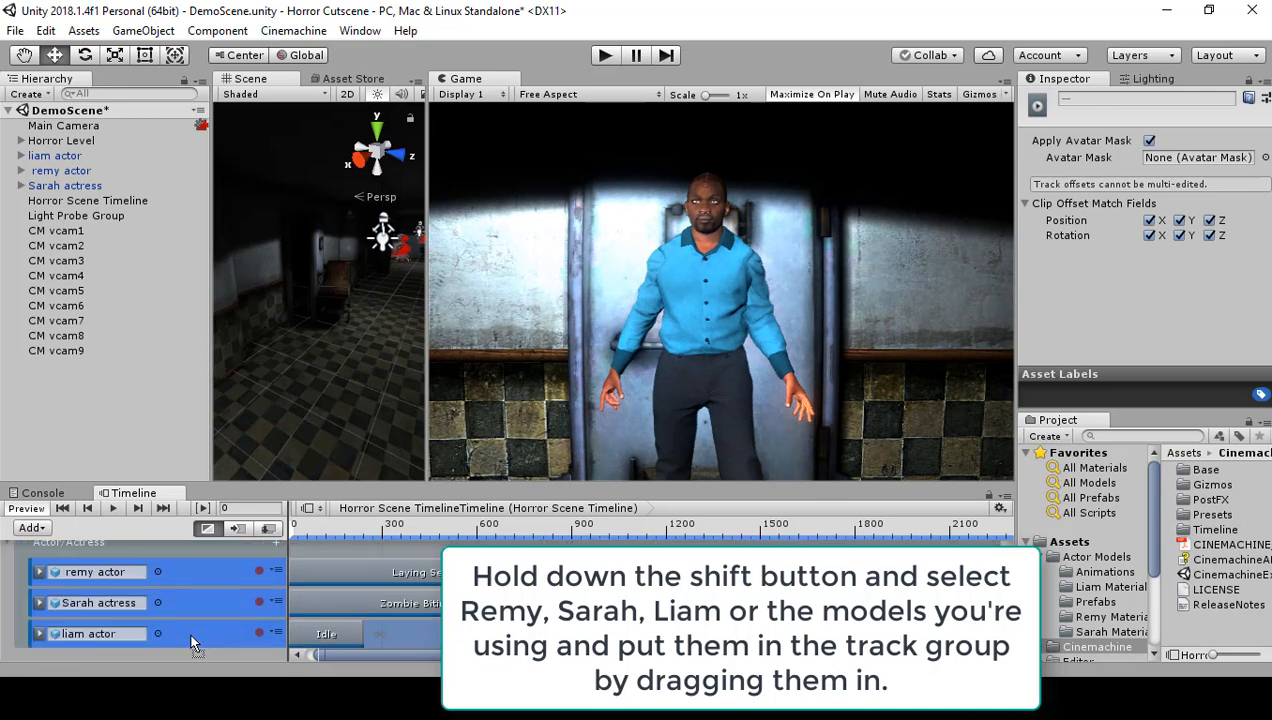
Collapse the Actor/Actress group in the timeline and clear the track selection.
{"action": "scroll", "coordinate": [228, 632], "scroll_direction": "up", "scroll_amount": 2}
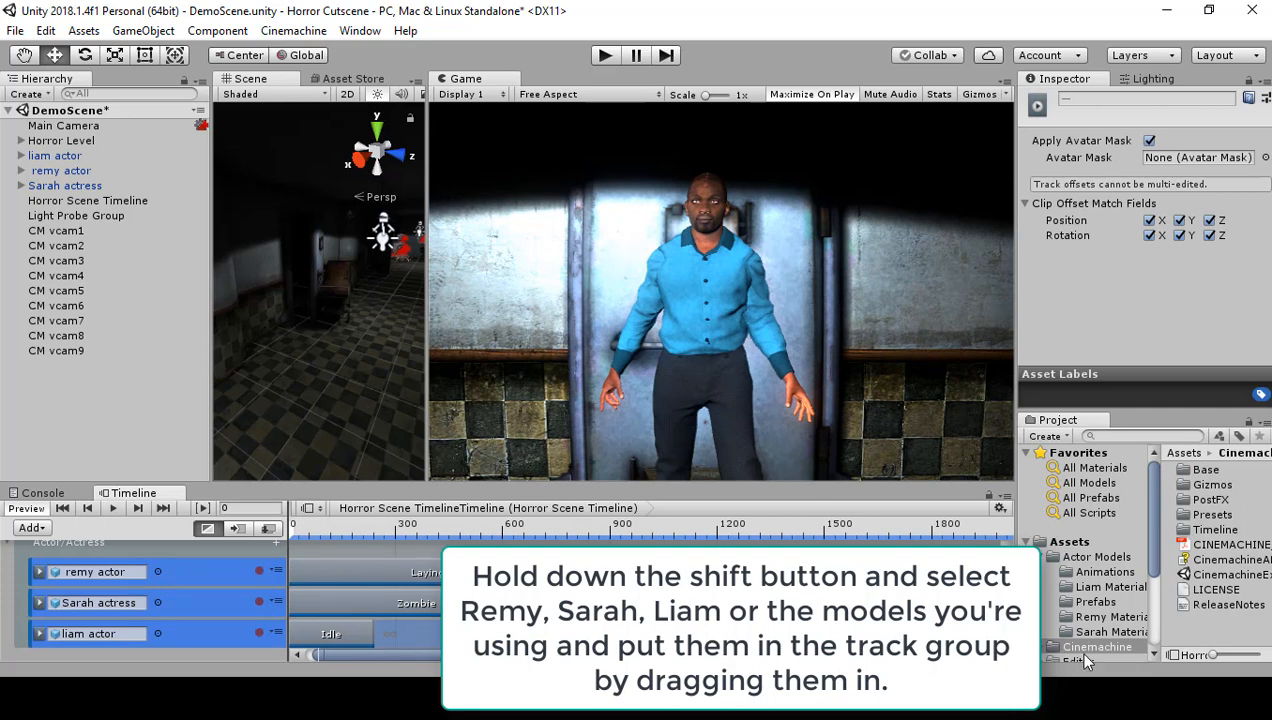
{"action": "mouse_move", "coordinate": [1006, 626]}
{"action": "left_mouse_down"}
{"action": "mouse_move", "coordinate": [1006, 598]}
{"action": "mouse_move", "coordinate": [1006, 626]}
{"action": "left_mouse_up"}
{"action": "scroll", "coordinate": [19, 586], "scroll_direction": "up", "scroll_amount": 1}
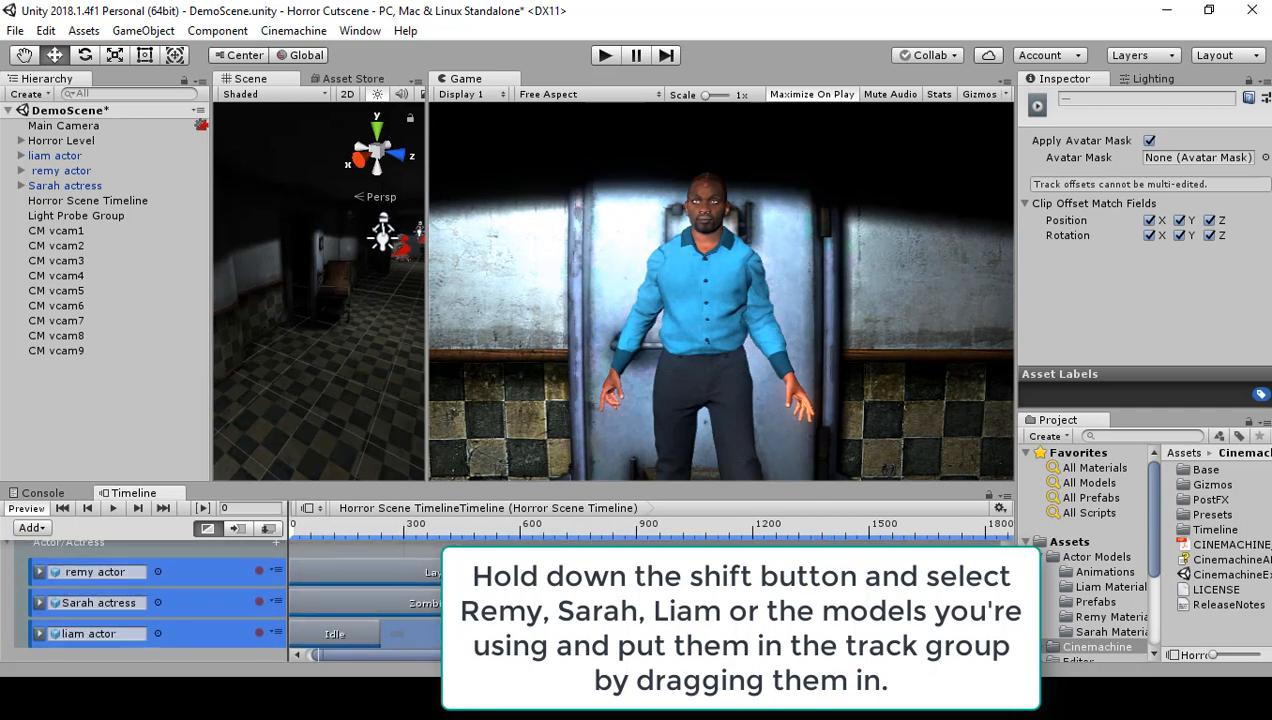
{"action": "left_click_drag", "start_coordinate": [1010, 614], "coordinate": [1012, 584]}
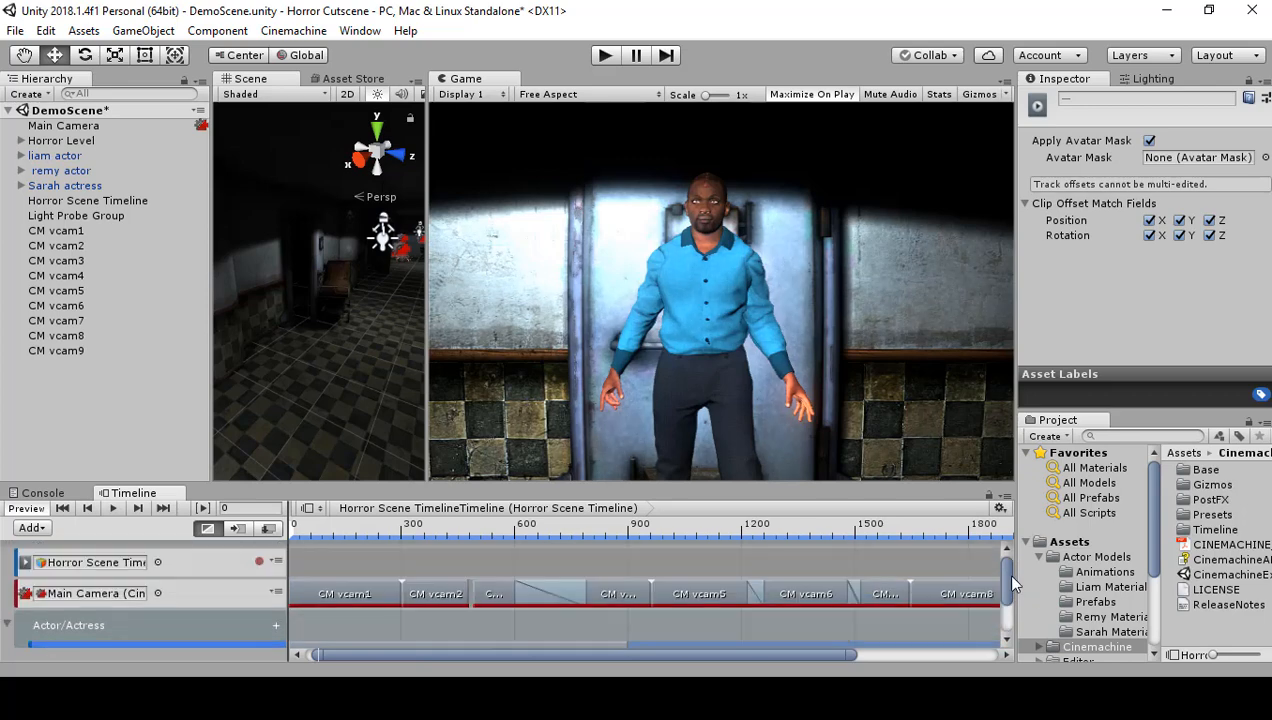
{"action": "left_click", "coordinate": [5, 626]}
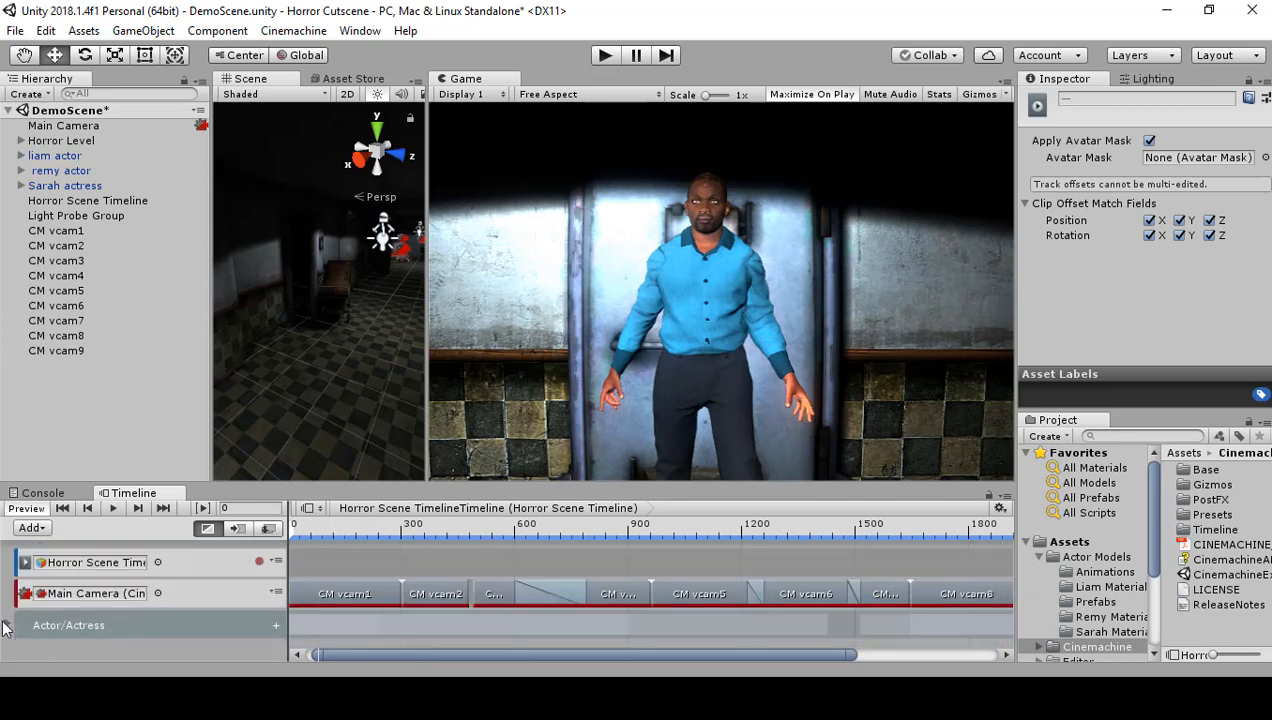
{"action": "left_click", "coordinate": [167, 654]}
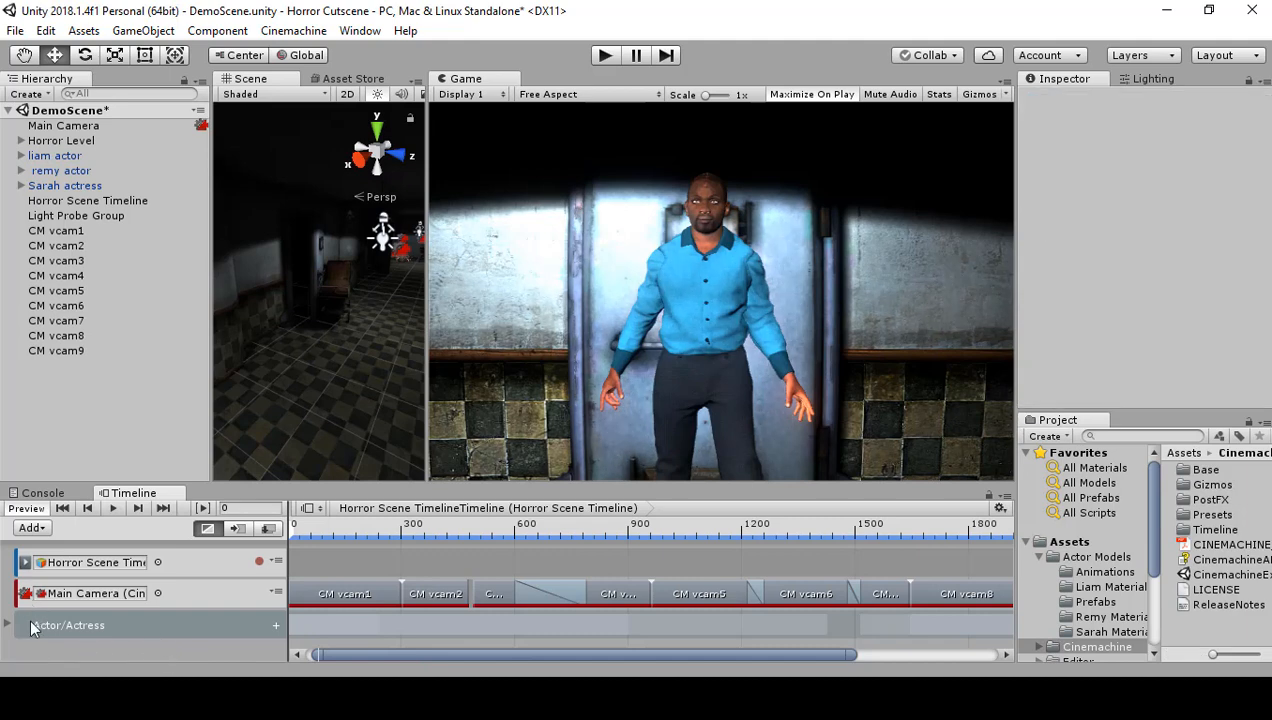
Add a second track group to the timeline and name it Dialogue.
{"action": "left_click", "coordinate": [38, 530]}
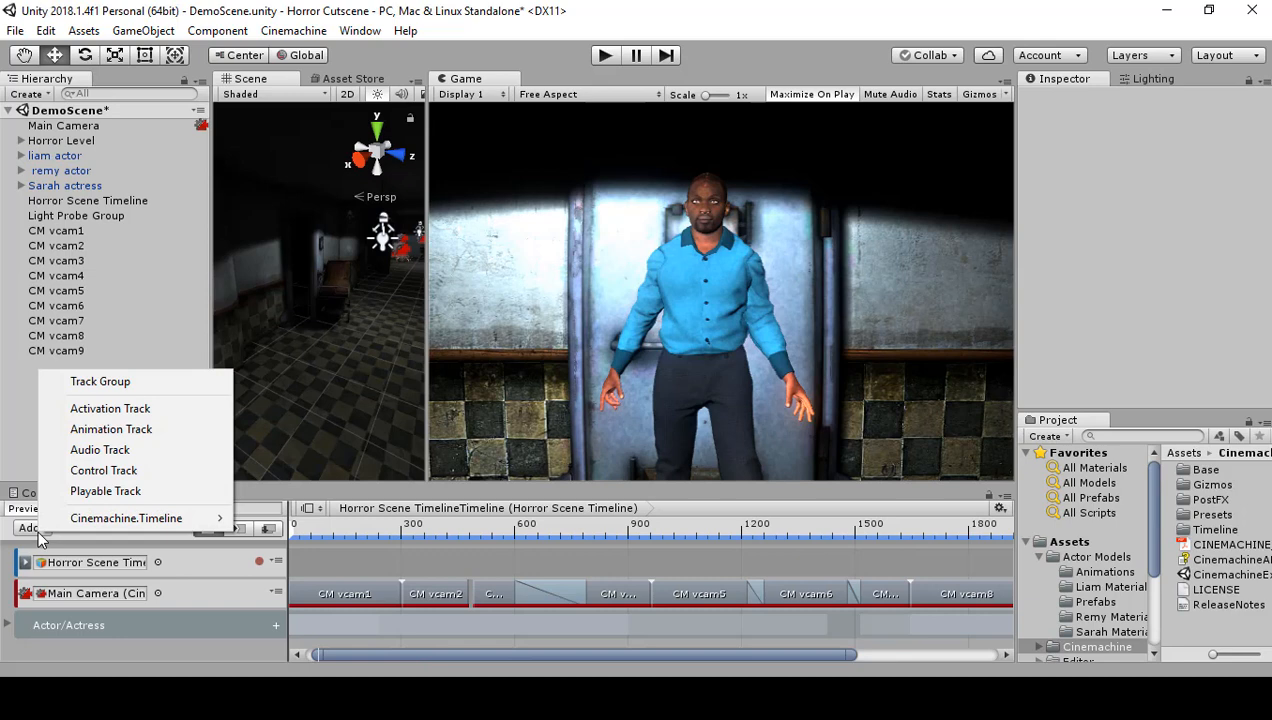
{"action": "left_click", "coordinate": [154, 385]}
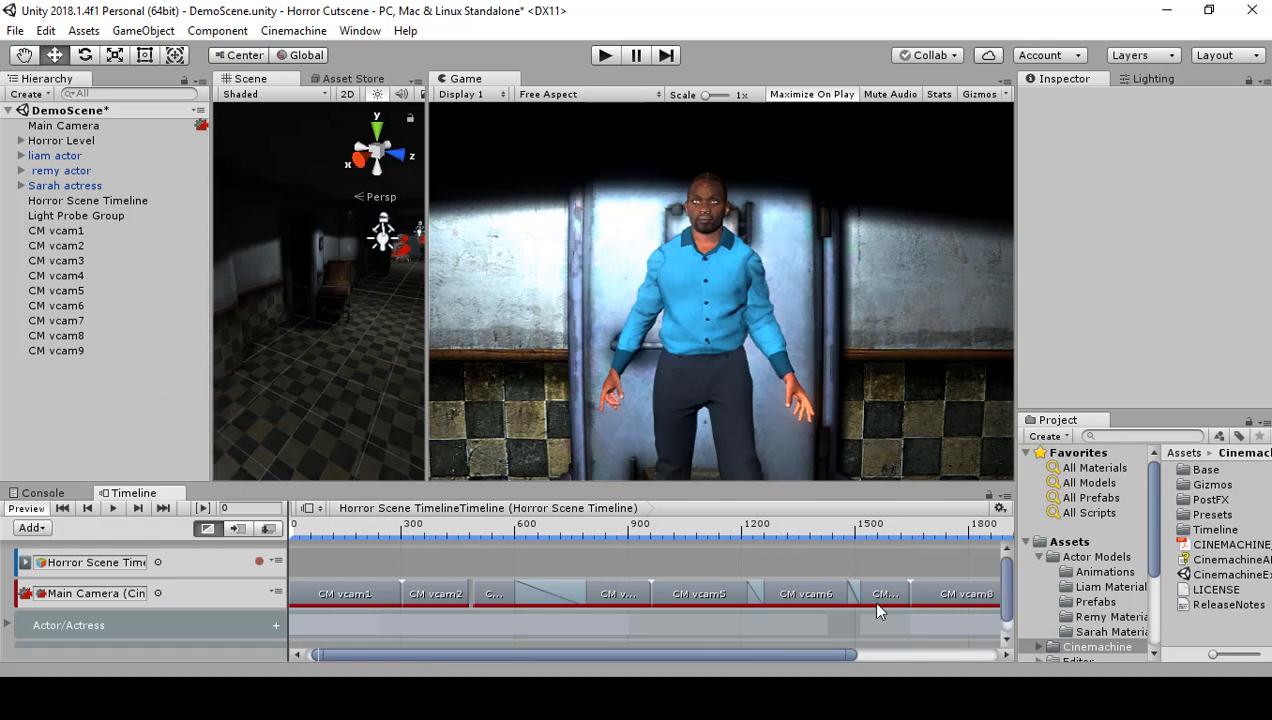
{"action": "left_click_drag", "start_coordinate": [1002, 576], "coordinate": [1006, 603]}
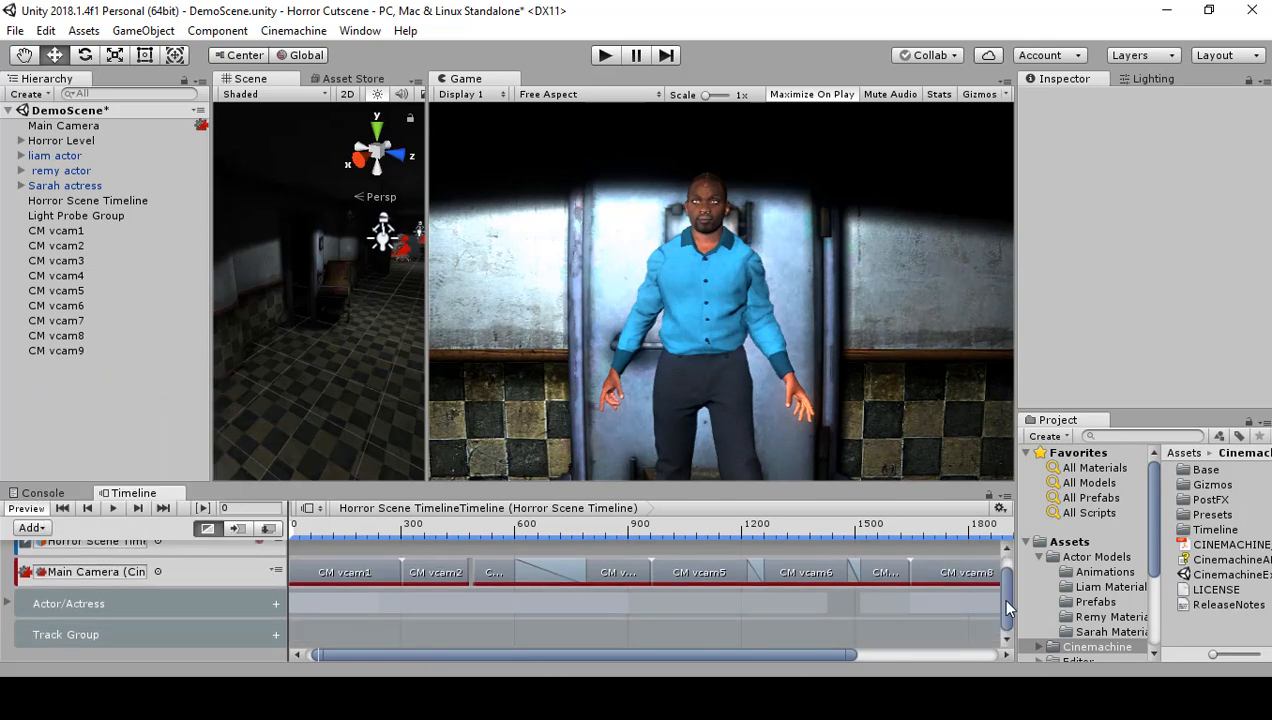
{"action": "double_click", "coordinate": [64, 636]}
{"action": "type", "text": "Dialogue"}
{"action": "left_click_drag", "start_coordinate": [417, 658], "coordinate": [385, 653]}
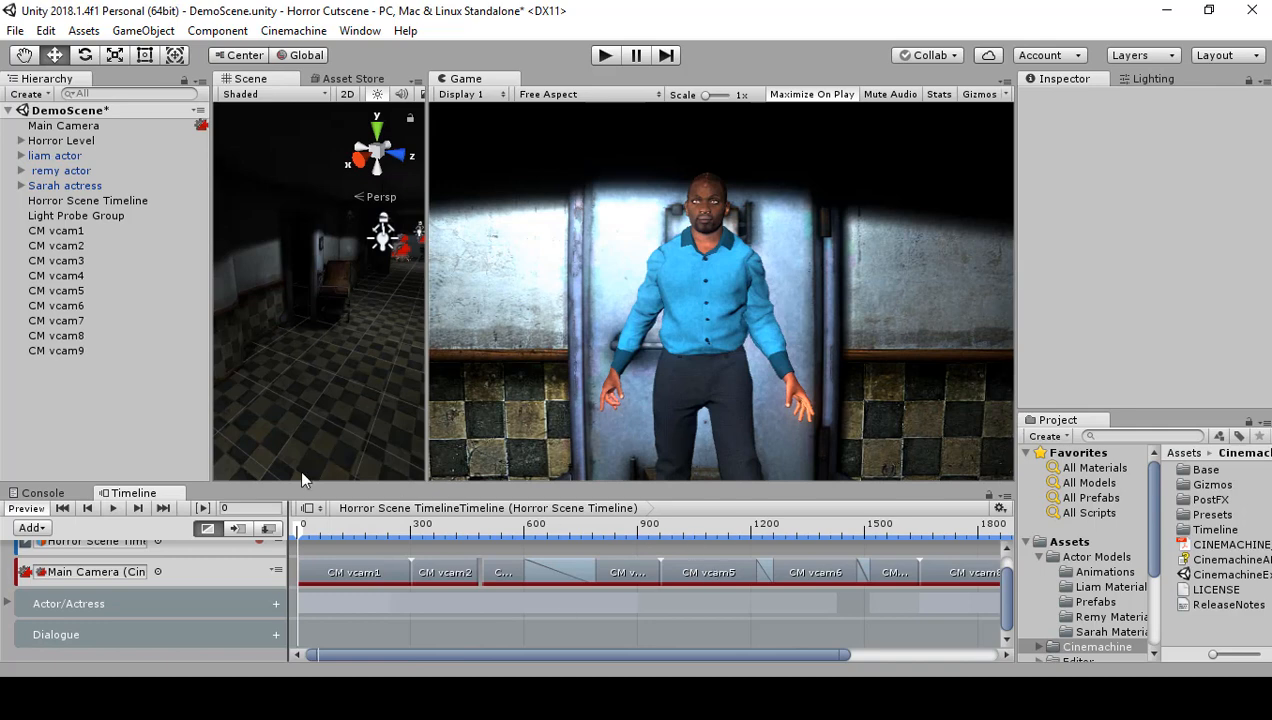
Create a UI Text object in the DemoScene hierarchy.
{"action": "right_click", "coordinate": [58, 416]}
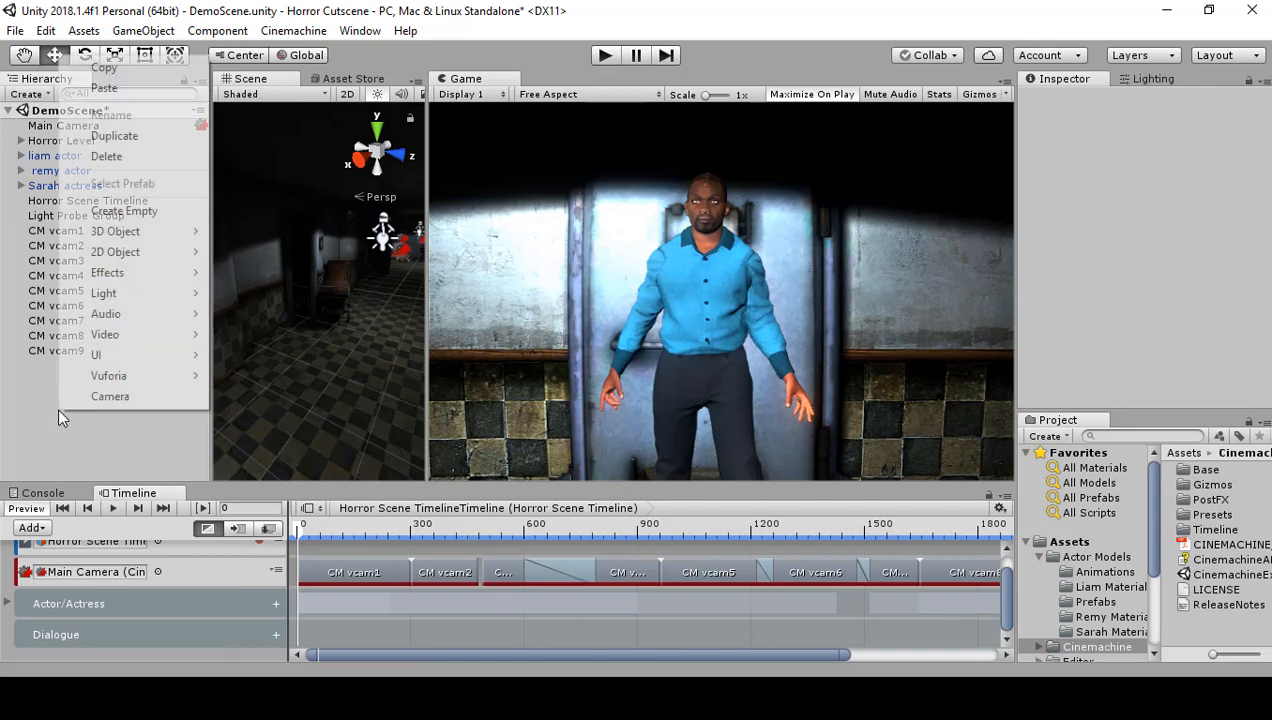
{"action": "mouse_move", "coordinate": [138, 364]}
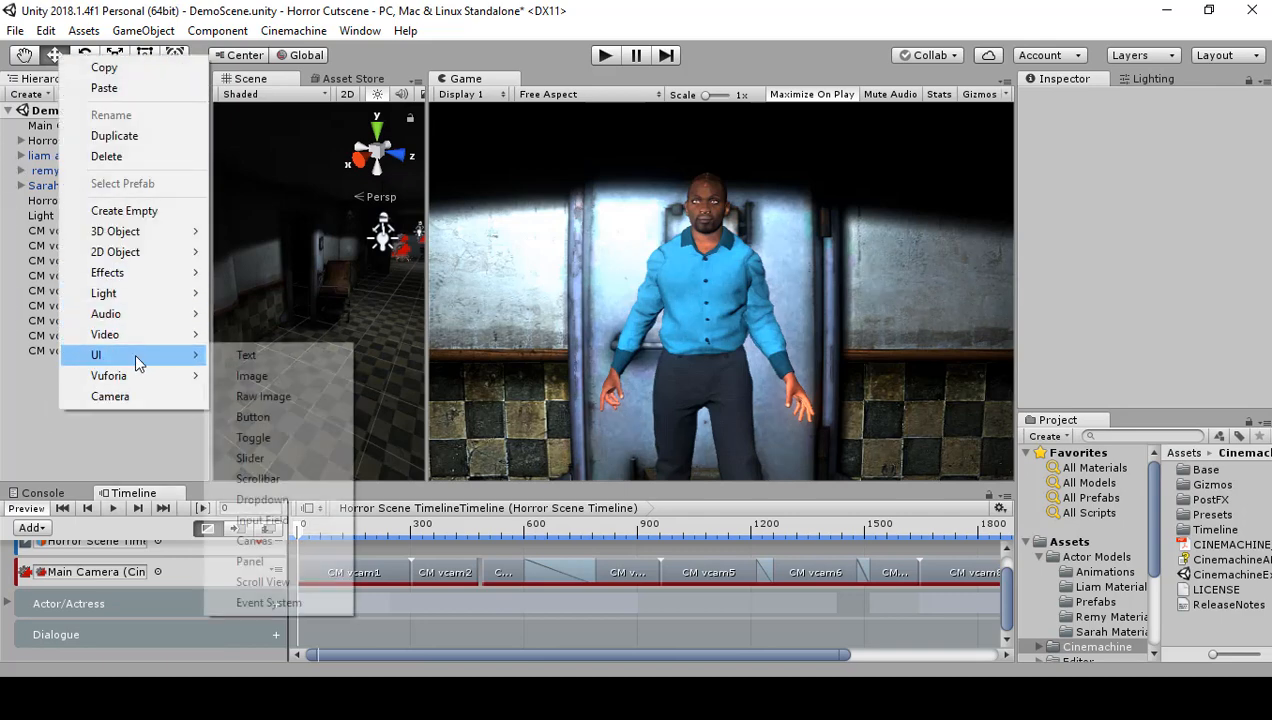
{"action": "left_click", "coordinate": [251, 357]}
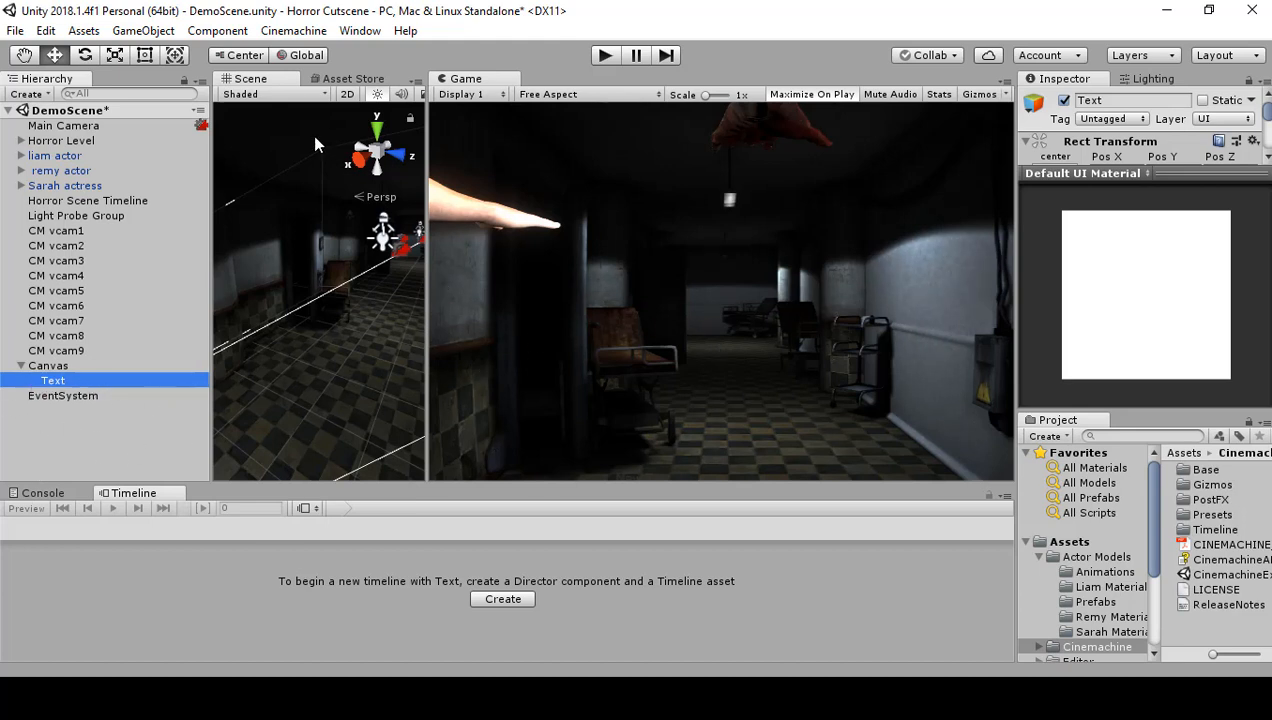
Check the scene in 2D, return to the 3D view, and shrink the material preview to reveal the text's Rect Transform properties.
{"action": "left_click", "coordinate": [346, 96]}
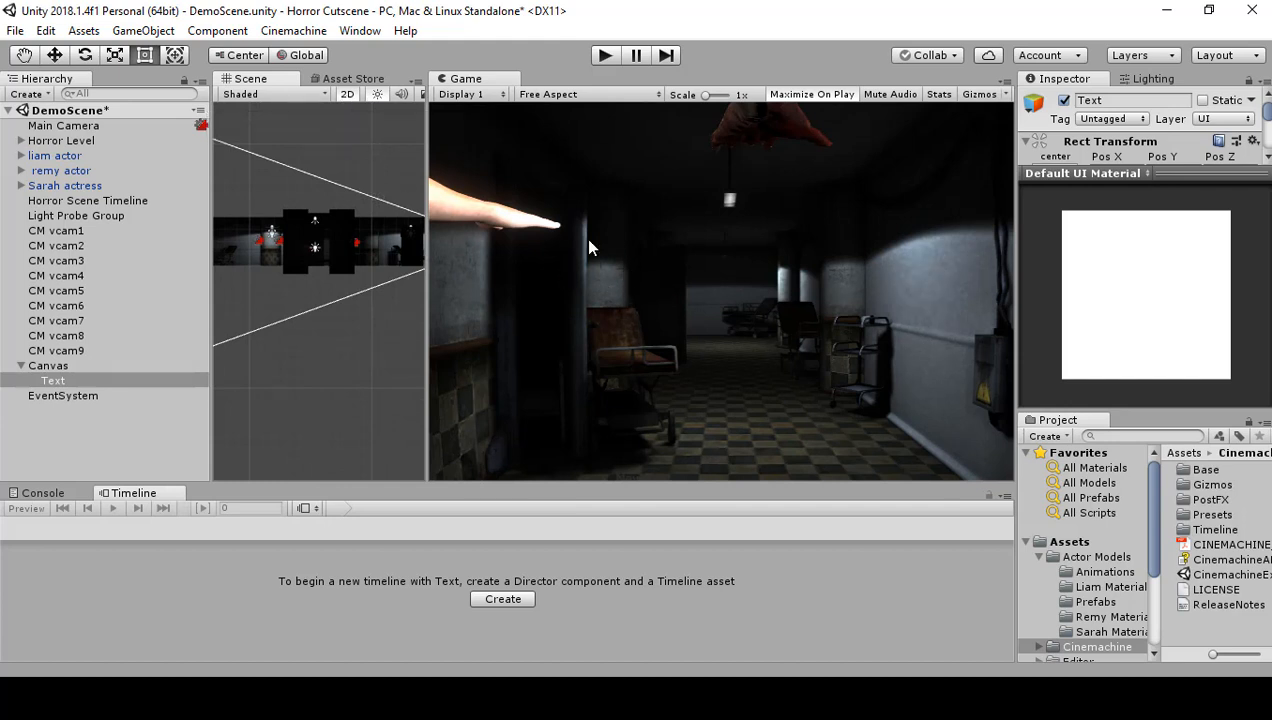
{"action": "left_click", "coordinate": [349, 93]}
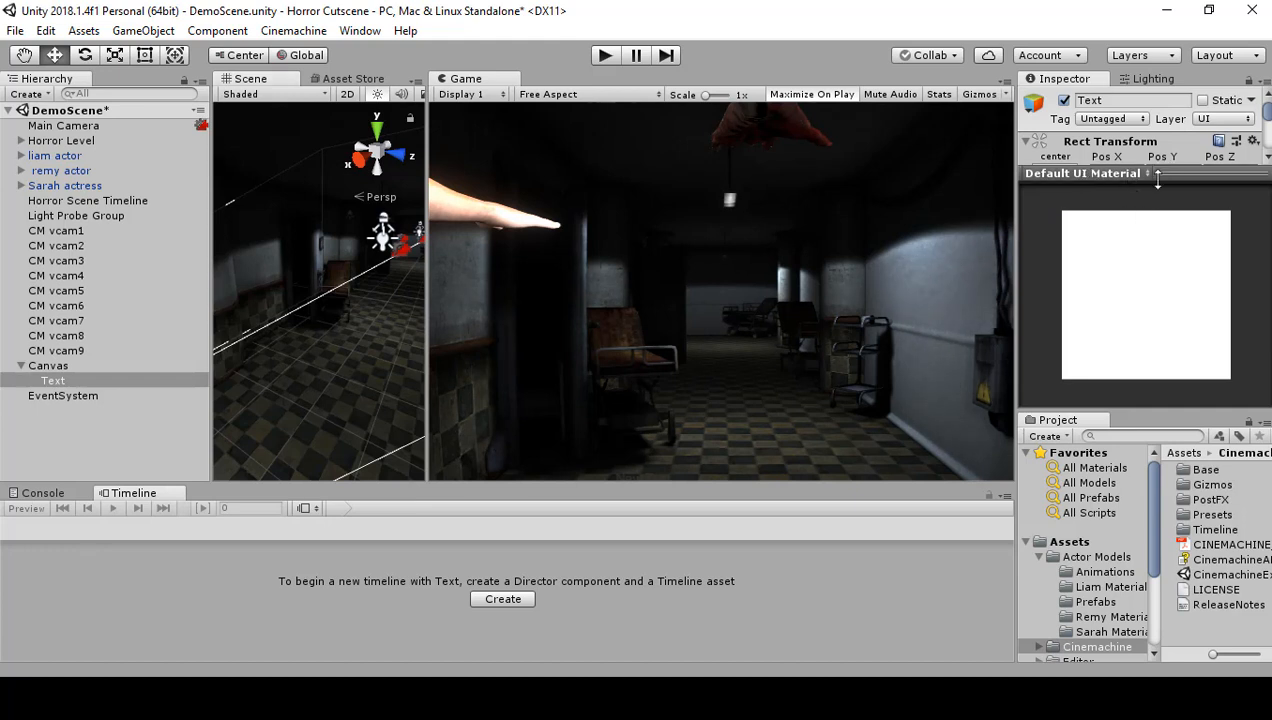
{"action": "left_click_drag", "start_coordinate": [1157, 172], "coordinate": [1152, 396]}
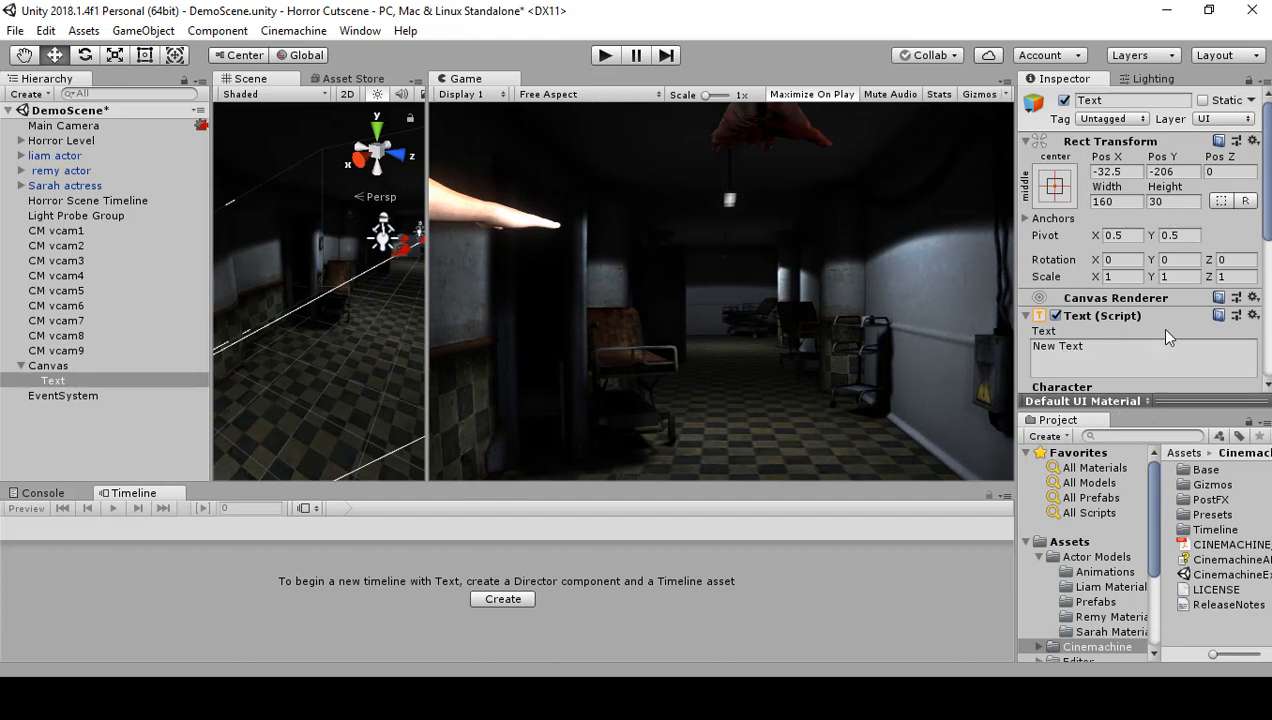
{"action": "left_click_drag", "start_coordinate": [1184, 397], "coordinate": [1186, 279]}
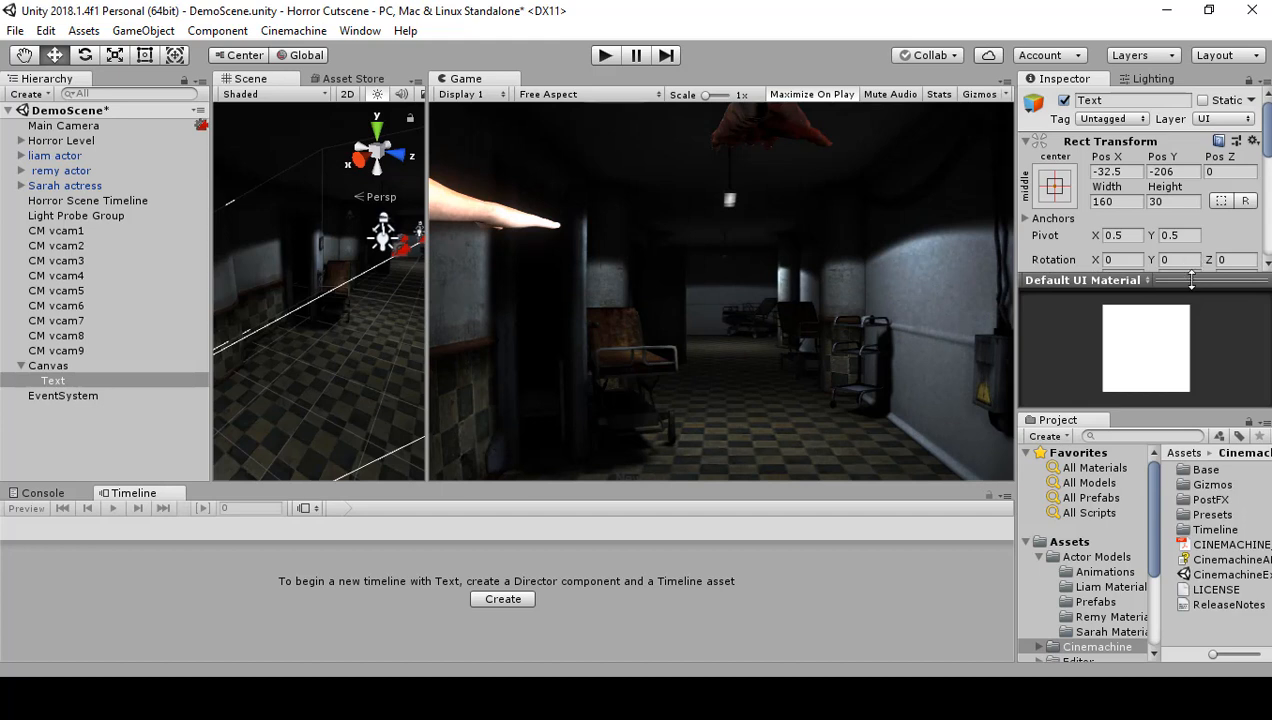
Rename the Canvas's text object as "Liam:Where Am I..." and set its displayed text to "Where Am I...".
{"action": "left_click_drag", "start_coordinate": [1191, 281], "coordinate": [1200, 401]}
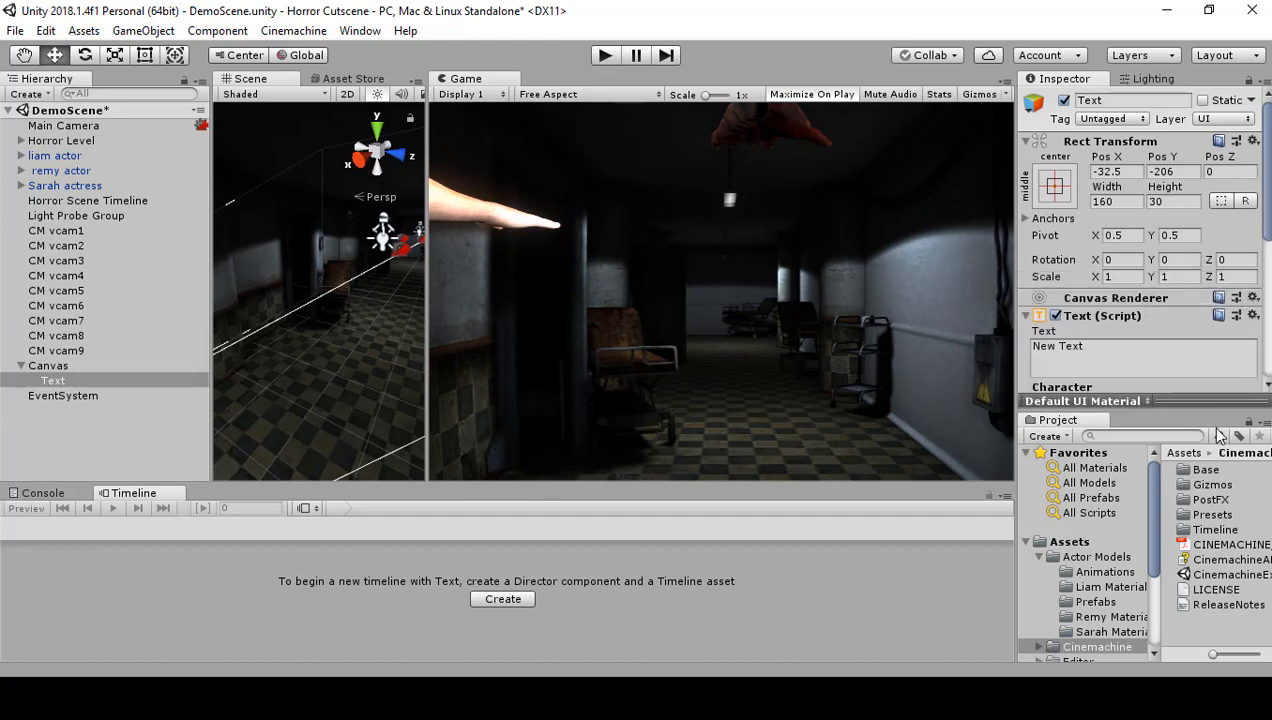
{"action": "left_click", "coordinate": [1081, 352]}
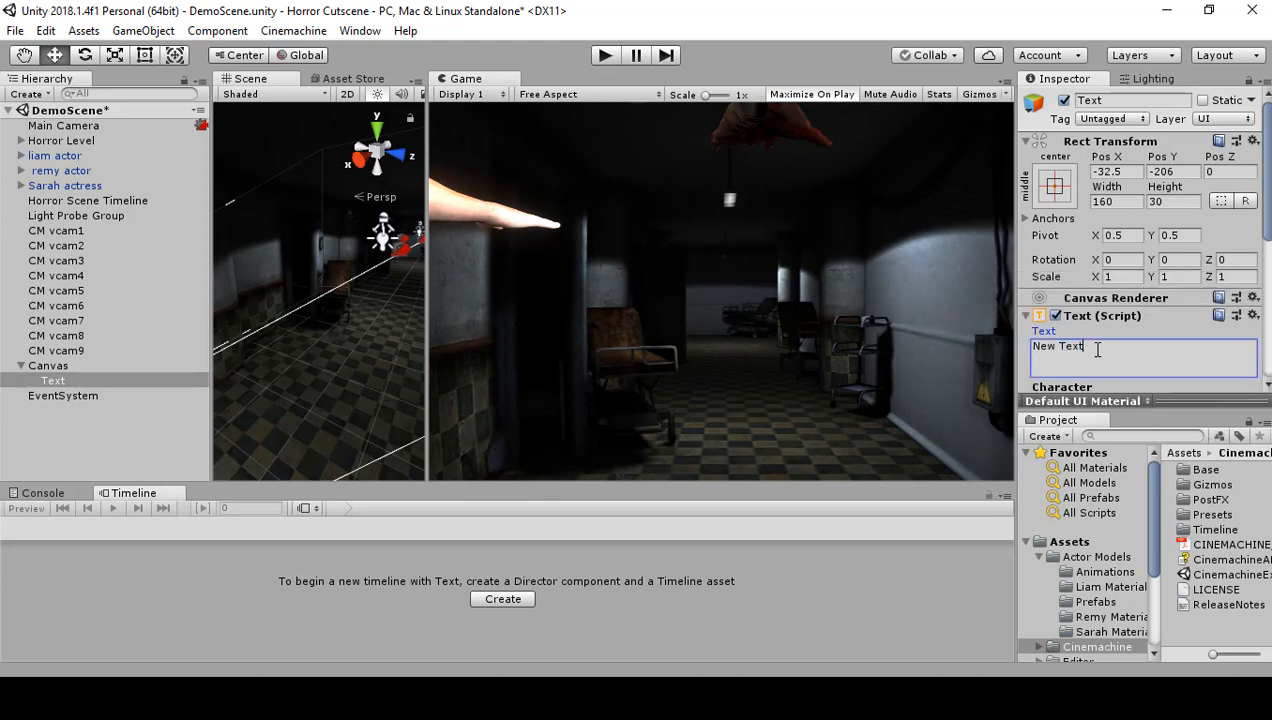
{"action": "left_click", "coordinate": [119, 377]}
{"action": "left_click", "coordinate": [118, 380]}
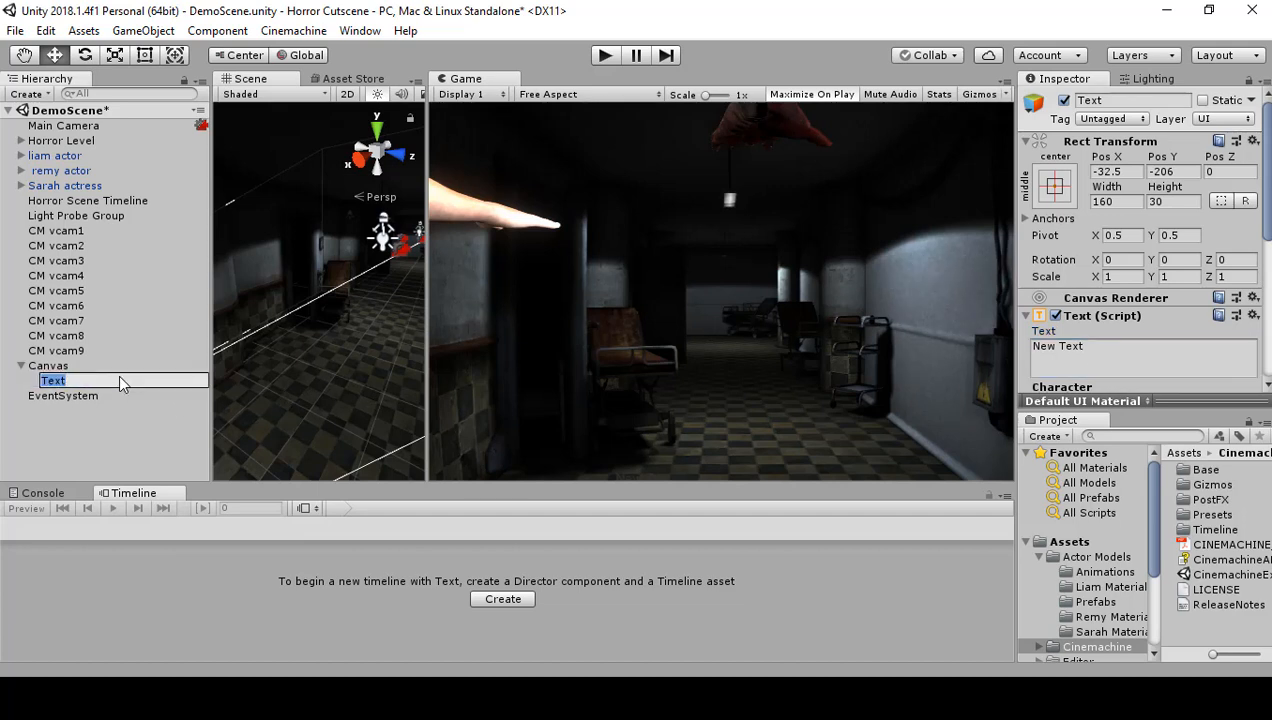
{"action": "type", "text": "Liam:Where Am I..."}
{"action": "key", "text": "Return"}
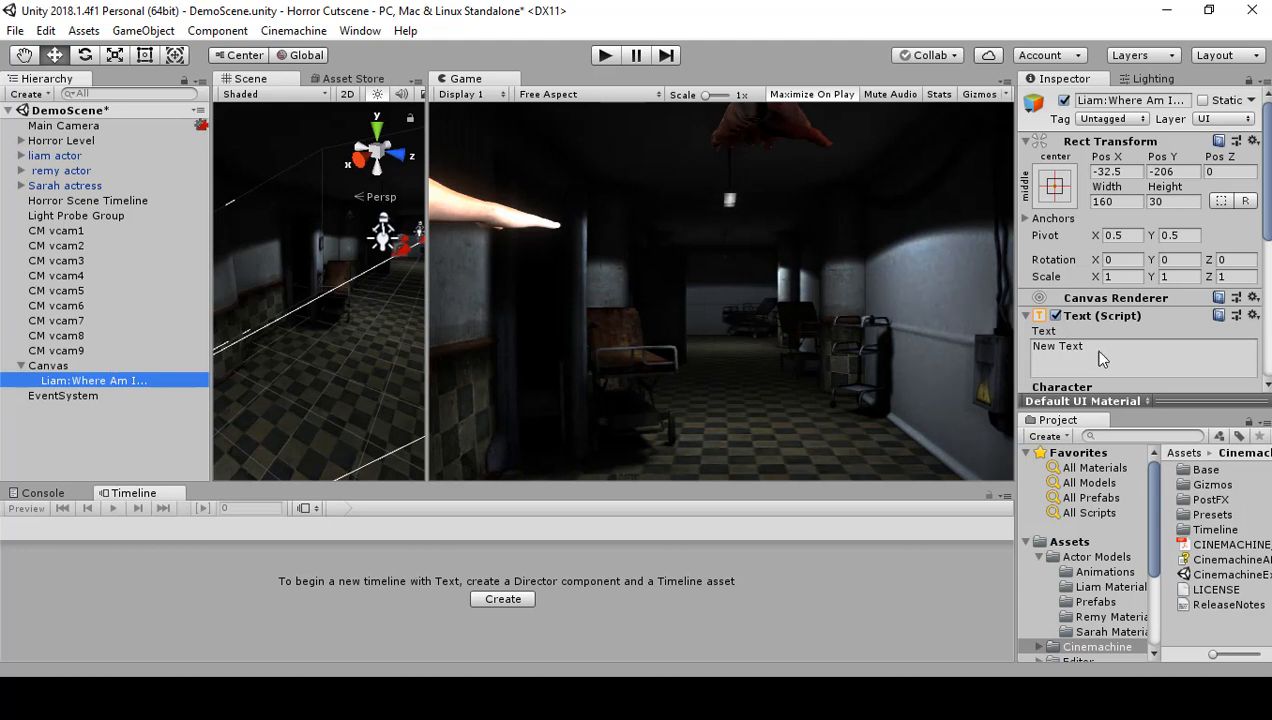
{"action": "left_click_drag", "start_coordinate": [1090, 347], "coordinate": [988, 352]}
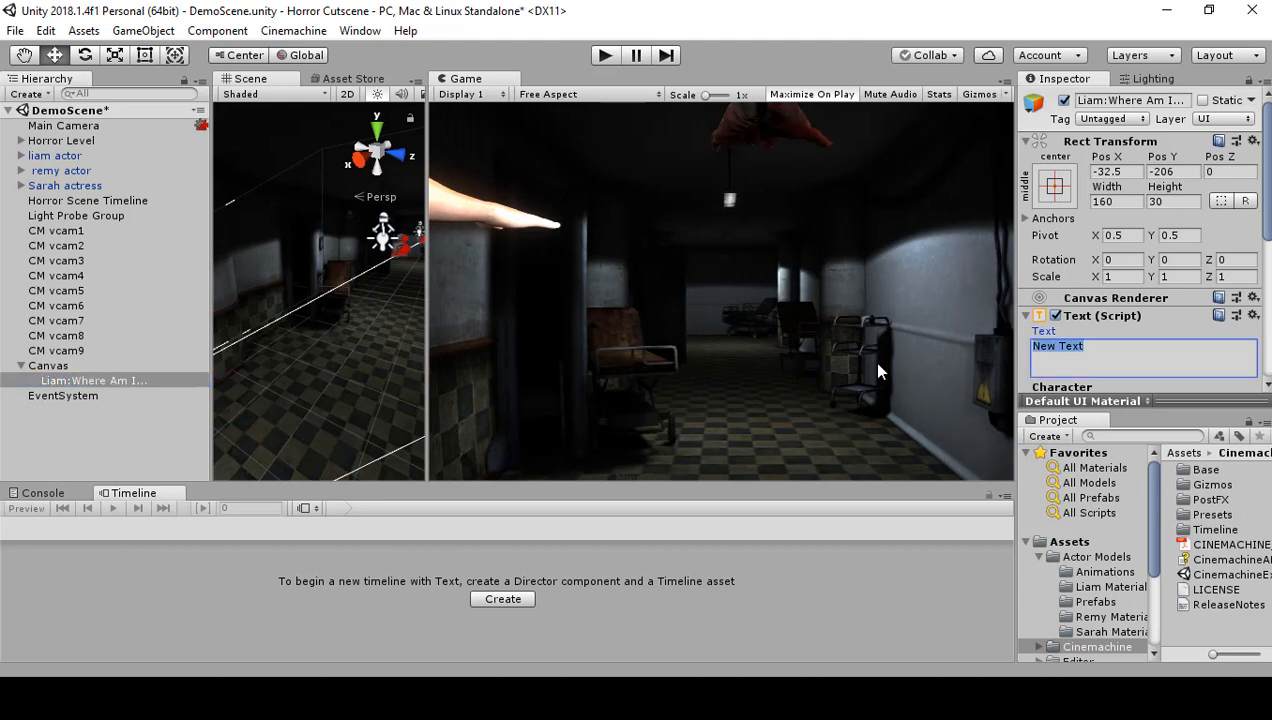
{"action": "type", "text": "Where Am I..."}
Set the dialogue text's color to white (FFFFFF).
{"action": "left_click_drag", "start_coordinate": [1266, 177], "coordinate": [1266, 238]}
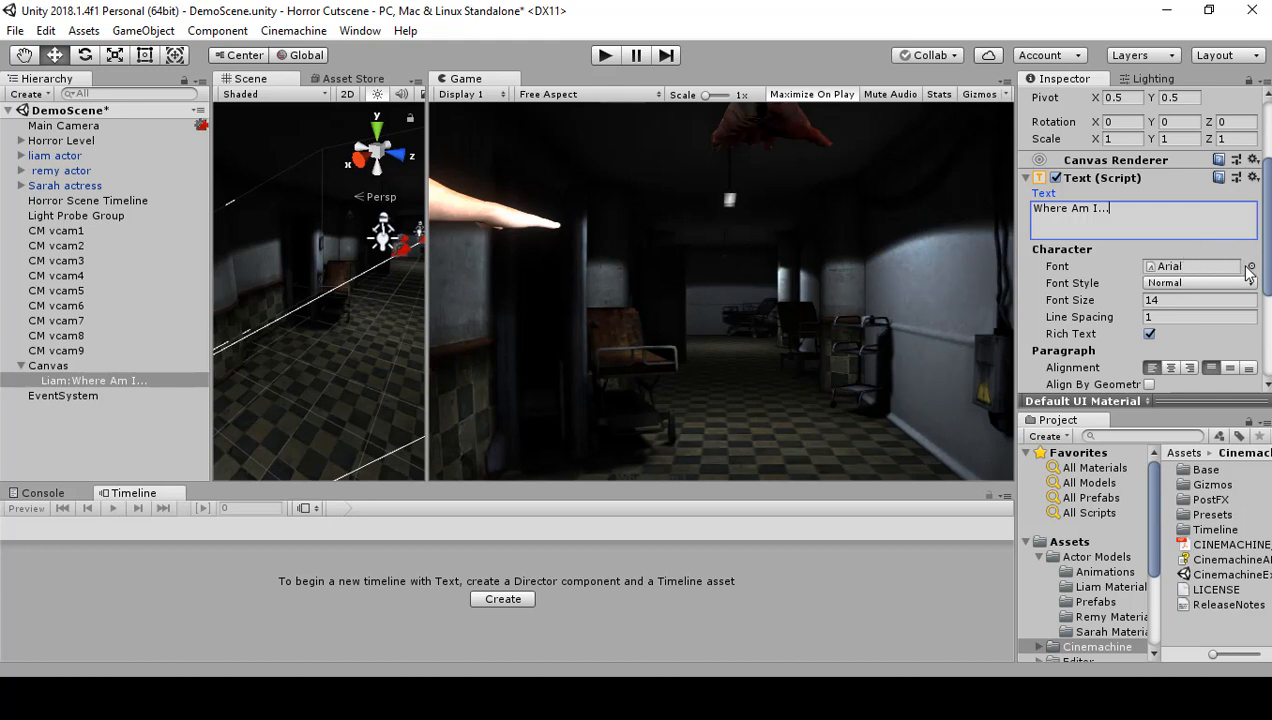
{"action": "scroll", "coordinate": [1180, 370], "scroll_direction": "down", "scroll_amount": 2}
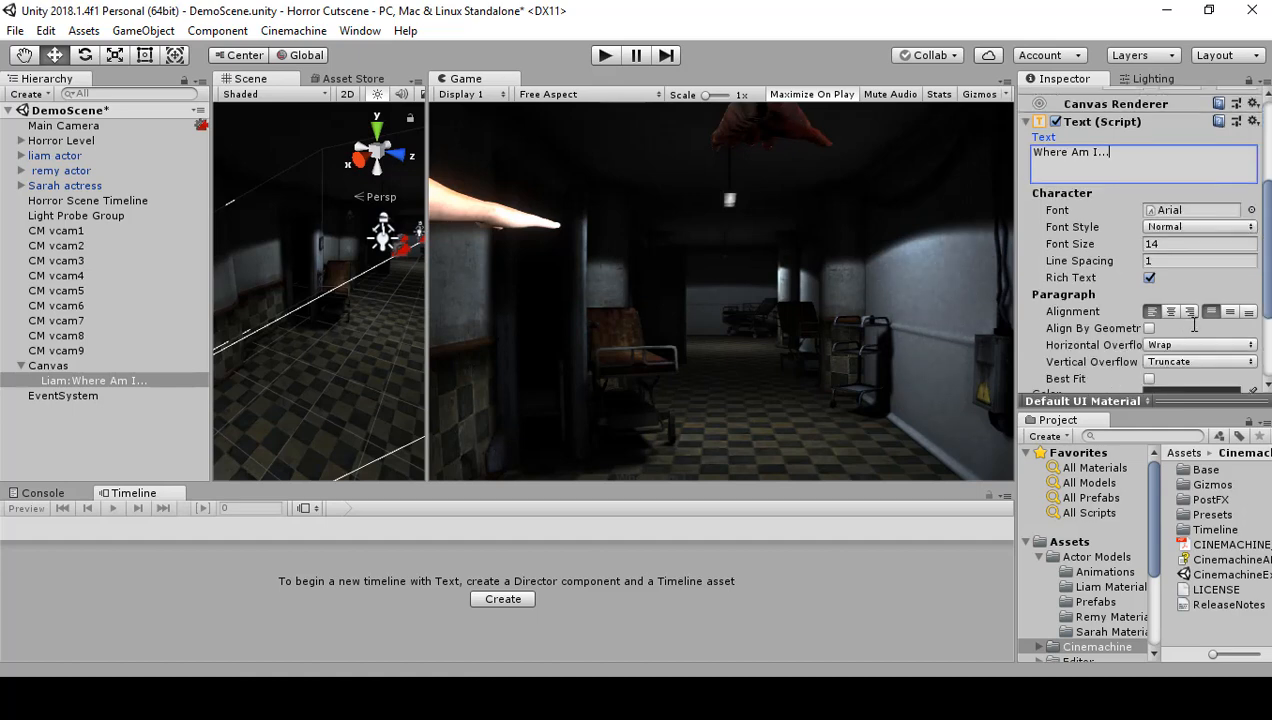
{"action": "scroll", "coordinate": [1185, 340], "scroll_direction": "down", "scroll_amount": 2}
{"action": "left_click", "coordinate": [1187, 341]}
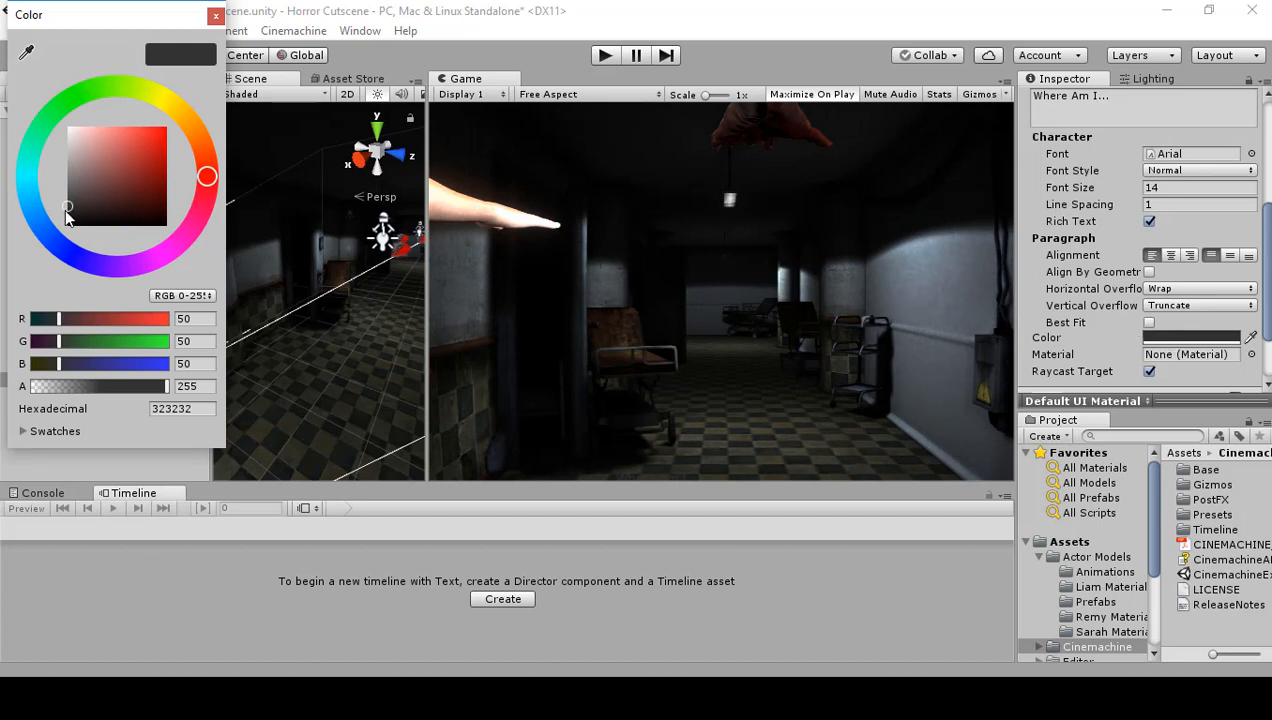
{"action": "left_click_drag", "start_coordinate": [67, 206], "coordinate": [57, 94]}
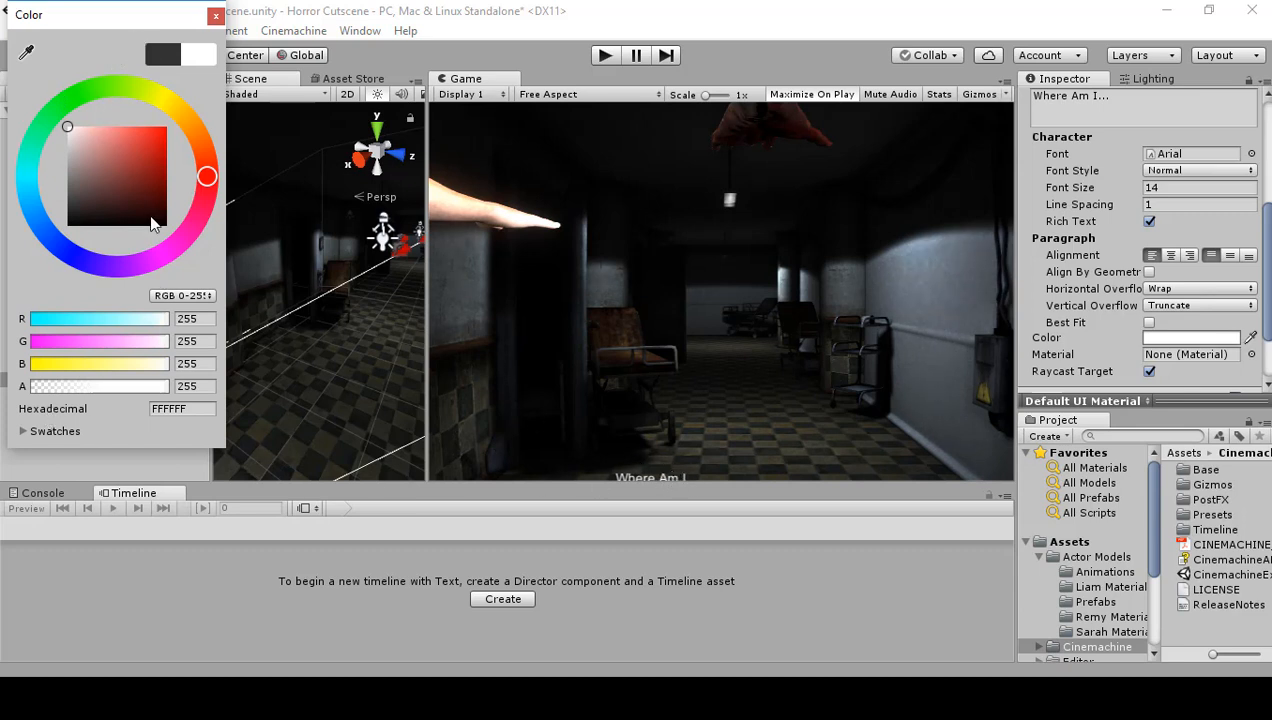
{"action": "left_click", "coordinate": [216, 18]}
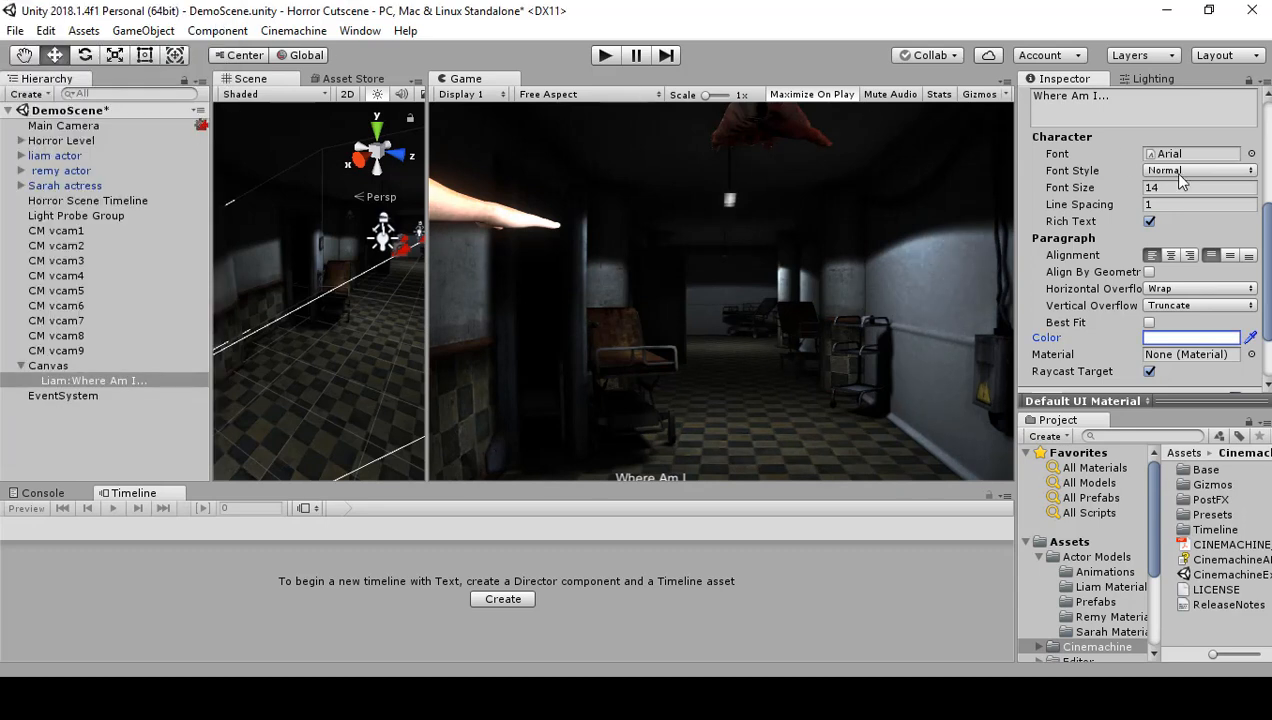
Set the dialogue text's font size to 25 and both its horizontal and vertical overflow to Overflow.
{"action": "left_click", "coordinate": [1205, 188]}
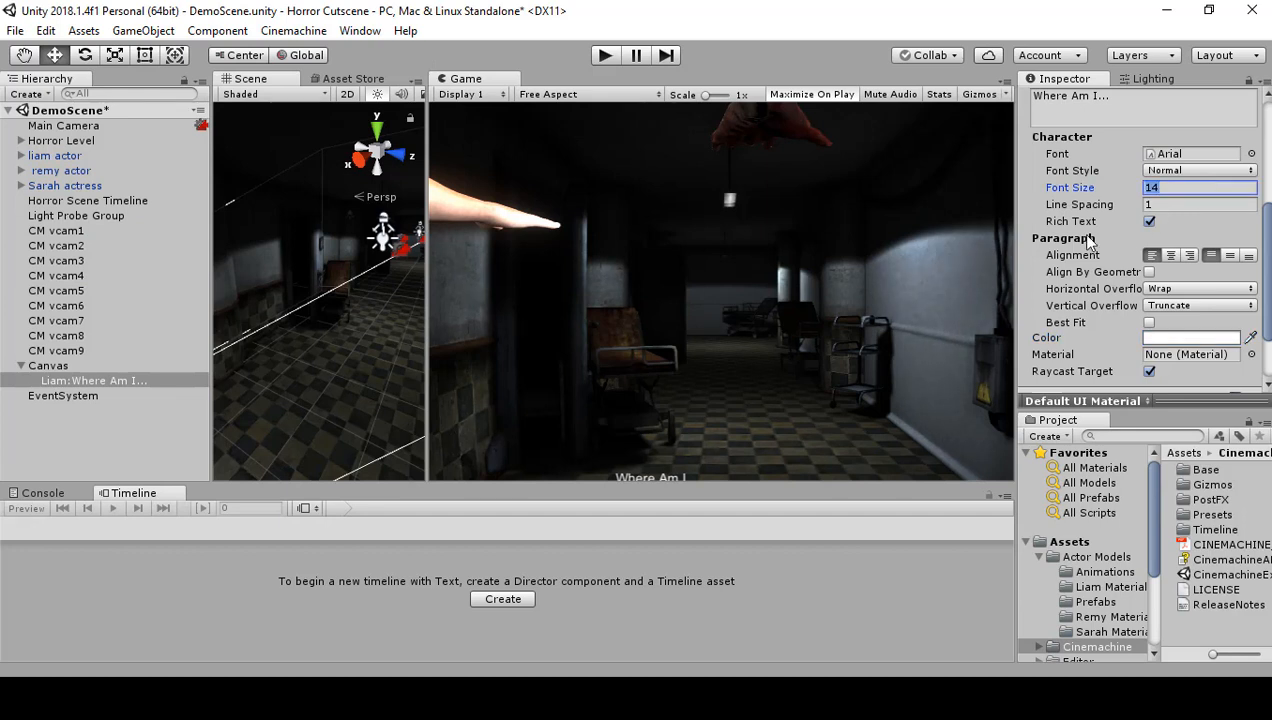
{"action": "type", "text": "25"}
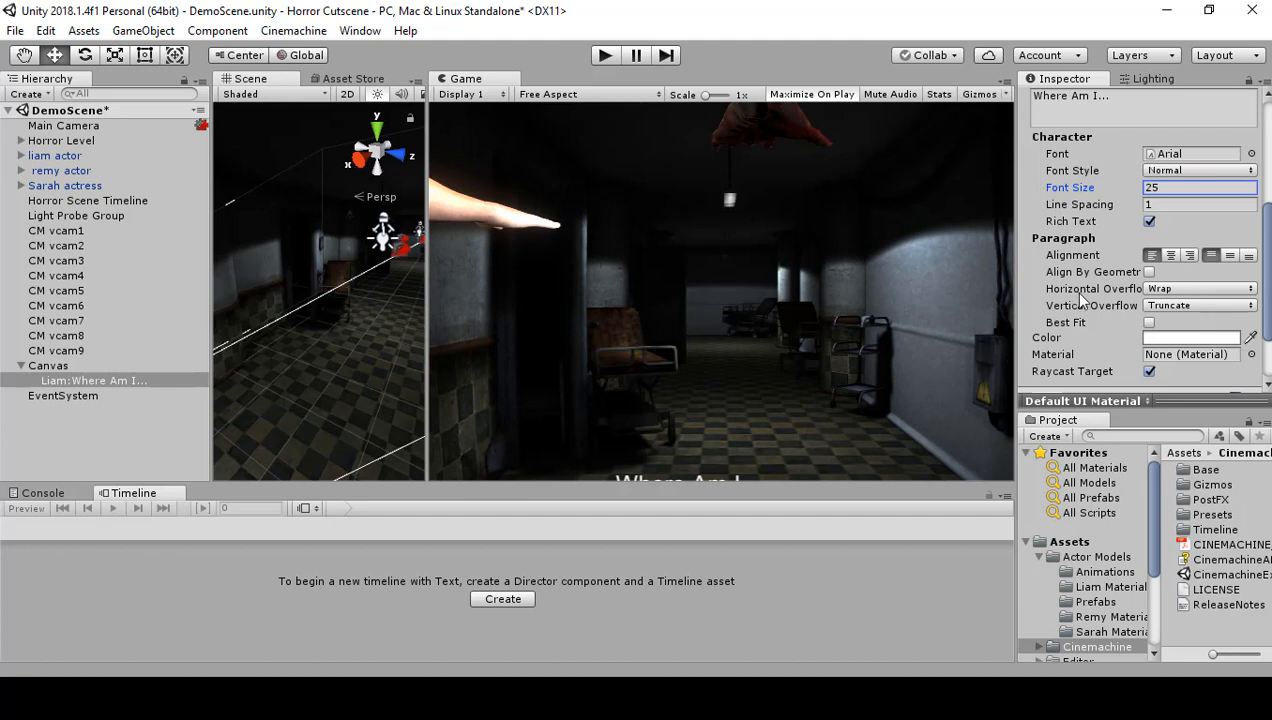
{"action": "left_click", "coordinate": [1165, 288]}
{"action": "left_click", "coordinate": [1175, 327]}
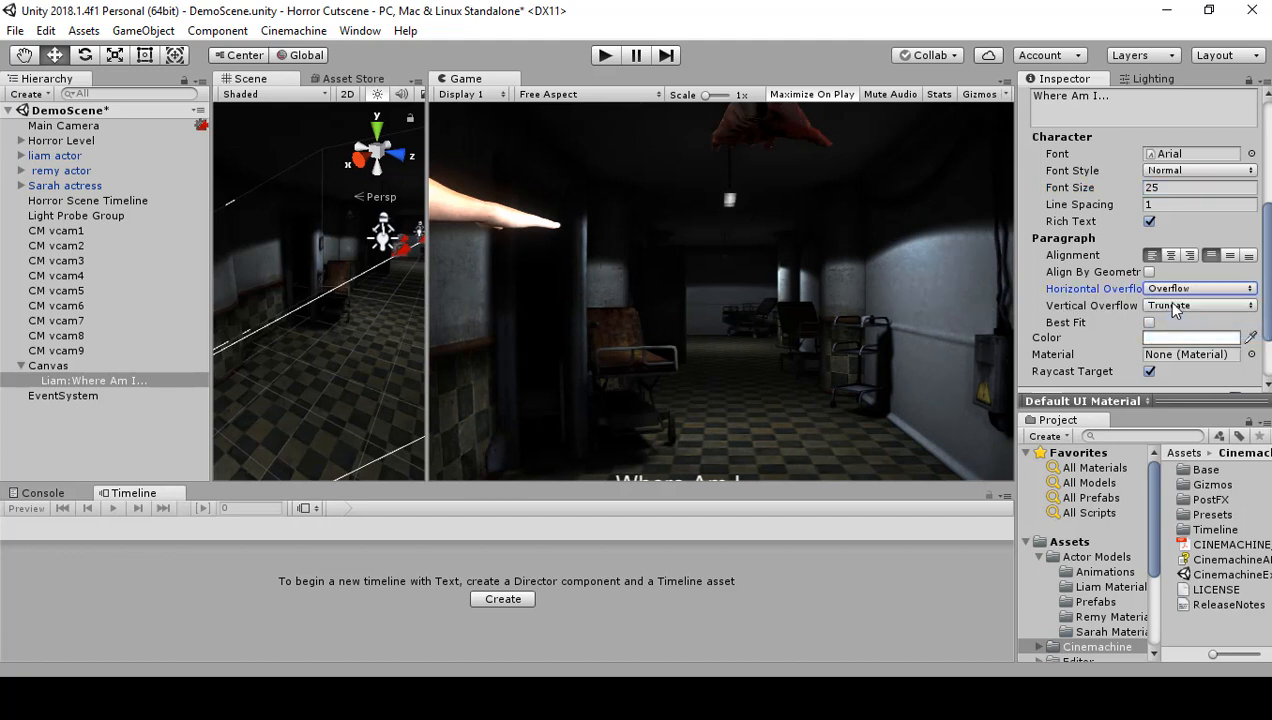
{"action": "left_click", "coordinate": [1175, 306]}
{"action": "left_click", "coordinate": [1185, 346]}
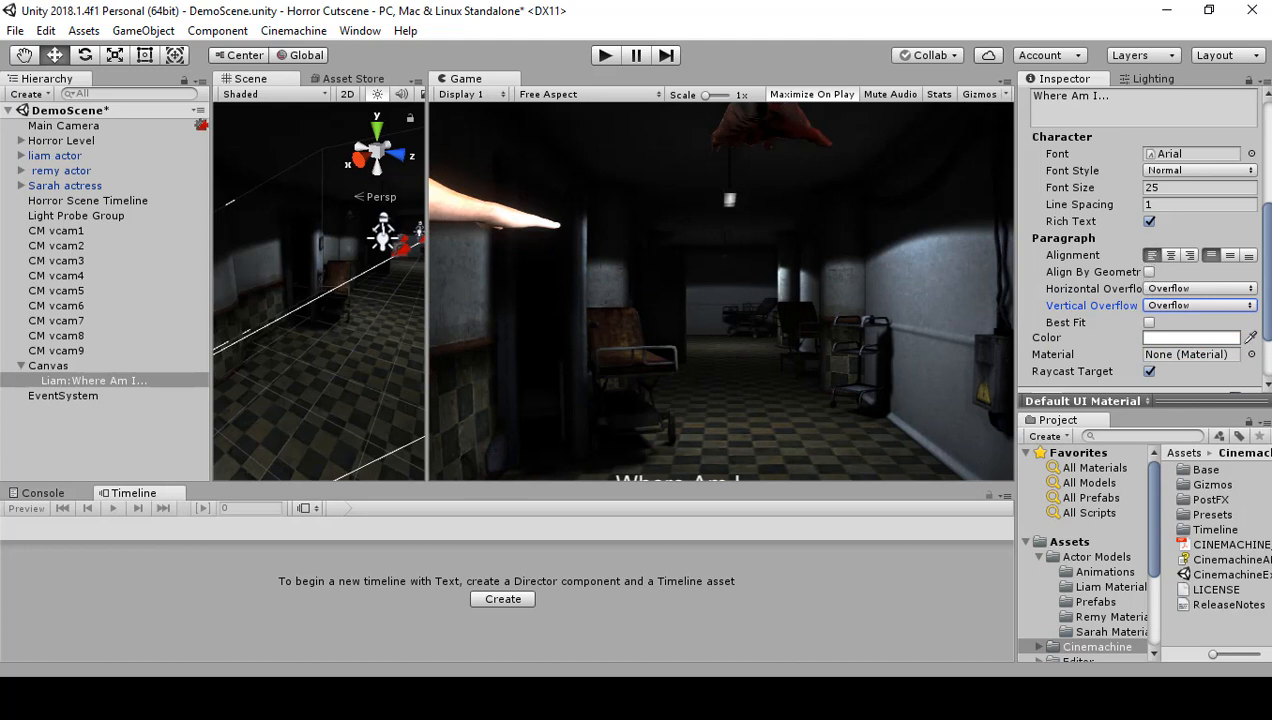
Raise the dialogue text in the game view by adjusting its Pos Y to about -186.6.
{"action": "scroll", "coordinate": [1256, 298], "scroll_direction": "down", "scroll_amount": 3}
{"action": "scroll", "coordinate": [1256, 298], "scroll_direction": "up", "scroll_amount": 4}
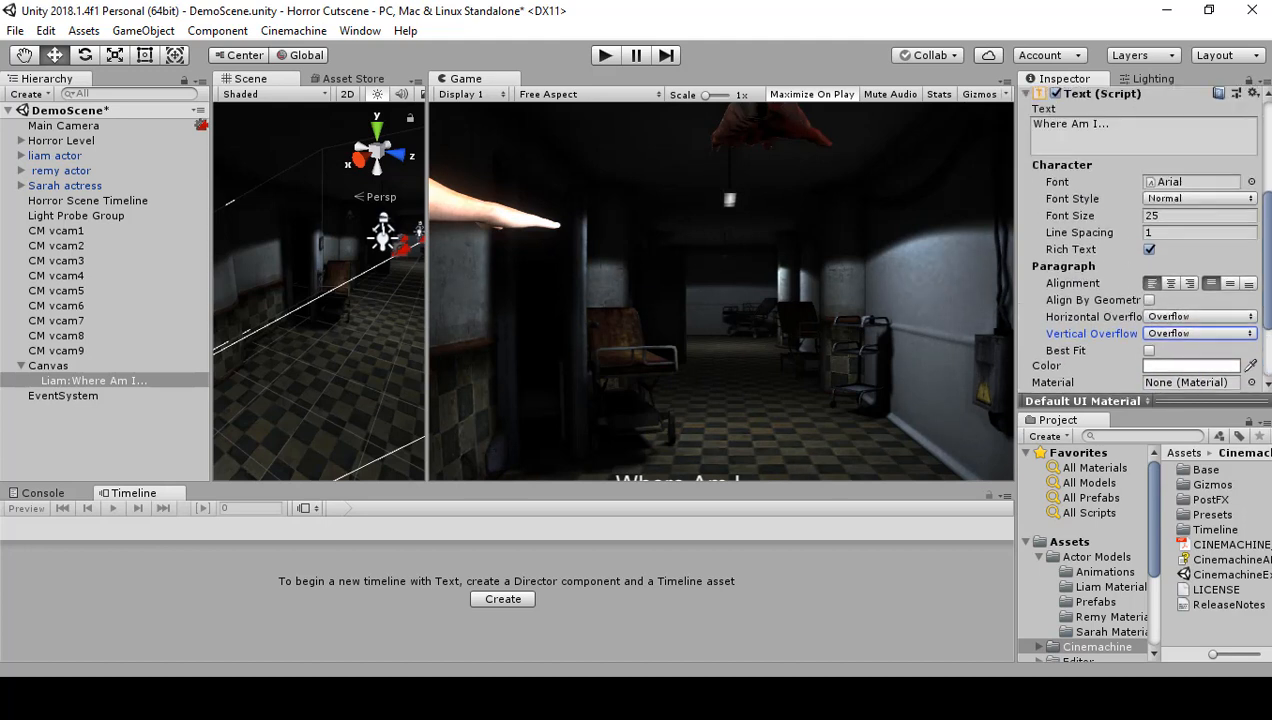
{"action": "scroll", "coordinate": [1198, 205], "scroll_direction": "up", "scroll_amount": 5}
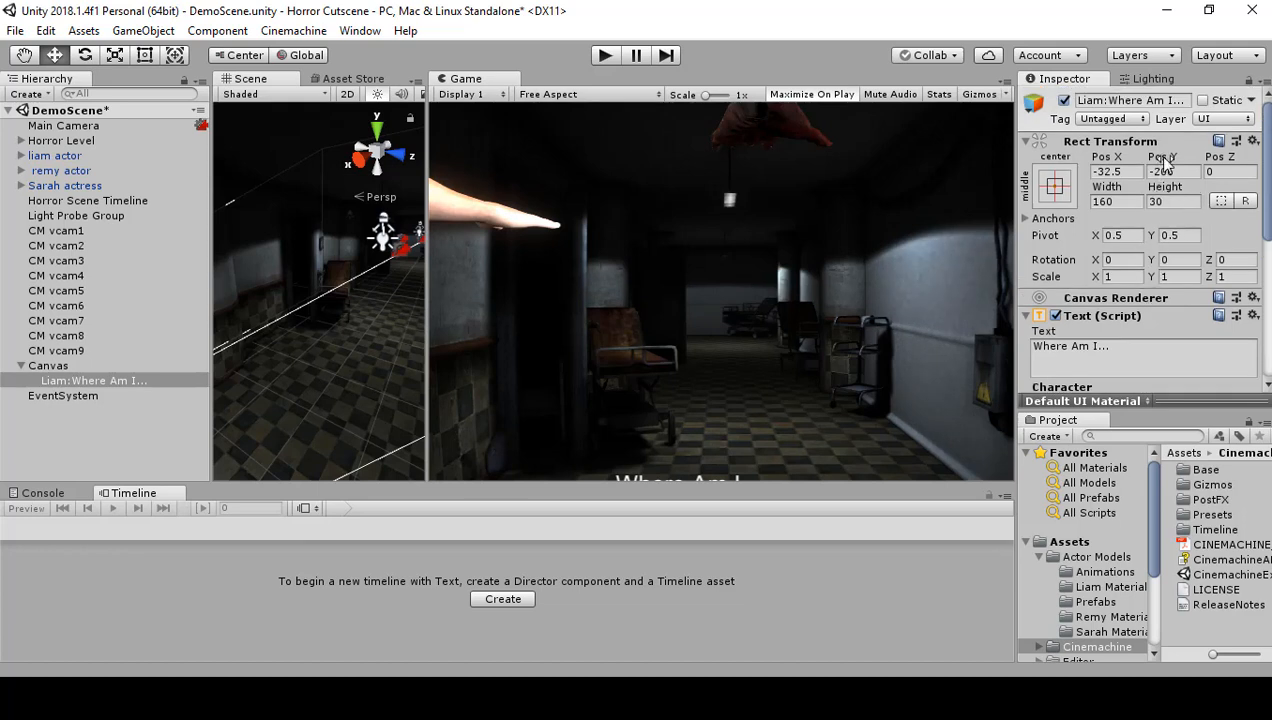
{"action": "left_click_drag", "start_coordinate": [1165, 163], "coordinate": [52, 146]}
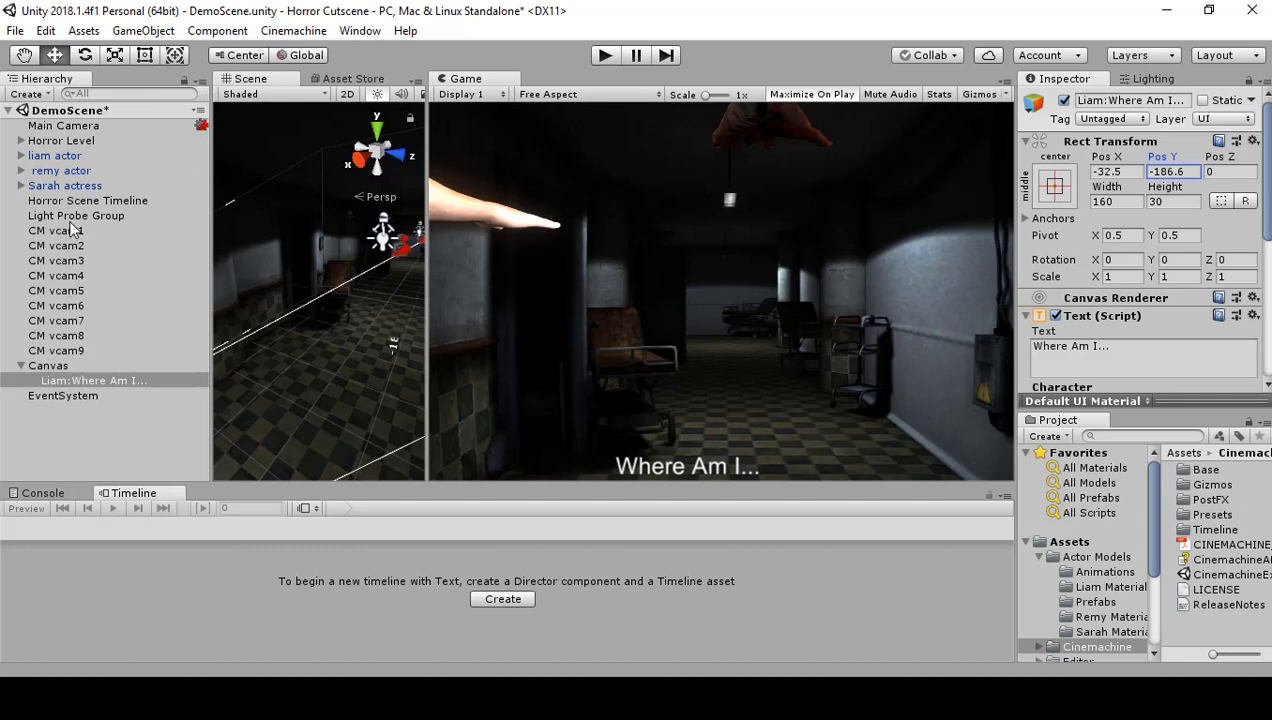
Add an Activation Track to the Dialogue group of the Horror Scene Timeline.
{"action": "left_click", "coordinate": [102, 203]}
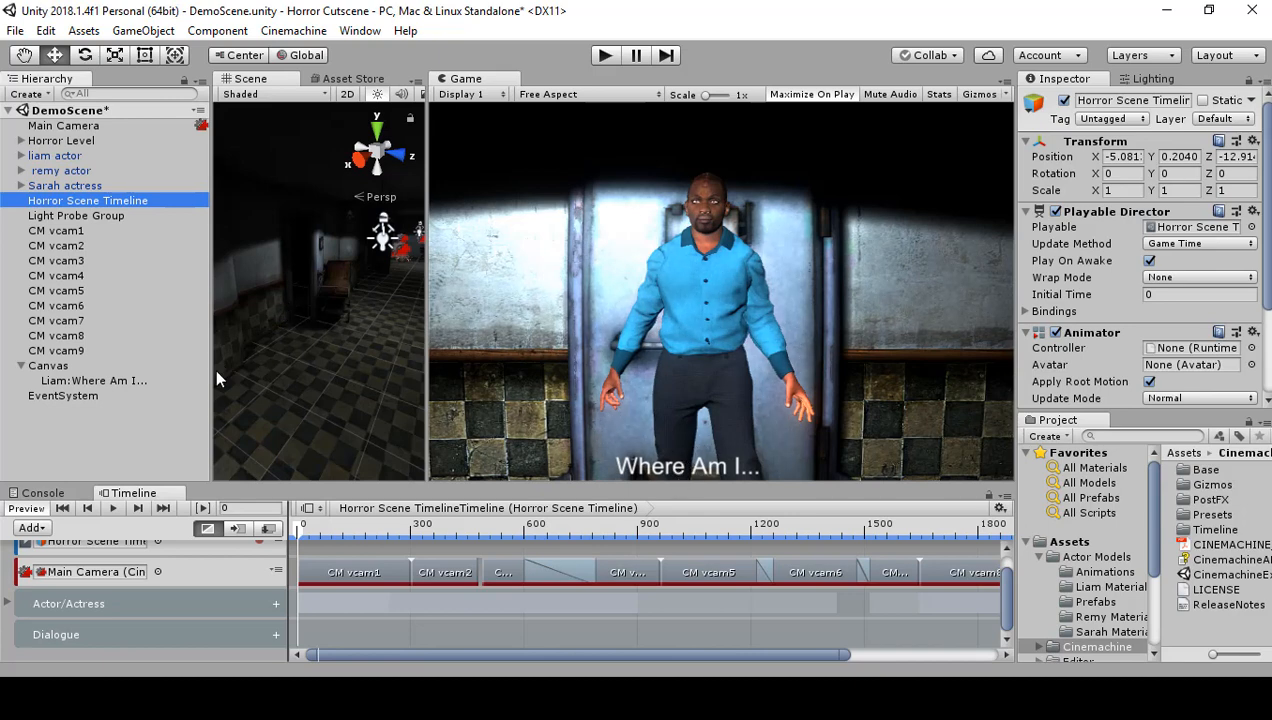
{"action": "left_click", "coordinate": [276, 634]}
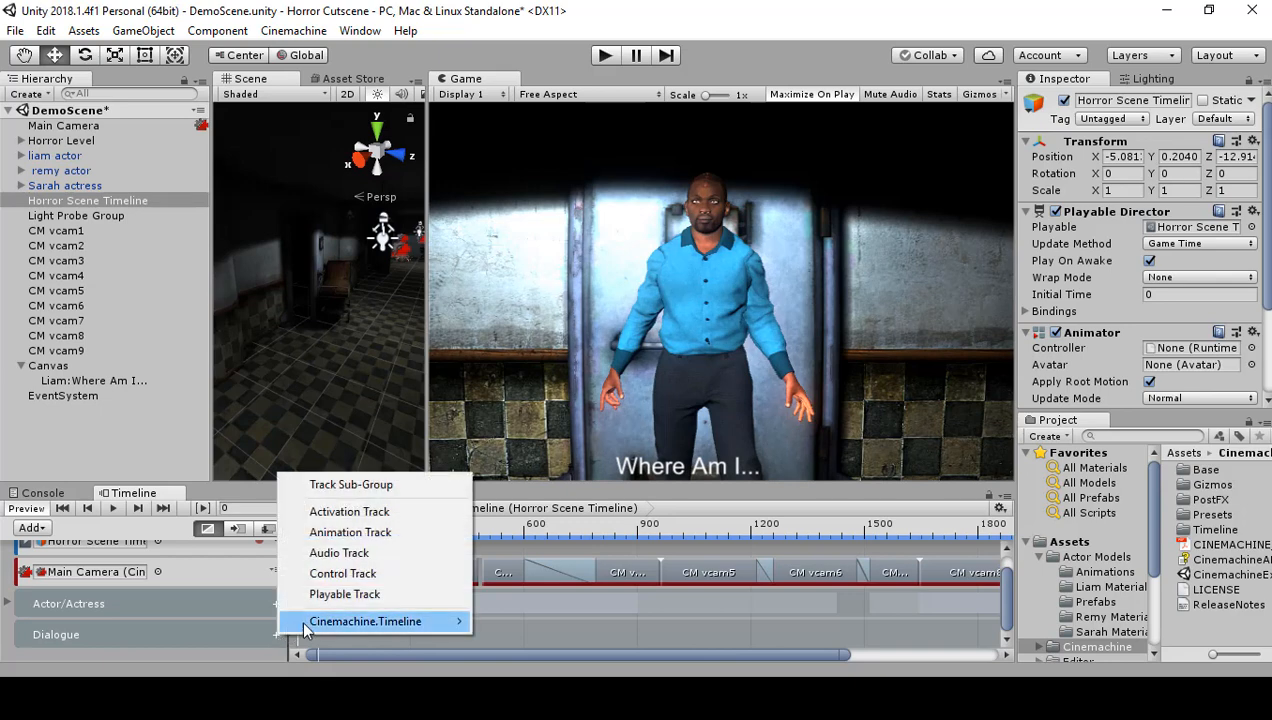
{"action": "left_click", "coordinate": [366, 515]}
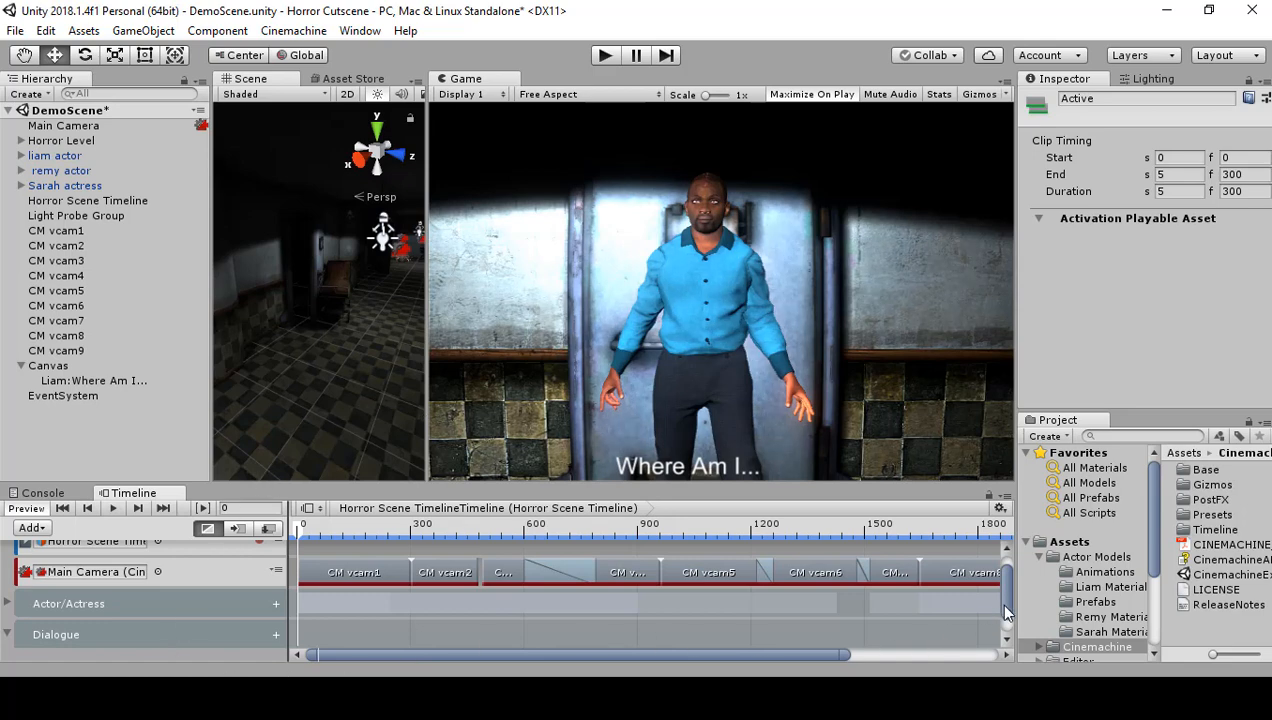
Bind the "Liam:Where Am I..." text object to the empty activation track in the Dialogue group.
{"action": "scroll", "coordinate": [1000, 612], "scroll_direction": "down", "scroll_amount": 1}
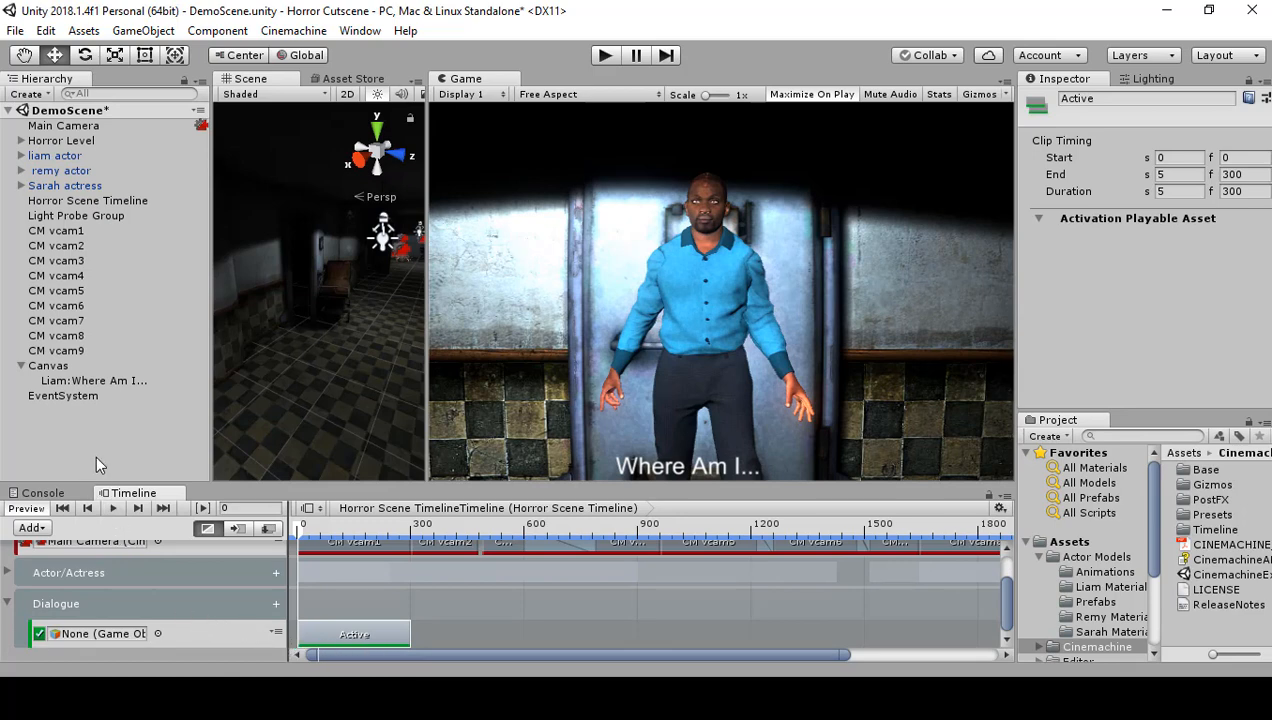
{"action": "left_click", "coordinate": [89, 381]}
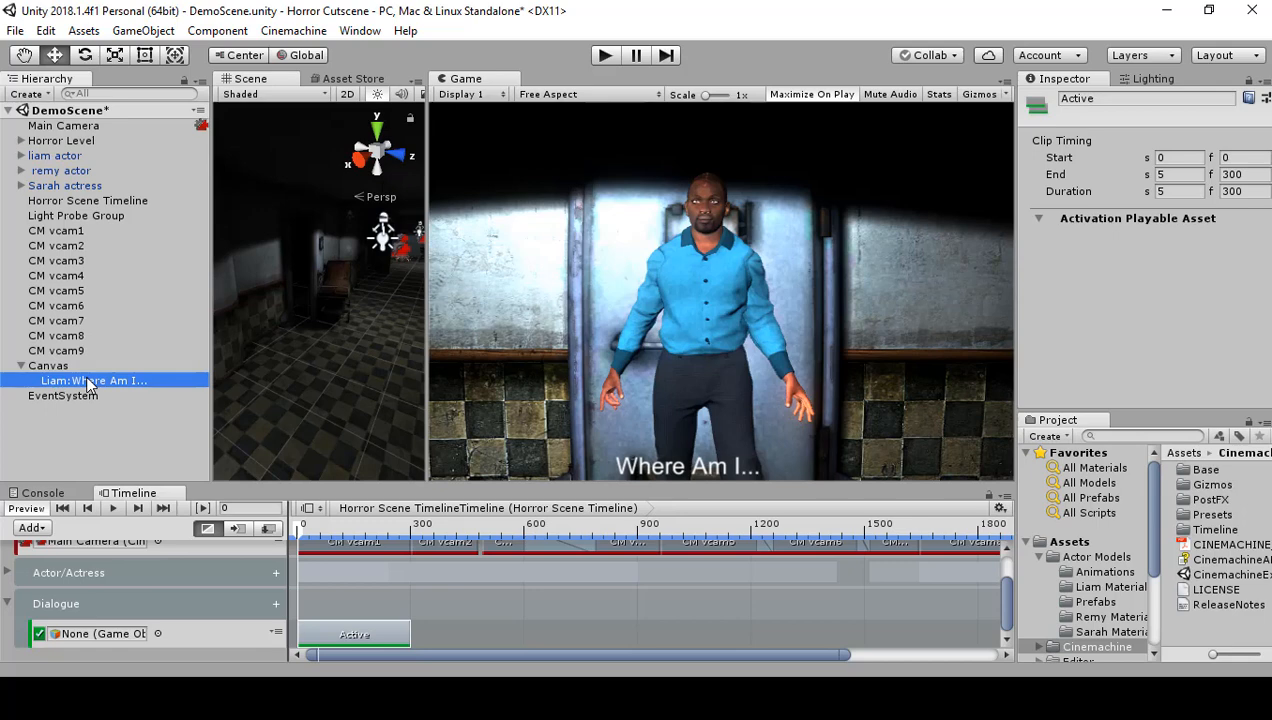
{"action": "left_click", "coordinate": [89, 381]}
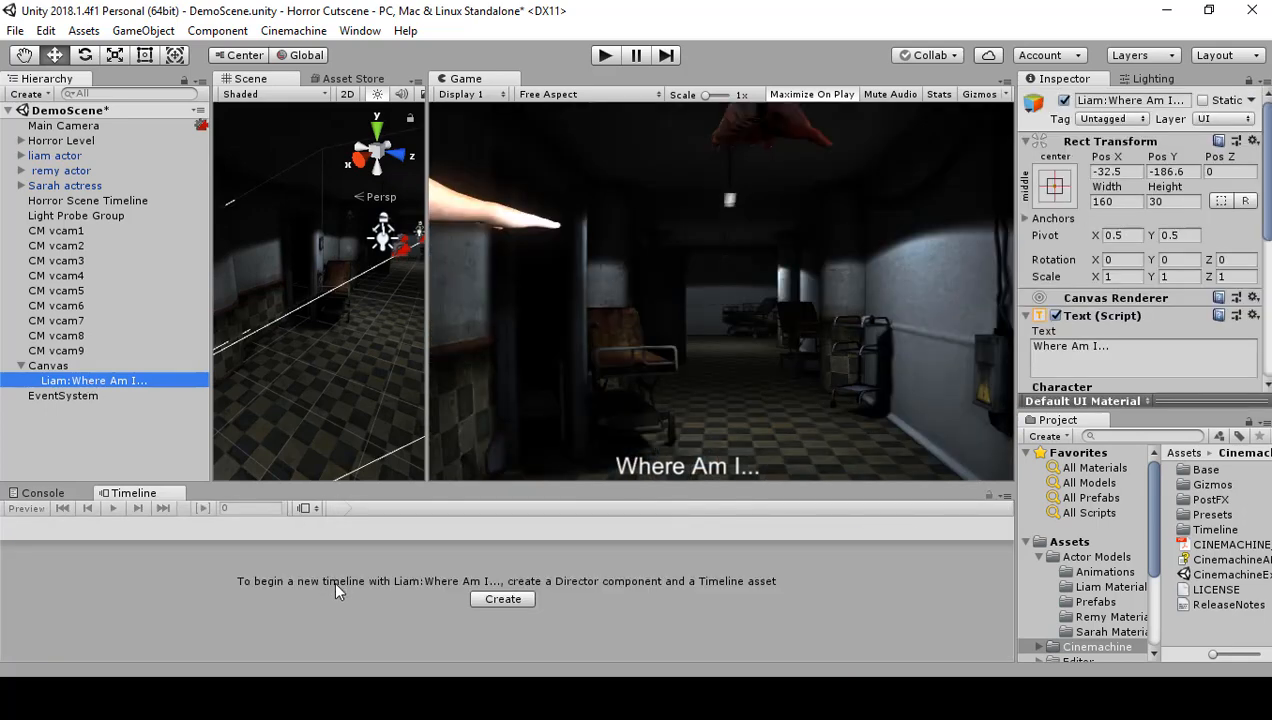
{"action": "left_click", "coordinate": [98, 200]}
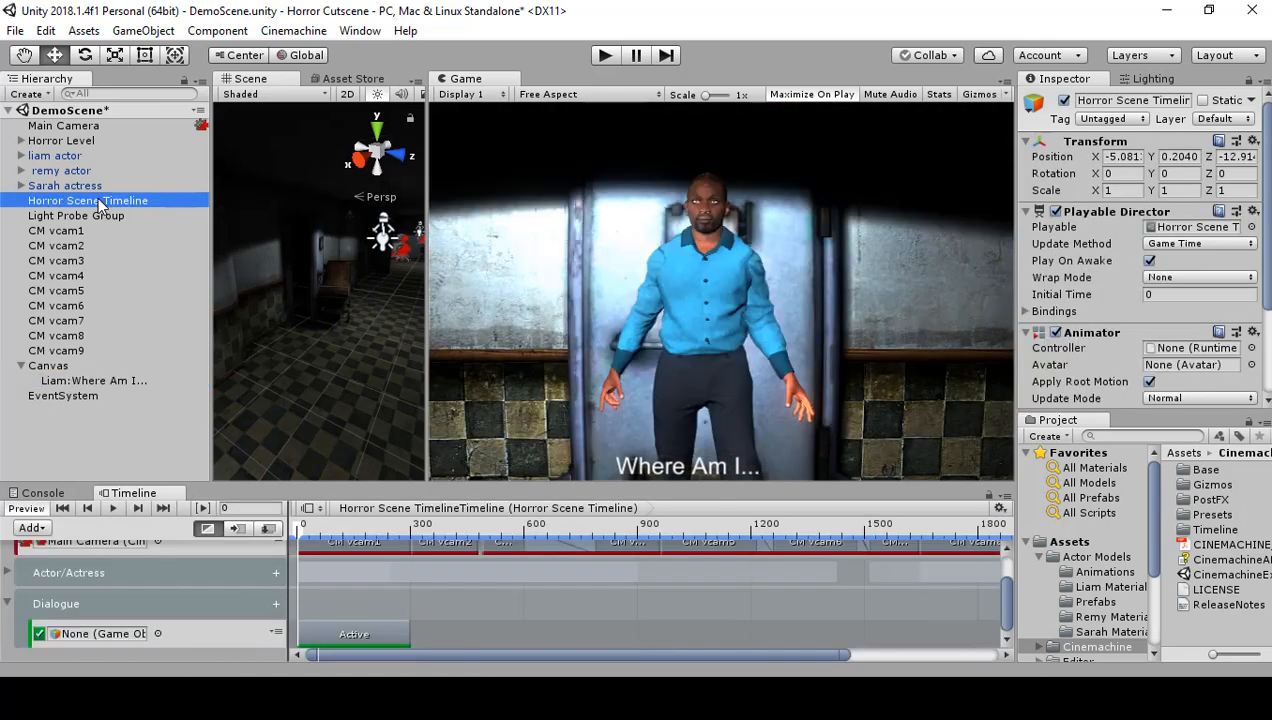
{"action": "left_click", "coordinate": [101, 384]}
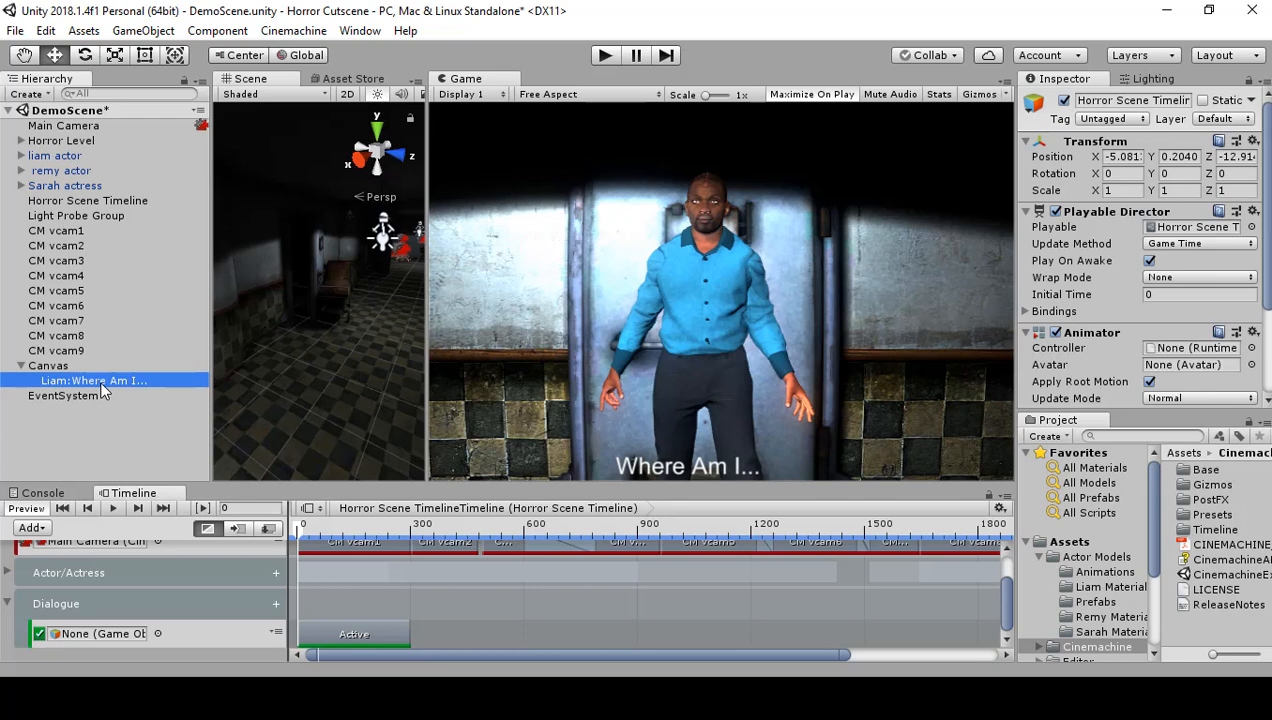
{"action": "left_click_drag", "start_coordinate": [101, 385], "coordinate": [90, 640]}
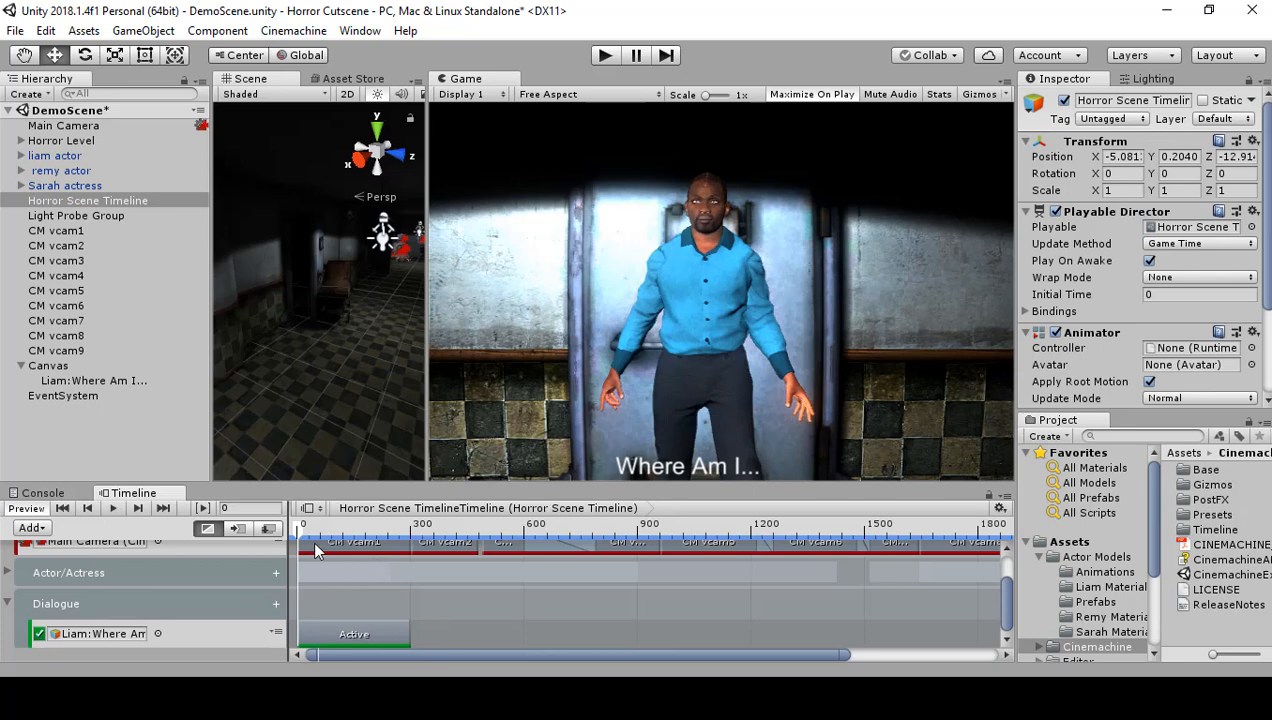
Scrub the timeline from frame 0 to about frame 310, past the Active clip's end, to check the text's activation.
{"action": "left_click_drag", "start_coordinate": [299, 537], "coordinate": [287, 569]}
{"action": "left_click_drag", "start_coordinate": [297, 538], "coordinate": [415, 538]}
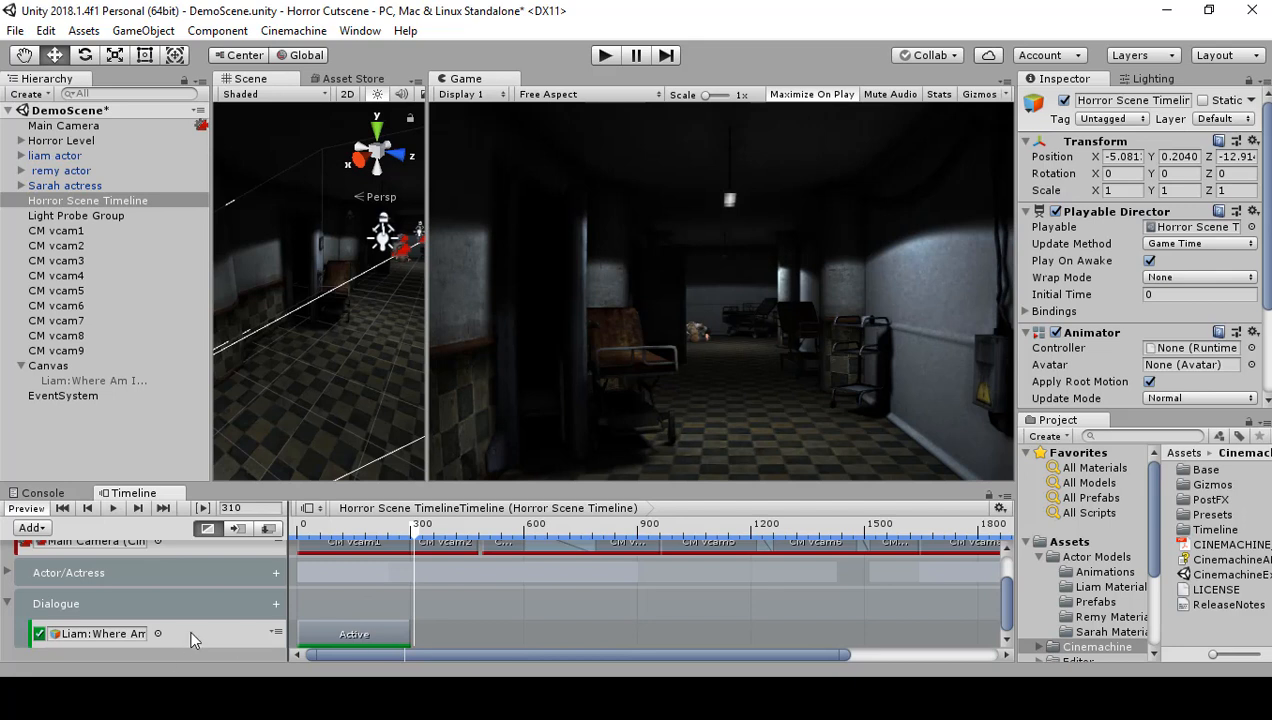
{"action": "right_click", "coordinate": [447, 624]}
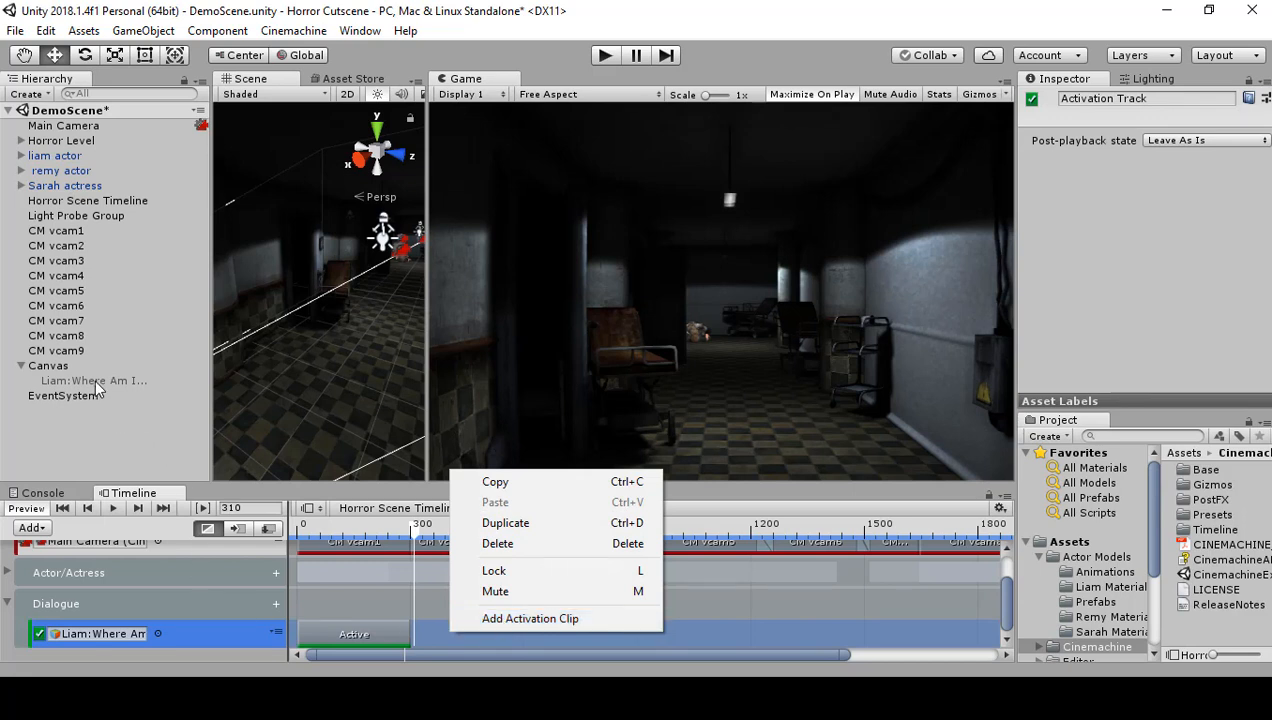
{"action": "left_click", "coordinate": [148, 458]}
{"action": "left_click", "coordinate": [192, 630]}
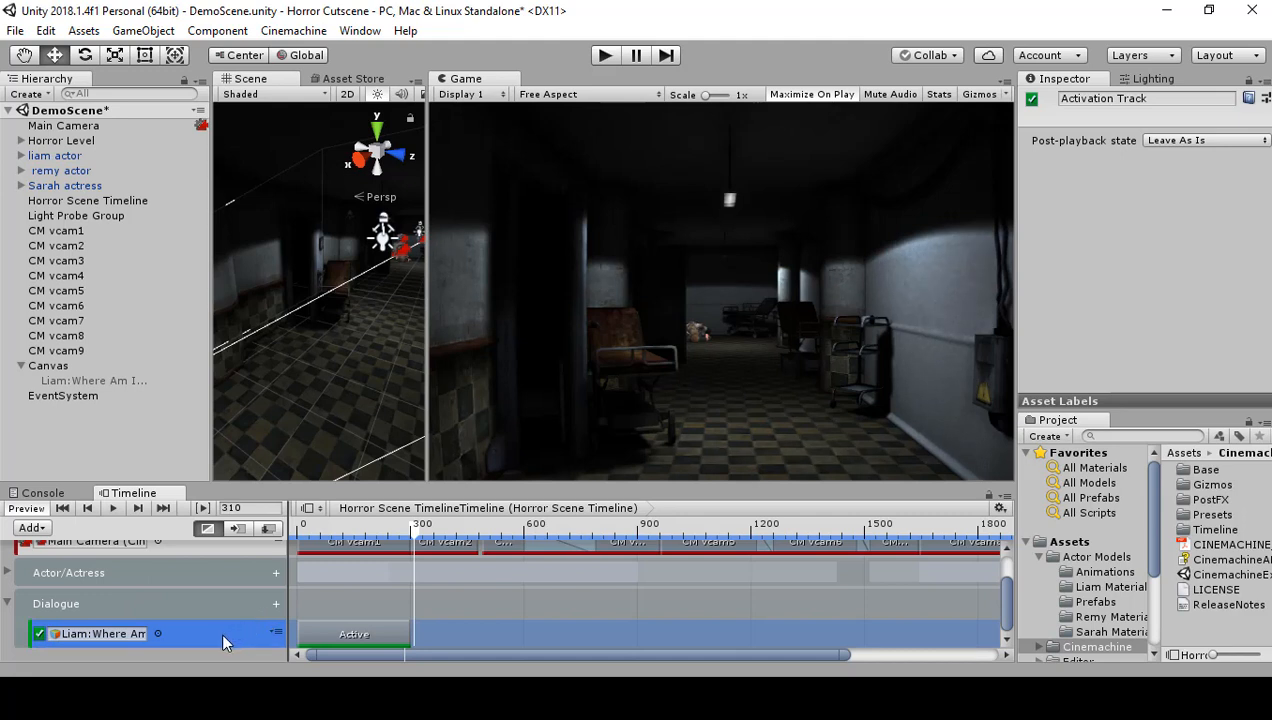
Add a second Activation Track to the Dialogue group and move its clip to start at frame 300.
{"action": "left_click", "coordinate": [276, 604]}
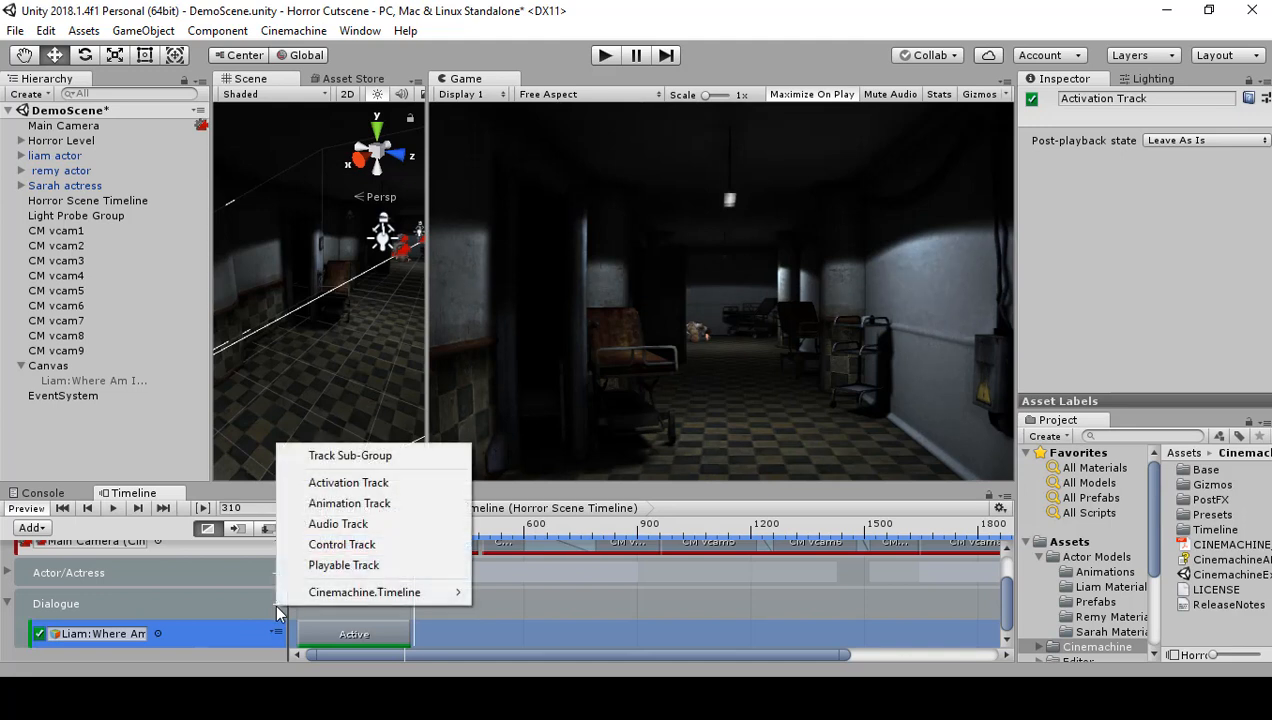
{"action": "left_click", "coordinate": [345, 484]}
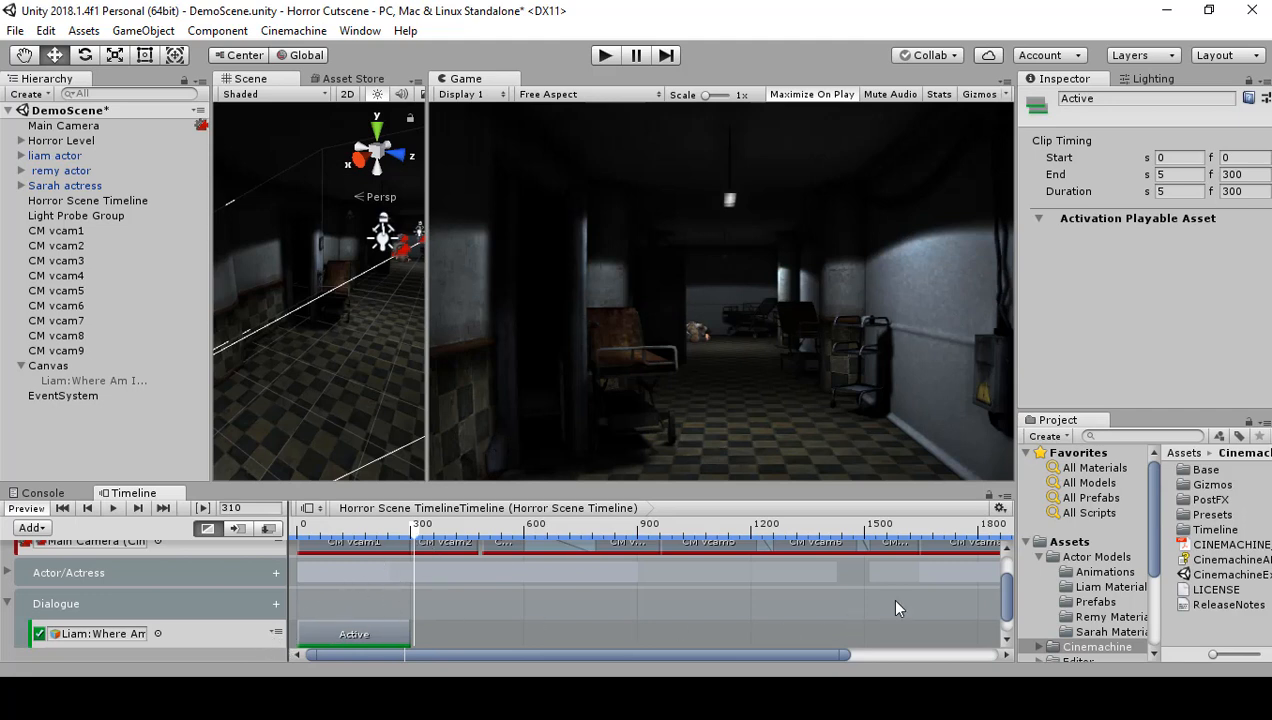
{"action": "left_click_drag", "start_coordinate": [1006, 600], "coordinate": [1006, 622]}
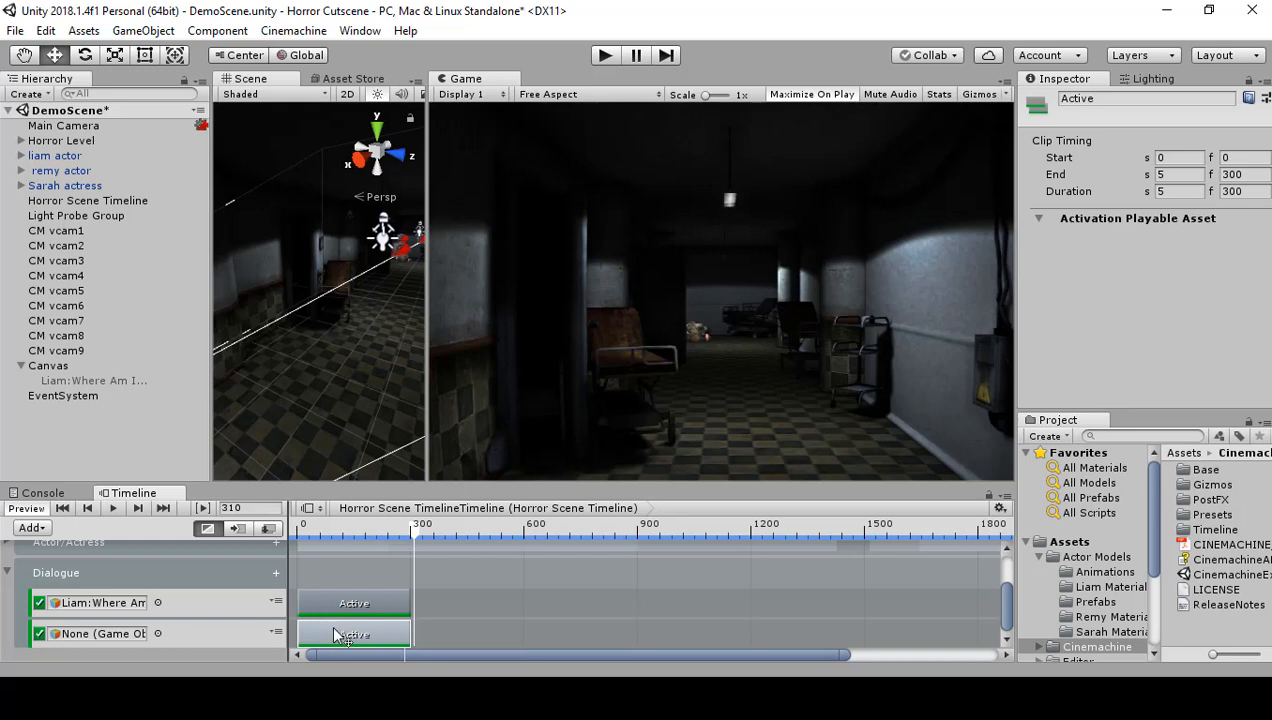
{"action": "left_click_drag", "start_coordinate": [348, 634], "coordinate": [450, 637]}
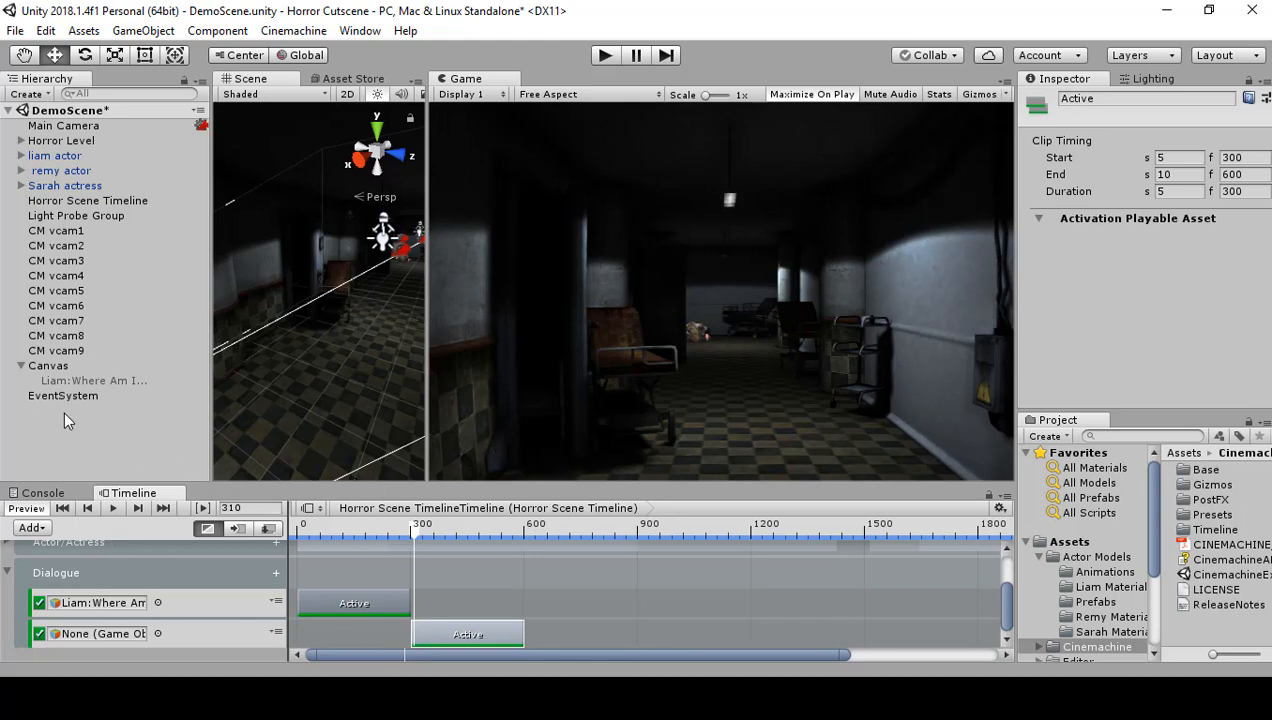
Add a second UI Text object to the Canvas and name it "Liam:What is going on. Lets check it out.".
{"action": "left_click", "coordinate": [50, 367]}
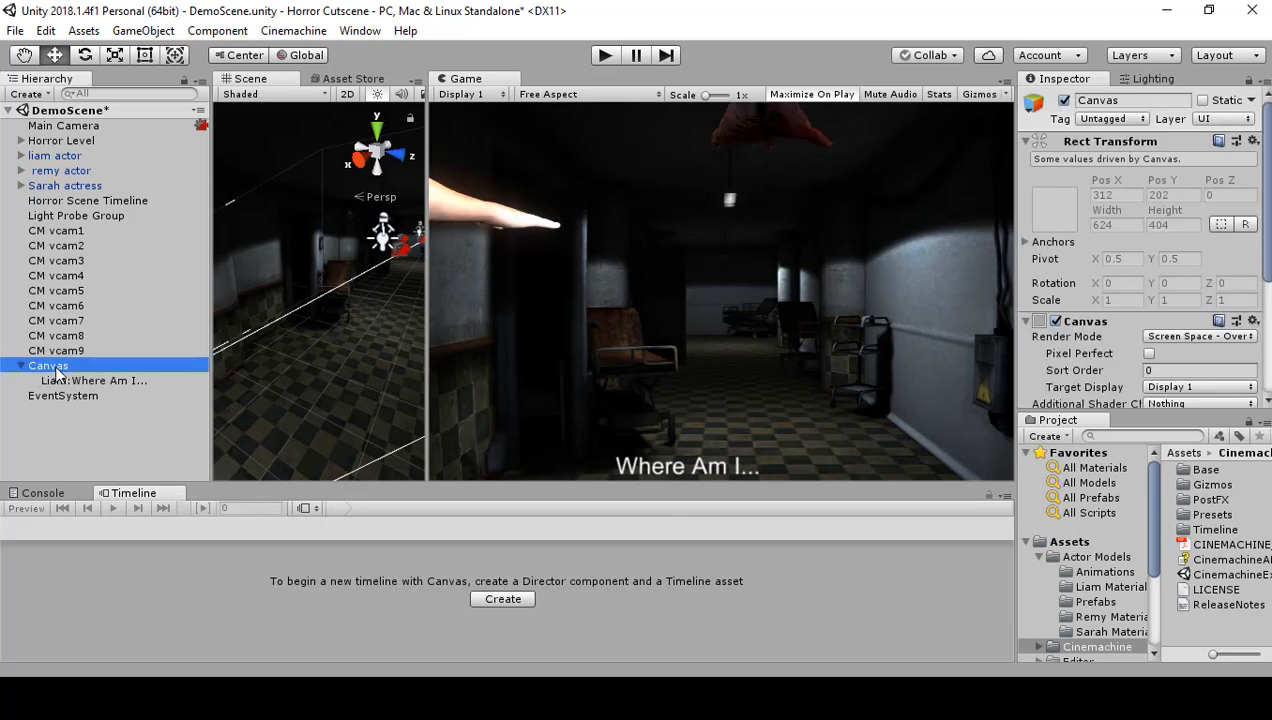
{"action": "right_click", "coordinate": [57, 373]}
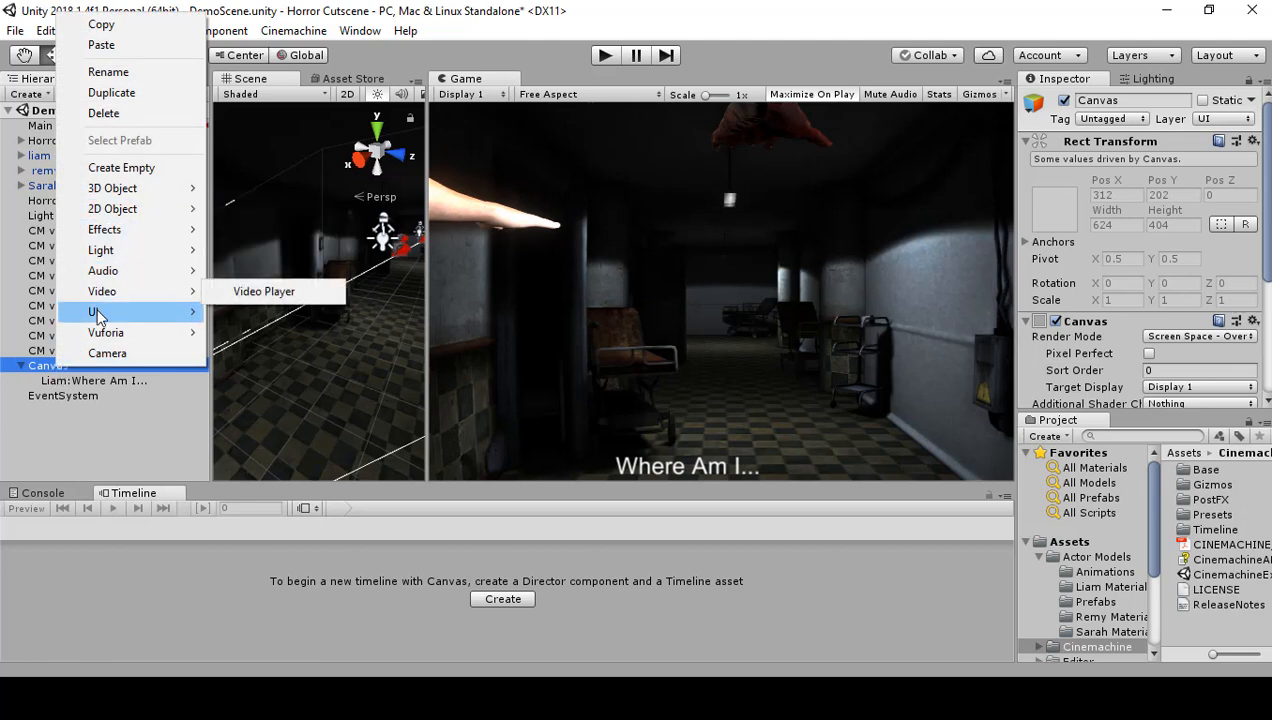
{"action": "mouse_move", "coordinate": [134, 308]}
{"action": "left_click", "coordinate": [222, 309]}
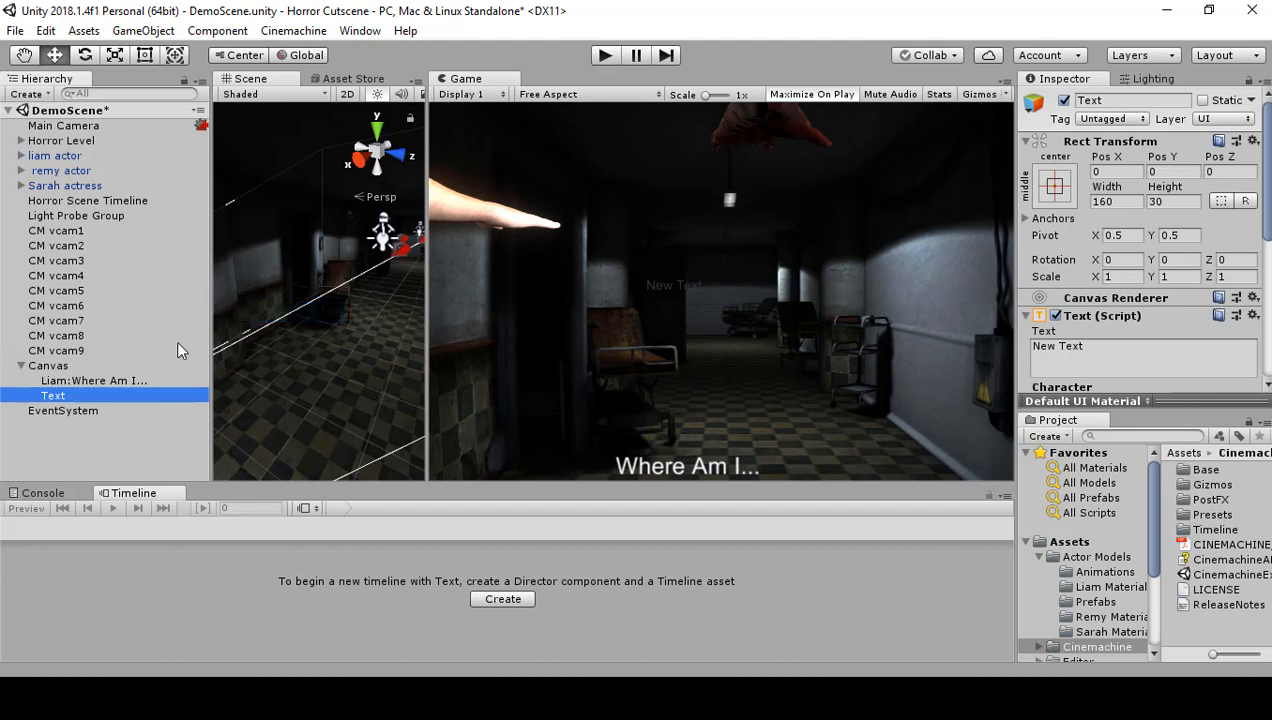
{"action": "left_click", "coordinate": [113, 395]}
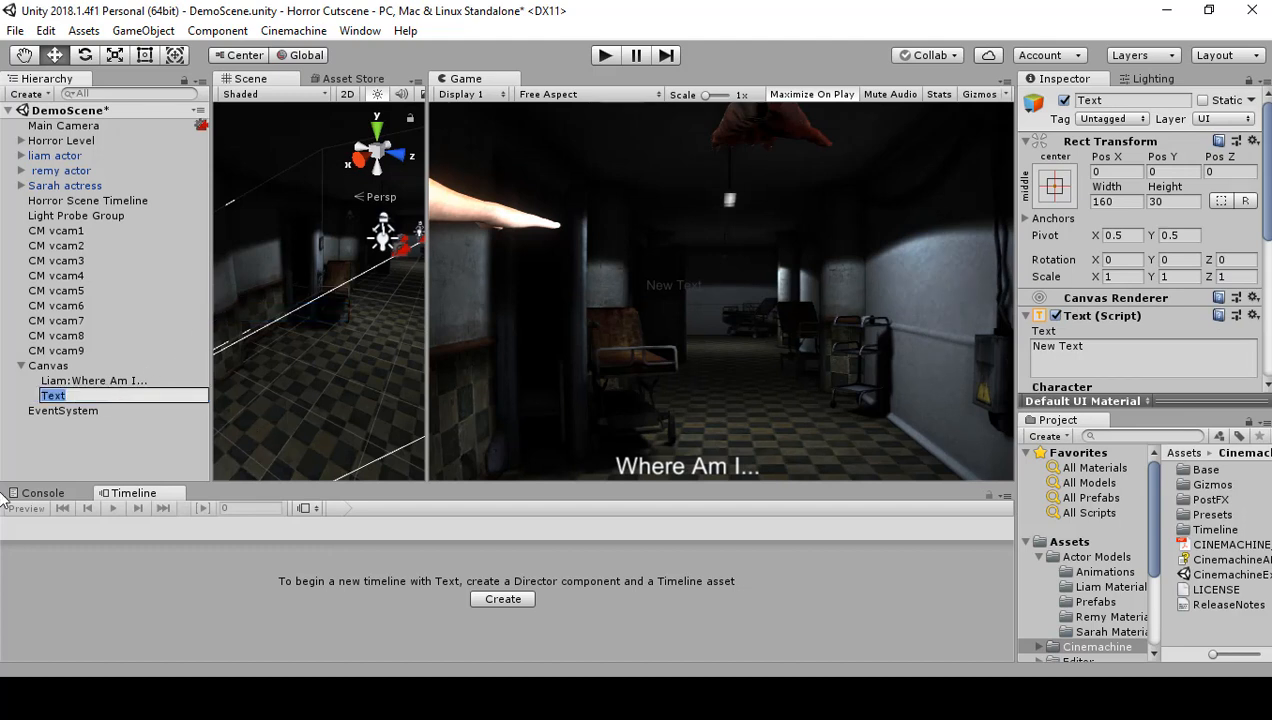
{"action": "type", "text": "Liam:What is going on"}
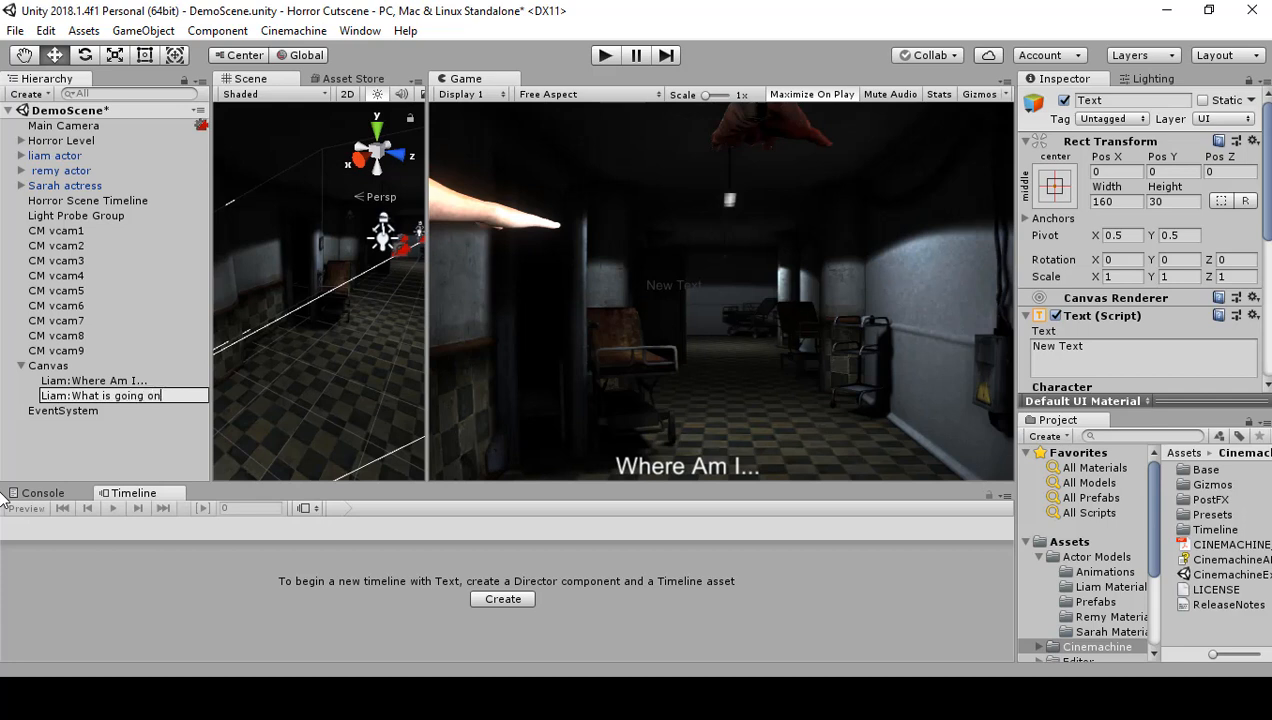
{"action": "type", "text": ". Lets check it"}
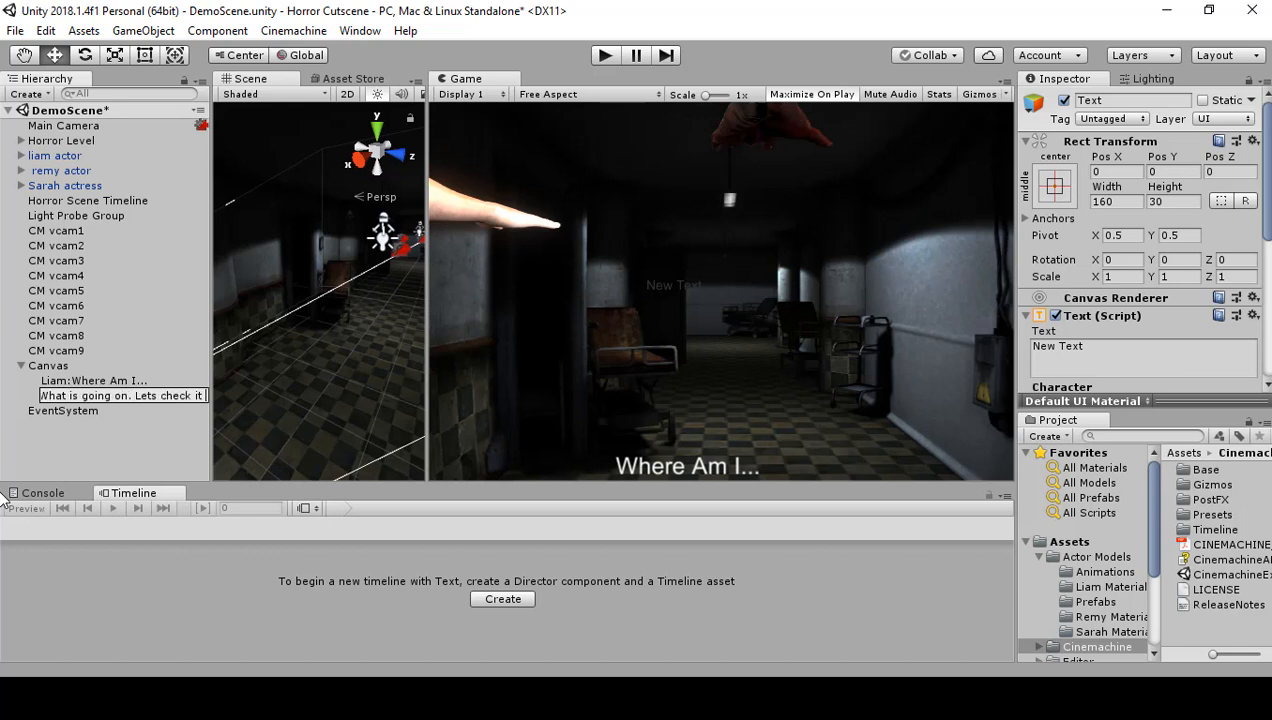
{"action": "type", "text": " out."}
{"action": "left_click", "coordinate": [22, 397]}
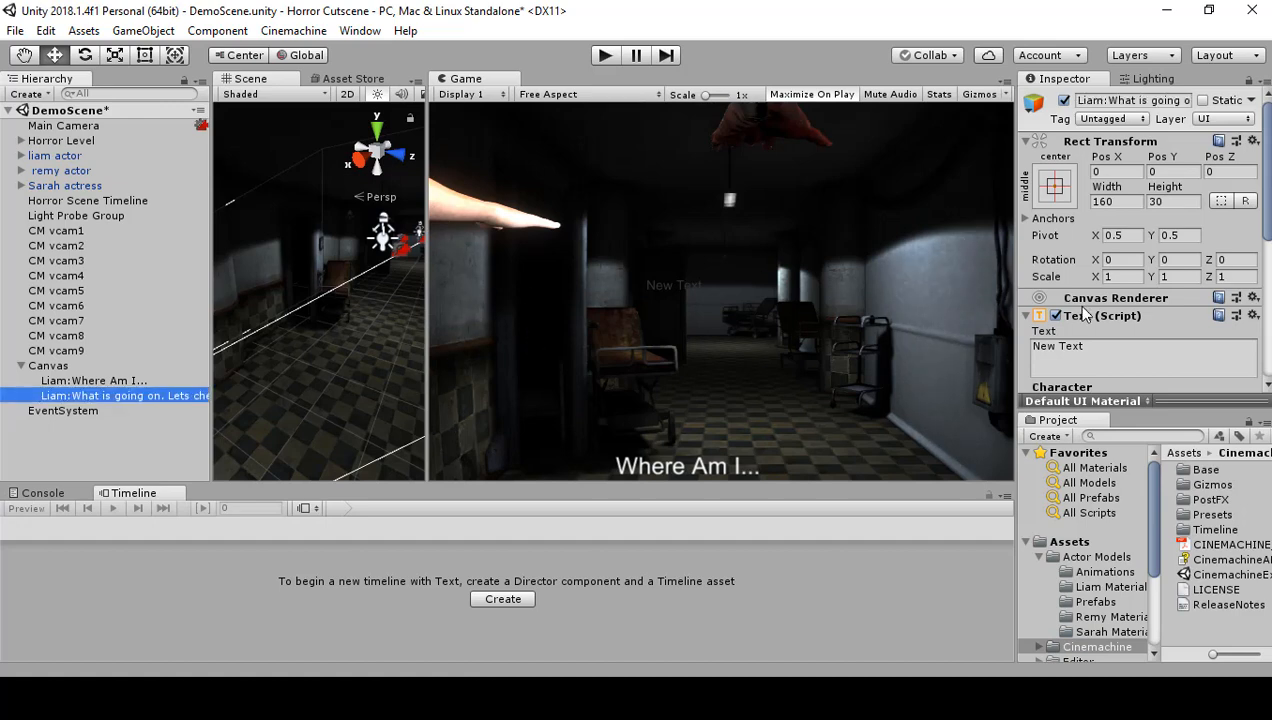
Enable Best Fit on the new text object and set its color to white (FFFFFF).
{"action": "left_click", "coordinate": [1156, 340]}
{"action": "scroll", "coordinate": [1160, 320], "scroll_direction": "down", "scroll_amount": 5}
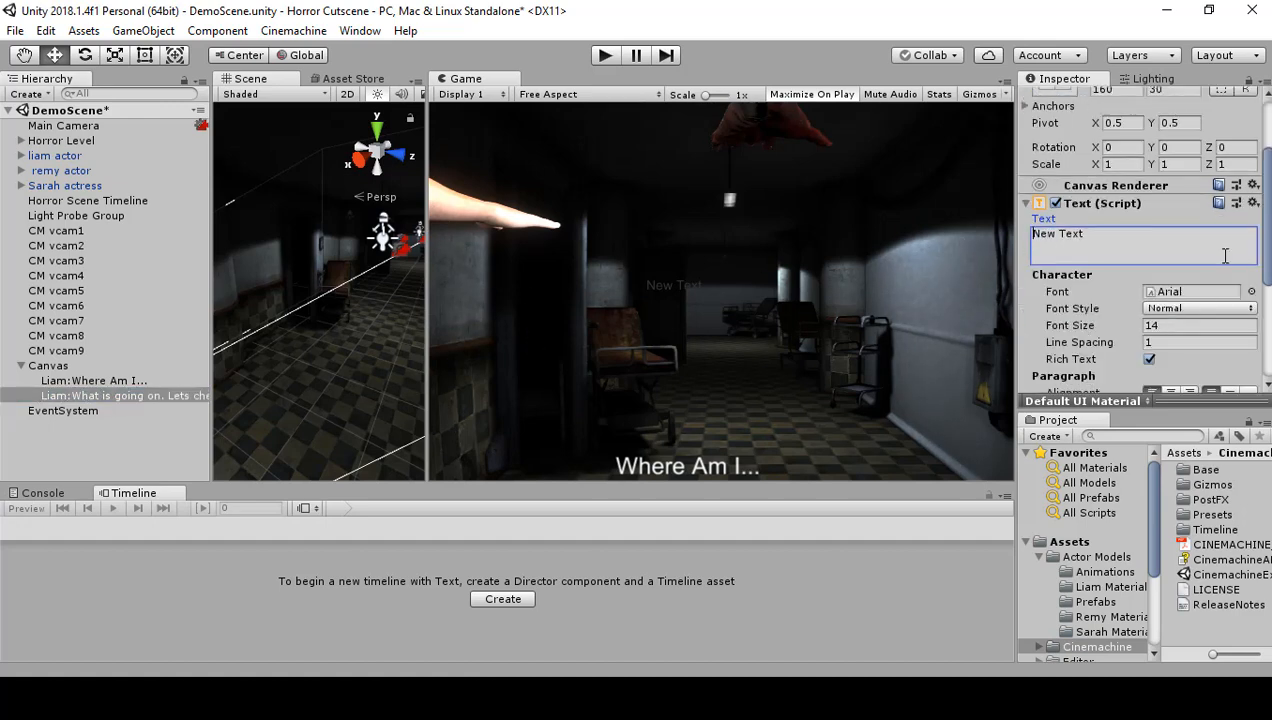
{"action": "left_click", "coordinate": [1150, 347]}
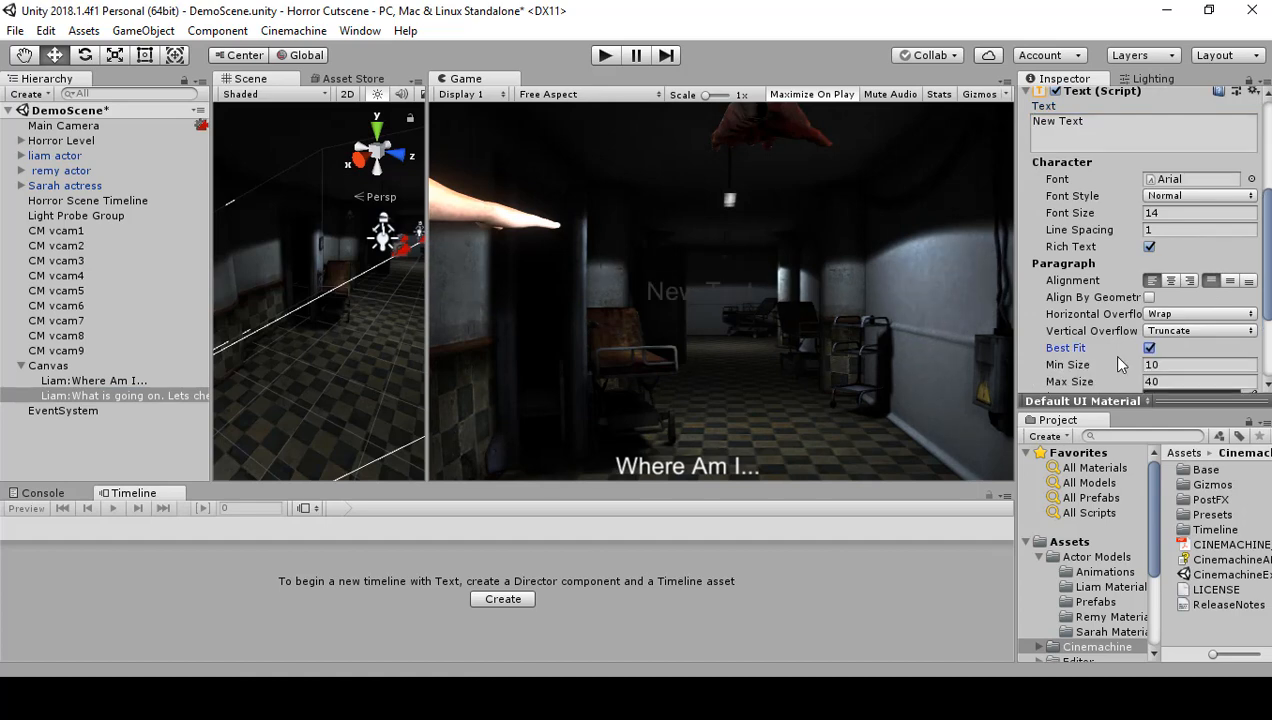
{"action": "scroll", "coordinate": [1150, 356], "scroll_direction": "down", "scroll_amount": 3}
{"action": "left_click", "coordinate": [1170, 286]}
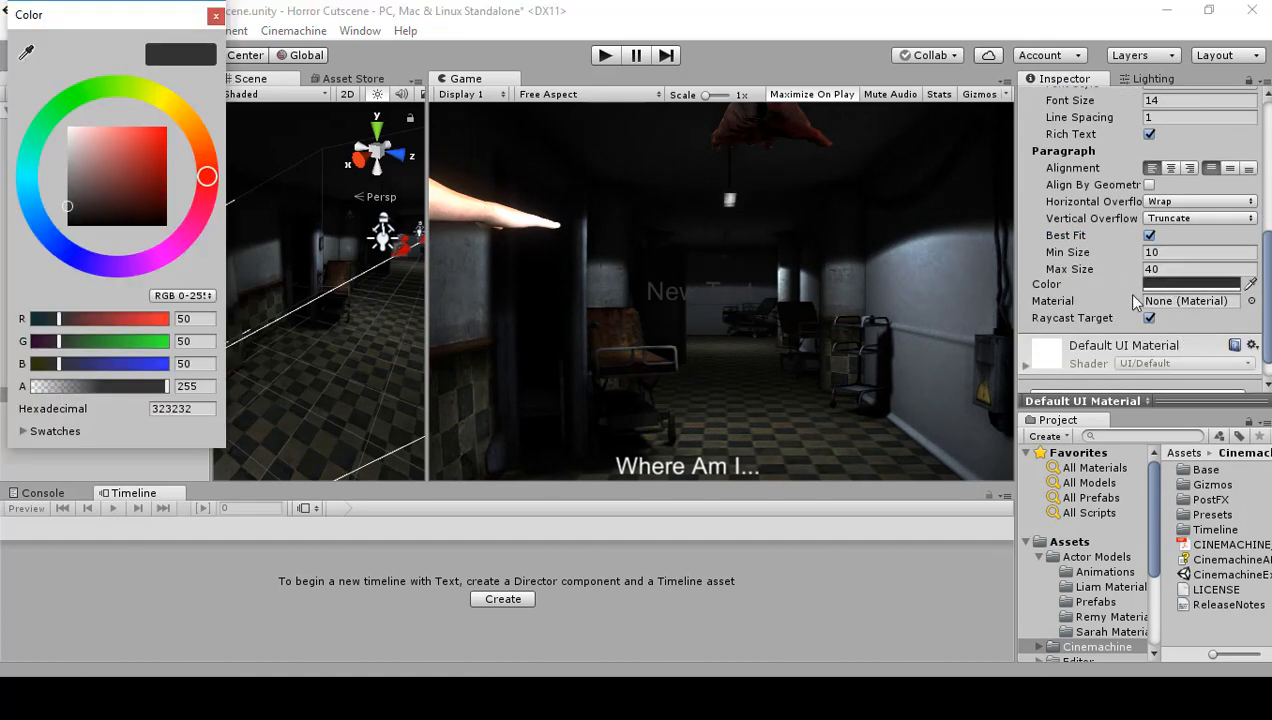
{"action": "left_click_drag", "start_coordinate": [72, 207], "coordinate": [44, 68]}
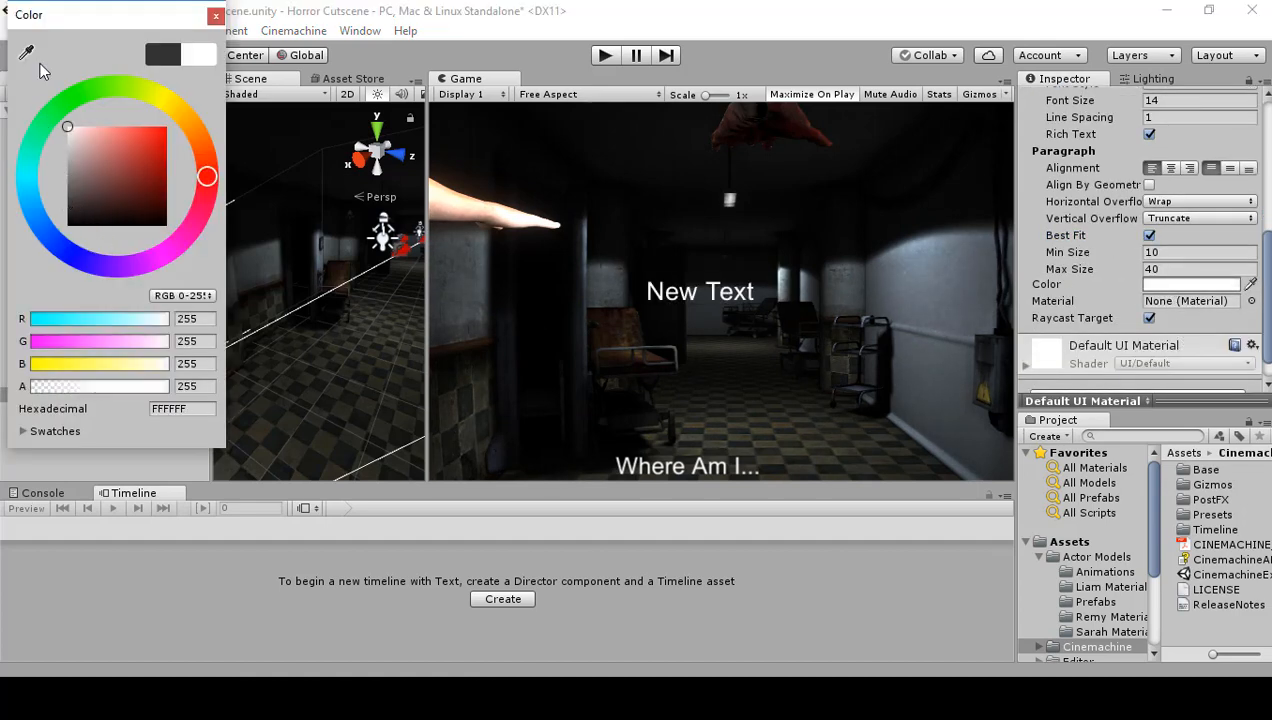
{"action": "left_click", "coordinate": [215, 16]}
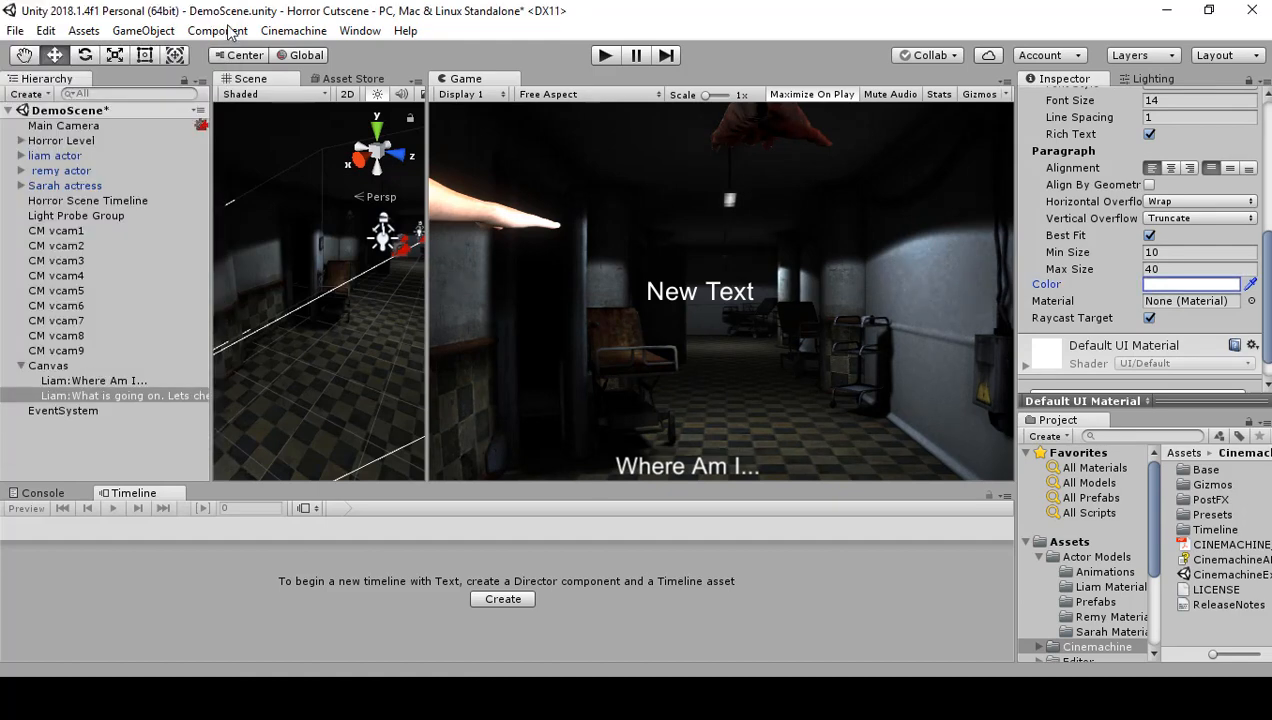
Set the new text object's font size to 25.
{"action": "scroll", "coordinate": [1168, 255], "scroll_direction": "up", "scroll_amount": 3}
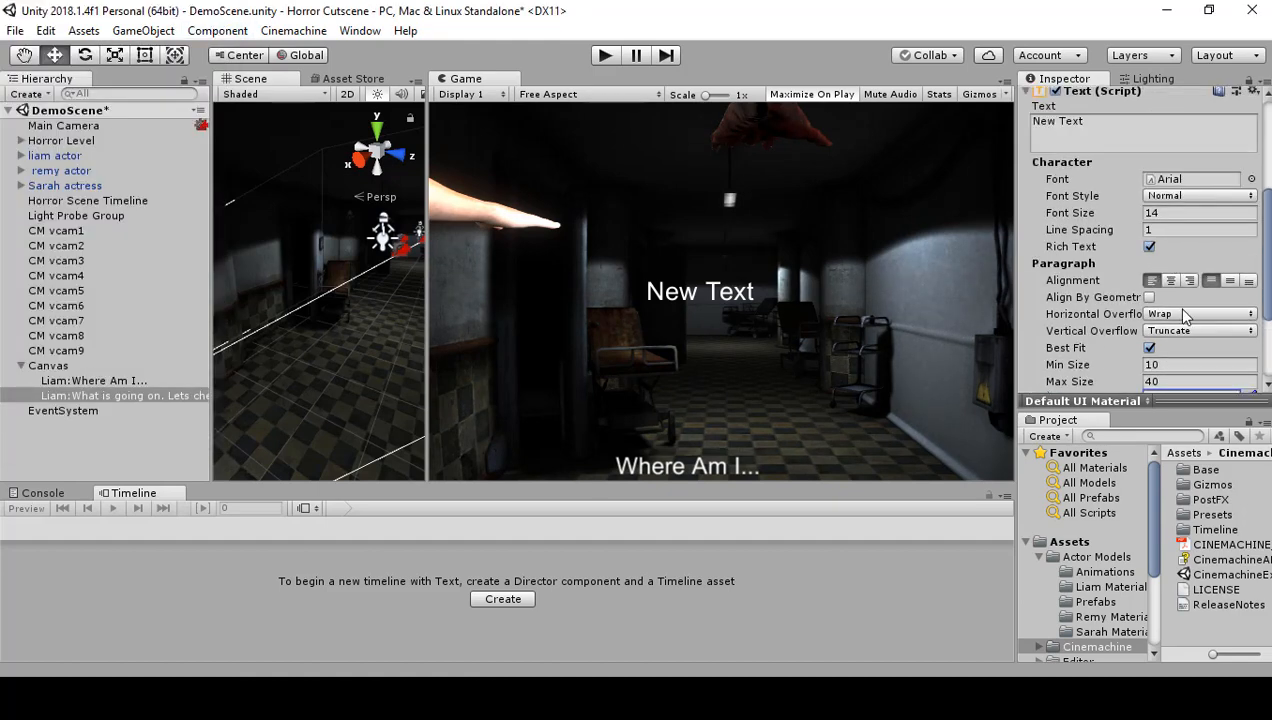
{"action": "scroll", "coordinate": [1186, 260], "scroll_direction": "up", "scroll_amount": 2}
{"action": "left_click", "coordinate": [1188, 268]}
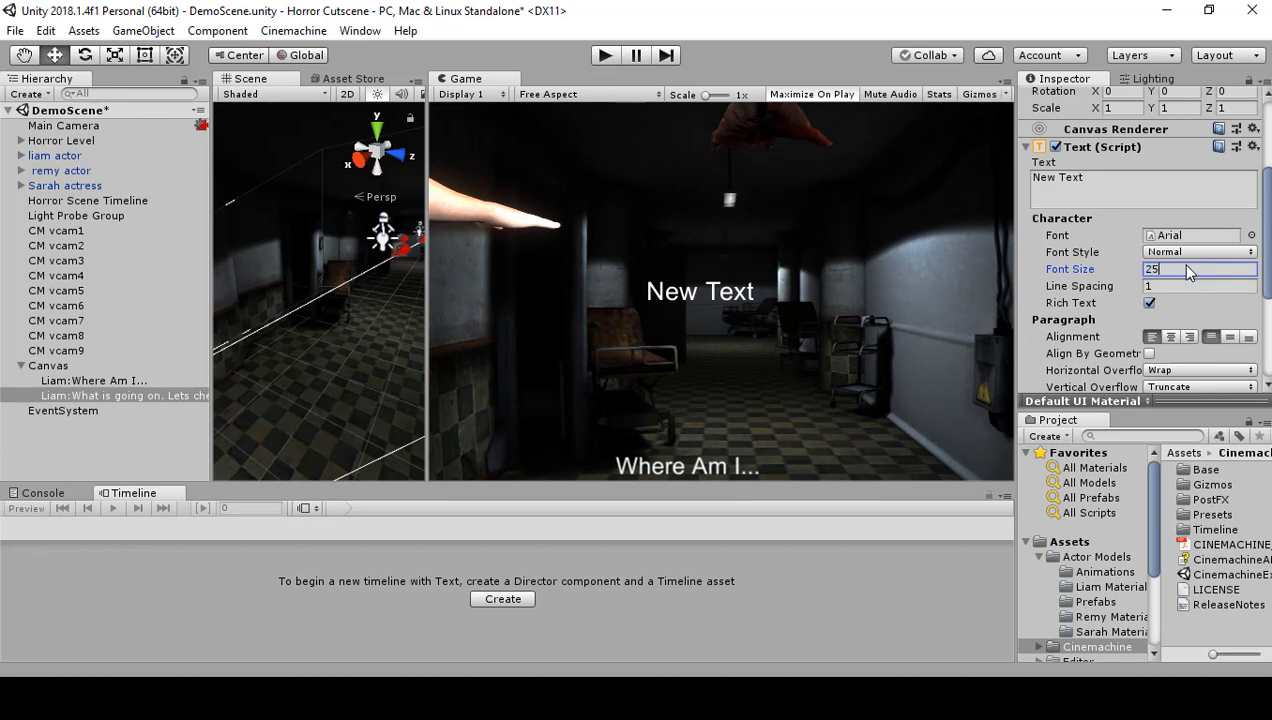
Set the new text's horizontal and vertical overflow to Overflow and turn off Best Fit.
{"action": "scroll", "coordinate": [1172, 305], "scroll_direction": "down", "scroll_amount": 1}
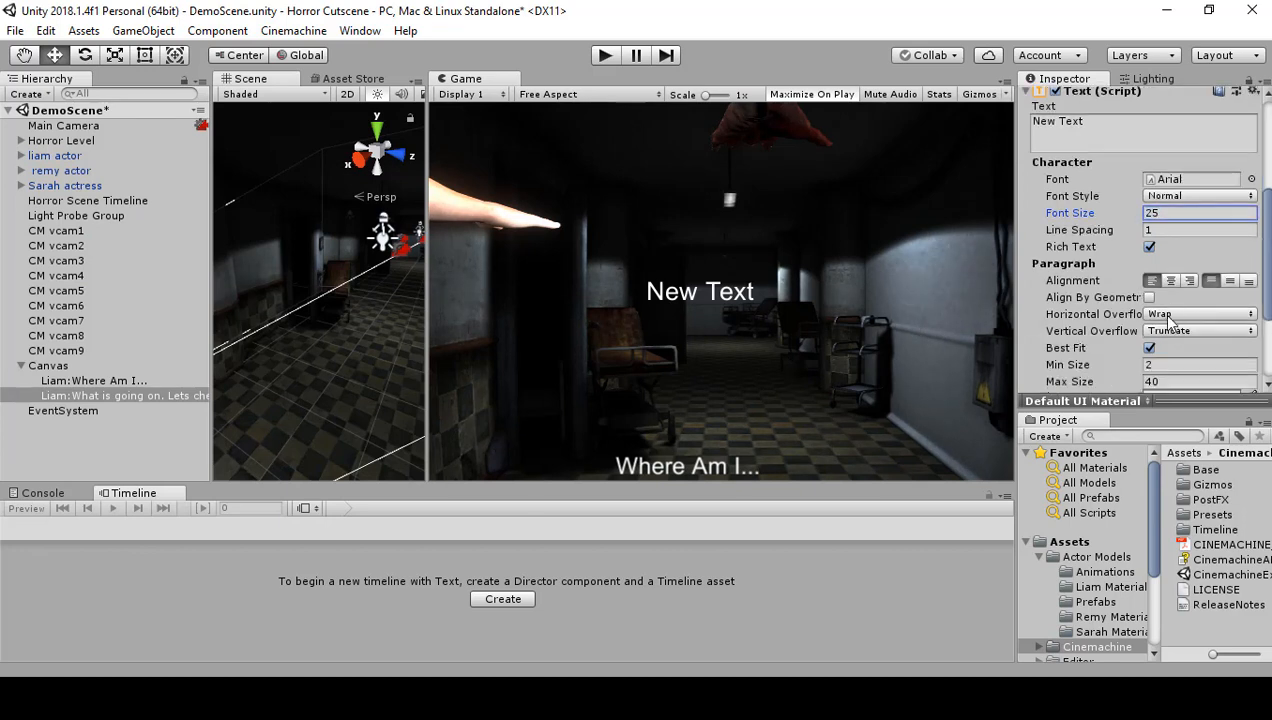
{"action": "left_click", "coordinate": [1168, 320]}
{"action": "left_click", "coordinate": [1176, 350]}
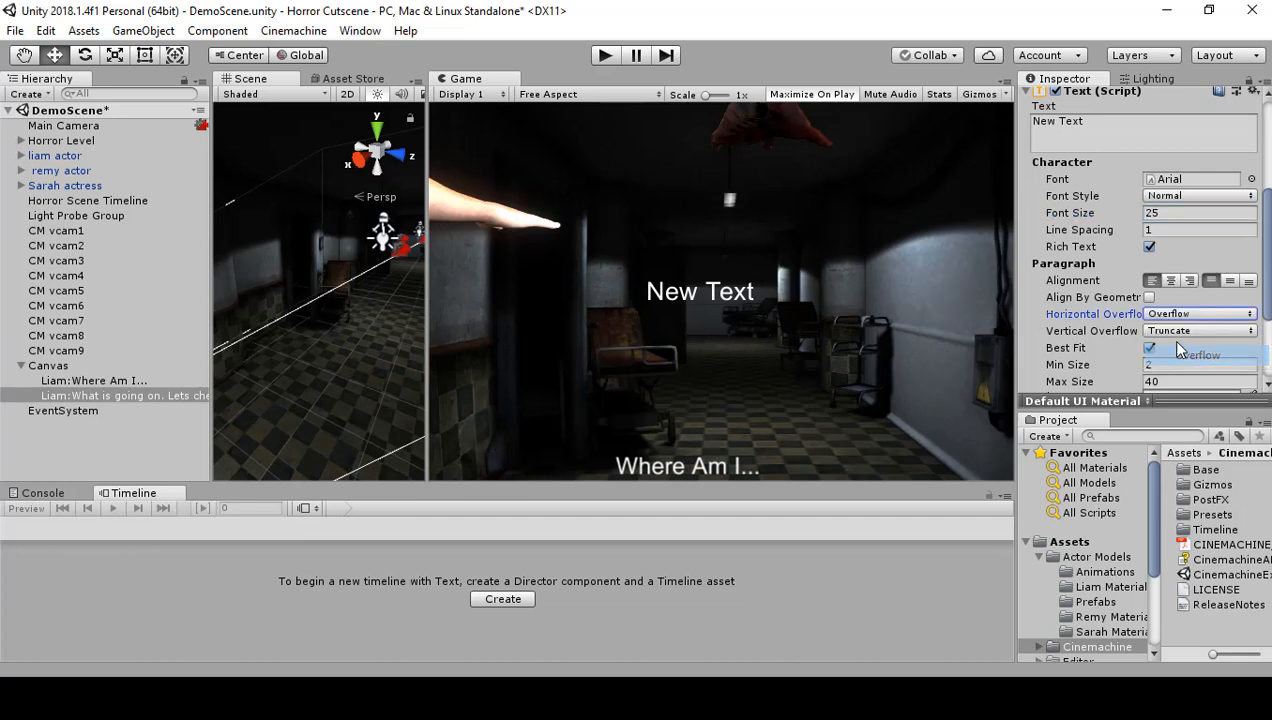
{"action": "left_click", "coordinate": [1198, 330]}
{"action": "left_click", "coordinate": [1165, 371]}
{"action": "left_click", "coordinate": [1149, 347]}
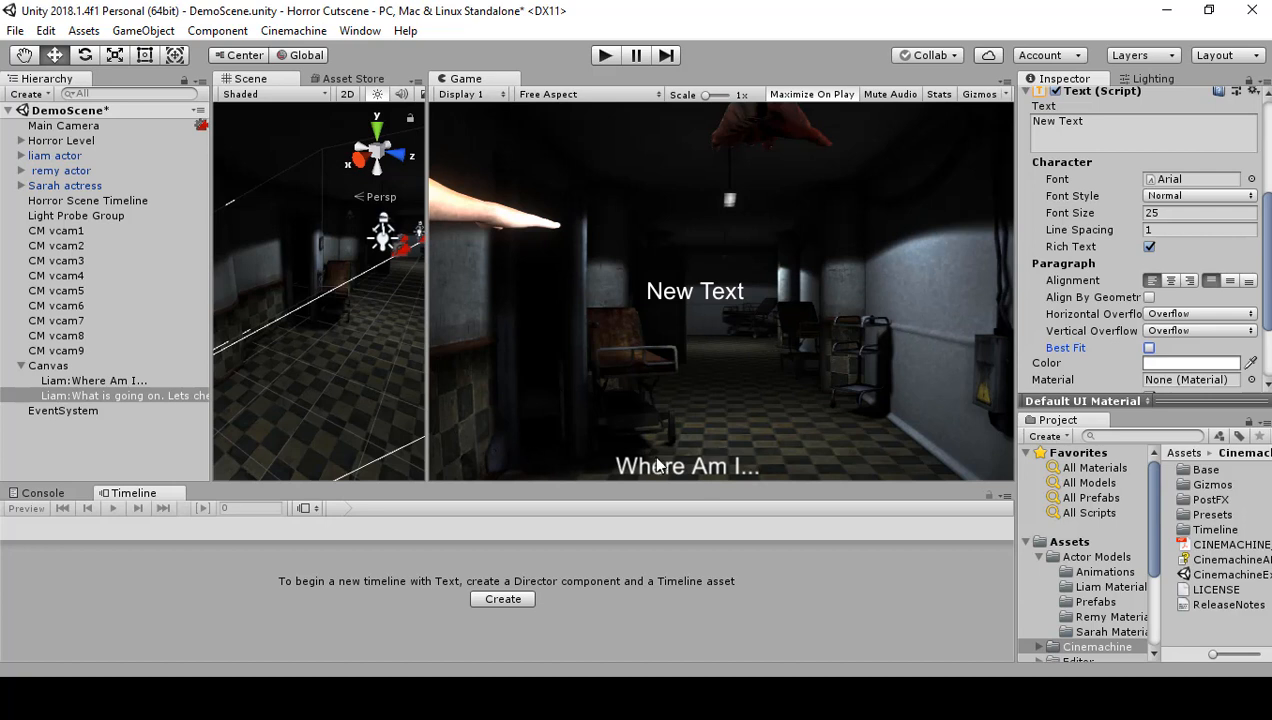
Deactivate the "Liam:Where Am I..." text object so it is hidden in the scene.
{"action": "left_click", "coordinate": [55, 381]}
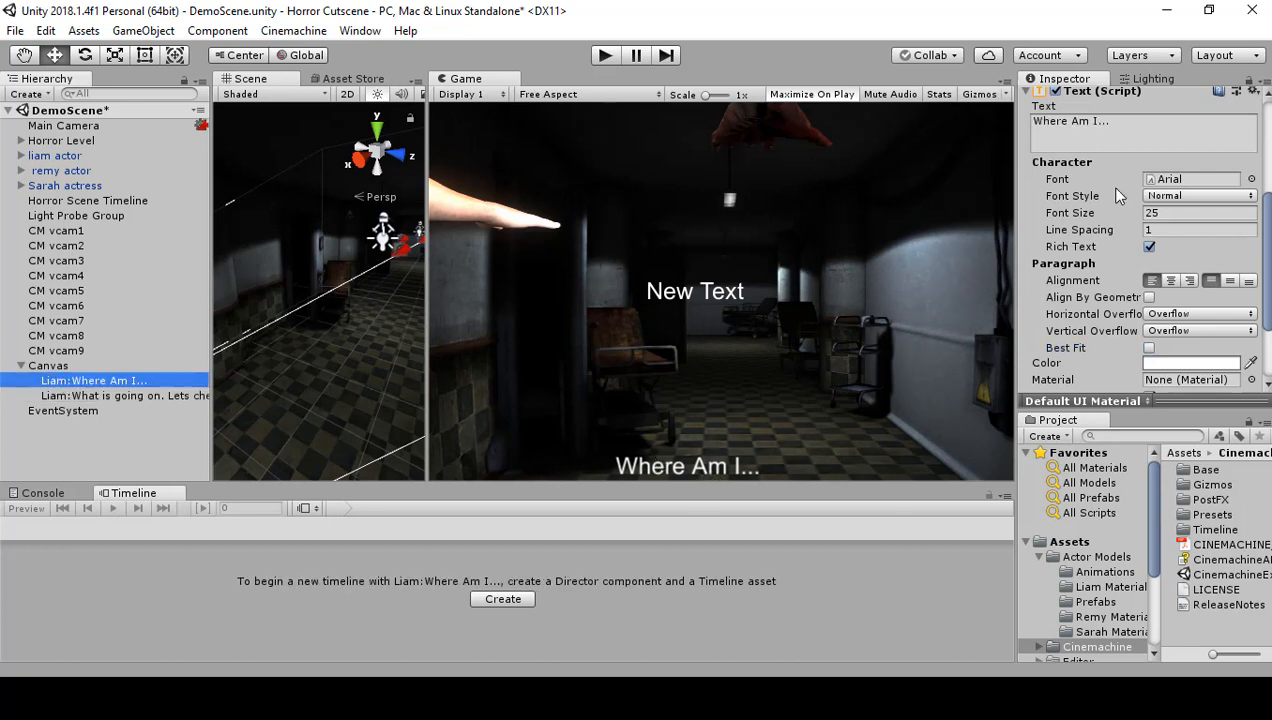
{"action": "scroll", "coordinate": [1118, 195], "scroll_direction": "up", "scroll_amount": 5}
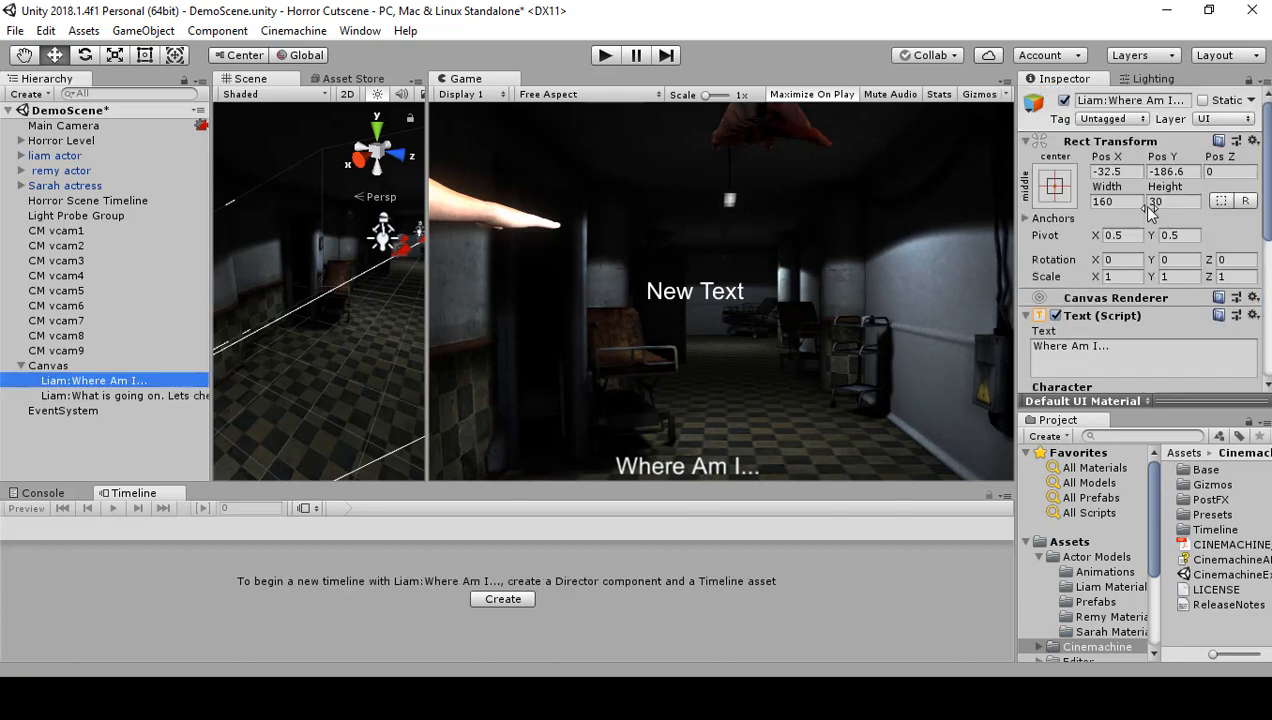
{"action": "left_click", "coordinate": [1064, 101]}
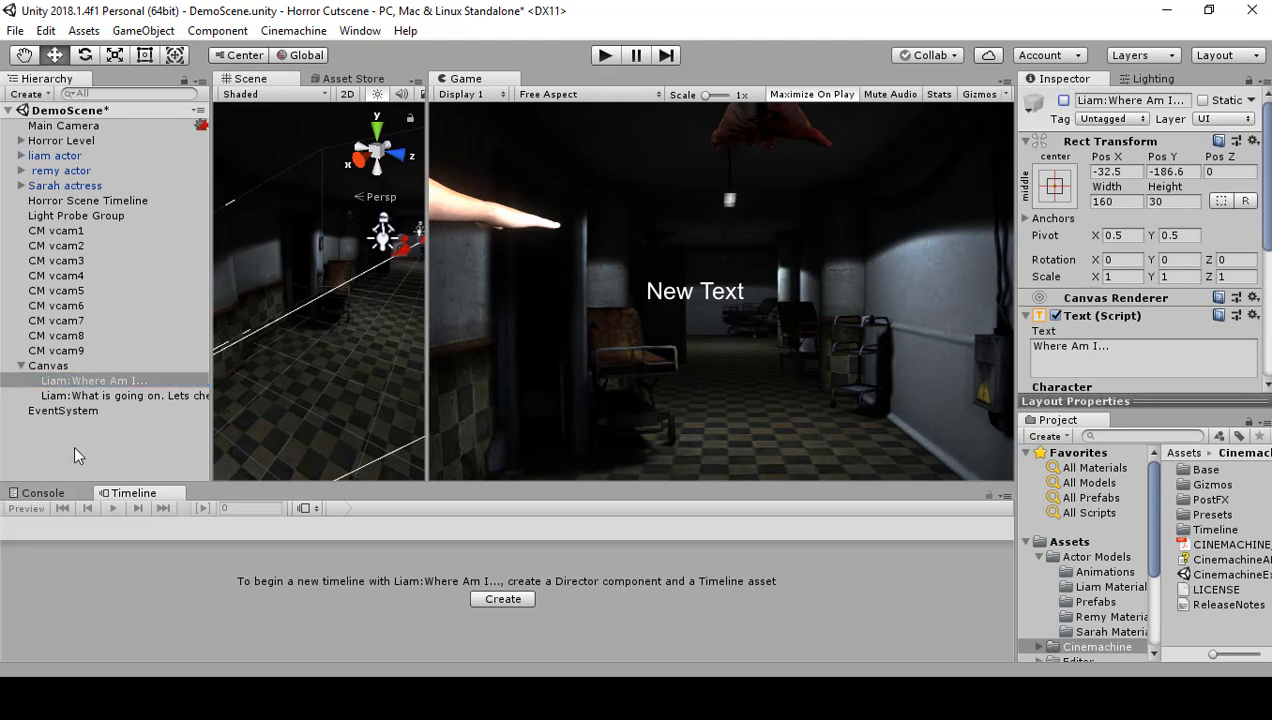
Replace the placeholder content of the second Liam text object with "What is going on. Lets check it out...".
{"action": "left_click", "coordinate": [145, 396]}
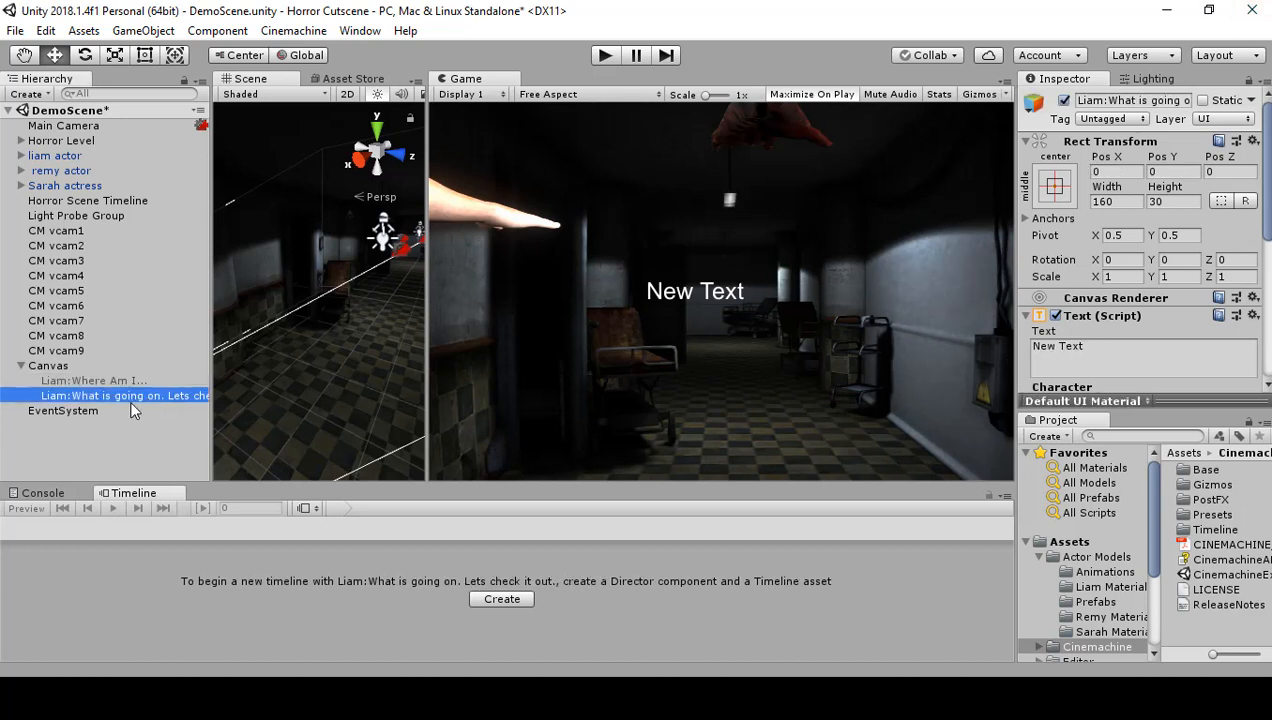
{"action": "left_click", "coordinate": [1104, 346]}
{"action": "double_click", "coordinate": [1108, 346]}
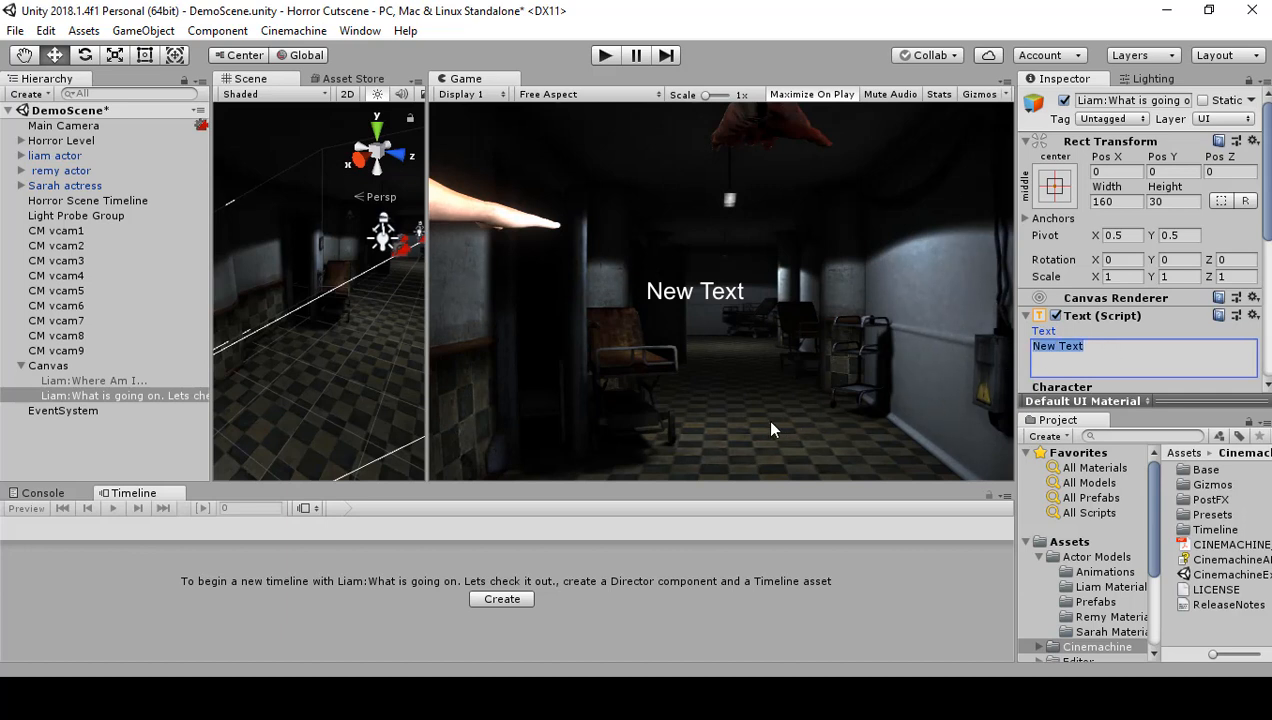
{"action": "type", "text": "Wjhay"}
{"action": "key", "text": "BackSpace"}
{"action": "key", "text": "BackSpace"}
{"action": "key", "text": "BackSpace"}
{"action": "key", "text": "BackSpace"}
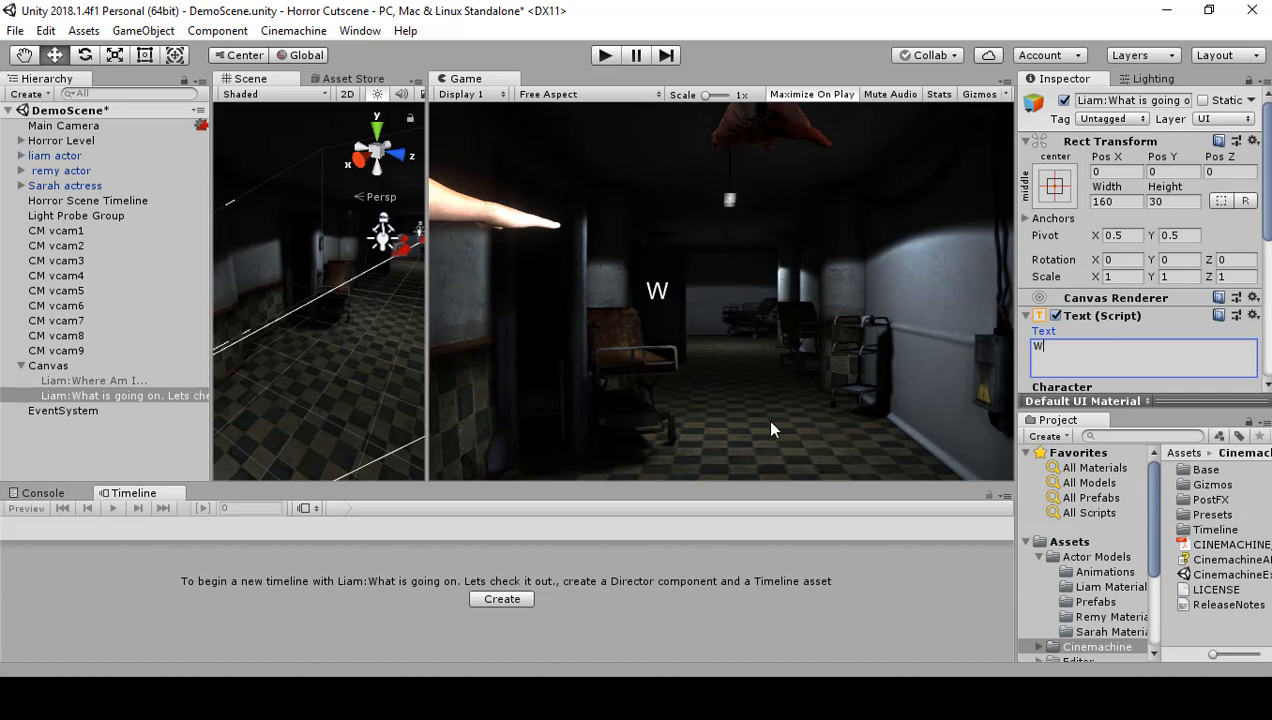
{"action": "type", "text": "hat is g"}
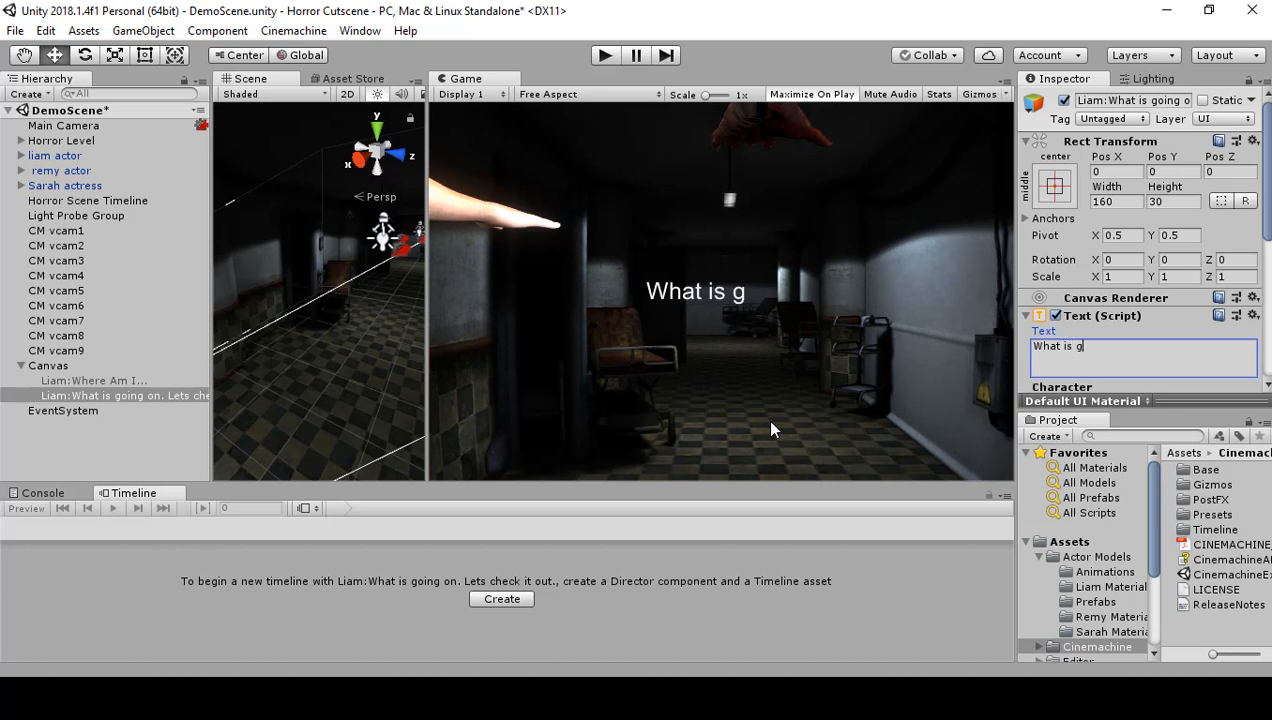
{"action": "type", "text": "oing on. "}
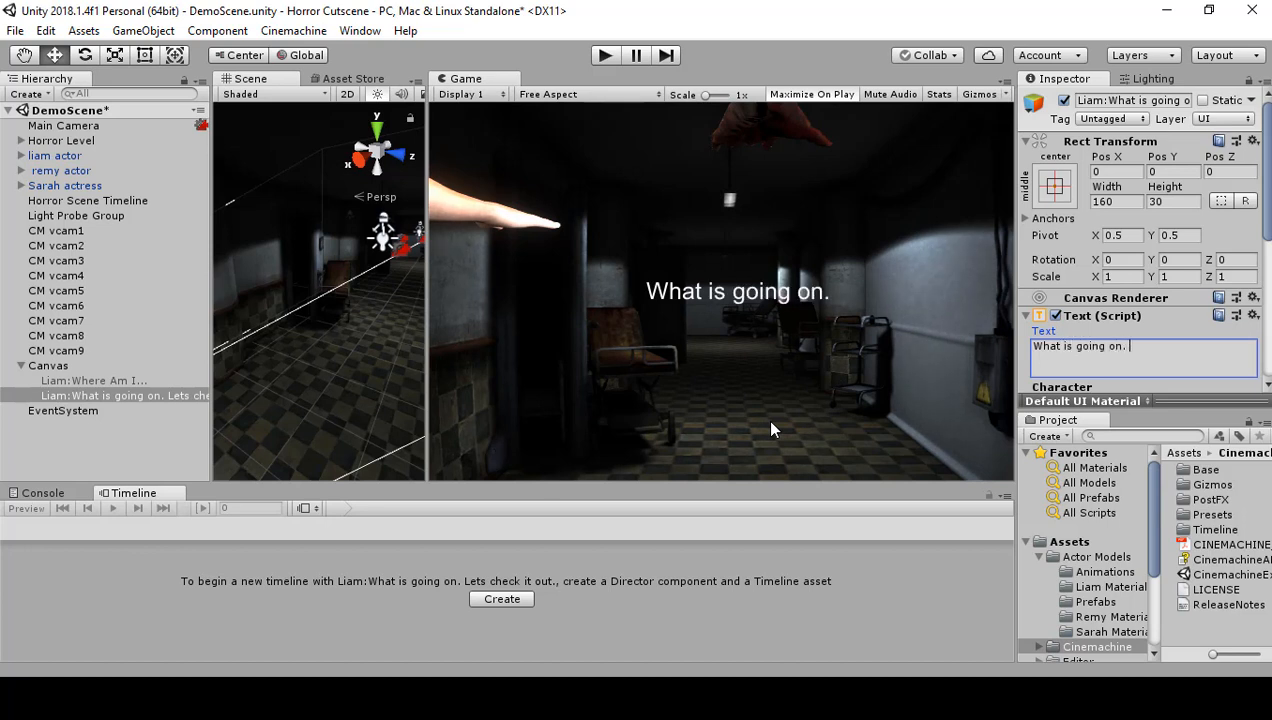
{"action": "type", "text": "Lets chec"}
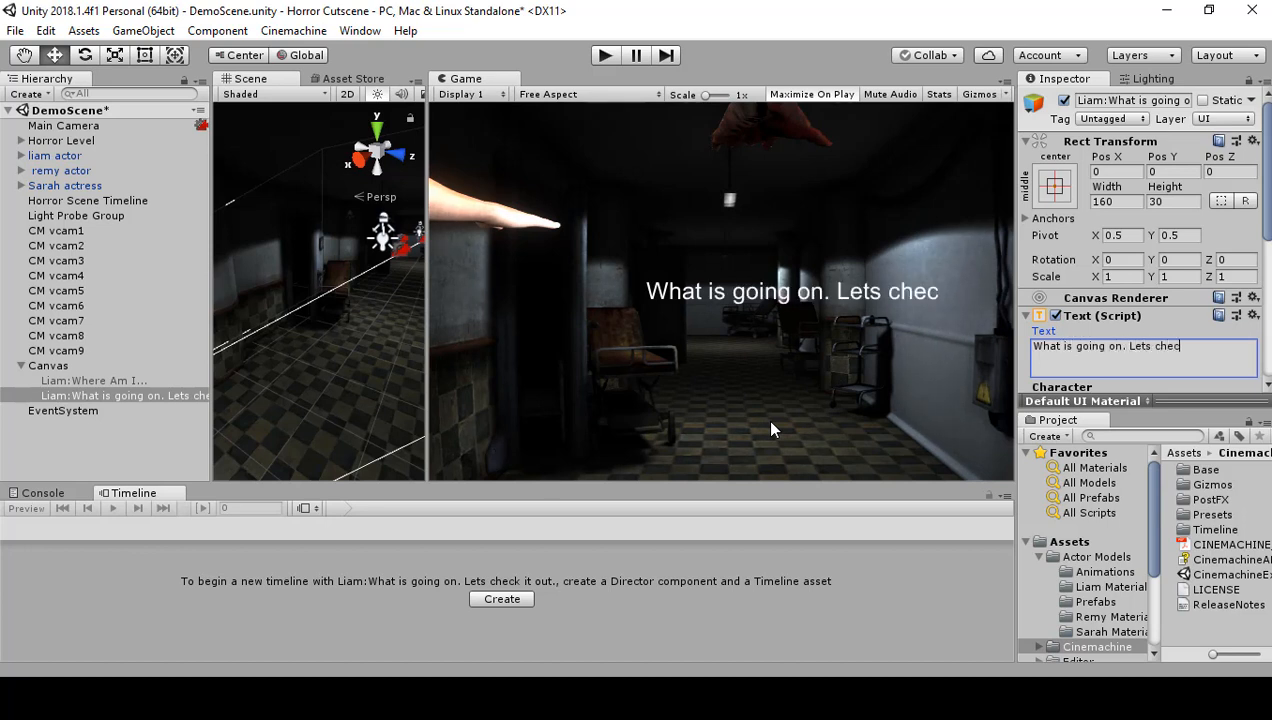
{"action": "type", "text": "k it out"}
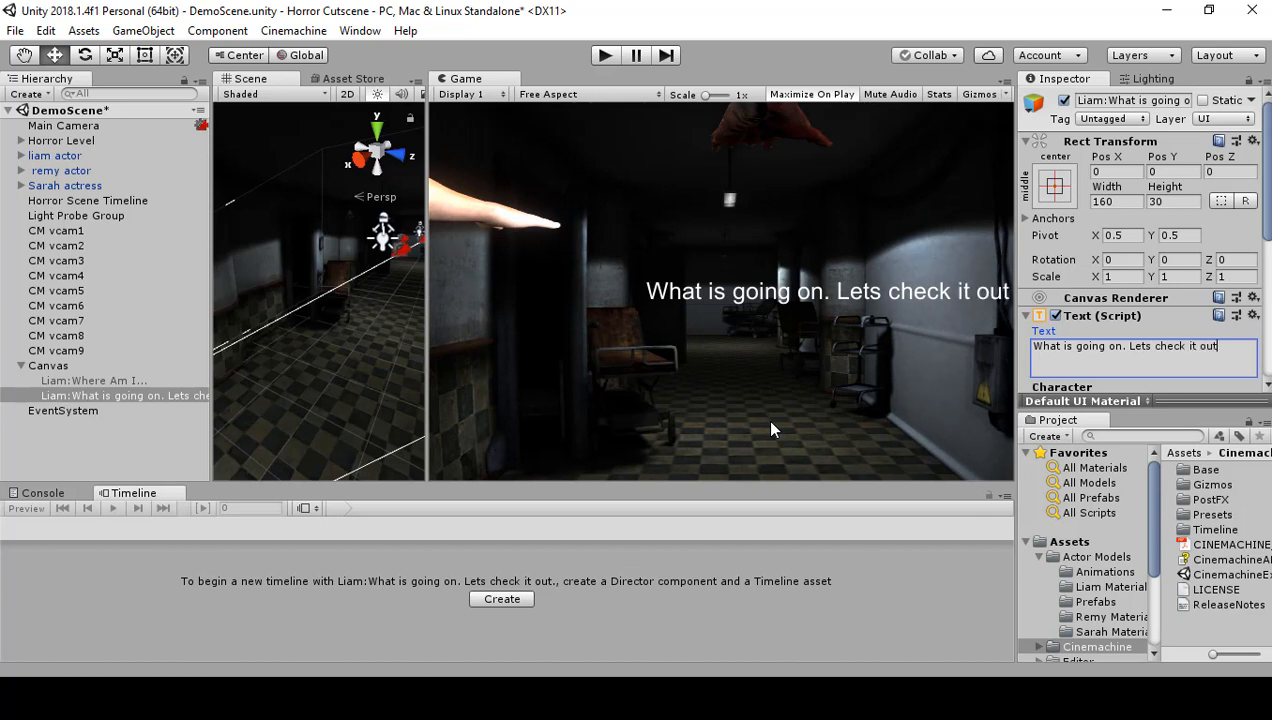
{"action": "type", "text": "..."}
Position the second dialogue text at the bottom centre of the game view, at about Pos X -137.3 and Pos Y -183.4.
{"action": "left_click_drag", "start_coordinate": [1120, 160], "coordinate": [822, 189]}
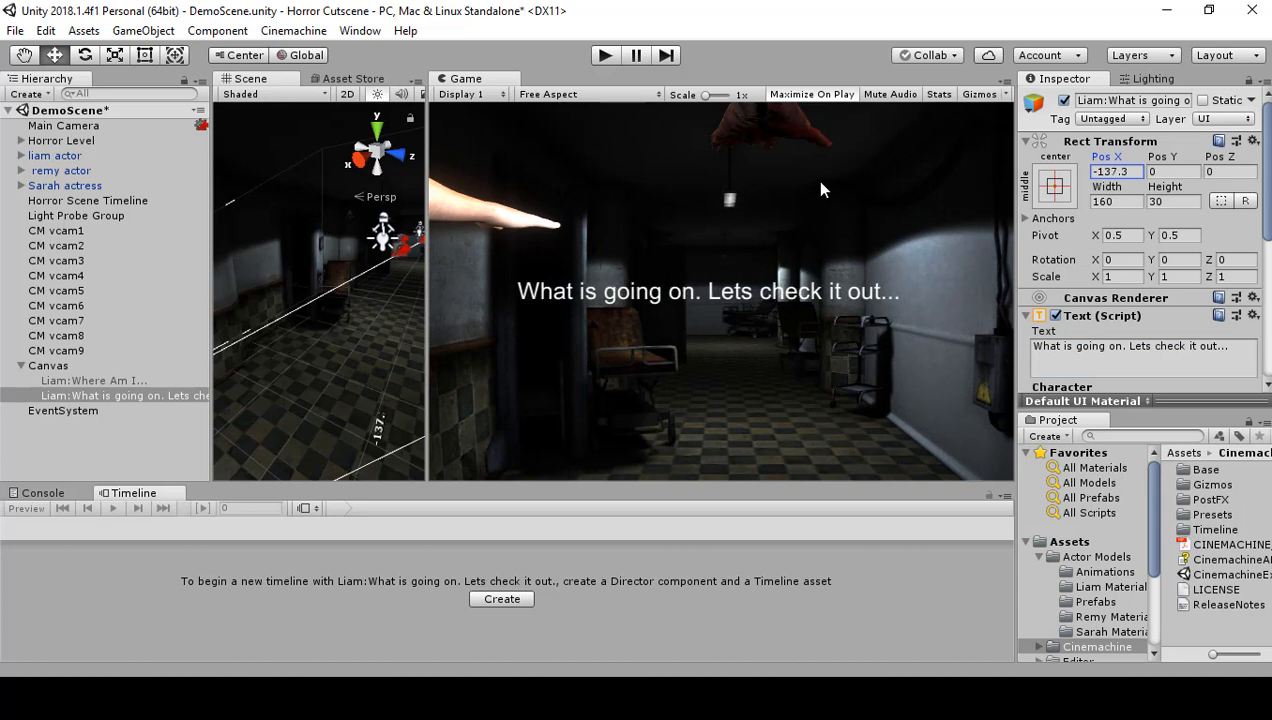
{"action": "left_click_drag", "start_coordinate": [1160, 157], "coordinate": [150, 165]}
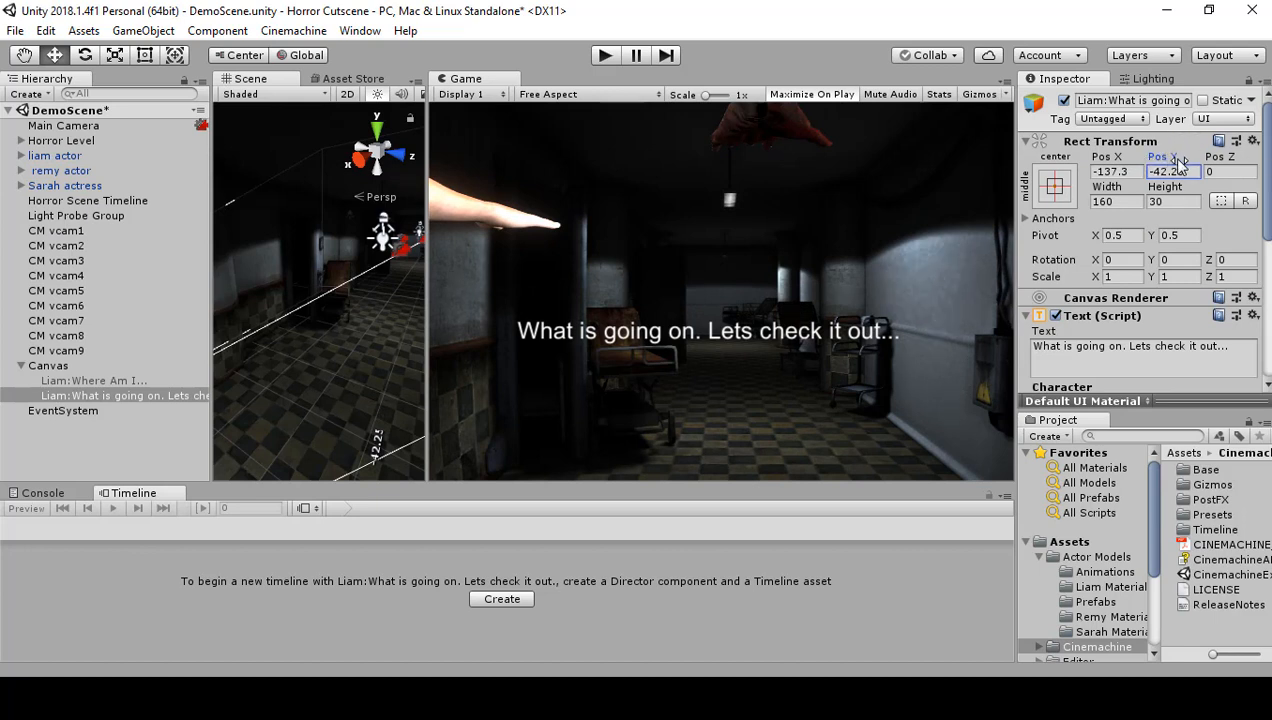
{"action": "left_click_drag", "start_coordinate": [1180, 165], "coordinate": [1168, 163]}
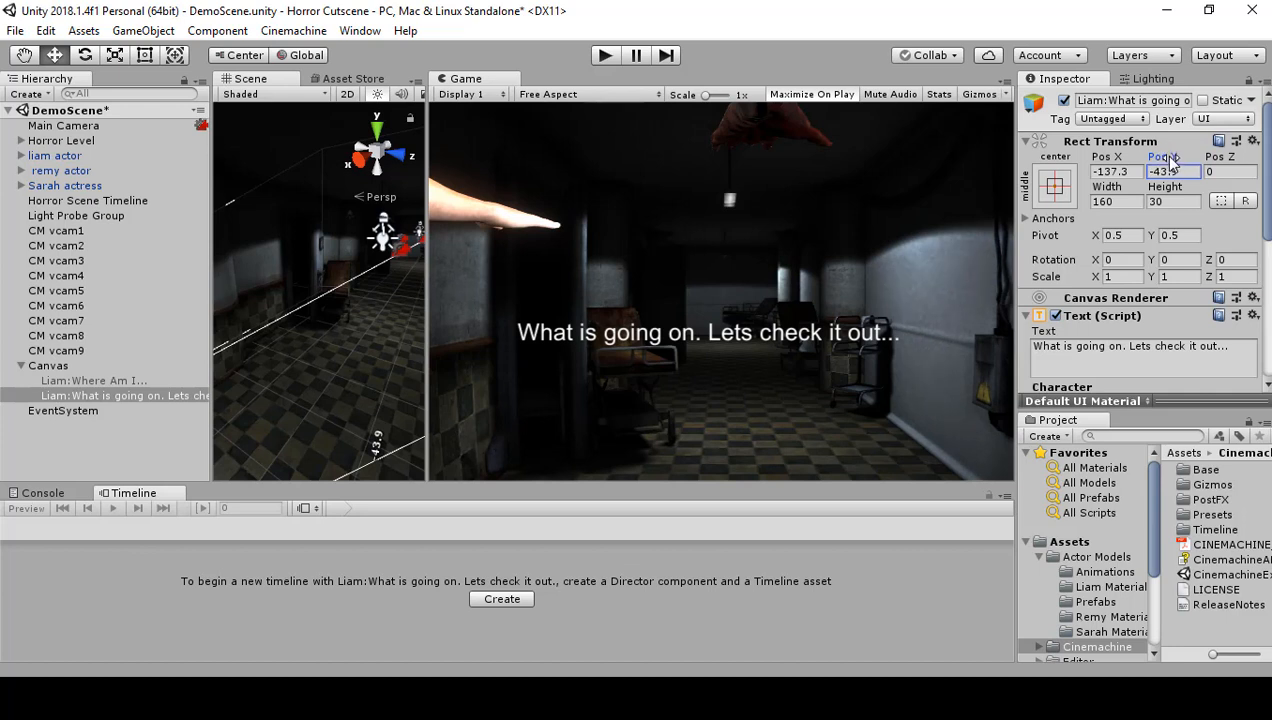
{"action": "left_click_drag", "start_coordinate": [1172, 160], "coordinate": [538, 245]}
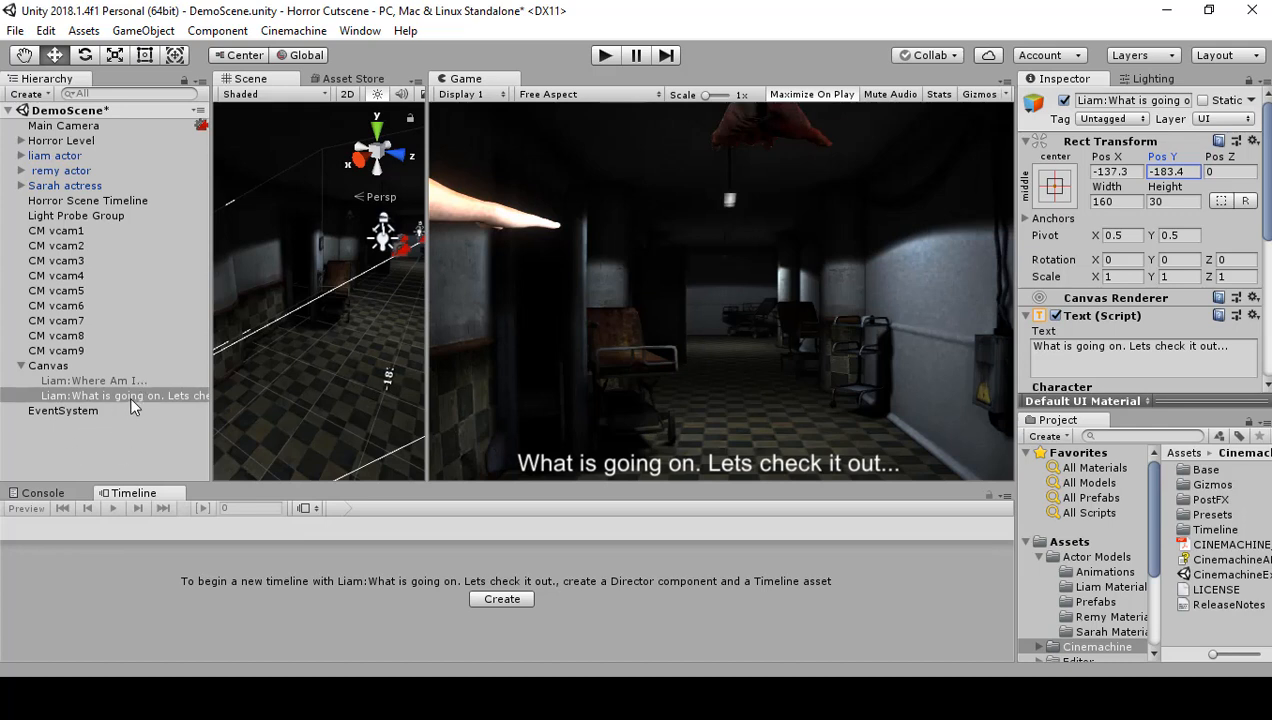
Bind the "Liam:What is going on. Lets check it out." text object to the empty activation track in the Horror Scene Timeline's Dialogue group.
{"action": "left_click", "coordinate": [105, 200]}
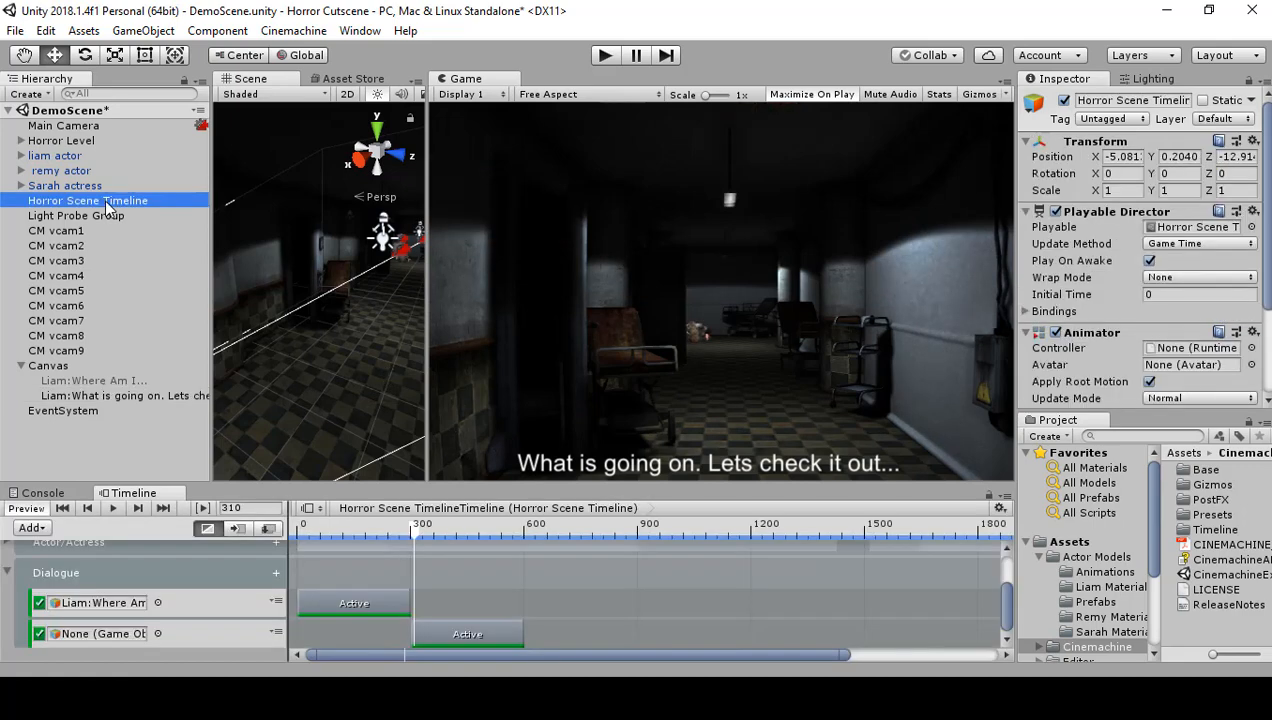
{"action": "left_click", "coordinate": [118, 395]}
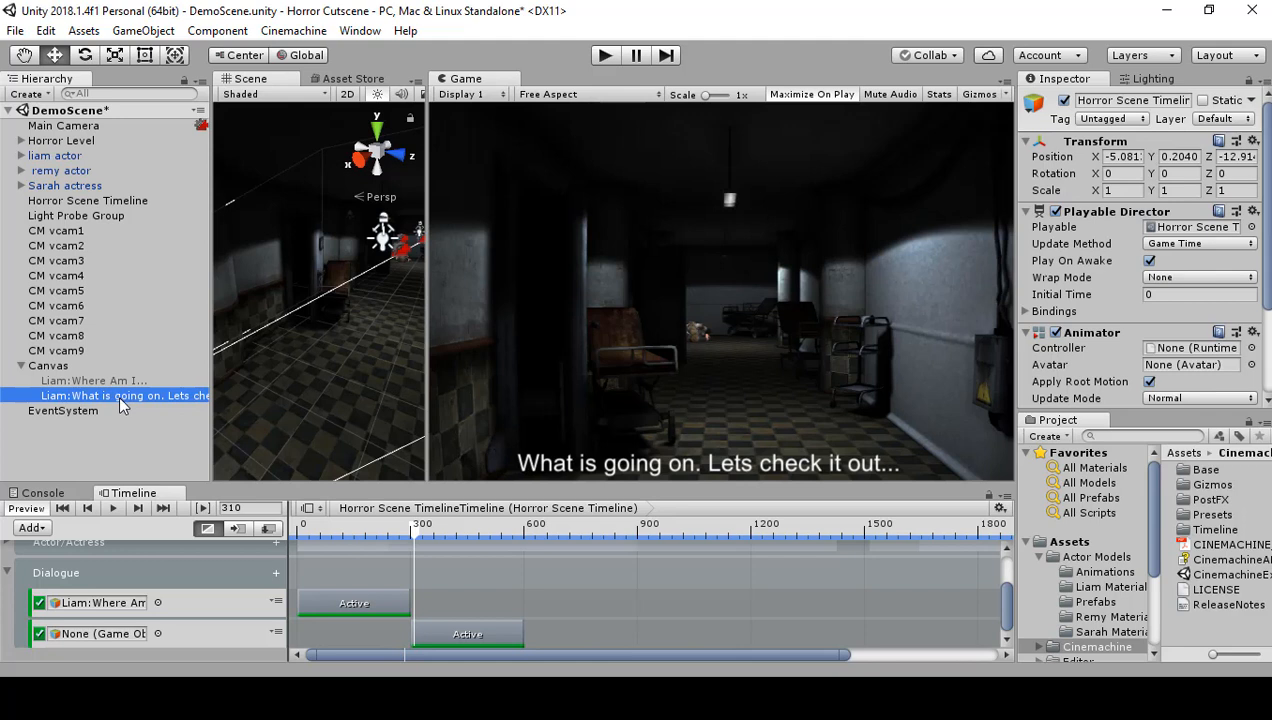
{"action": "left_click_drag", "start_coordinate": [118, 395], "coordinate": [105, 631]}
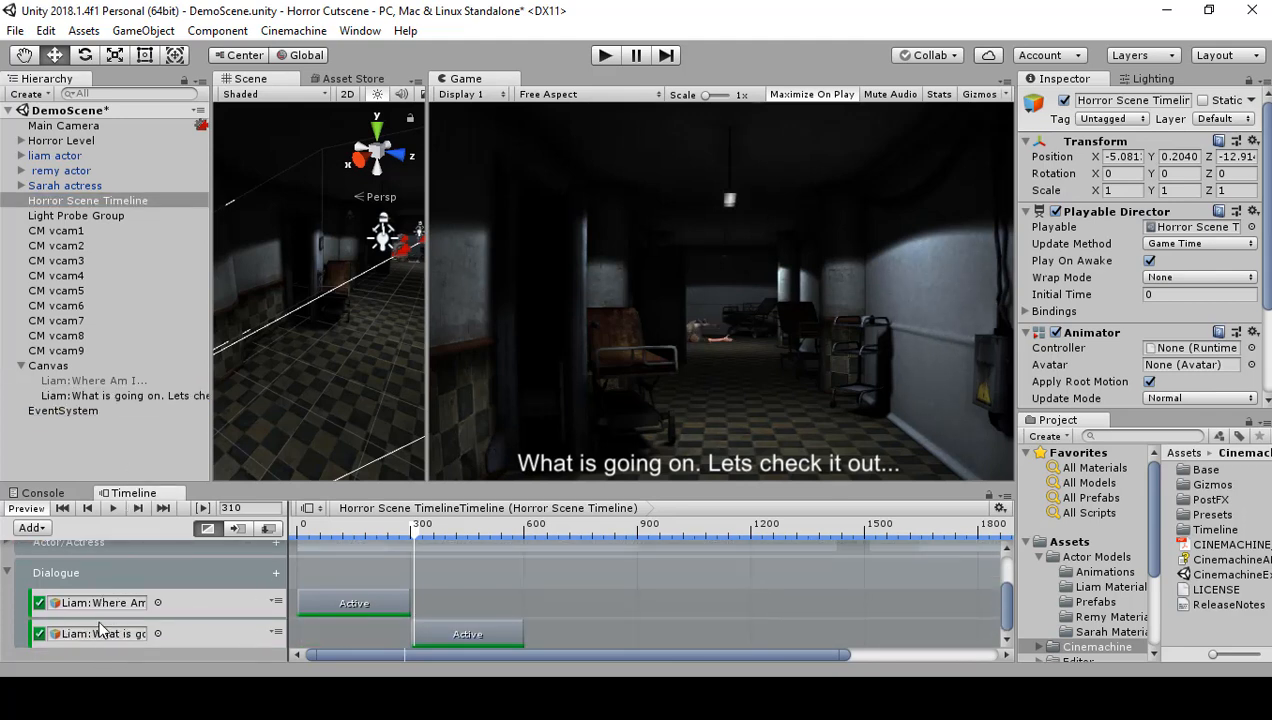
Play the cutscene timeline from about frame 243 to check both dialogue texts, and park the playhead at about frame 796.
{"action": "left_click_drag", "start_coordinate": [416, 541], "coordinate": [389, 541]}
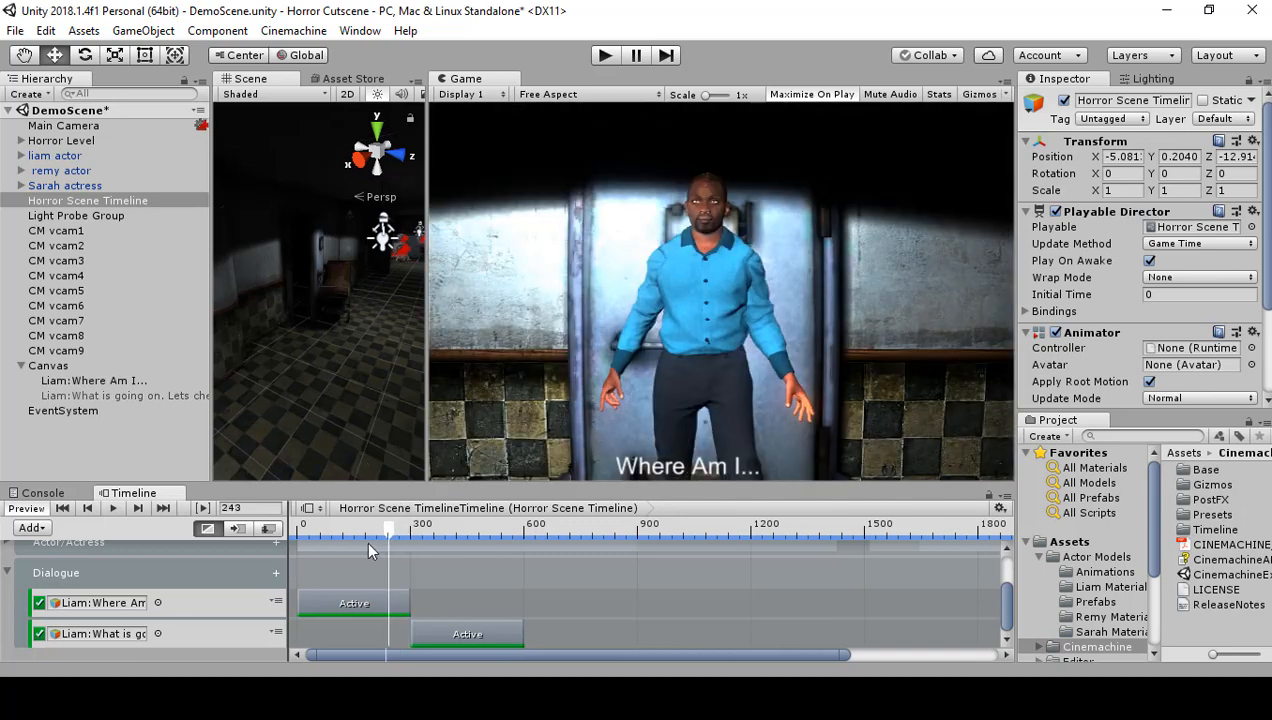
{"action": "left_click", "coordinate": [114, 510]}
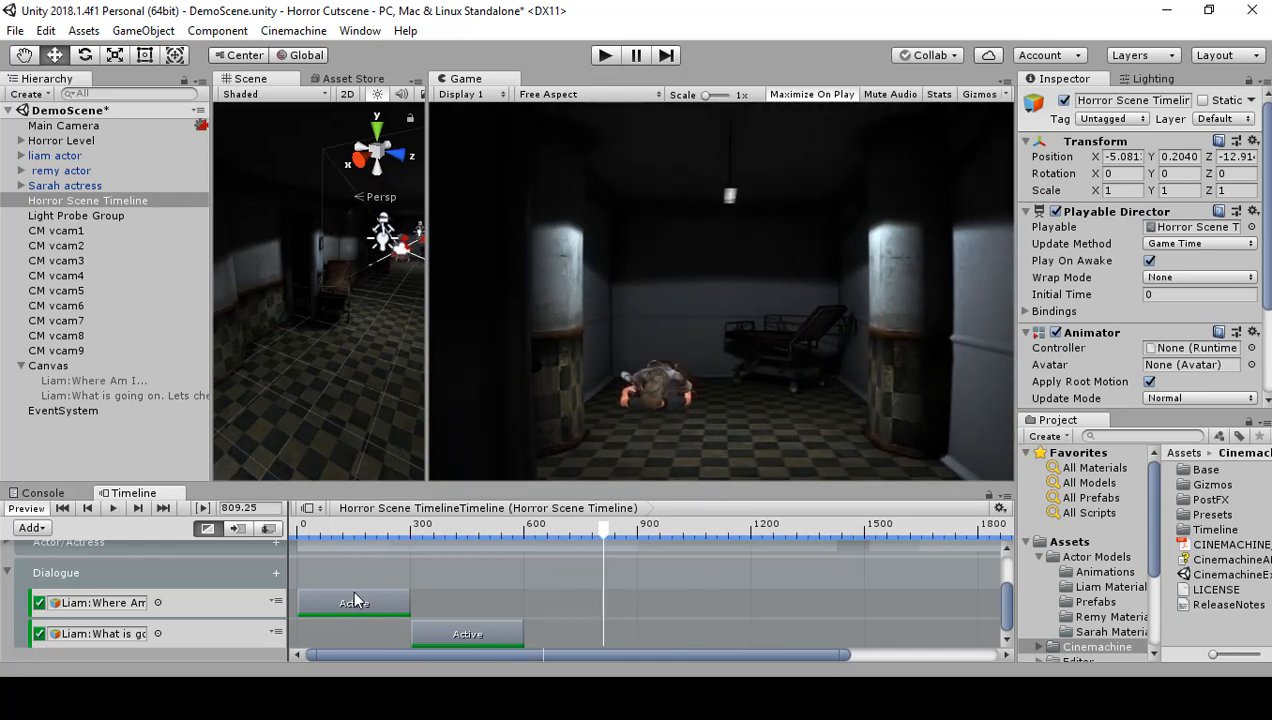
{"action": "left_click", "coordinate": [115, 507]}
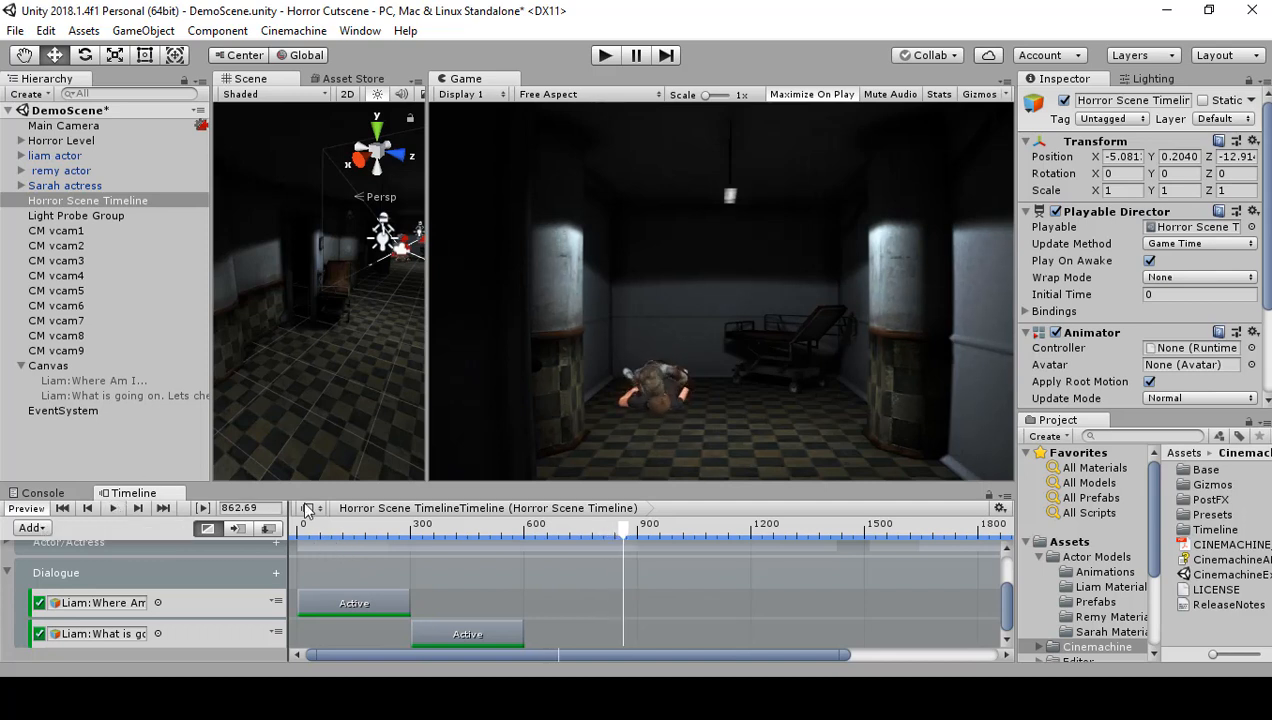
{"action": "left_click_drag", "start_coordinate": [618, 528], "coordinate": [596, 530]}
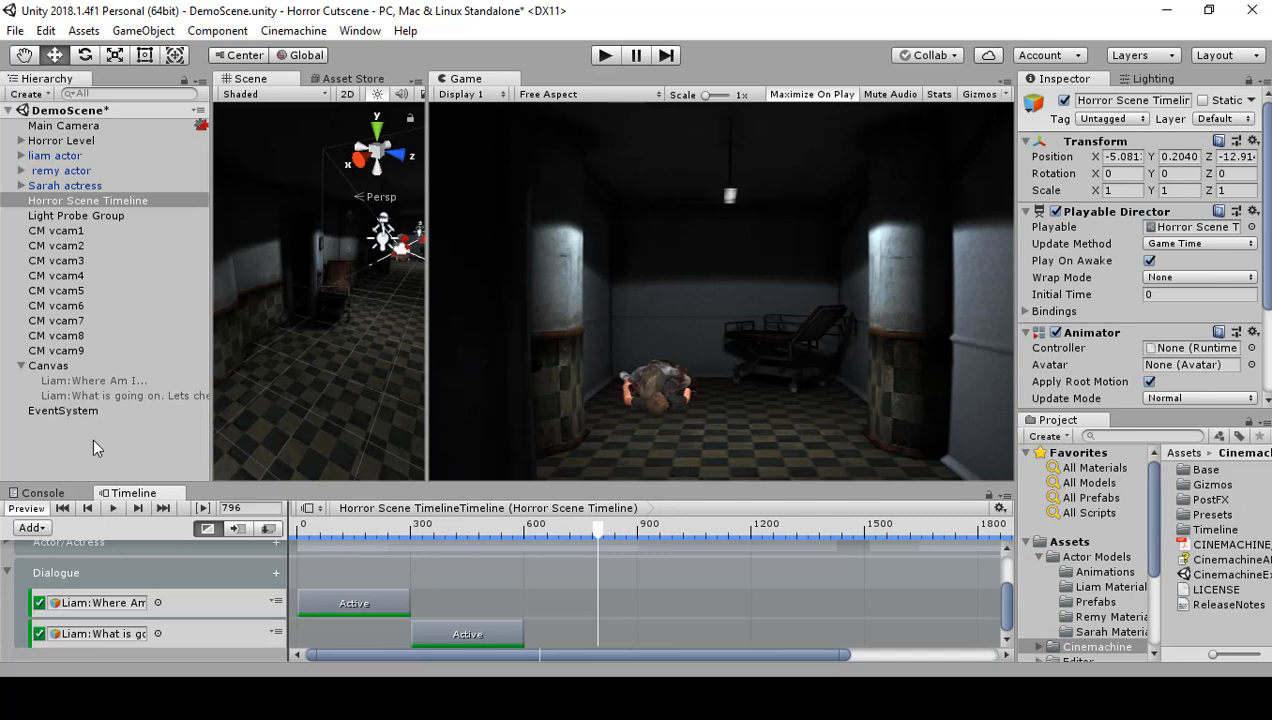
Add a third UI Text object as a child of the Canvas.
{"action": "left_click", "coordinate": [62, 366]}
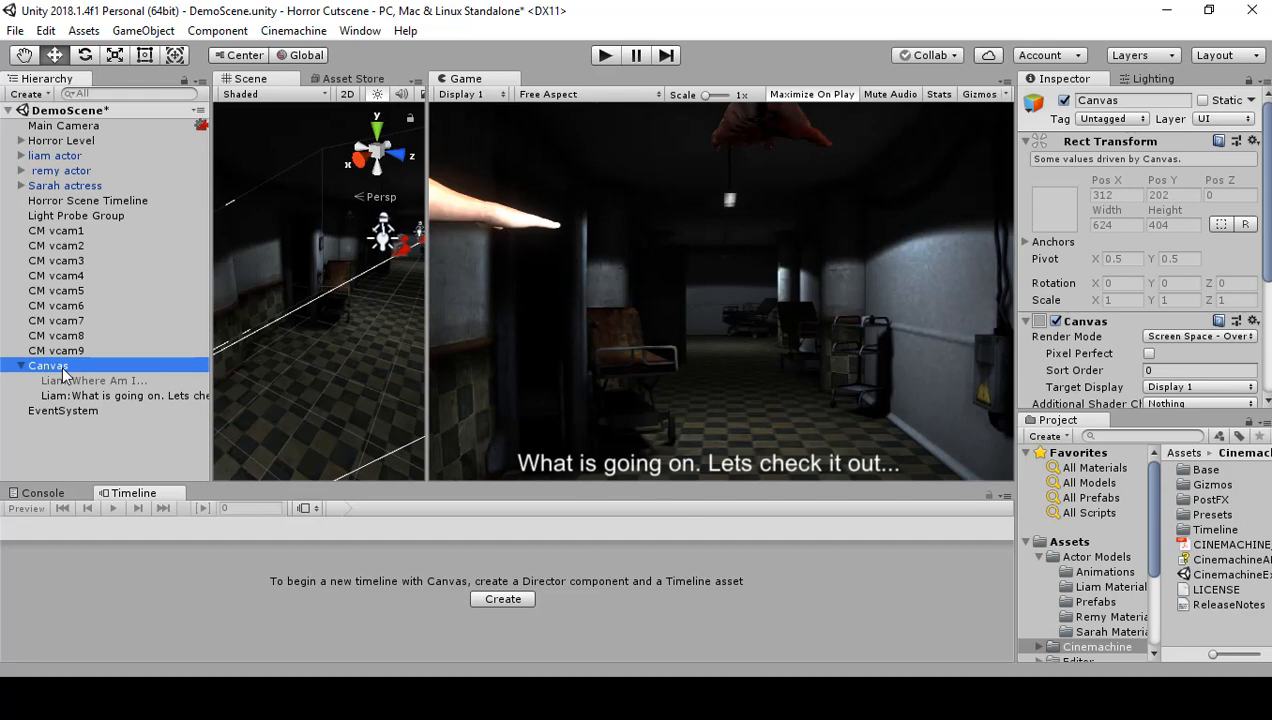
{"action": "right_click", "coordinate": [62, 365]}
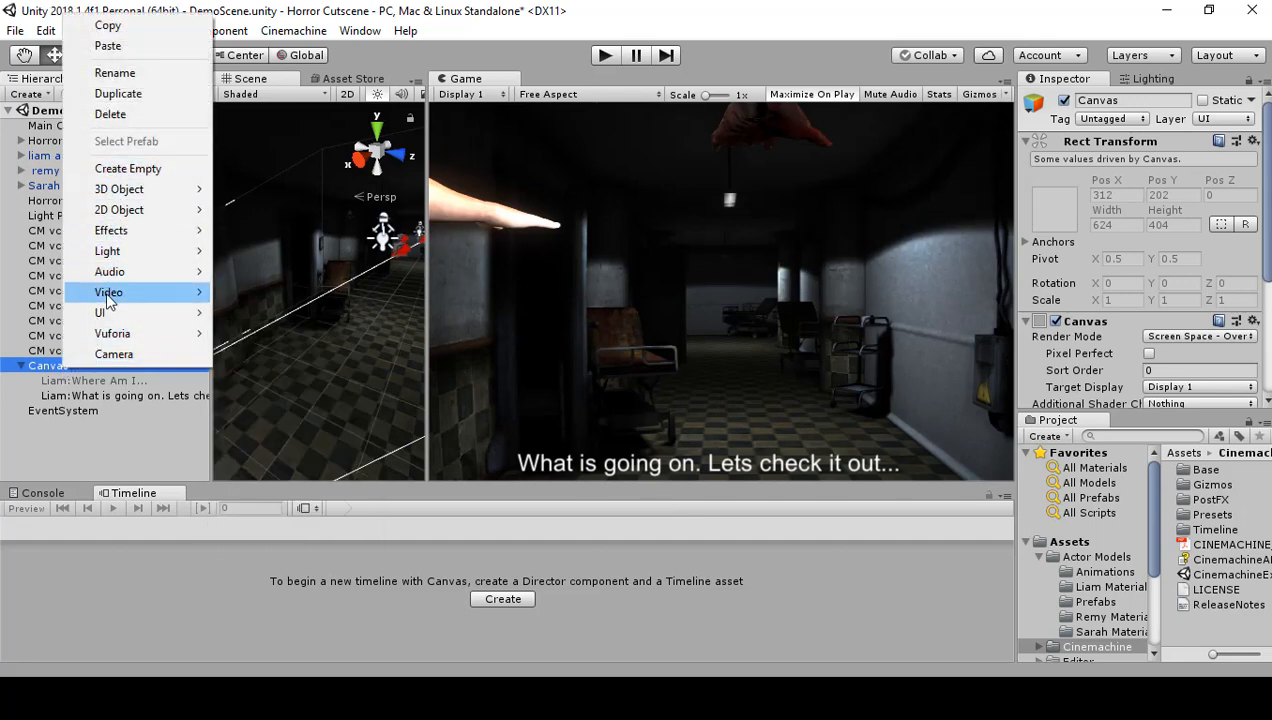
{"action": "mouse_move", "coordinate": [107, 316]}
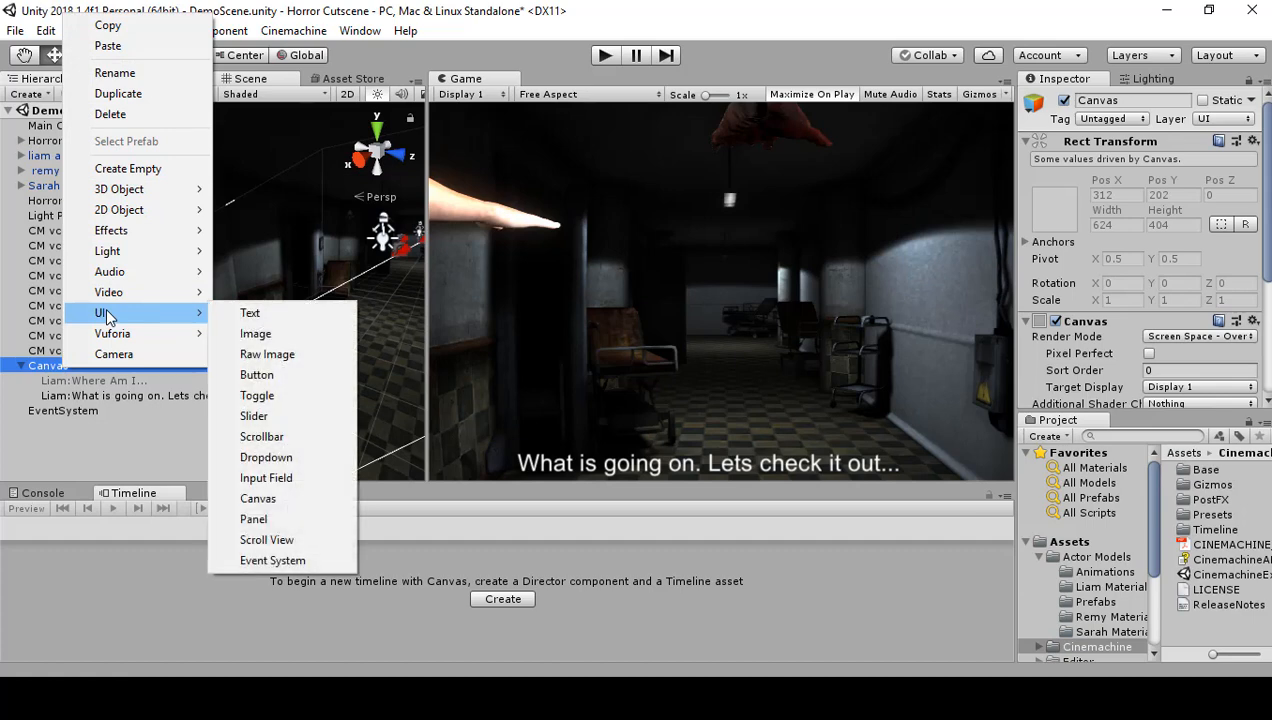
{"action": "left_click", "coordinate": [245, 318]}
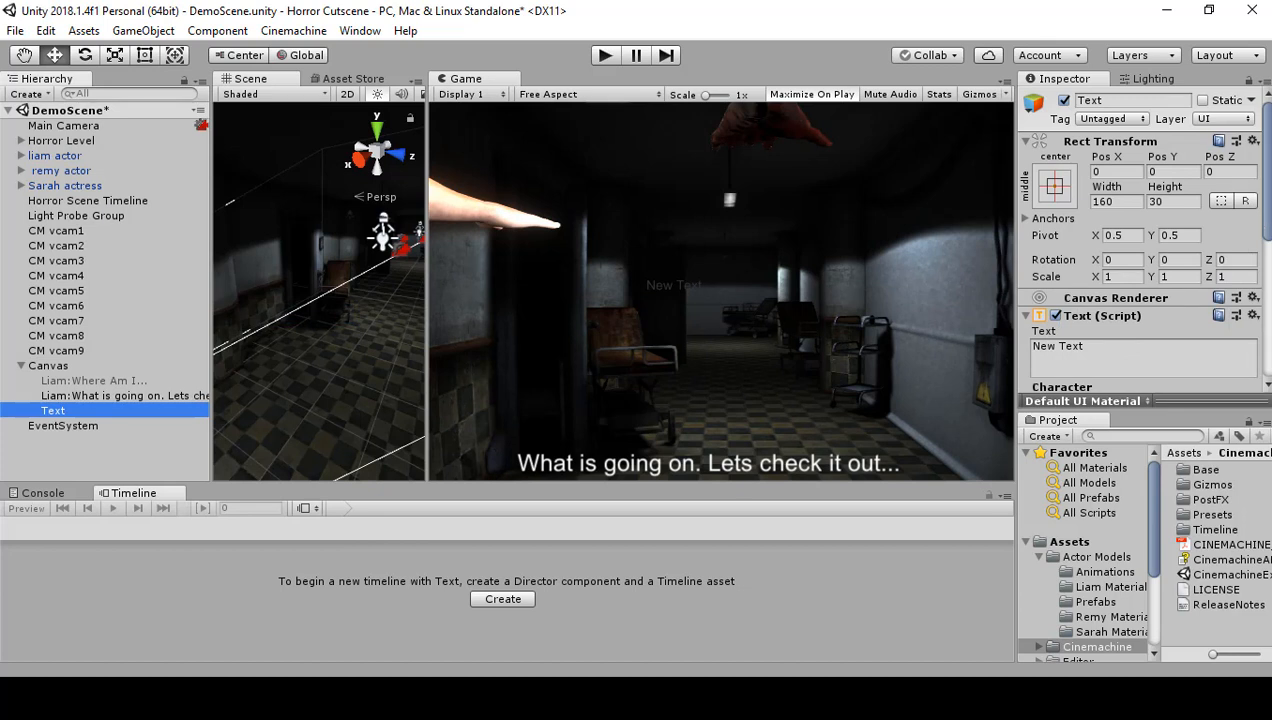
Rename the new text object "Liam:Oh my god. This person getting eating by a zombie!!".
{"action": "left_click_drag", "start_coordinate": [1266, 200], "coordinate": [1269, 275]}
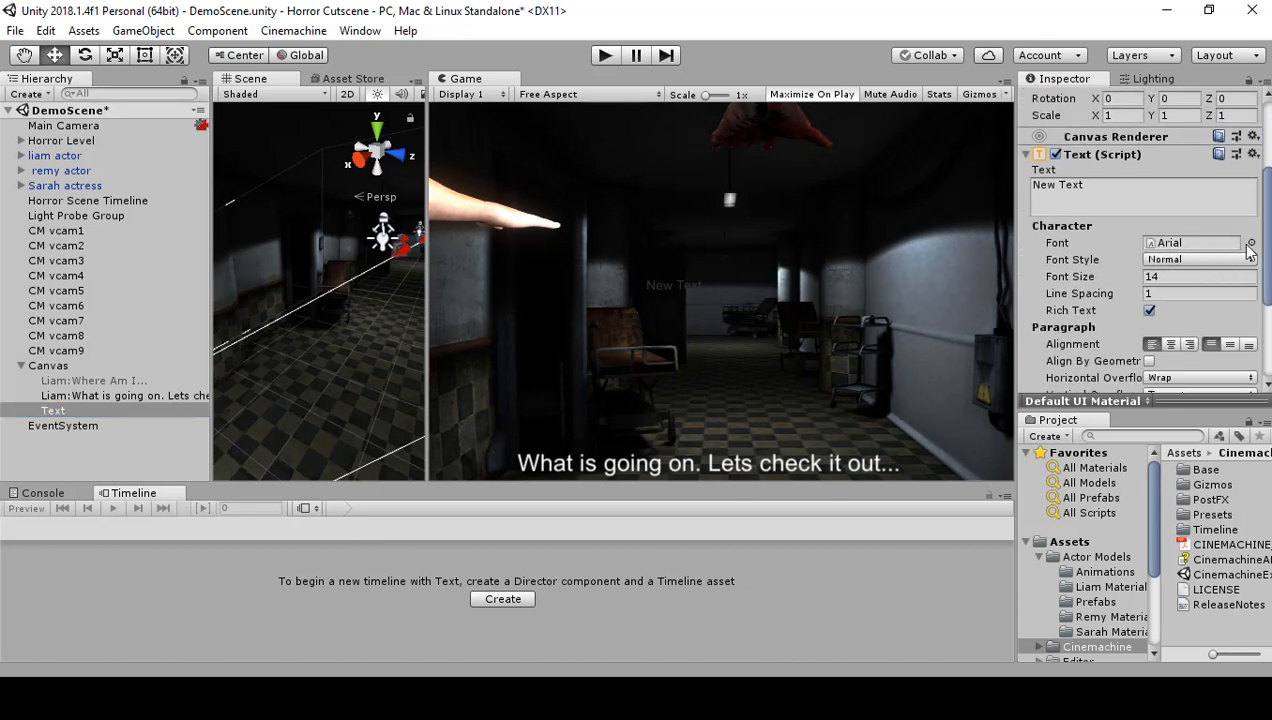
{"action": "left_click", "coordinate": [124, 410]}
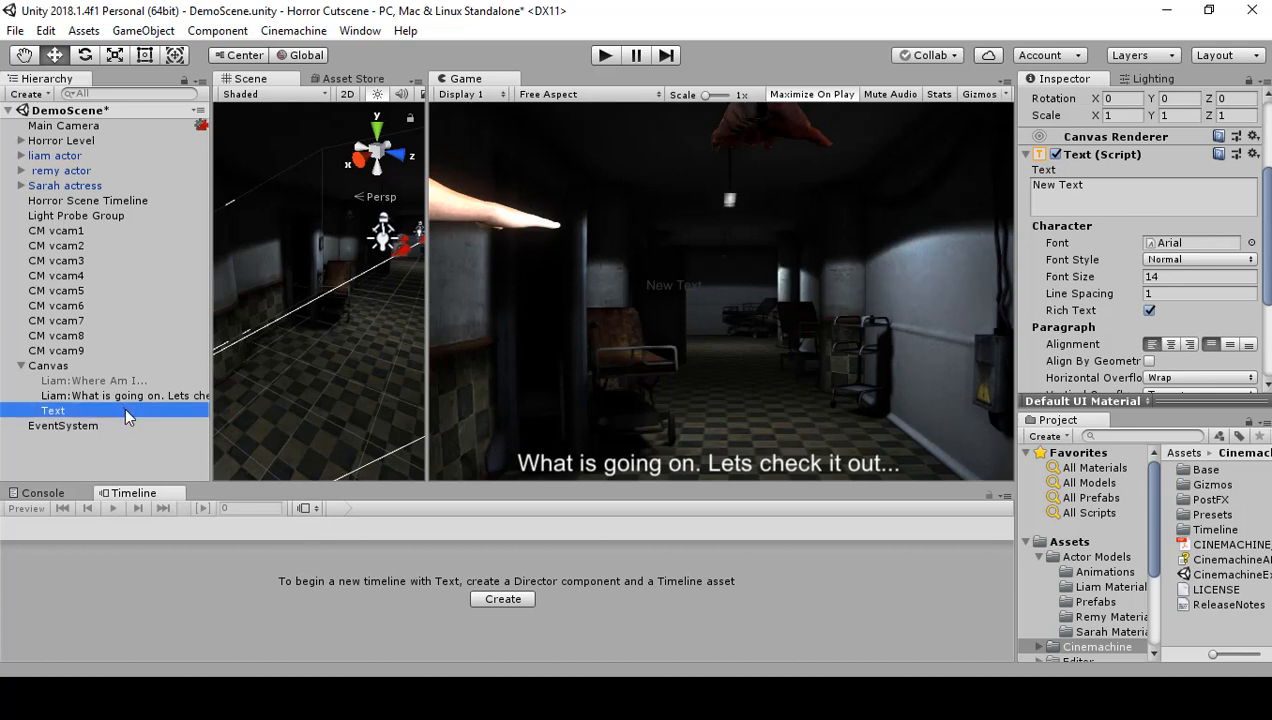
{"action": "left_click", "coordinate": [124, 406]}
{"action": "type", "text": "Liam:"}
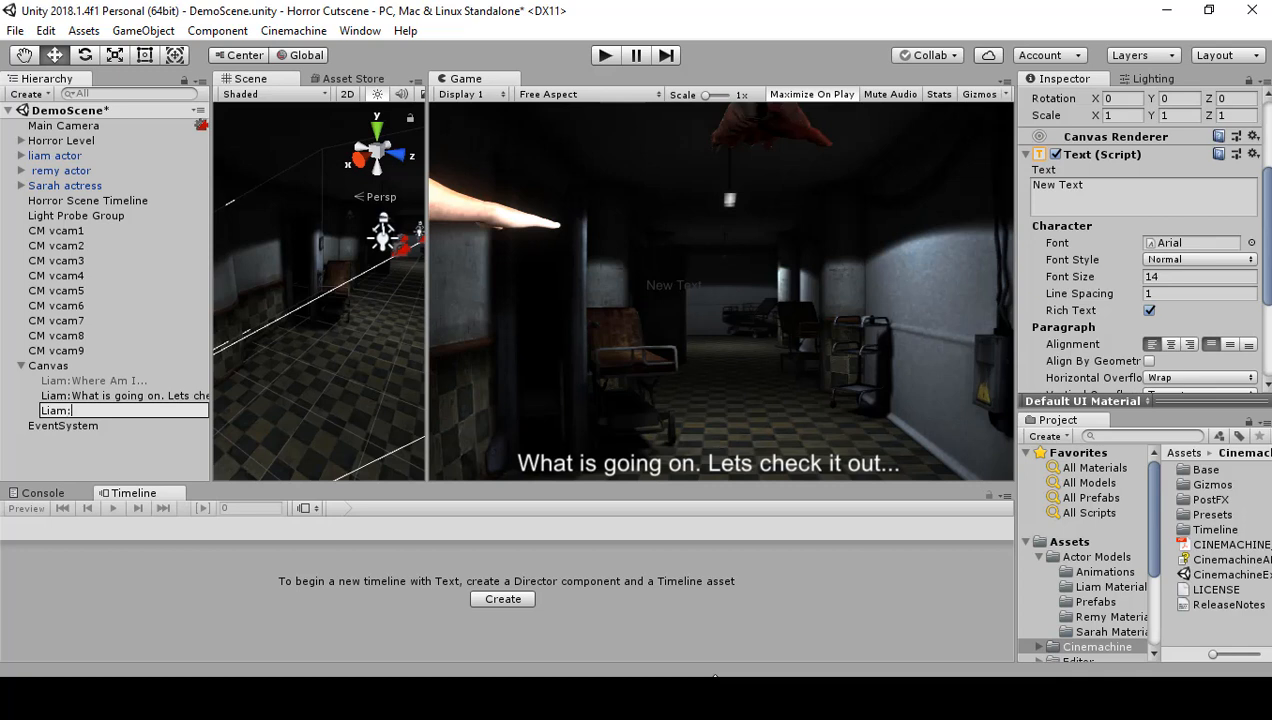
{"action": "type", "text": "Oh m"}
{"action": "type", "text": "y god. This person "}
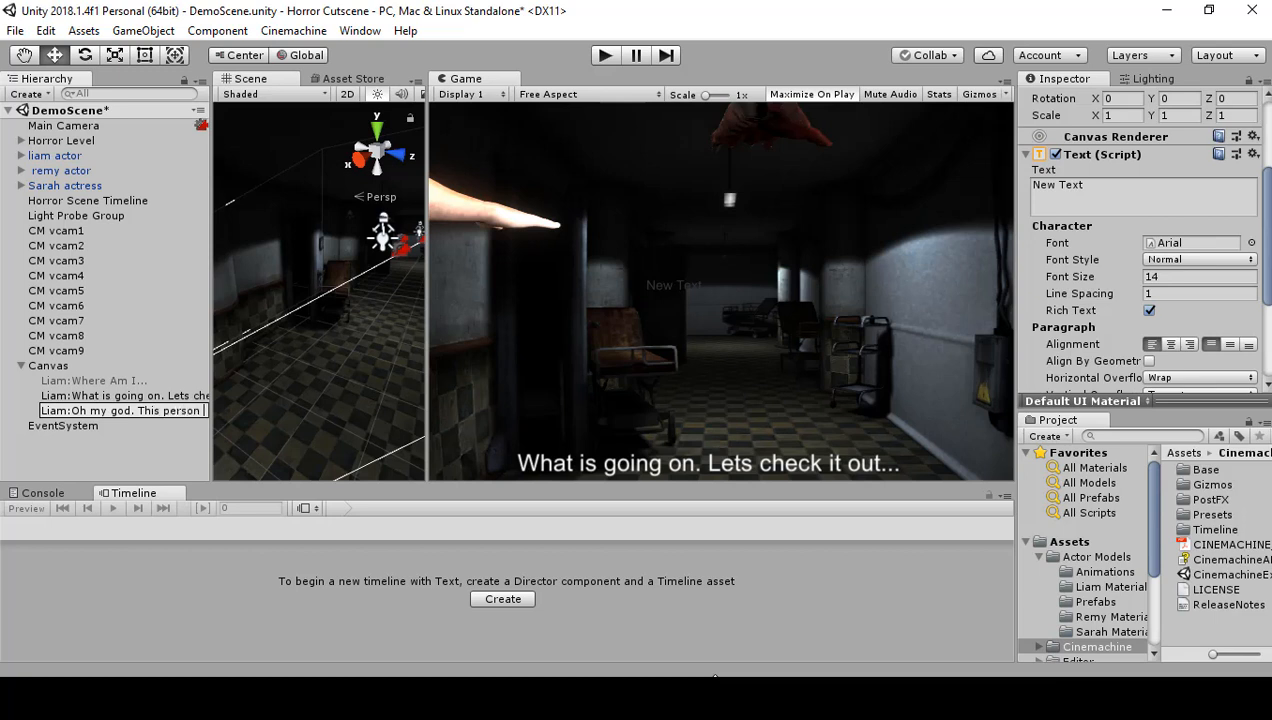
{"action": "type", "text": "getting e"}
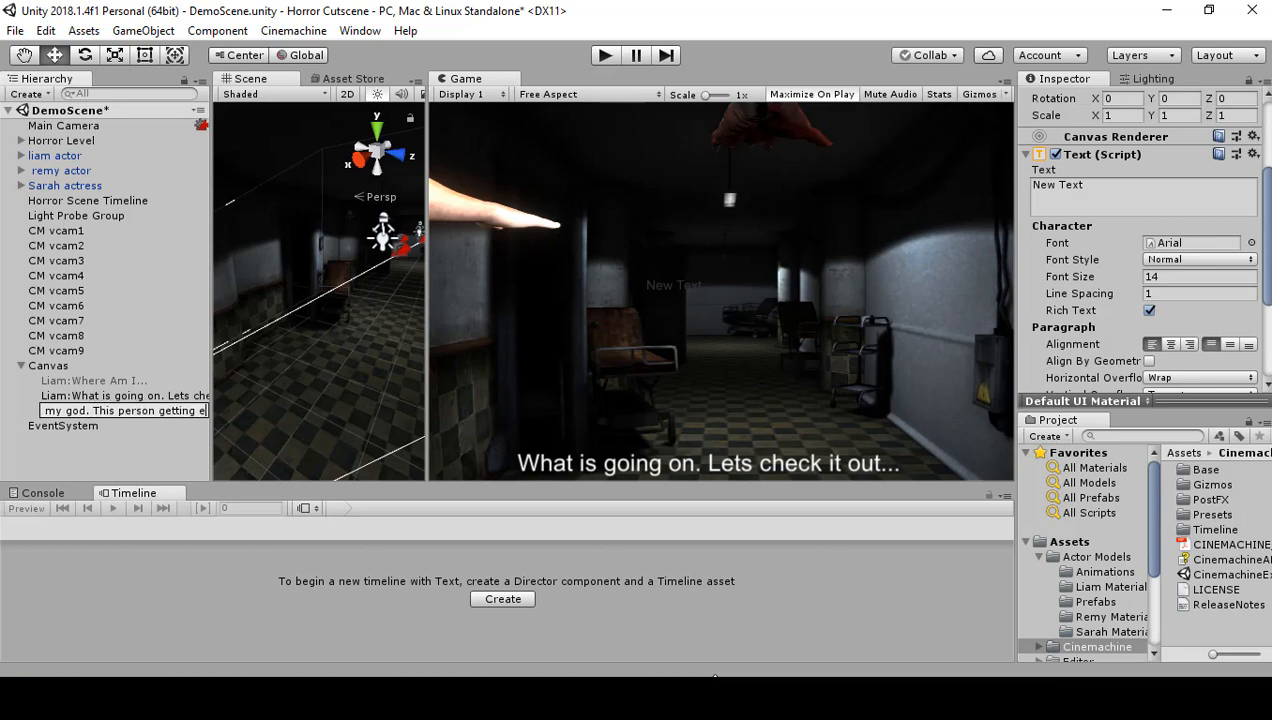
{"action": "type", "text": "ating by a"}
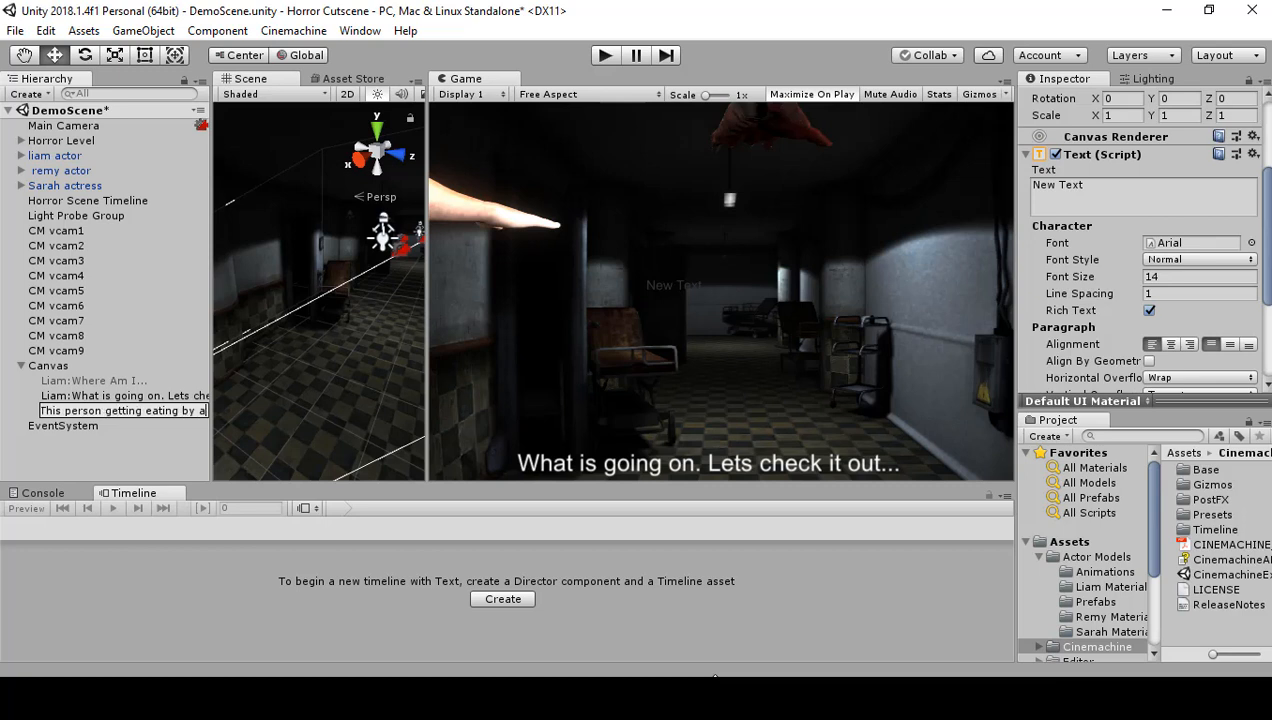
{"action": "type", "text": " zomb"}
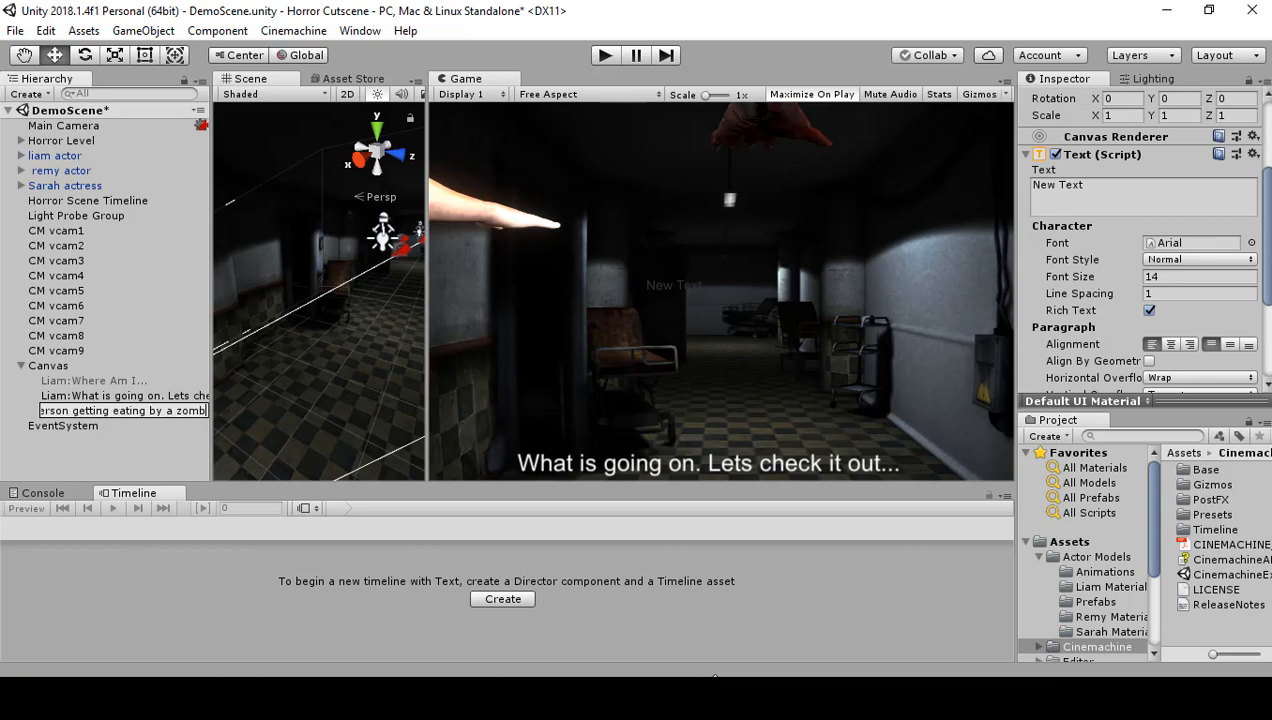
{"action": "type", "text": "ie"}
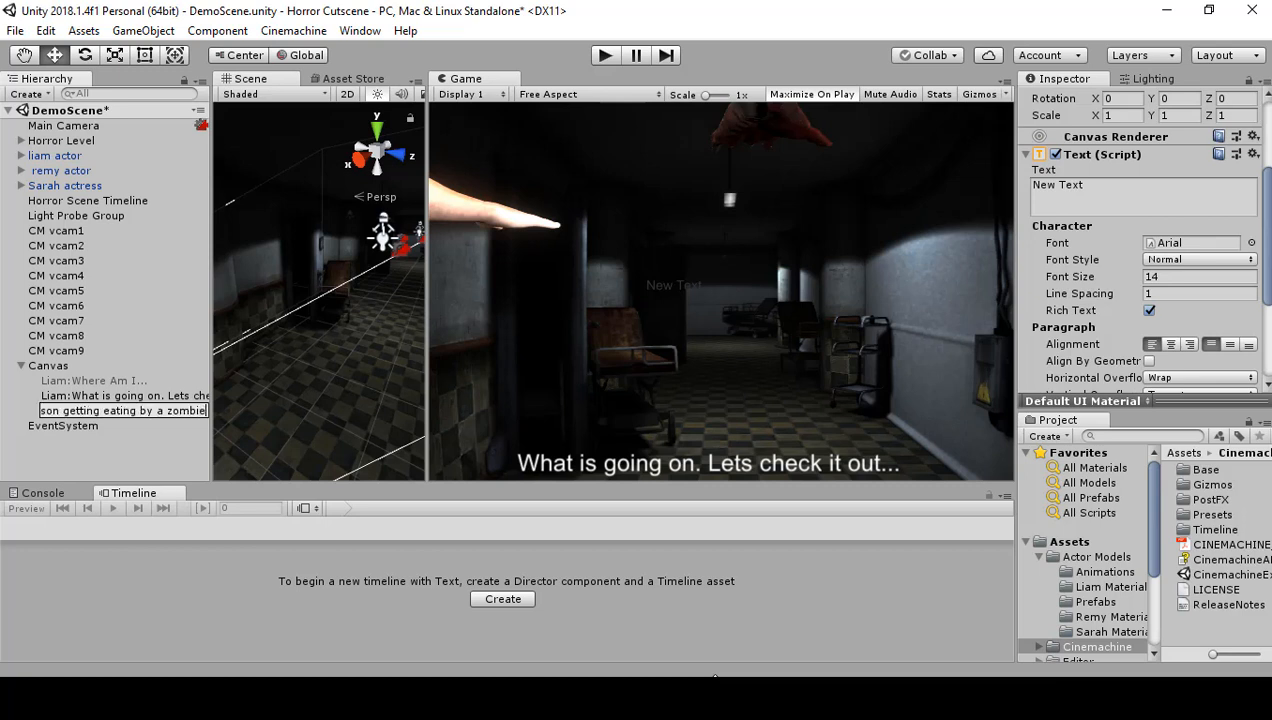
{"action": "type", "text": "!"}
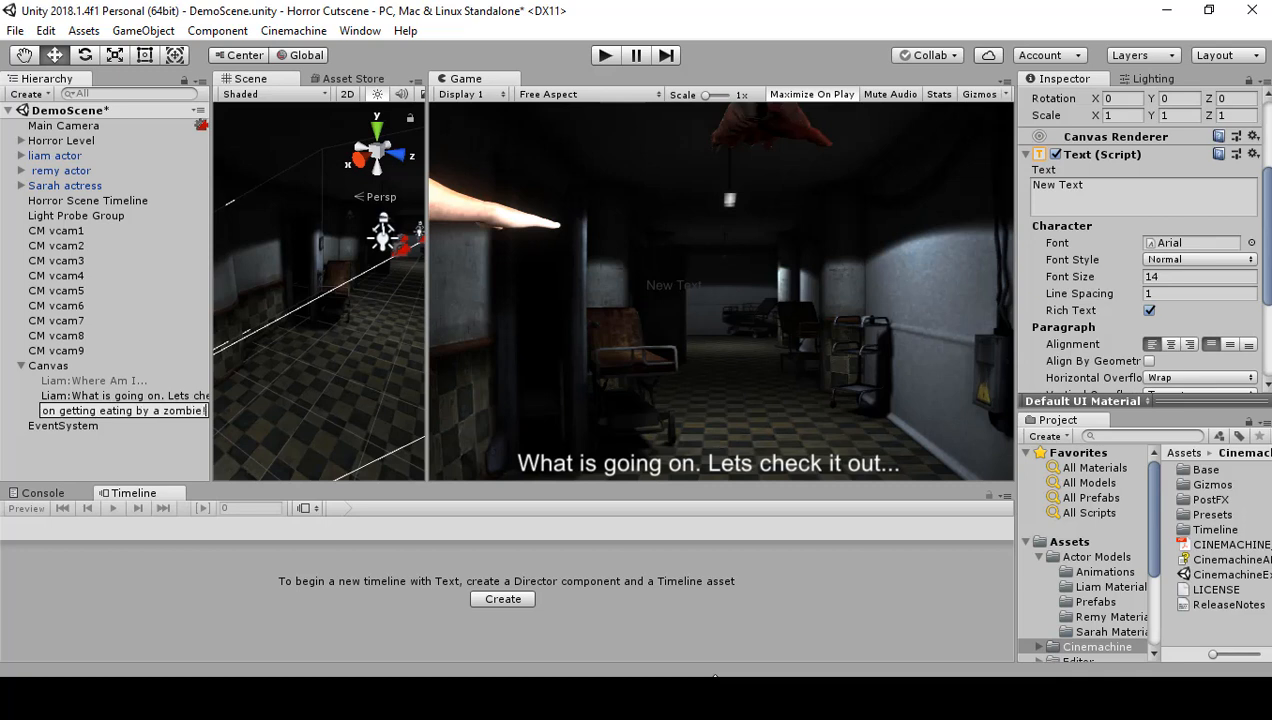
{"action": "type", "text": "!"}
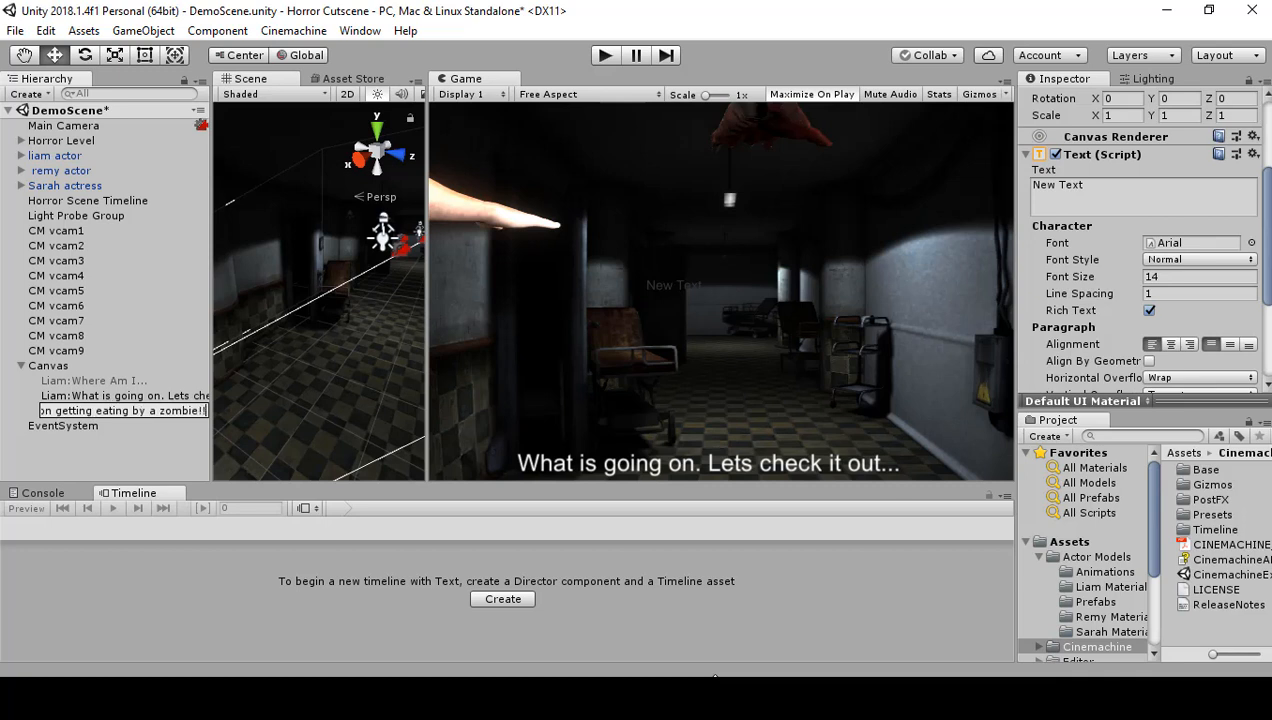
{"action": "key", "text": "Return"}
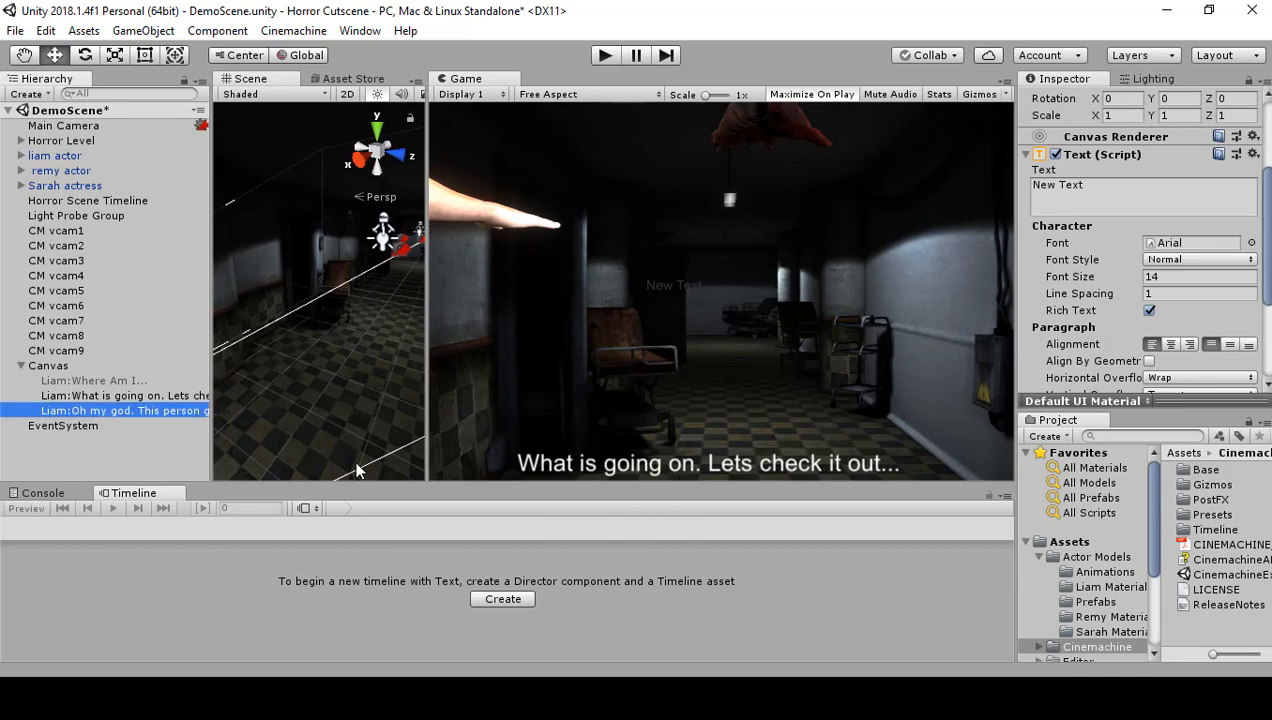
Set the third dialogue text's colour to white (FFFFFF).
{"action": "double_click", "coordinate": [1116, 200]}
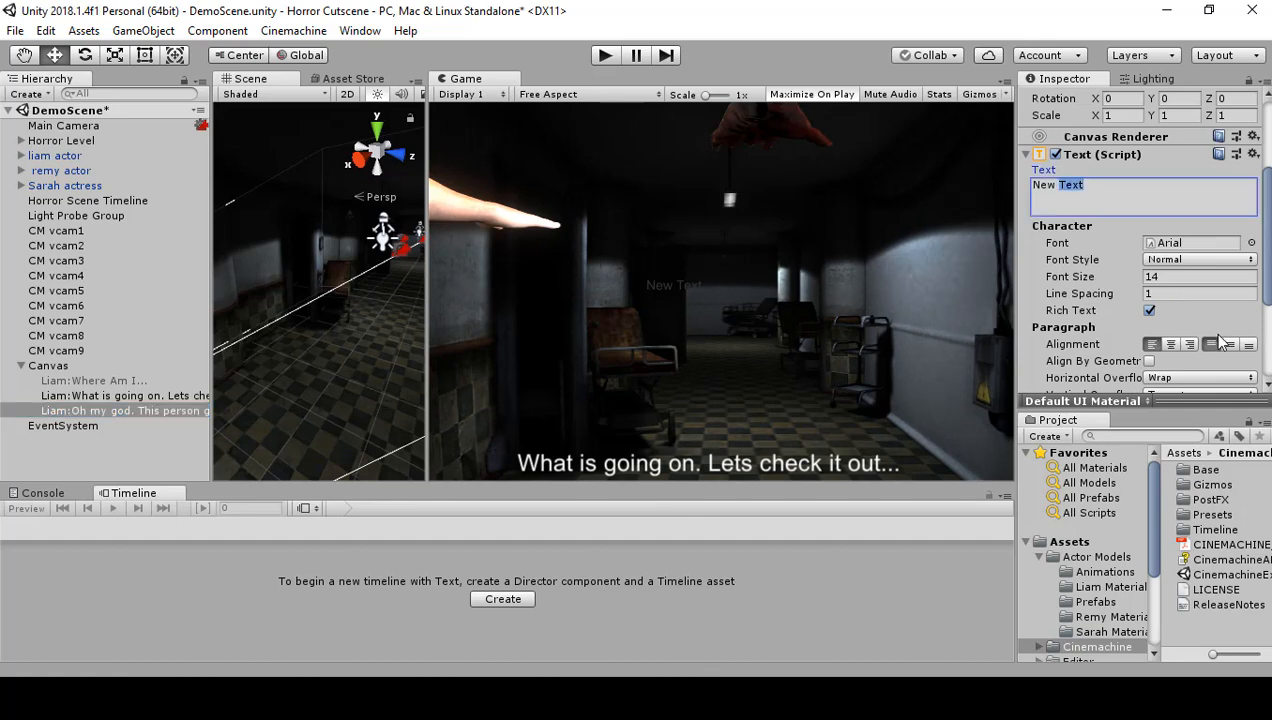
{"action": "scroll", "coordinate": [1210, 332], "scroll_direction": "down", "scroll_amount": 3}
{"action": "left_click", "coordinate": [1189, 312]}
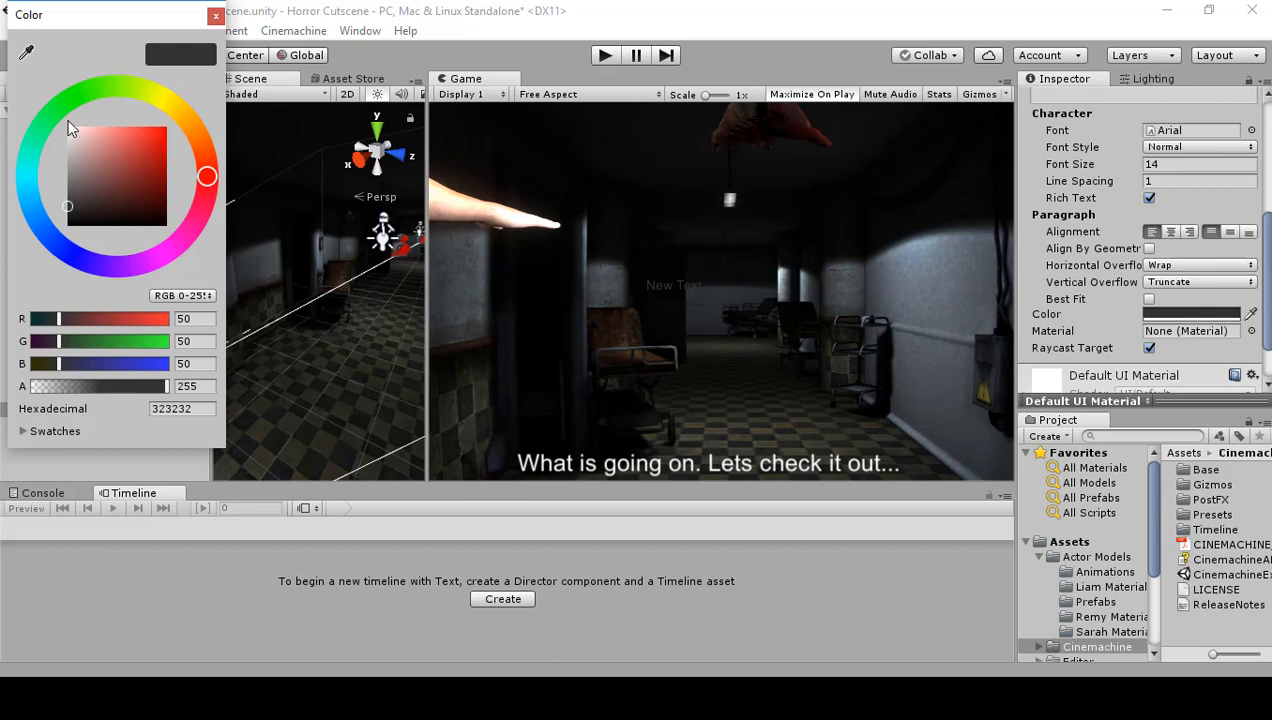
{"action": "left_click_drag", "start_coordinate": [68, 206], "coordinate": [65, 125]}
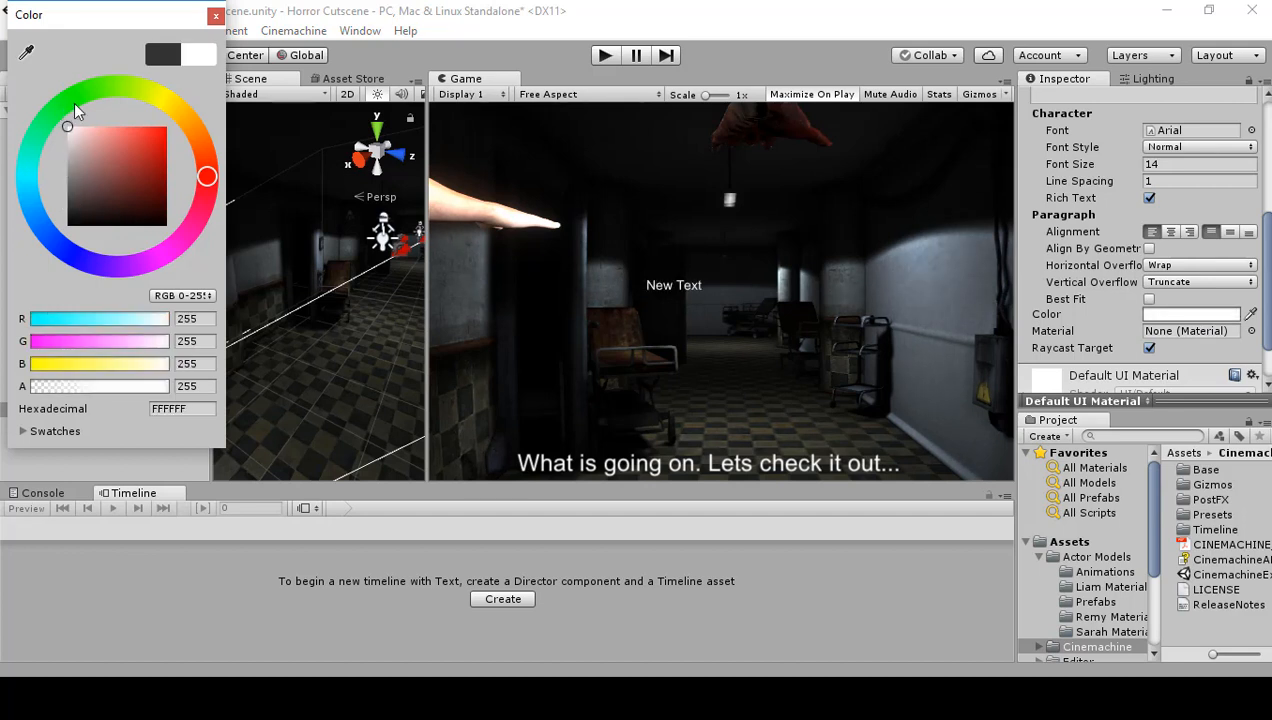
{"action": "left_click", "coordinate": [215, 16]}
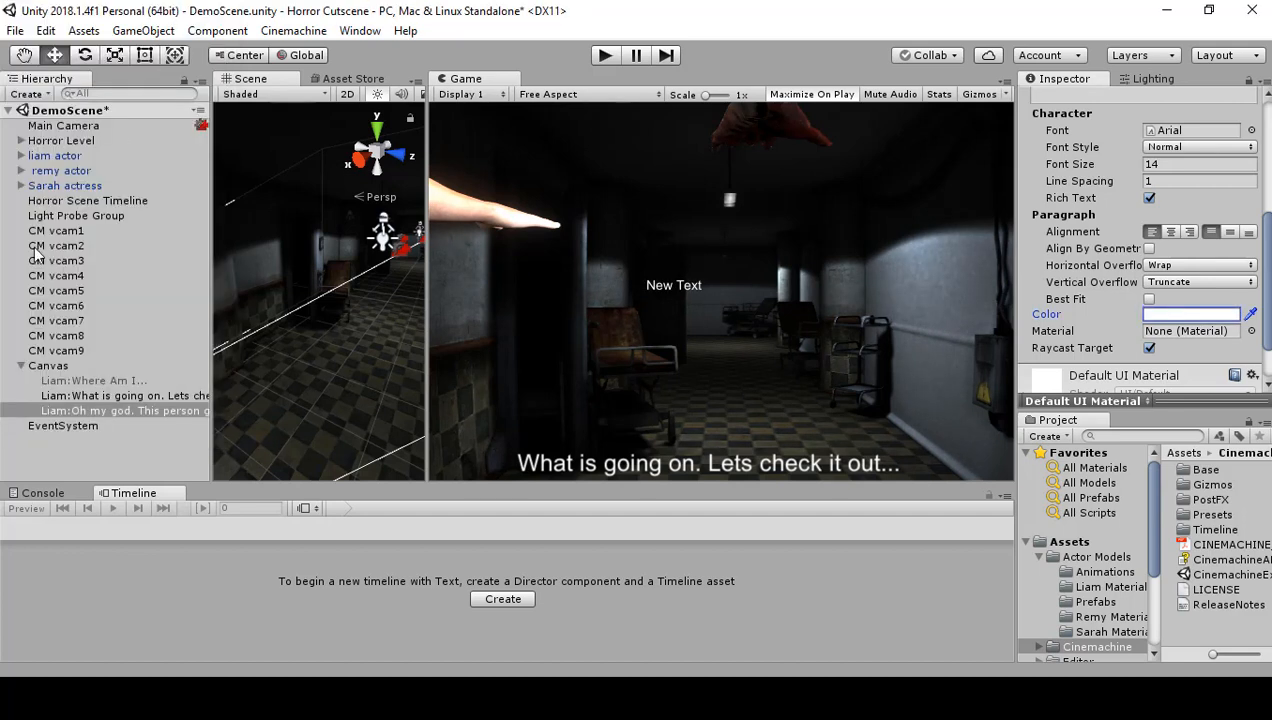
Replace the third text object's placeholder content with "Oh my God. This person is getting eating by a zombie!!!".
{"action": "left_click", "coordinate": [161, 411]}
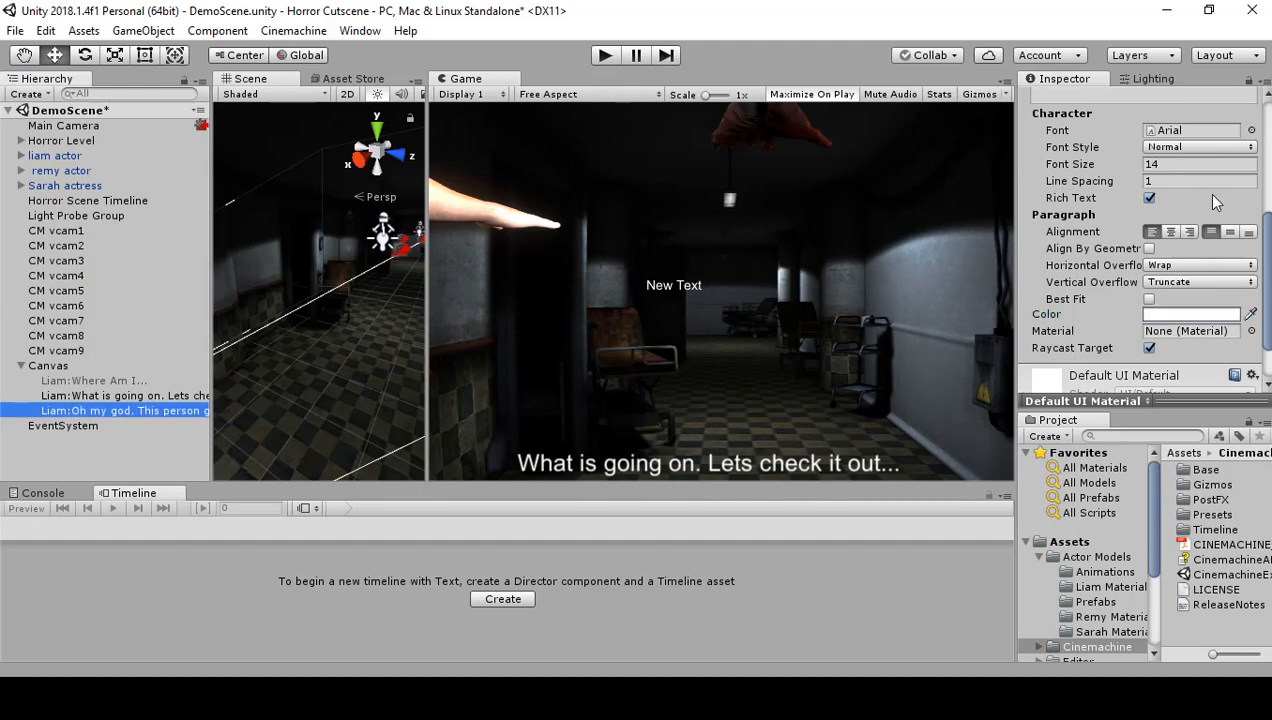
{"action": "left_click", "coordinate": [1192, 130]}
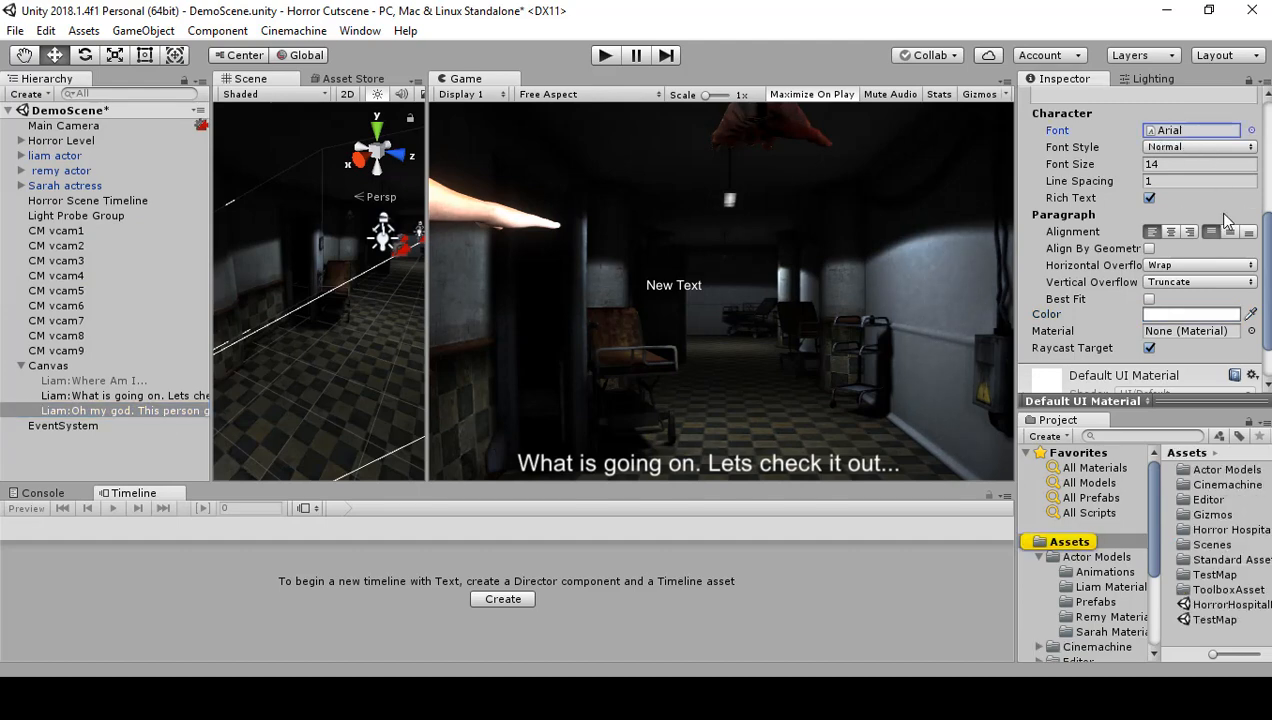
{"action": "scroll", "coordinate": [1195, 208], "scroll_direction": "up", "scroll_amount": 3}
{"action": "scroll", "coordinate": [1188, 210], "scroll_direction": "down", "scroll_amount": 1}
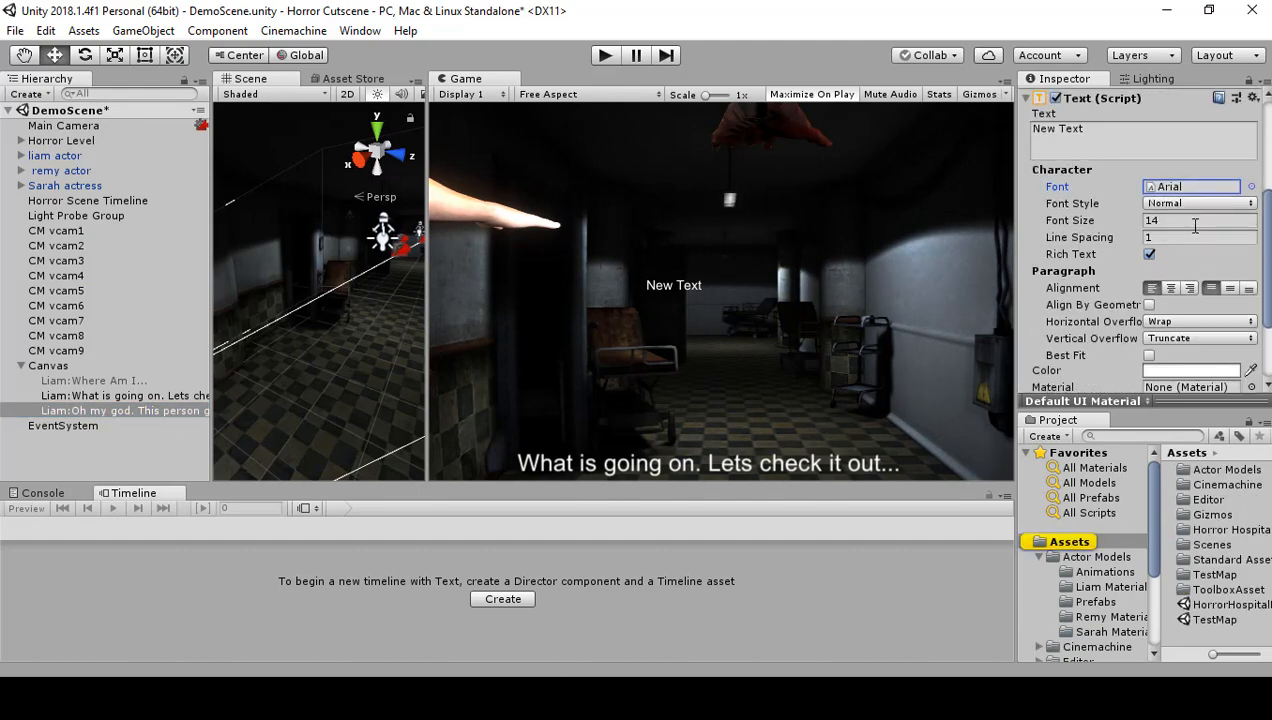
{"action": "left_click", "coordinate": [1128, 145]}
{"action": "key", "text": "BackSpace"}
{"action": "key", "text": "BackSpace"}
{"action": "key", "text": "BackSpace"}
{"action": "key", "text": "BackSpace"}
{"action": "key", "text": "BackSpace"}
{"action": "key", "text": "BackSpace"}
{"action": "key", "text": "BackSpace"}
{"action": "key", "text": "BackSpace"}
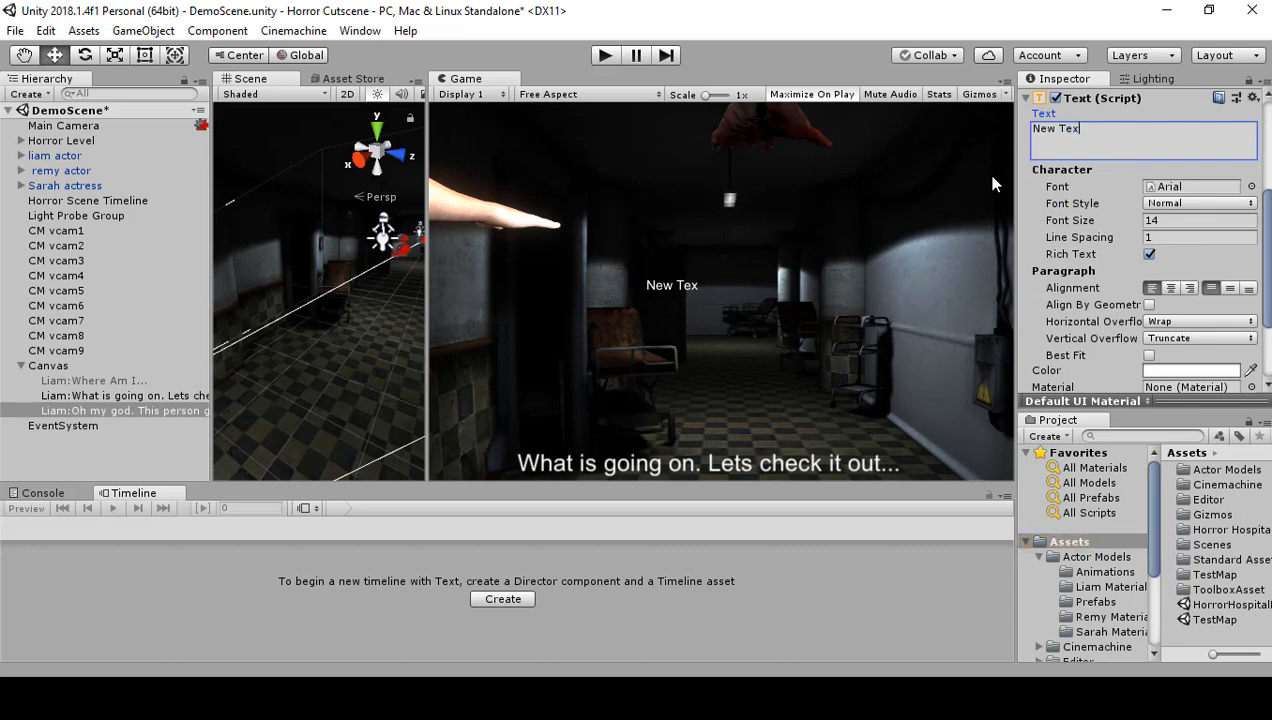
{"action": "type", "text": "Oh my God"}
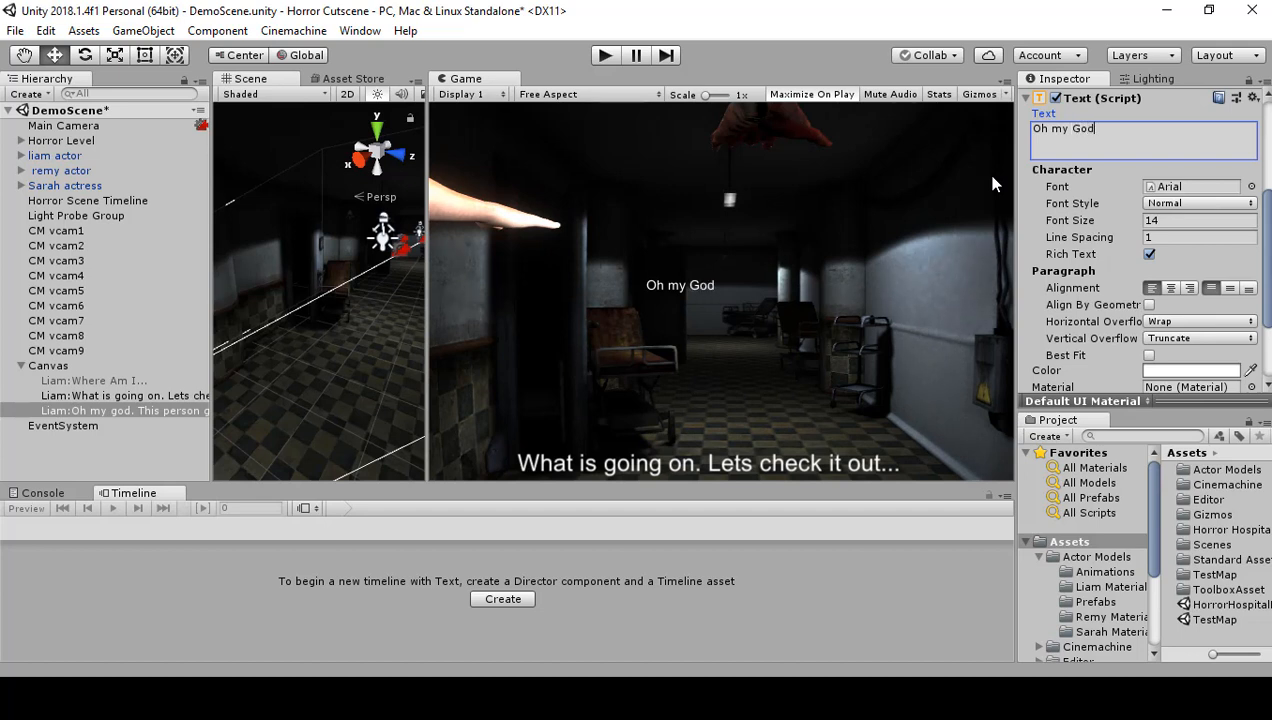
{"action": "type", "text": ". This person "}
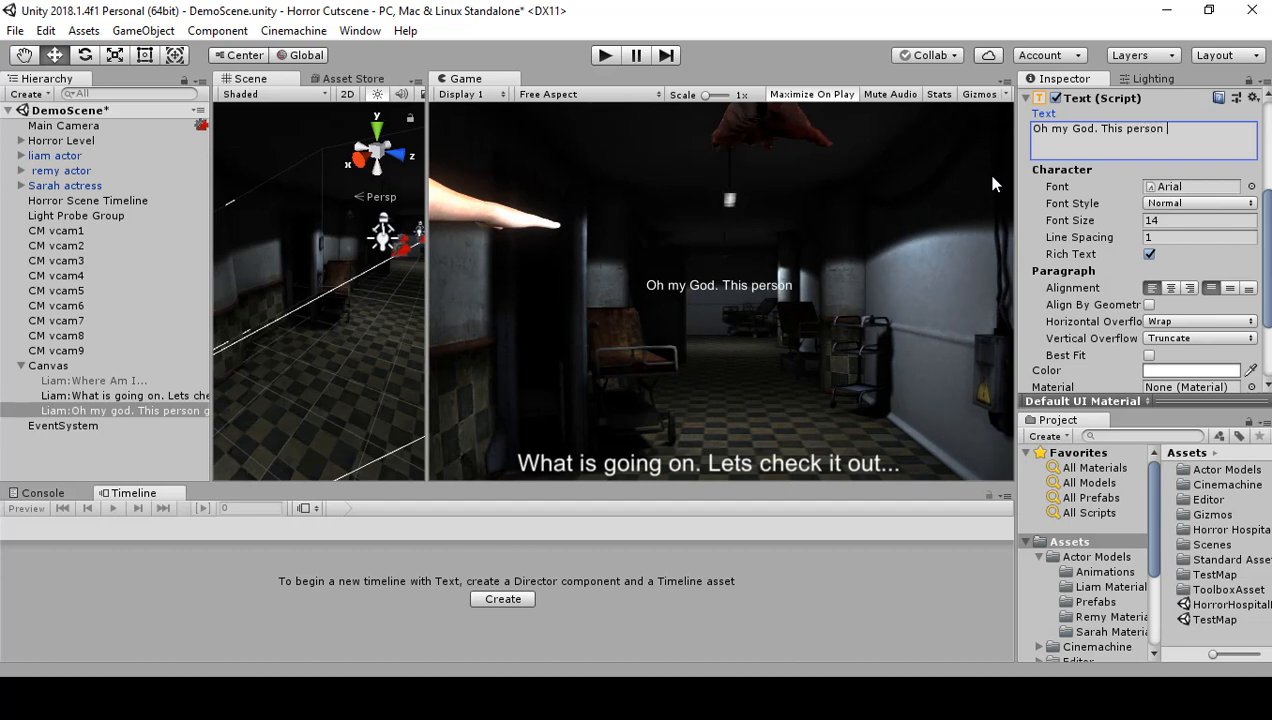
{"action": "type", "text": "is getting eating "}
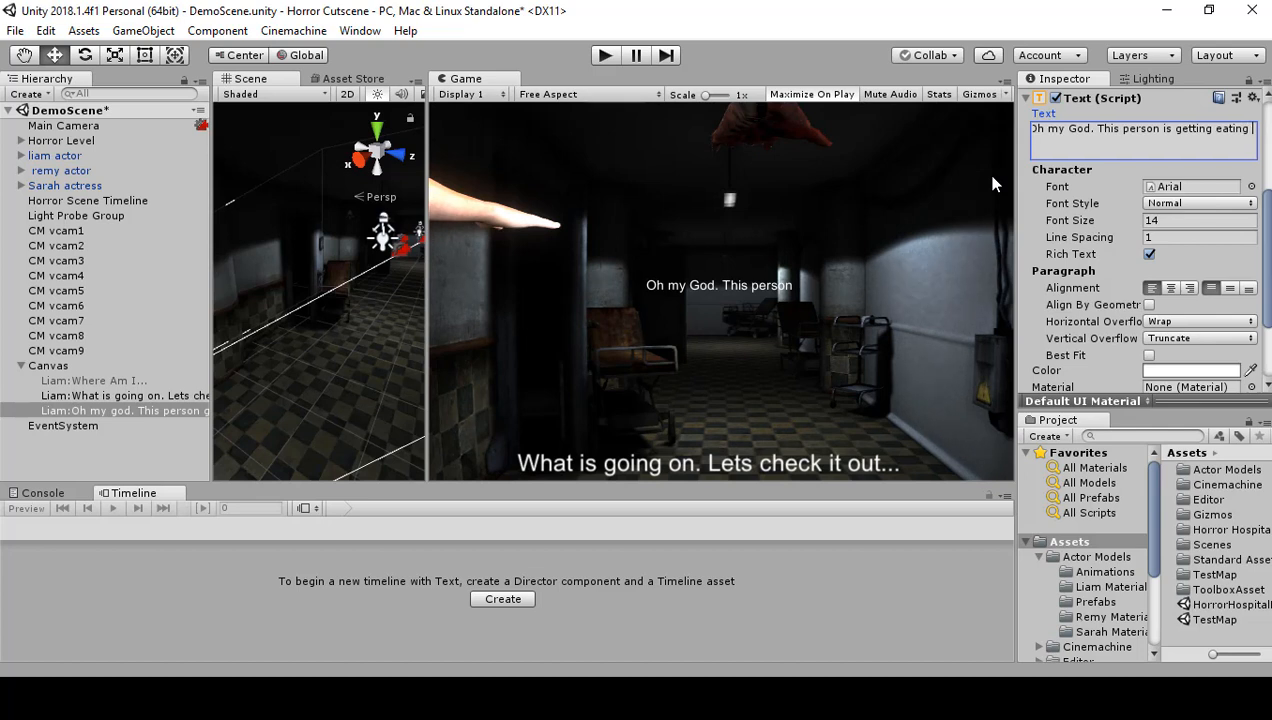
{"action": "type", "text": "by a zombie!!!"}
Set the third dialogue text's font size to 25 and both its horizontal and vertical overflow to Overflow.
{"action": "left_click", "coordinate": [1225, 222]}
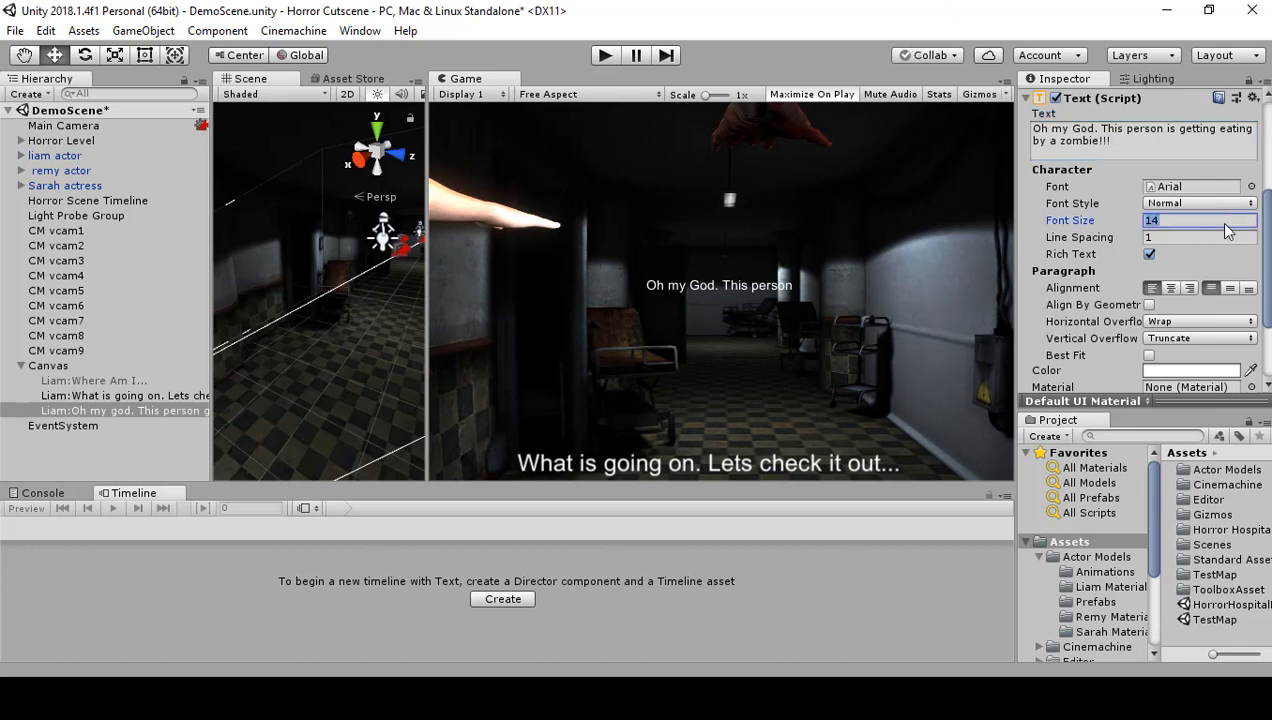
{"action": "type", "text": "25"}
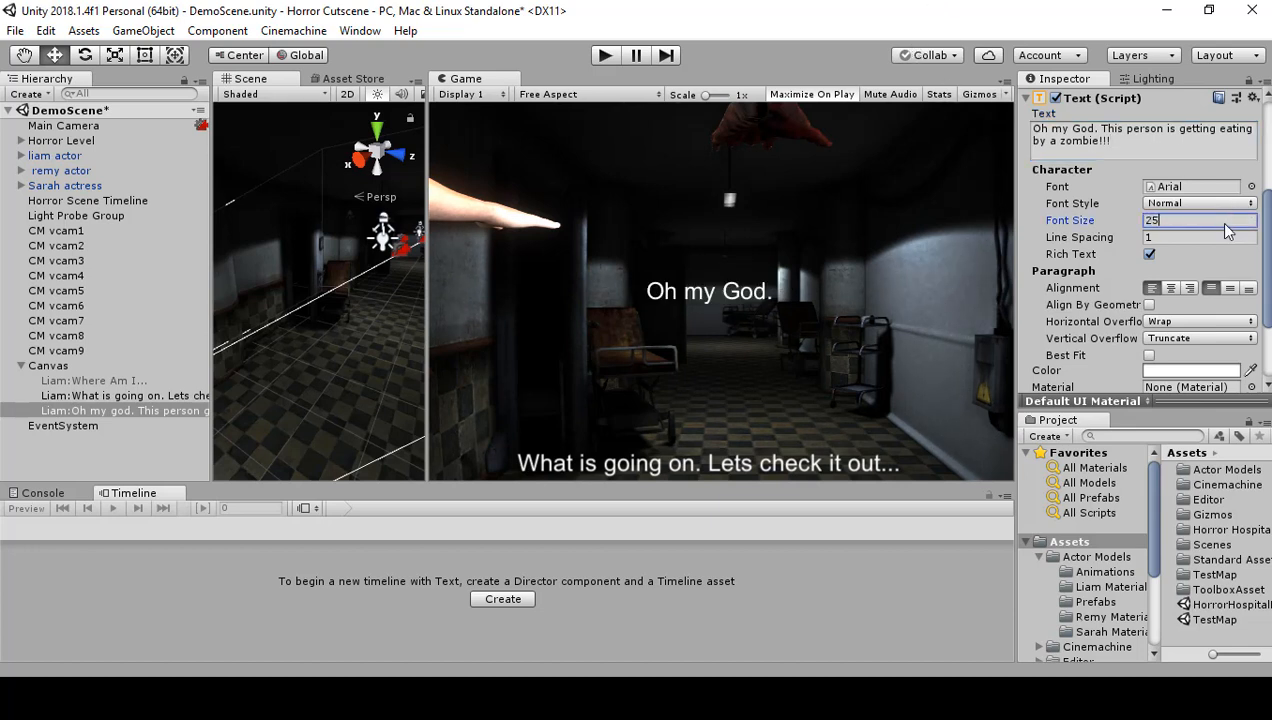
{"action": "left_click", "coordinate": [1166, 321]}
{"action": "left_click", "coordinate": [1187, 361]}
{"action": "left_click", "coordinate": [1193, 340]}
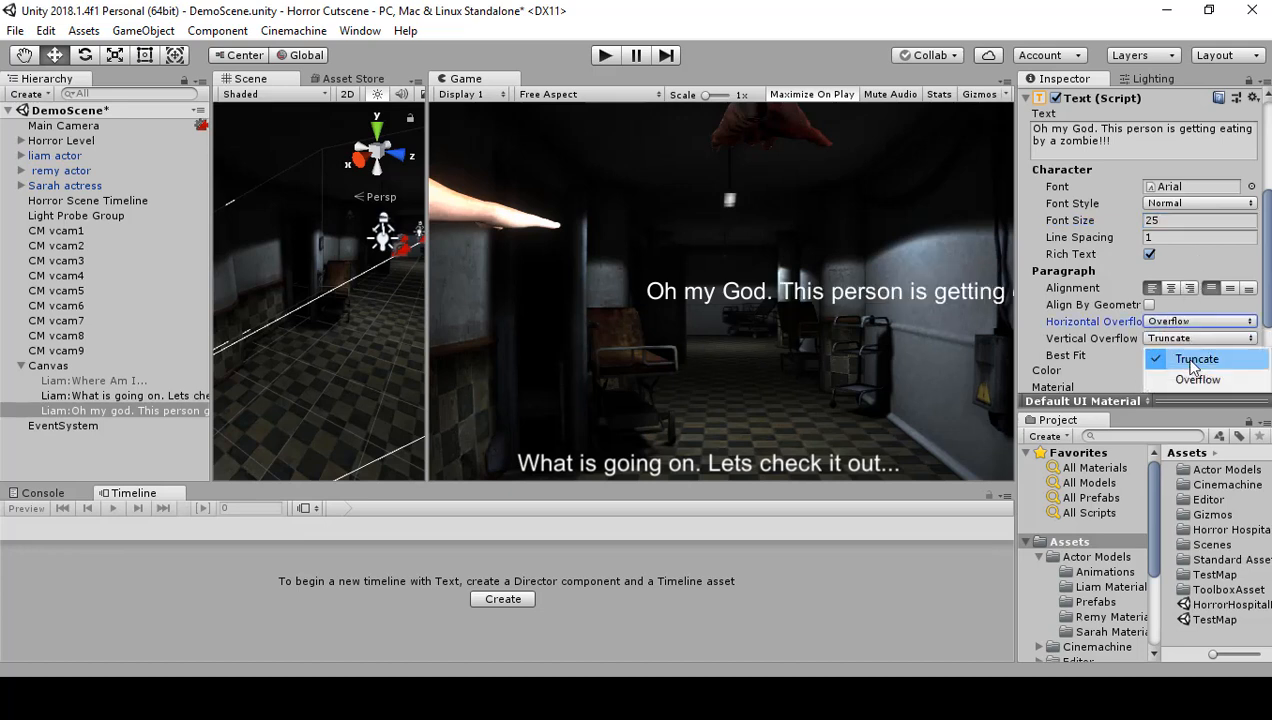
{"action": "left_click", "coordinate": [1188, 375]}
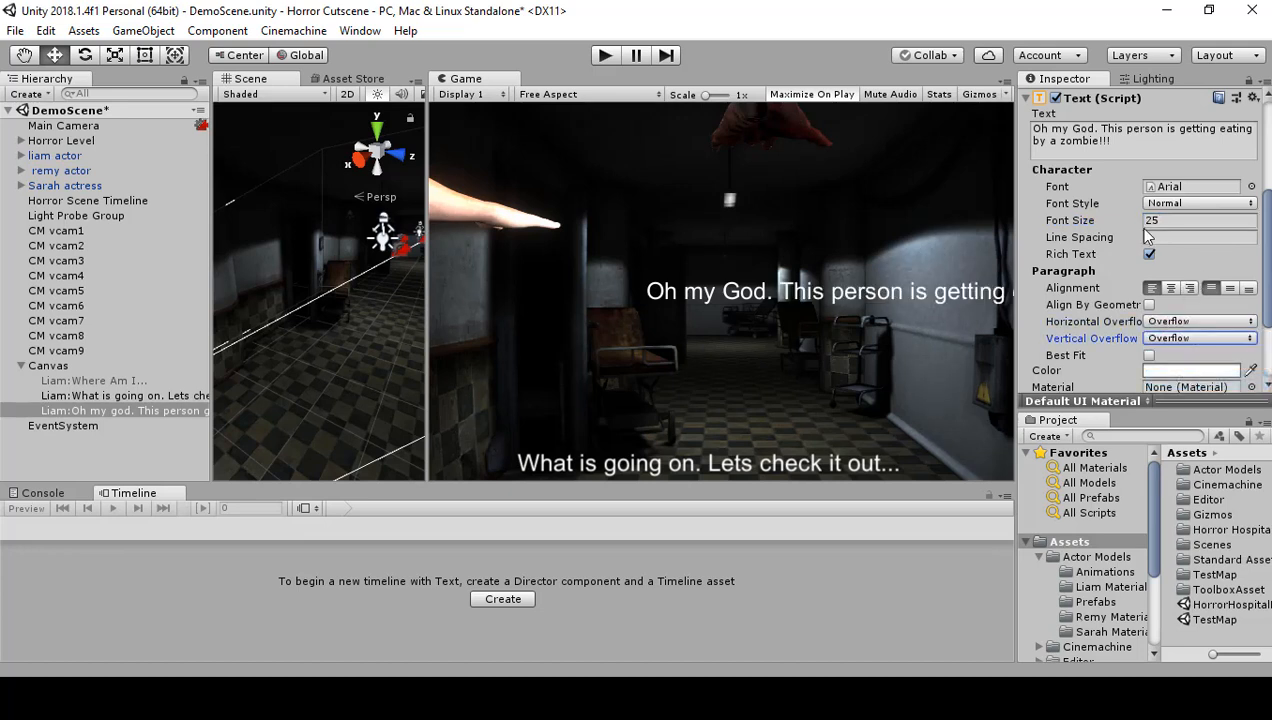
Deactivate the second dialogue text object, "Liam:What is going on. Lets check it out.".
{"action": "left_click", "coordinate": [118, 395]}
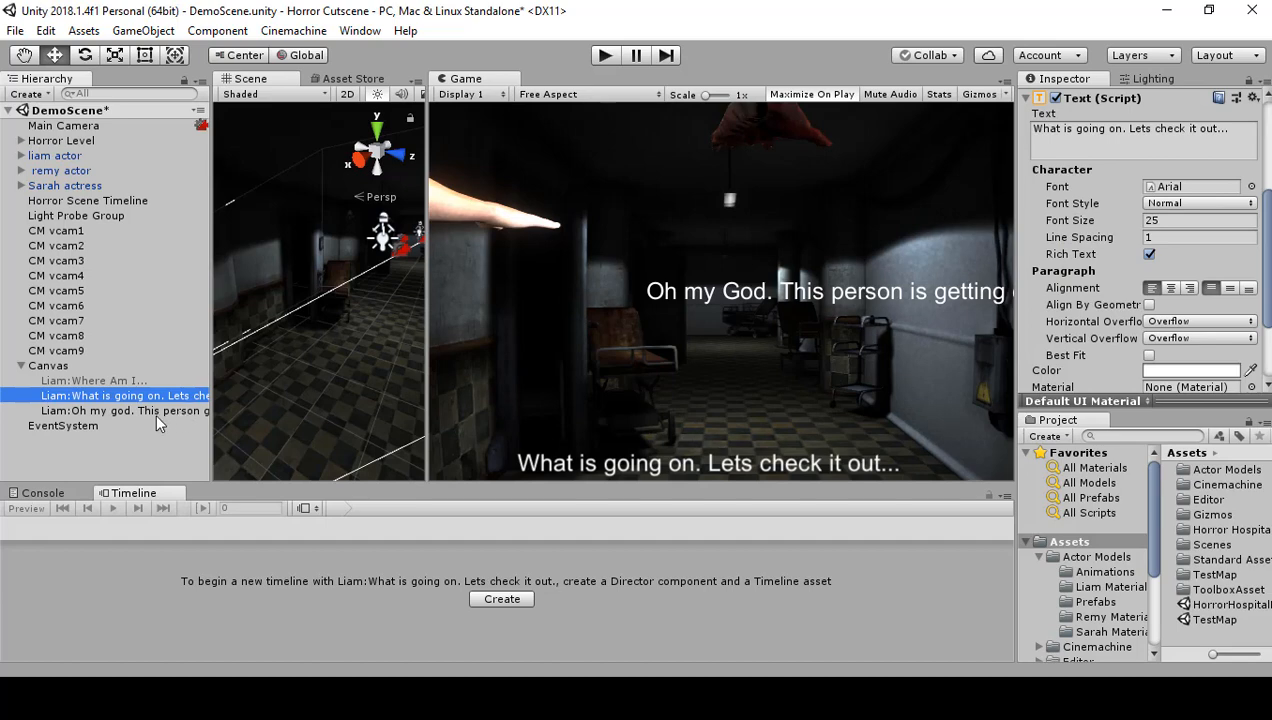
{"action": "scroll", "coordinate": [1028, 234], "scroll_direction": "up", "scroll_amount": 5}
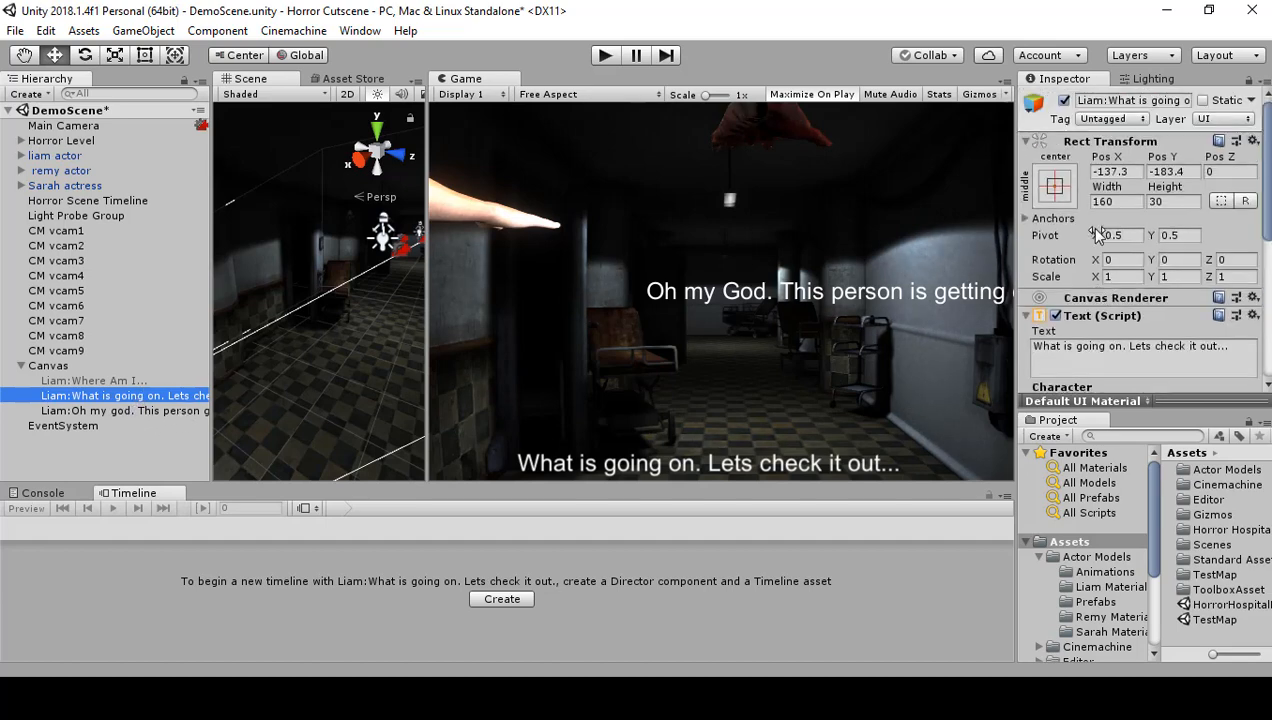
{"action": "left_click", "coordinate": [1063, 100]}
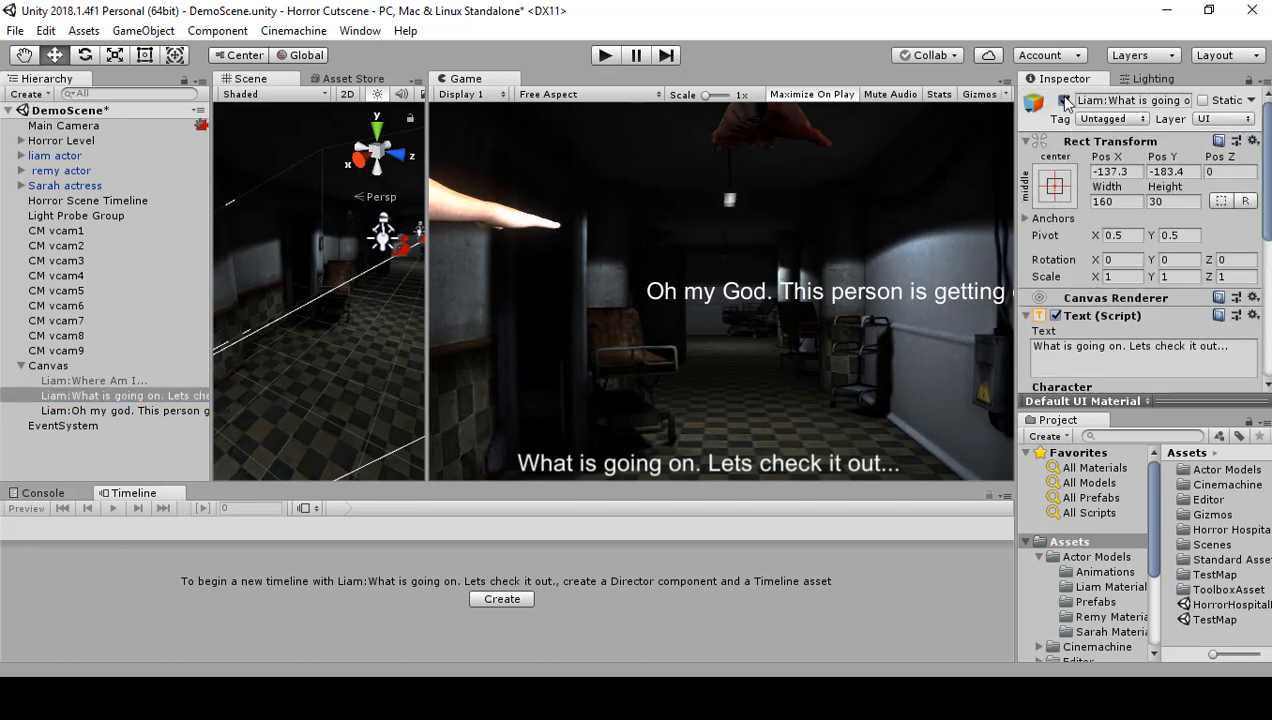
Move the third dialogue text to the bottom of the game view at Pos X -62.06 and Pos Y -187.4.
{"action": "left_click", "coordinate": [99, 410]}
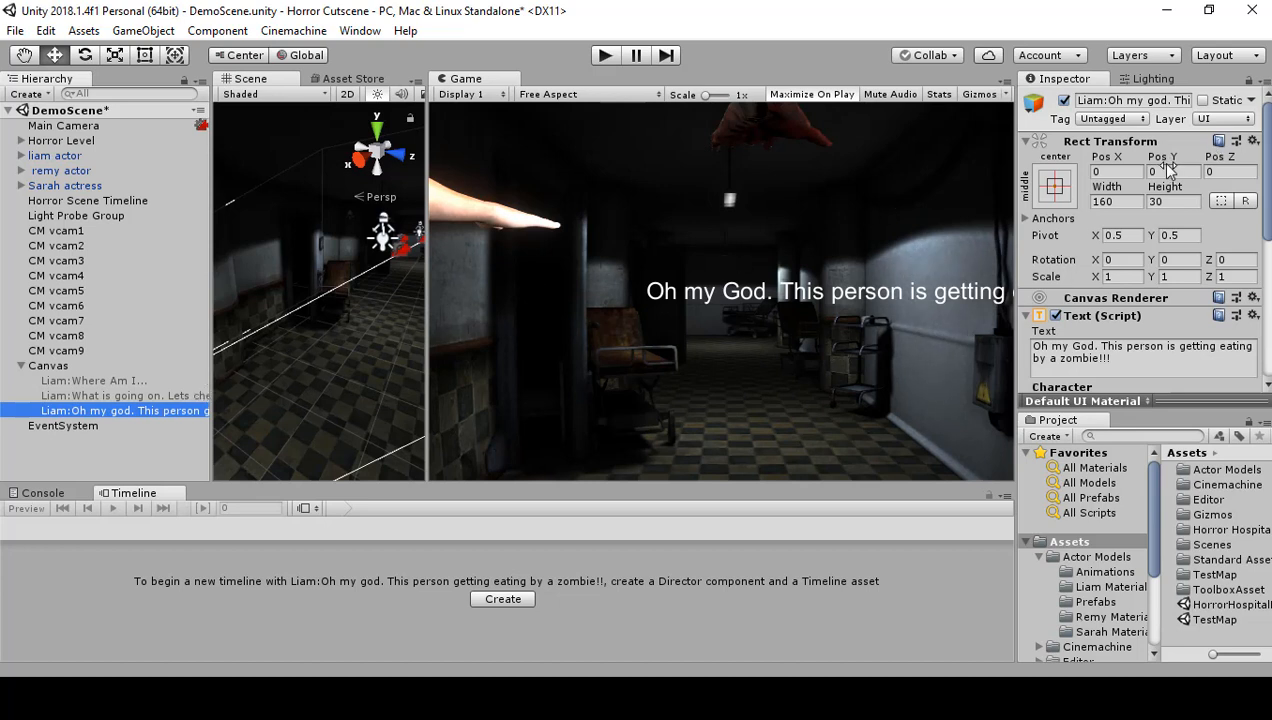
{"action": "left_click_drag", "start_coordinate": [1165, 165], "coordinate": [331, 350]}
{"action": "left_click_drag", "start_coordinate": [1106, 158], "coordinate": [470, 214]}
{"action": "left_click_drag", "start_coordinate": [1106, 158], "coordinate": [288, 244]}
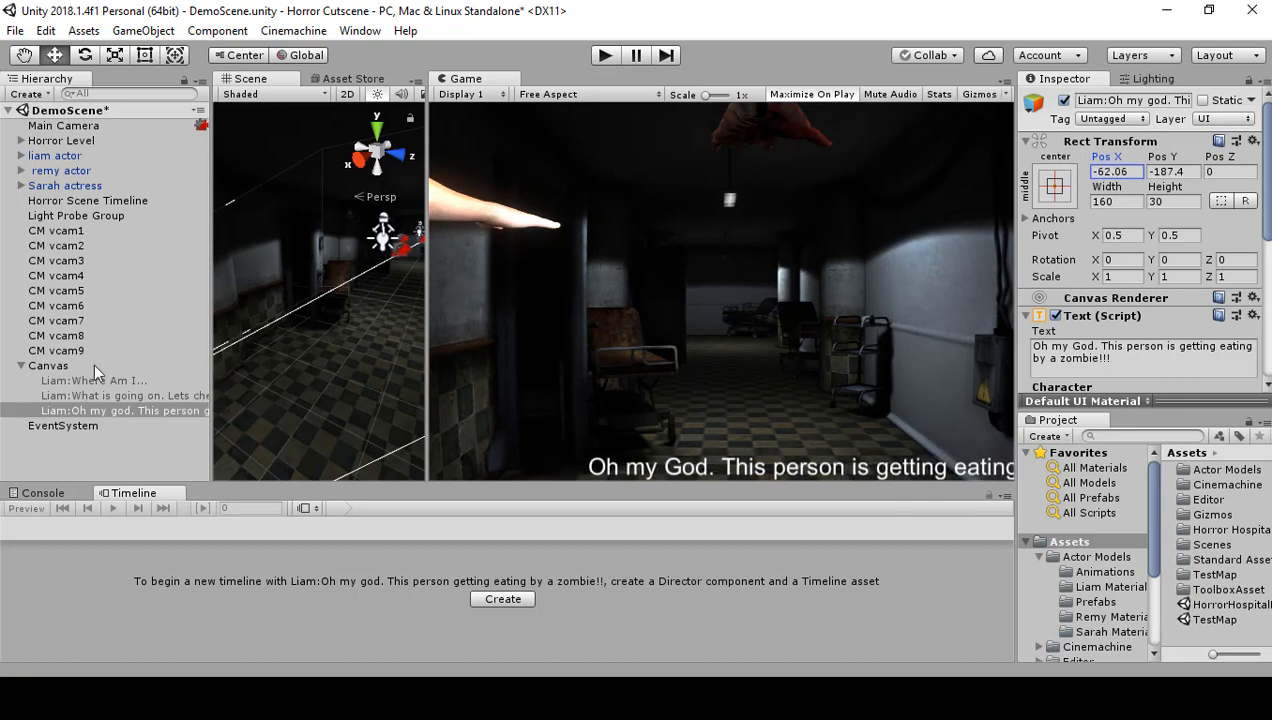
Add a third activation track to the Dialogue group of the Horror Scene Timeline.
{"action": "left_click", "coordinate": [115, 200]}
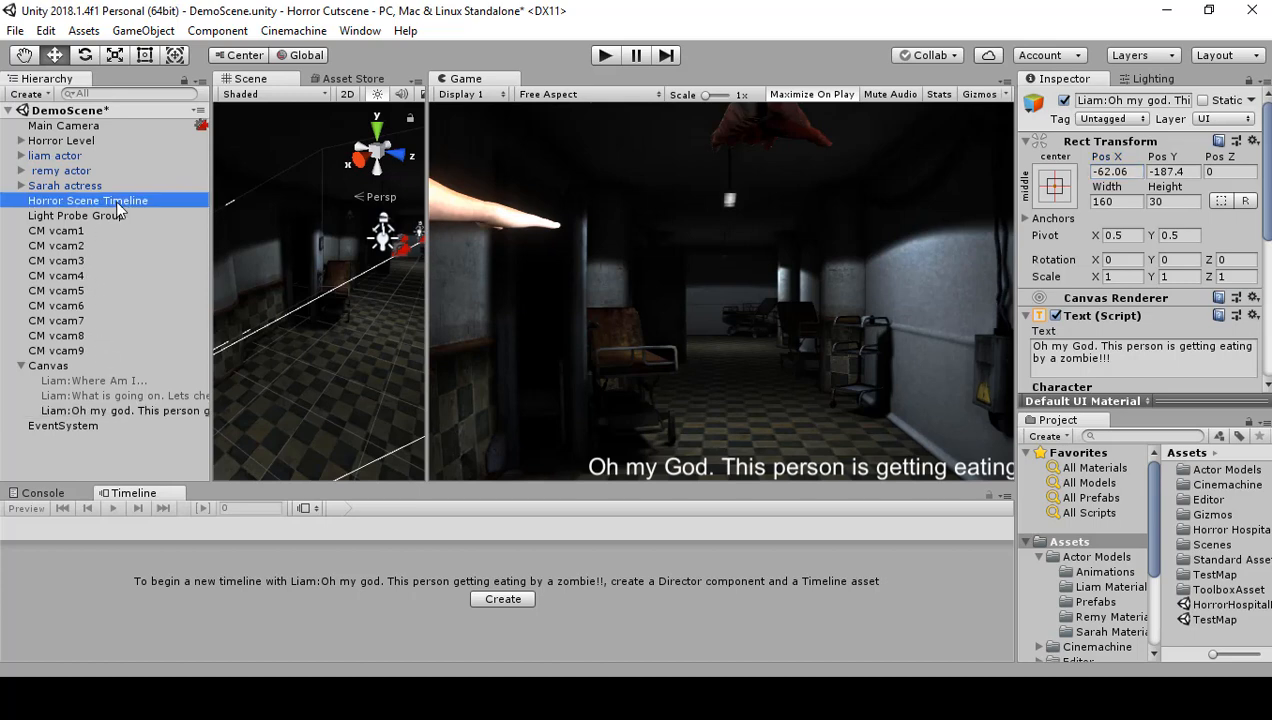
{"action": "scroll", "coordinate": [188, 620], "scroll_direction": "down", "scroll_amount": 2}
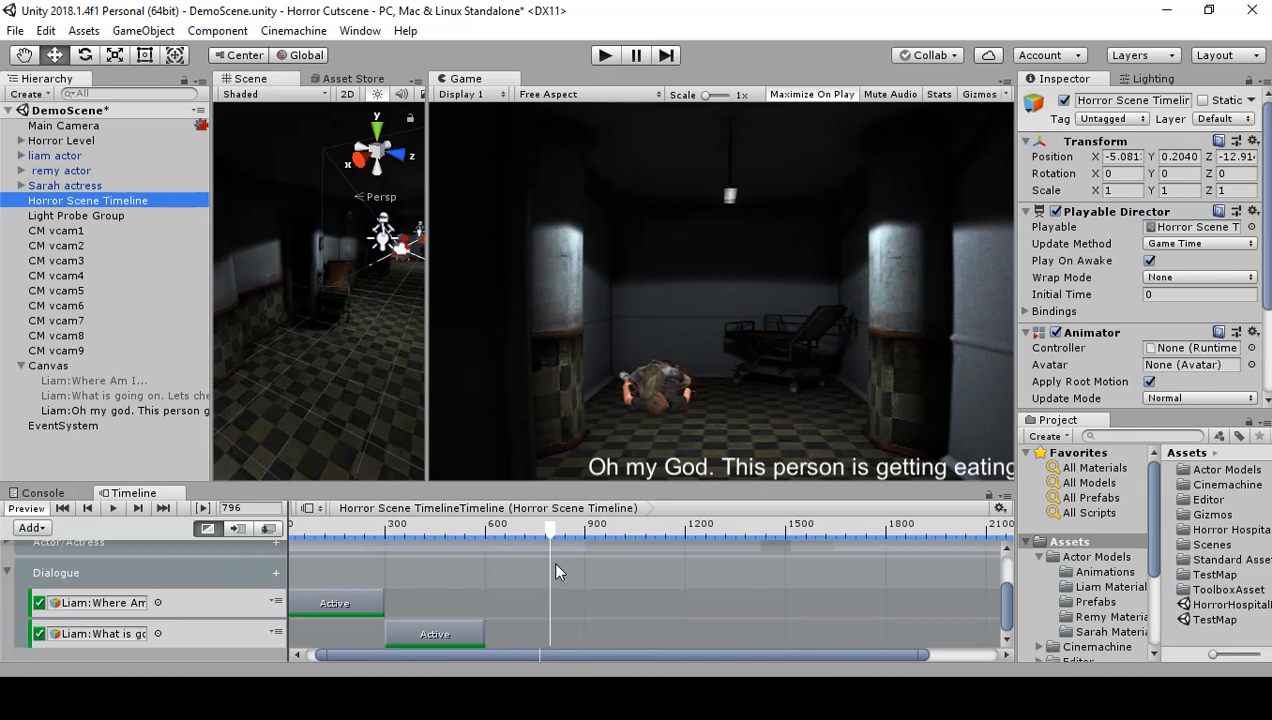
{"action": "left_click_drag", "start_coordinate": [549, 526], "coordinate": [539, 528]}
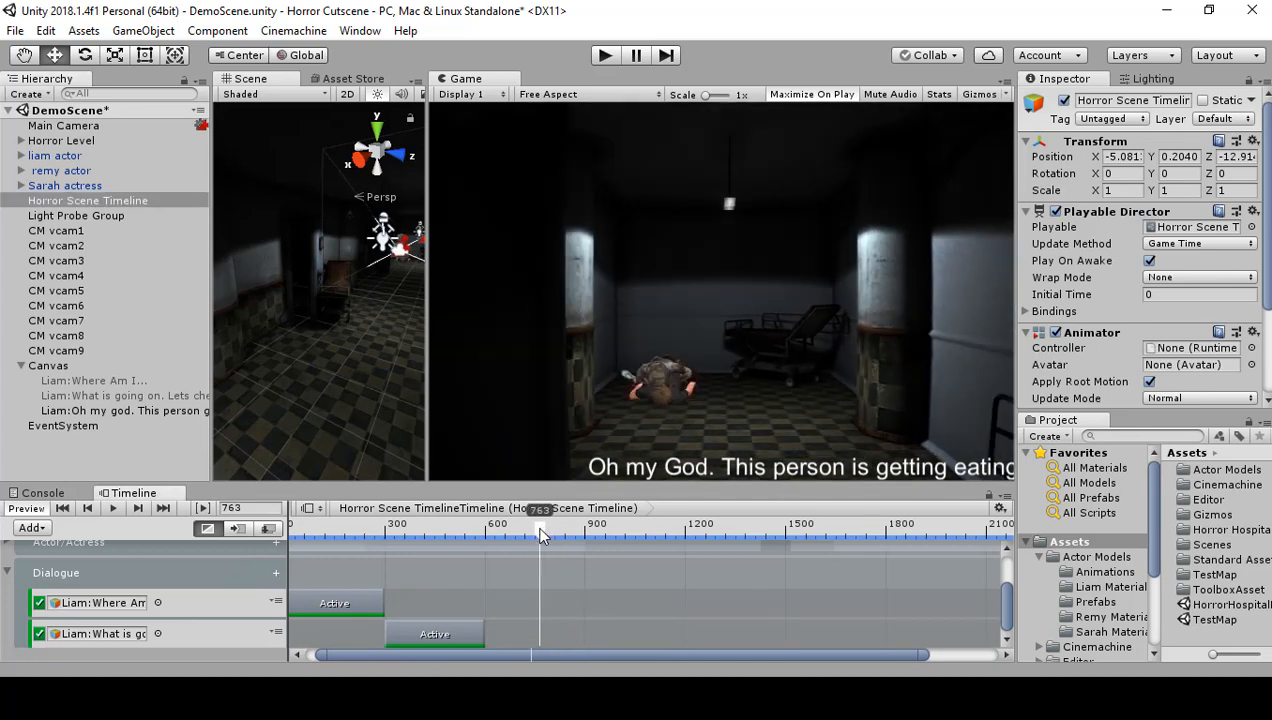
{"action": "left_click", "coordinate": [272, 574]}
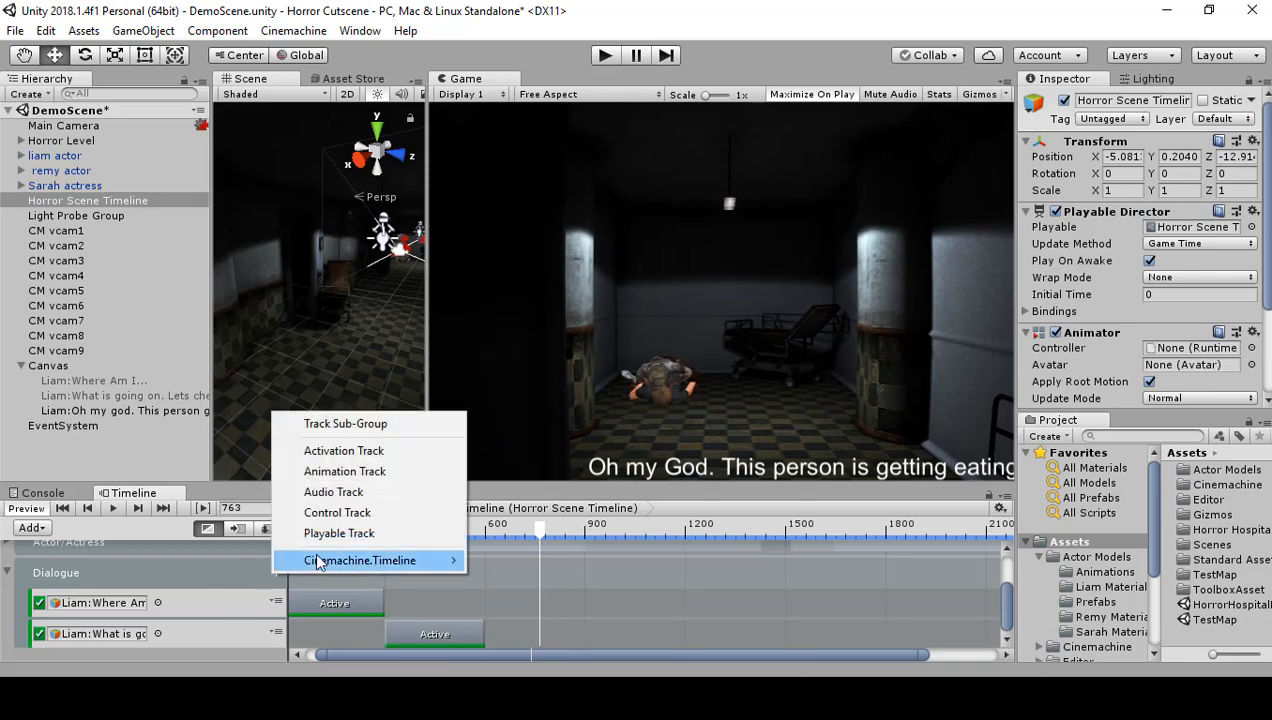
{"action": "left_click", "coordinate": [345, 451]}
{"action": "scroll", "coordinate": [1007, 613], "scroll_direction": "down", "scroll_amount": 1}
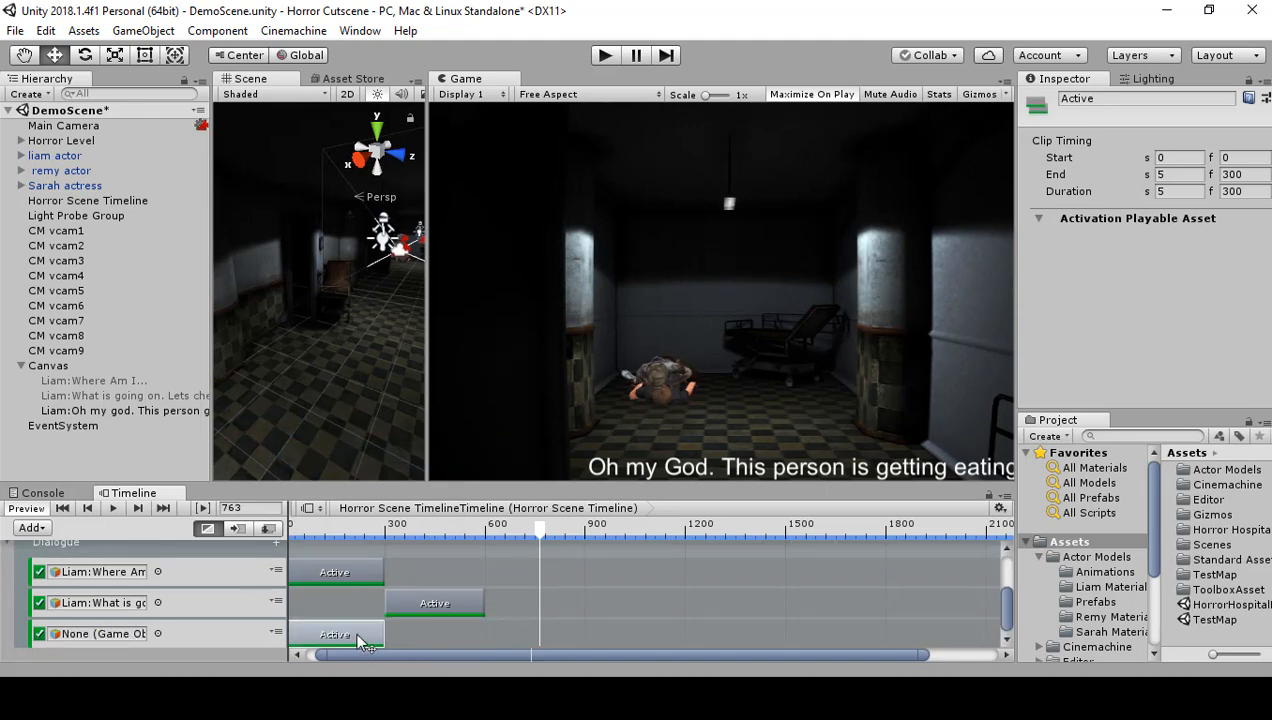
Shift the new track's Active clip so that it starts at frame 785, where the zombie is seen eating.
{"action": "left_click_drag", "start_coordinate": [357, 636], "coordinate": [610, 634]}
{"action": "mouse_move", "coordinate": [540, 528]}
{"action": "left_mouse_down"}
{"action": "mouse_move", "coordinate": [523, 540]}
{"action": "mouse_move", "coordinate": [545, 540]}
{"action": "left_mouse_up"}
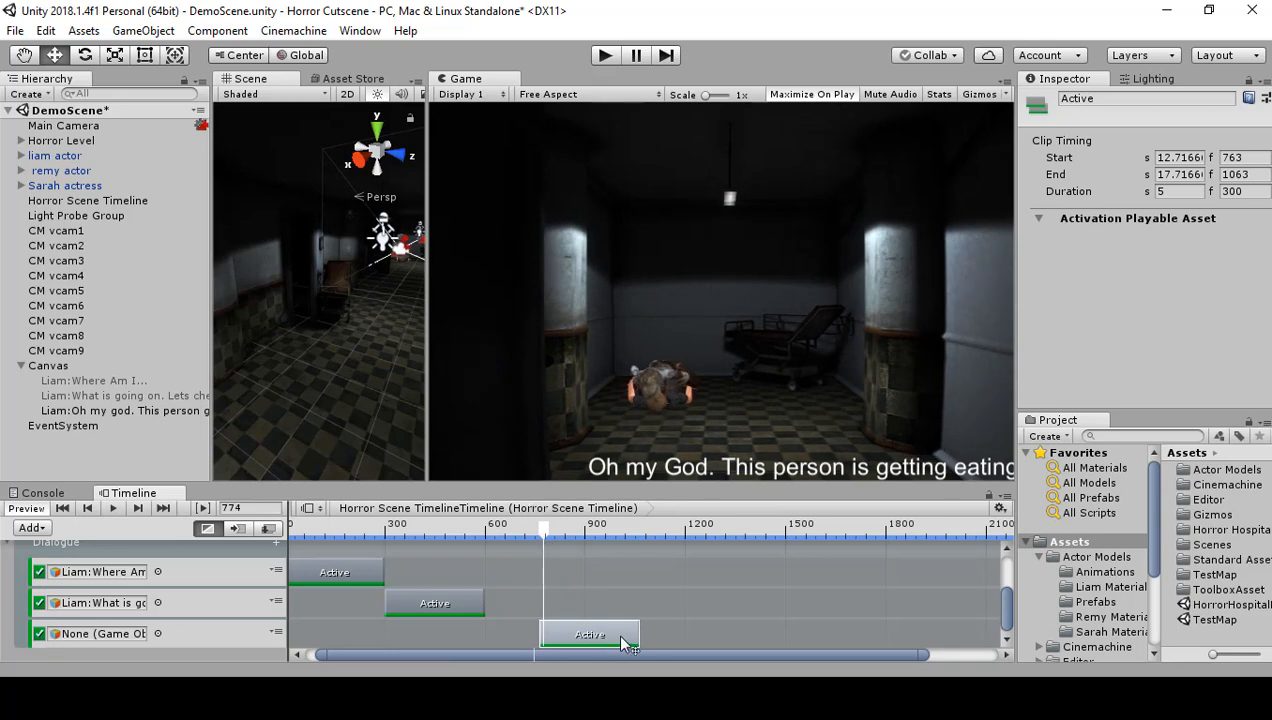
{"action": "left_click_drag", "start_coordinate": [621, 638], "coordinate": [641, 638]}
{"action": "mouse_move", "coordinate": [545, 537]}
{"action": "left_mouse_down"}
{"action": "mouse_move", "coordinate": [525, 537]}
{"action": "mouse_move", "coordinate": [547, 533]}
{"action": "left_mouse_up"}
{"action": "left_click_drag", "start_coordinate": [571, 619], "coordinate": [558, 619]}
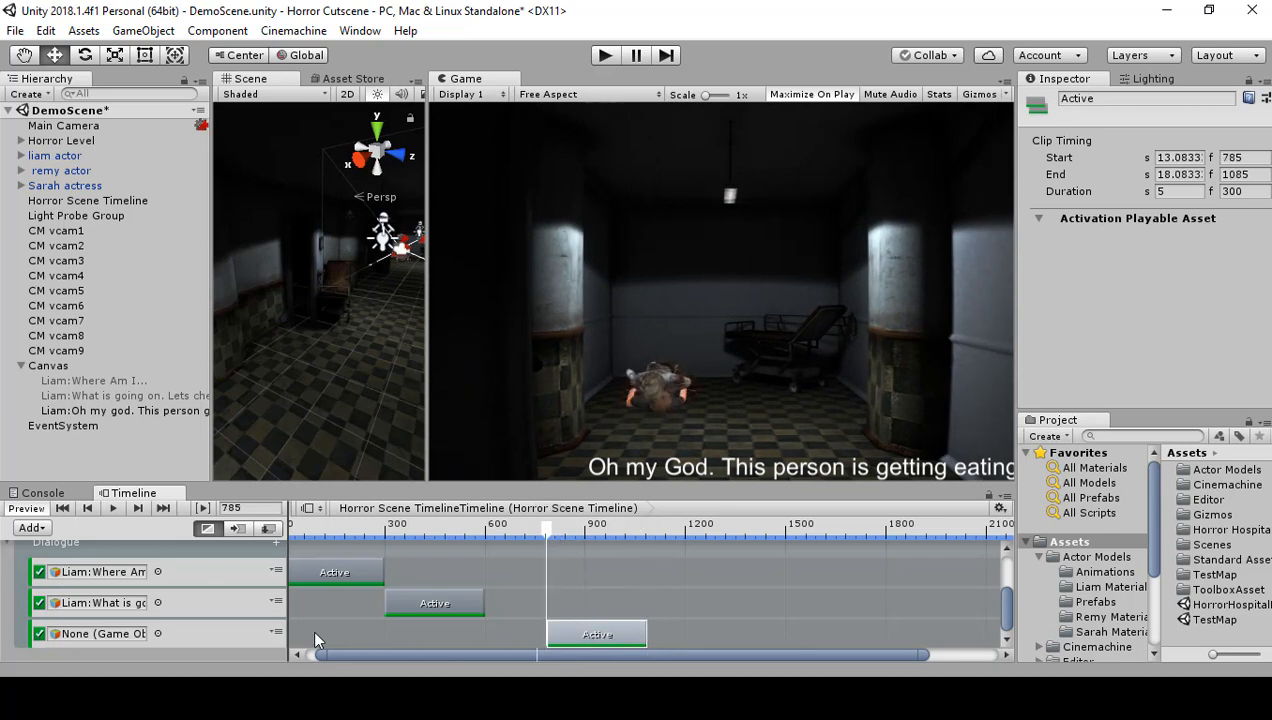
Bind the third Liam text object to the new activation track and scrub around its clip's start to check the timing.
{"action": "left_click", "coordinate": [97, 403]}
{"action": "left_click_drag", "start_coordinate": [97, 403], "coordinate": [89, 646]}
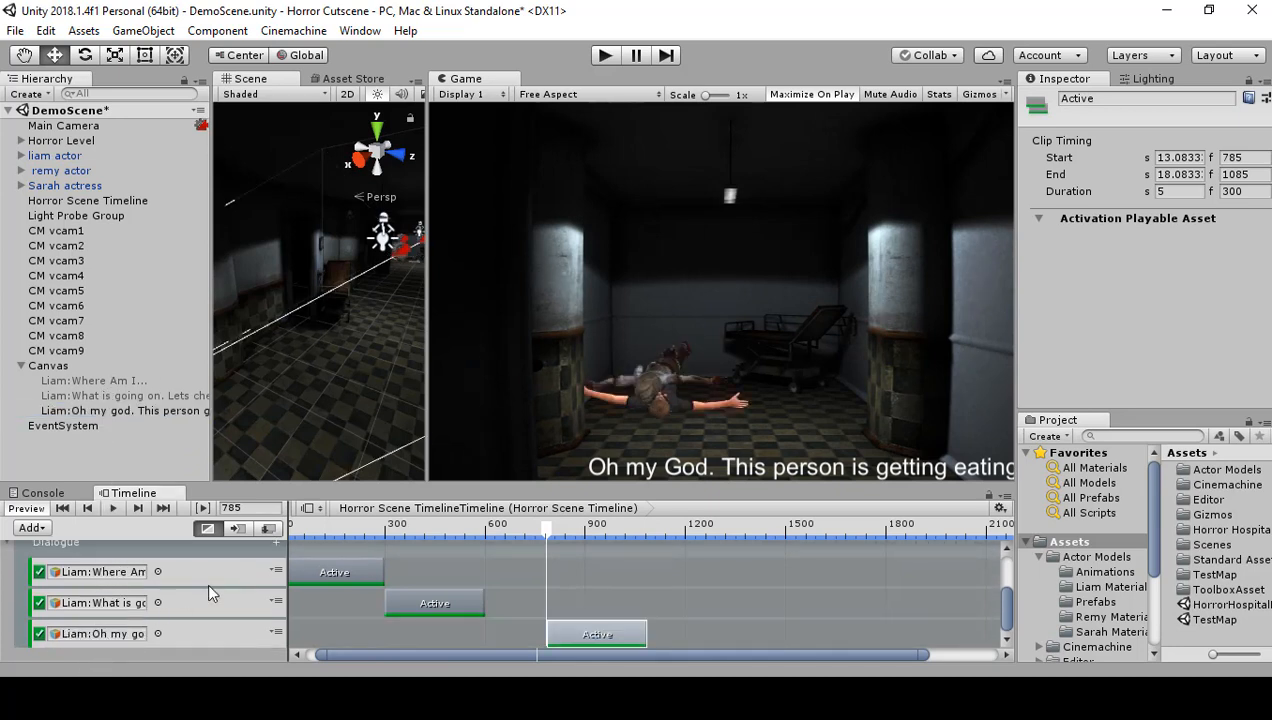
{"action": "mouse_move", "coordinate": [545, 537]}
{"action": "left_mouse_down"}
{"action": "mouse_move", "coordinate": [493, 537]}
{"action": "mouse_move", "coordinate": [570, 543]}
{"action": "mouse_move", "coordinate": [537, 540]}
{"action": "mouse_move", "coordinate": [555, 540]}
{"action": "left_mouse_up"}
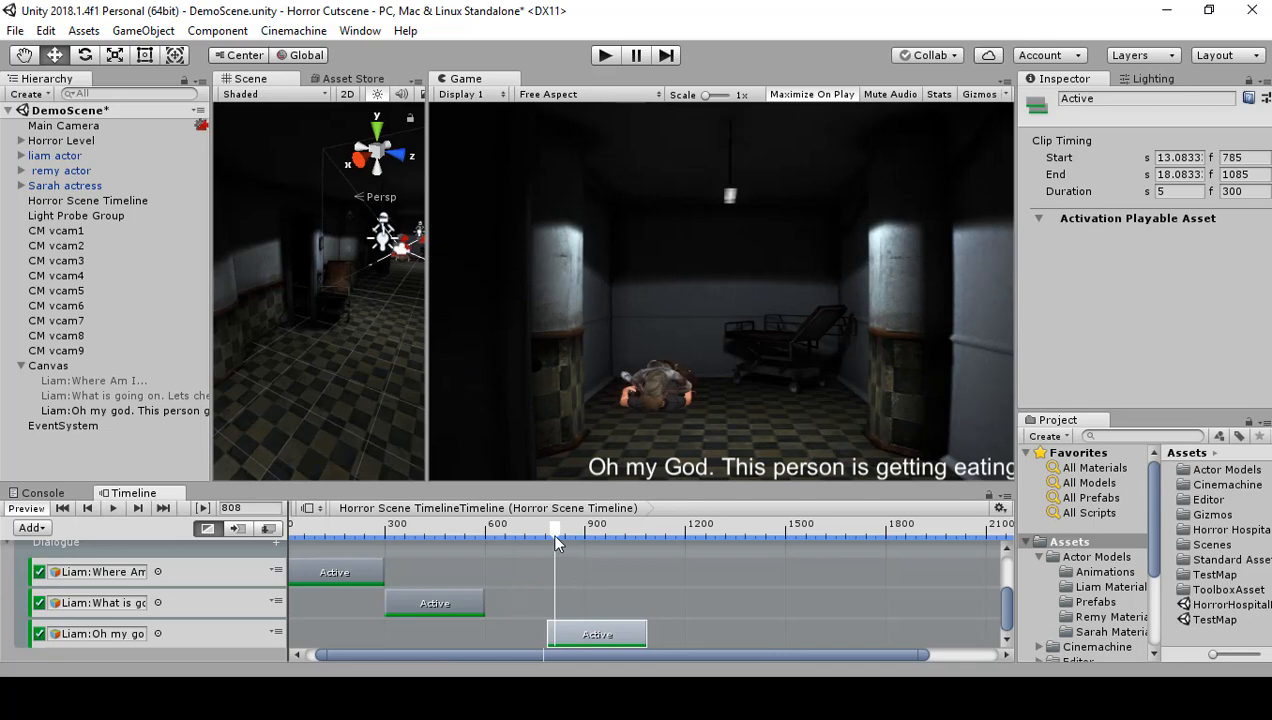
{"action": "mouse_move", "coordinate": [551, 532]}
{"action": "left_mouse_down"}
{"action": "mouse_move", "coordinate": [530, 536]}
{"action": "mouse_move", "coordinate": [550, 550]}
{"action": "left_mouse_up"}
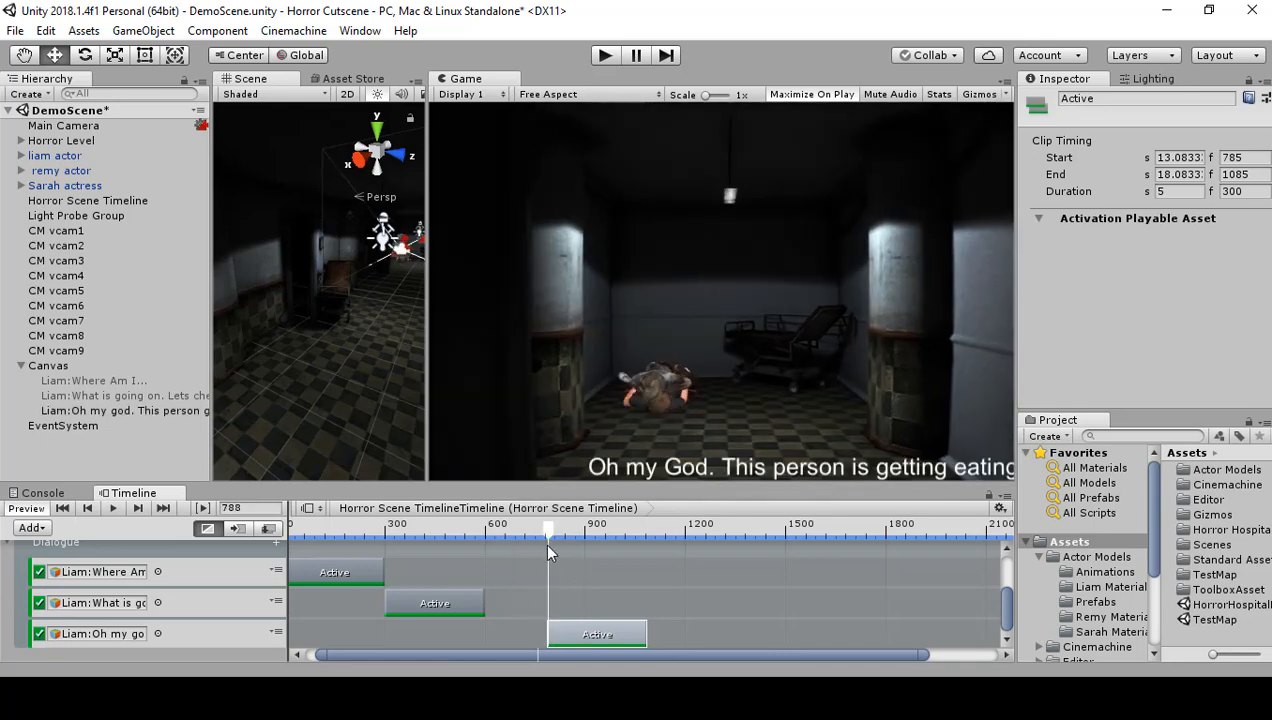
Set the Canvas Scaler's UI scale mode to Scale With Screen Size.
{"action": "left_click", "coordinate": [112, 410]}
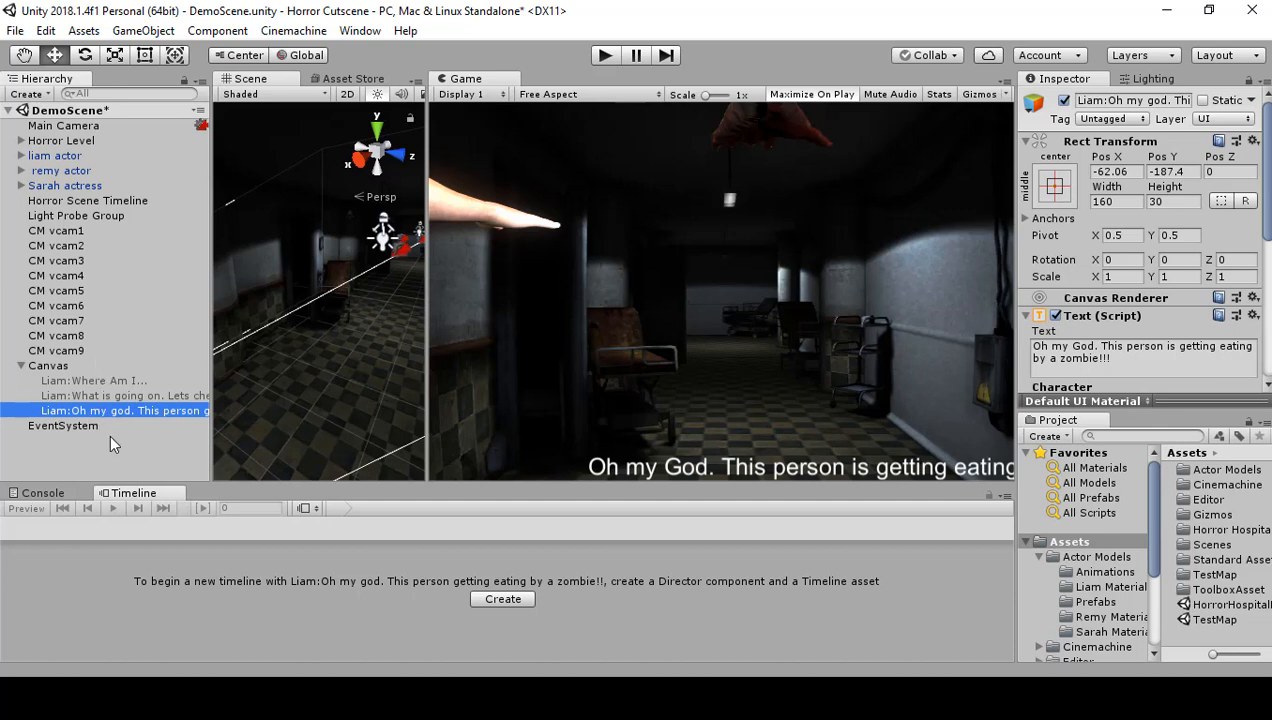
{"action": "left_click", "coordinate": [88, 133]}
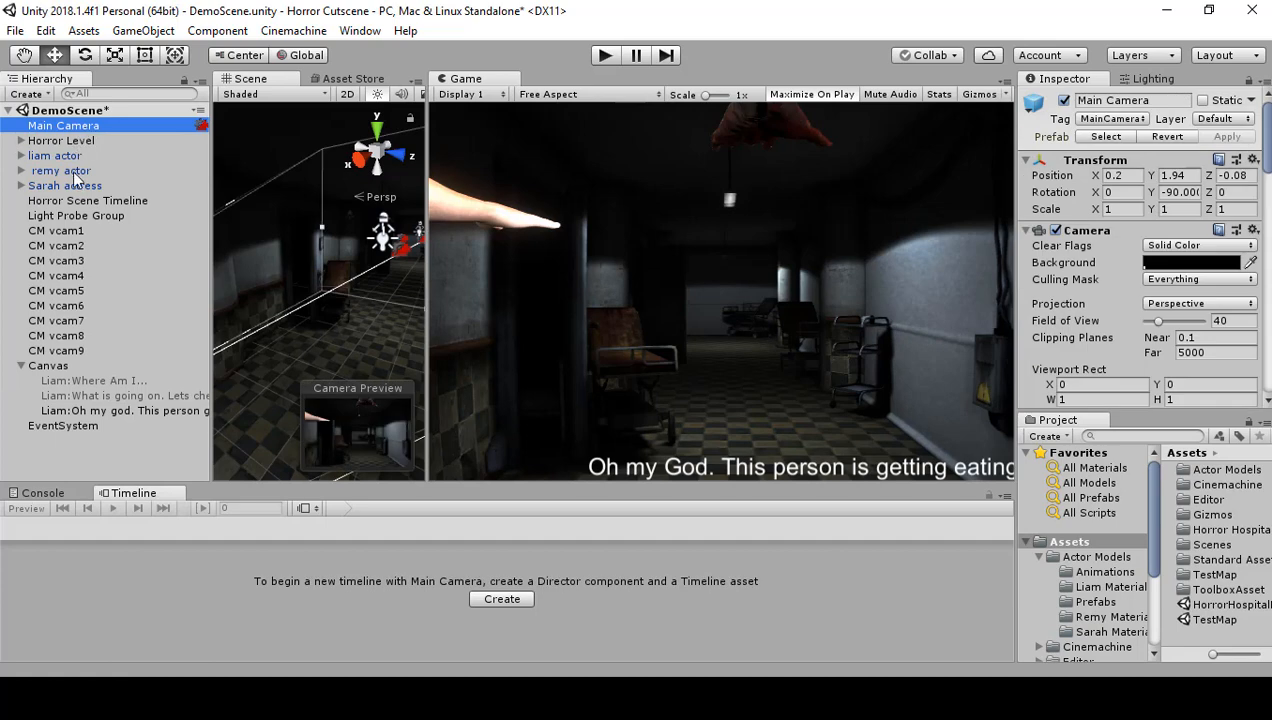
{"action": "left_click", "coordinate": [48, 366]}
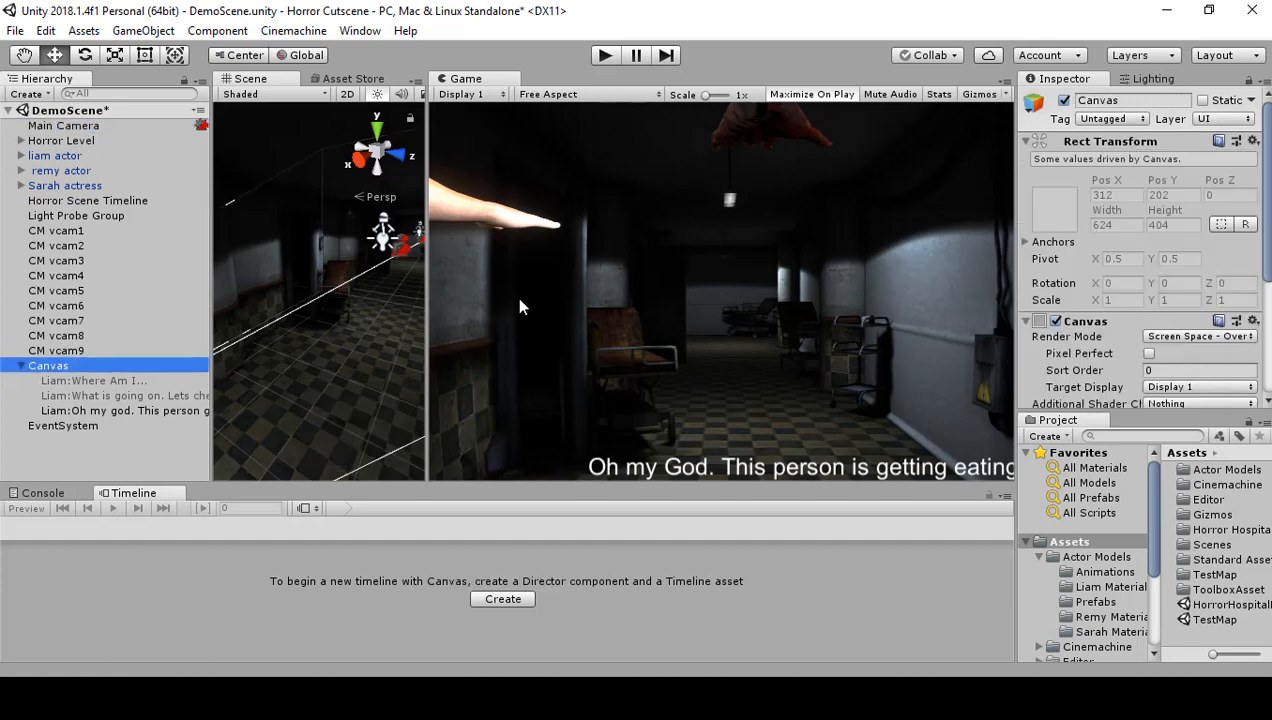
{"action": "left_click", "coordinate": [1172, 337]}
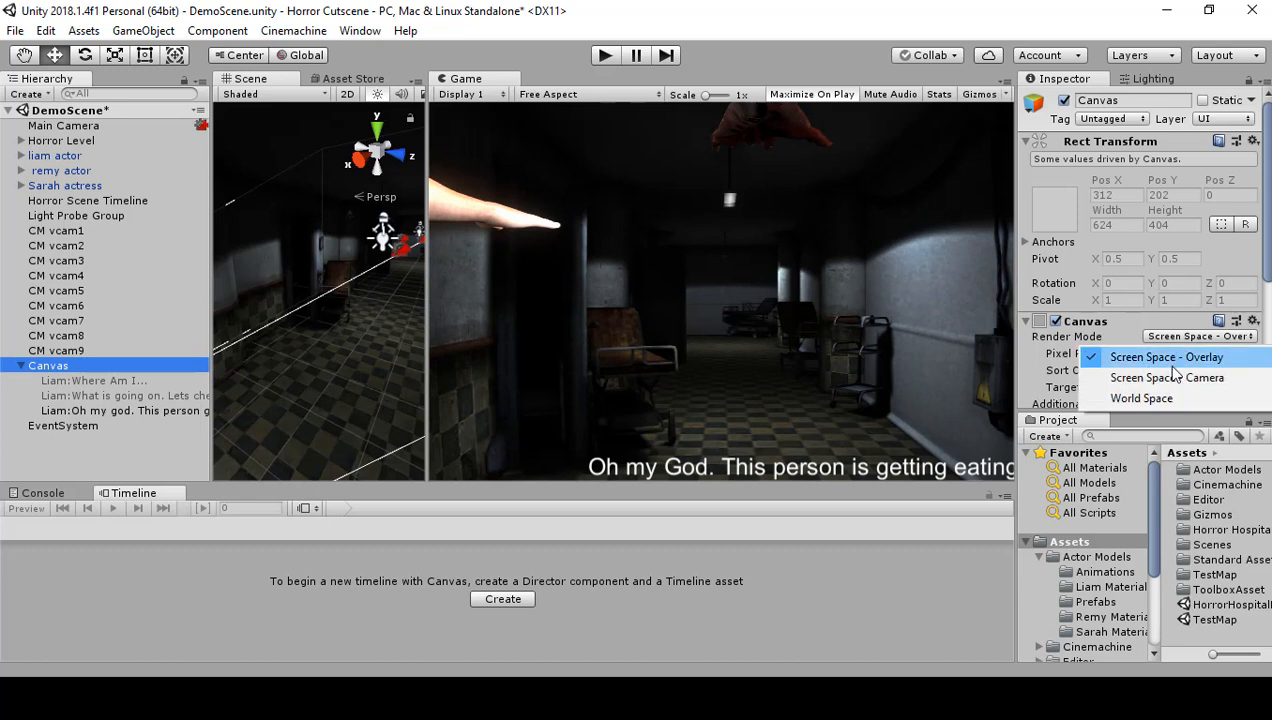
{"action": "left_click", "coordinate": [1148, 319]}
{"action": "scroll", "coordinate": [1153, 320], "scroll_direction": "down", "scroll_amount": 3}
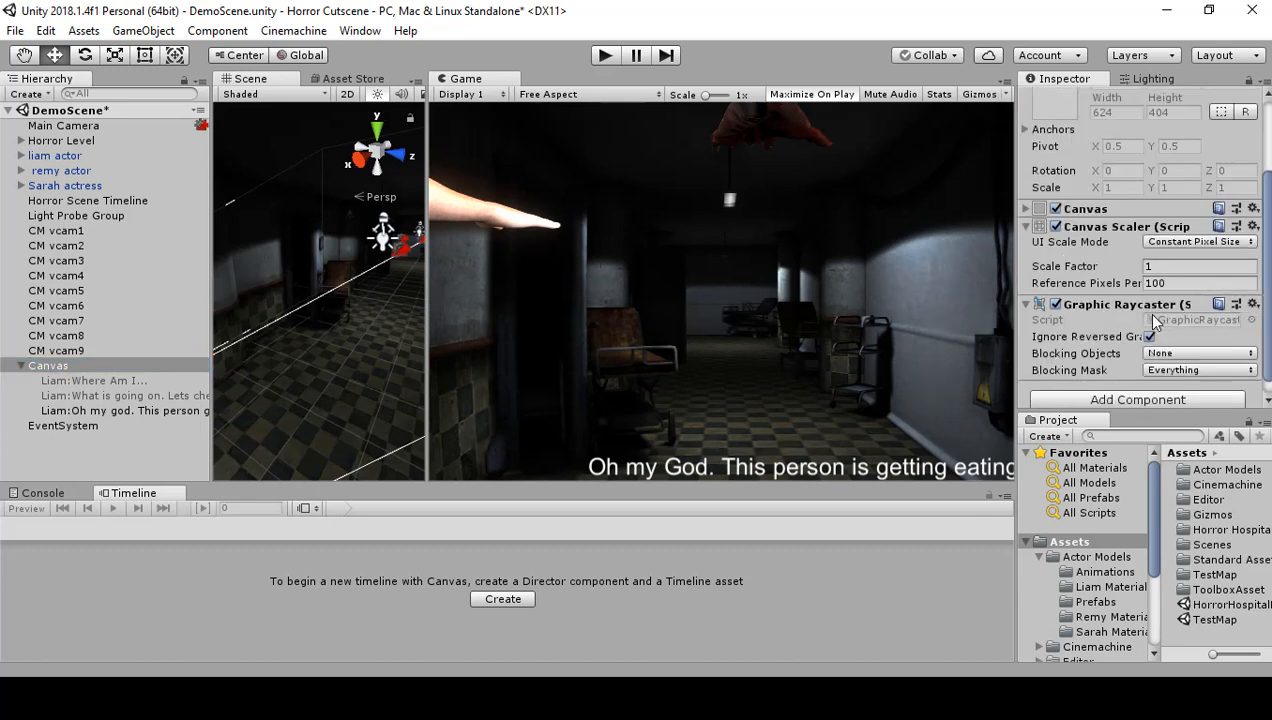
{"action": "left_click", "coordinate": [1026, 208]}
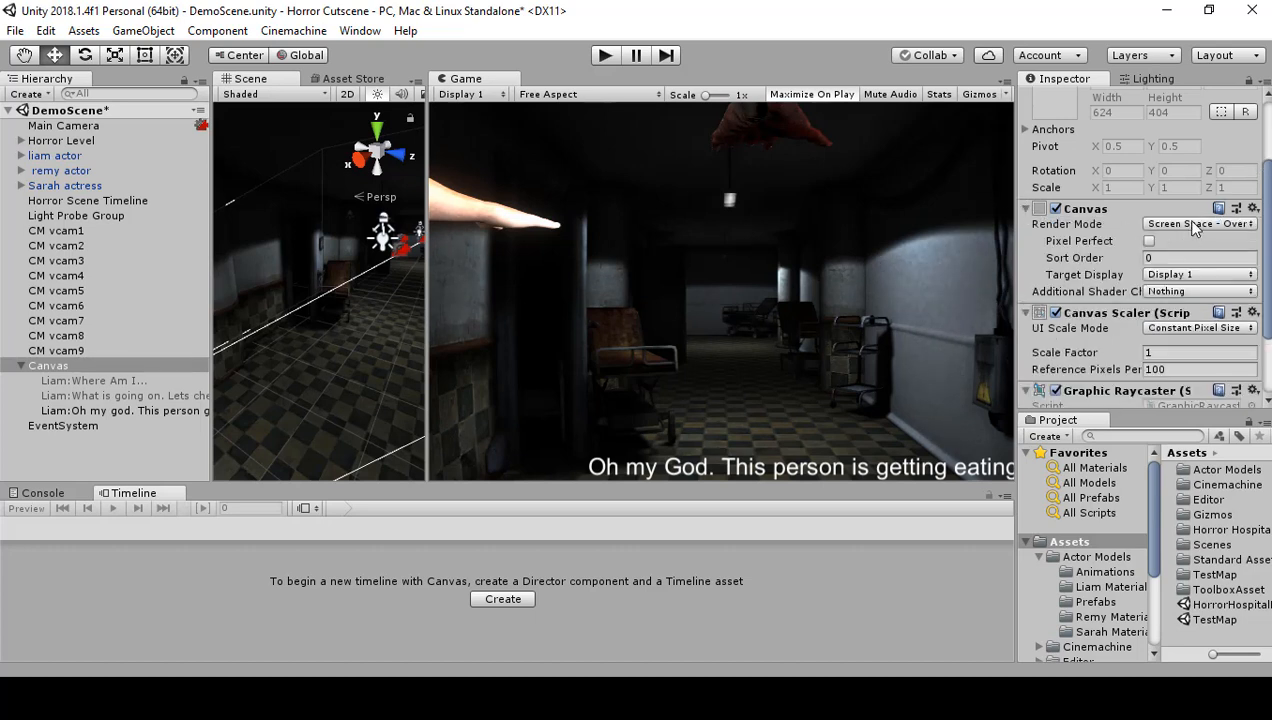
{"action": "left_click", "coordinate": [1160, 330]}
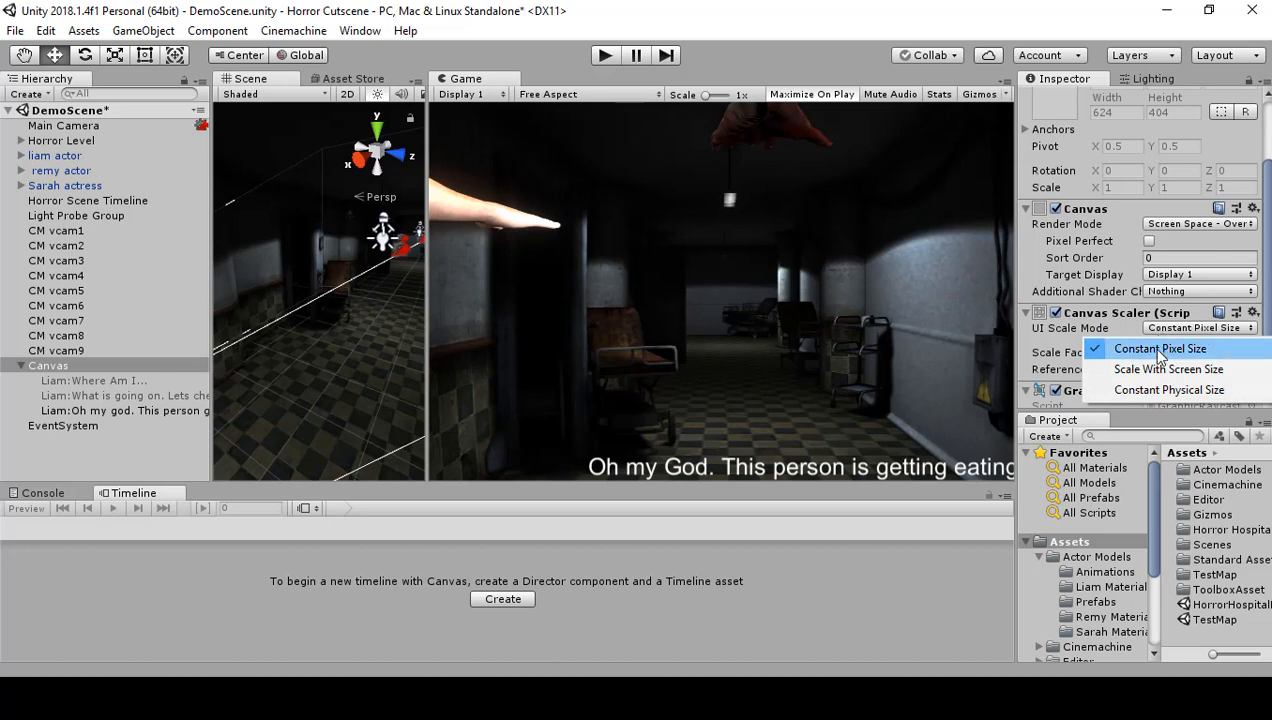
{"action": "left_click", "coordinate": [1158, 370]}
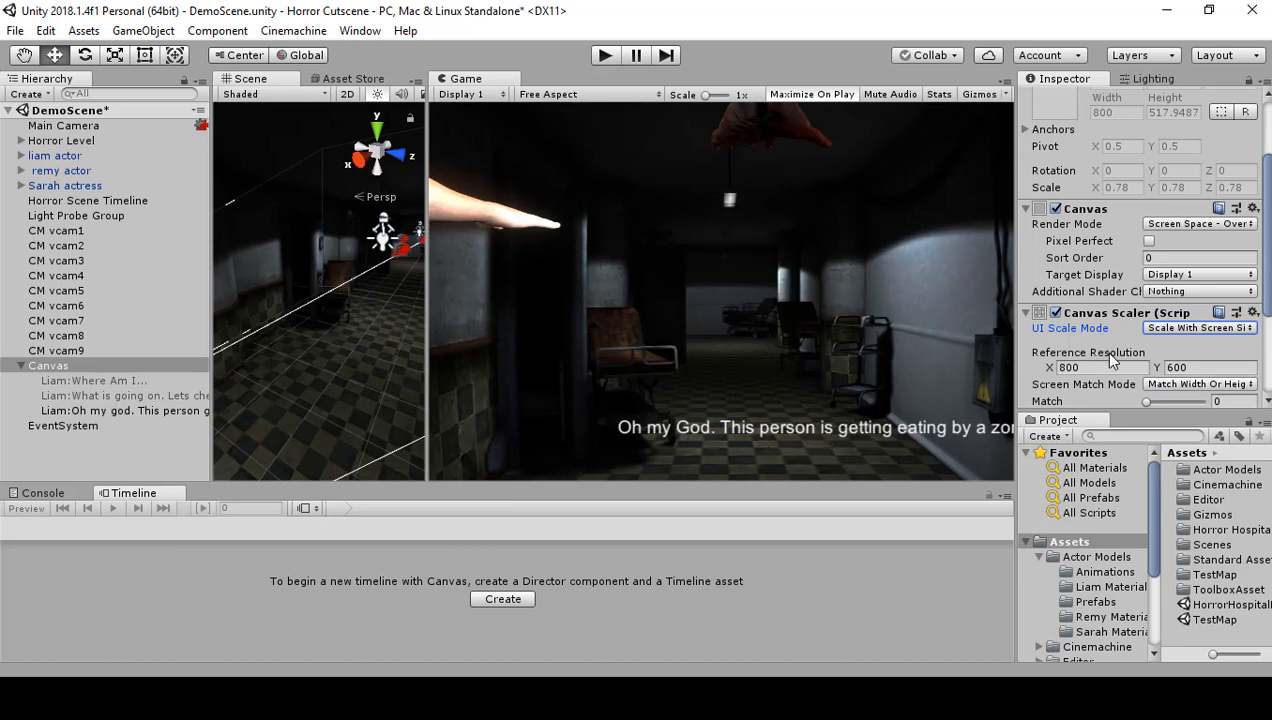
{"action": "left_click", "coordinate": [149, 408]}
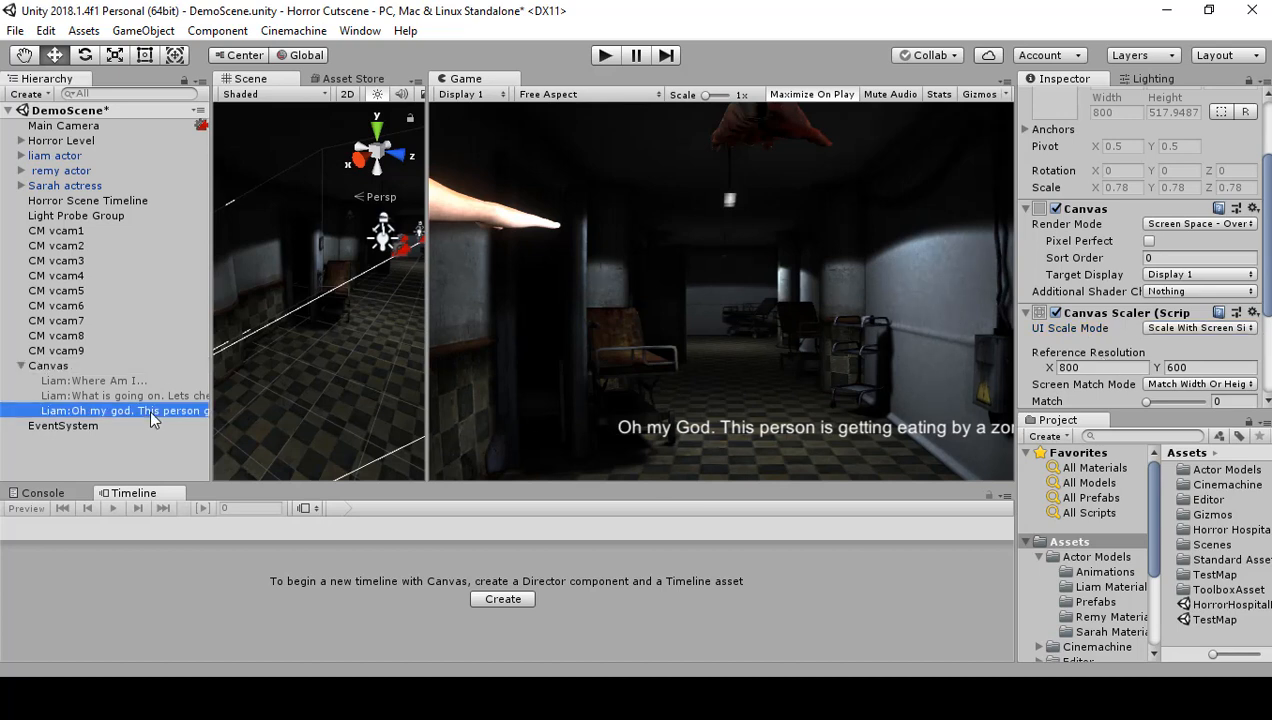
{"action": "left_click", "coordinate": [151, 409]}
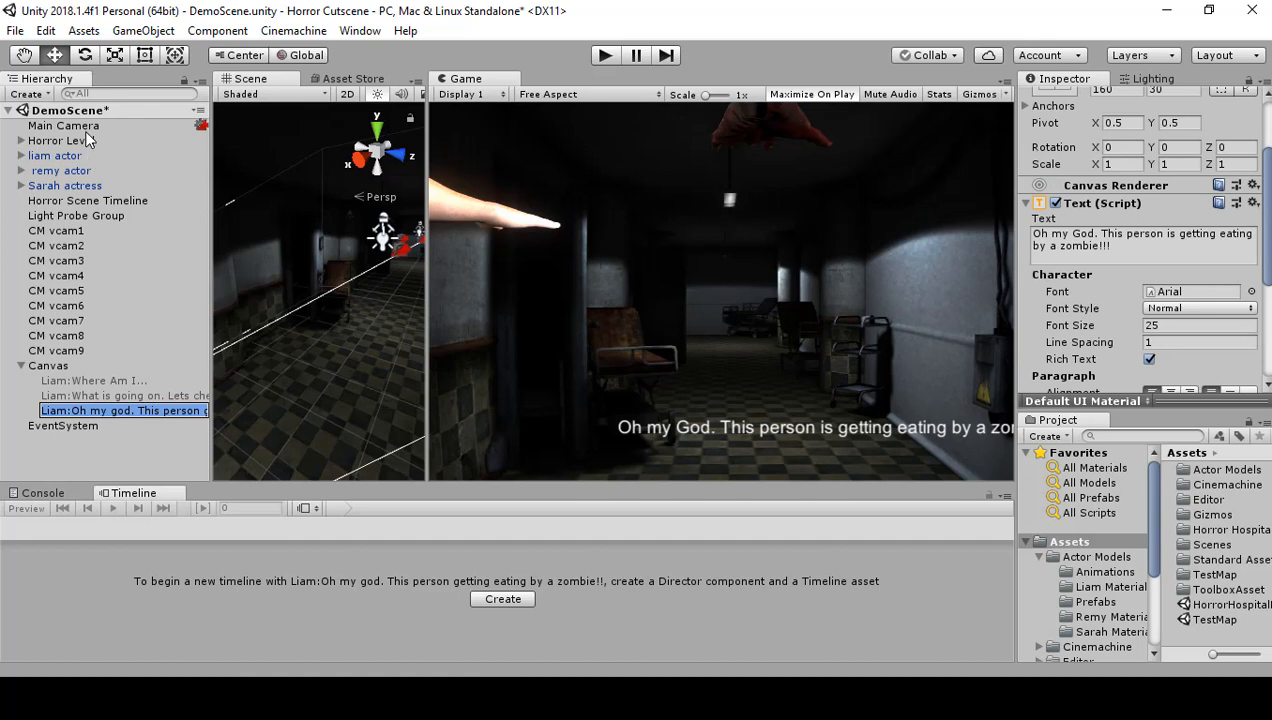
{"action": "left_click", "coordinate": [83, 202]}
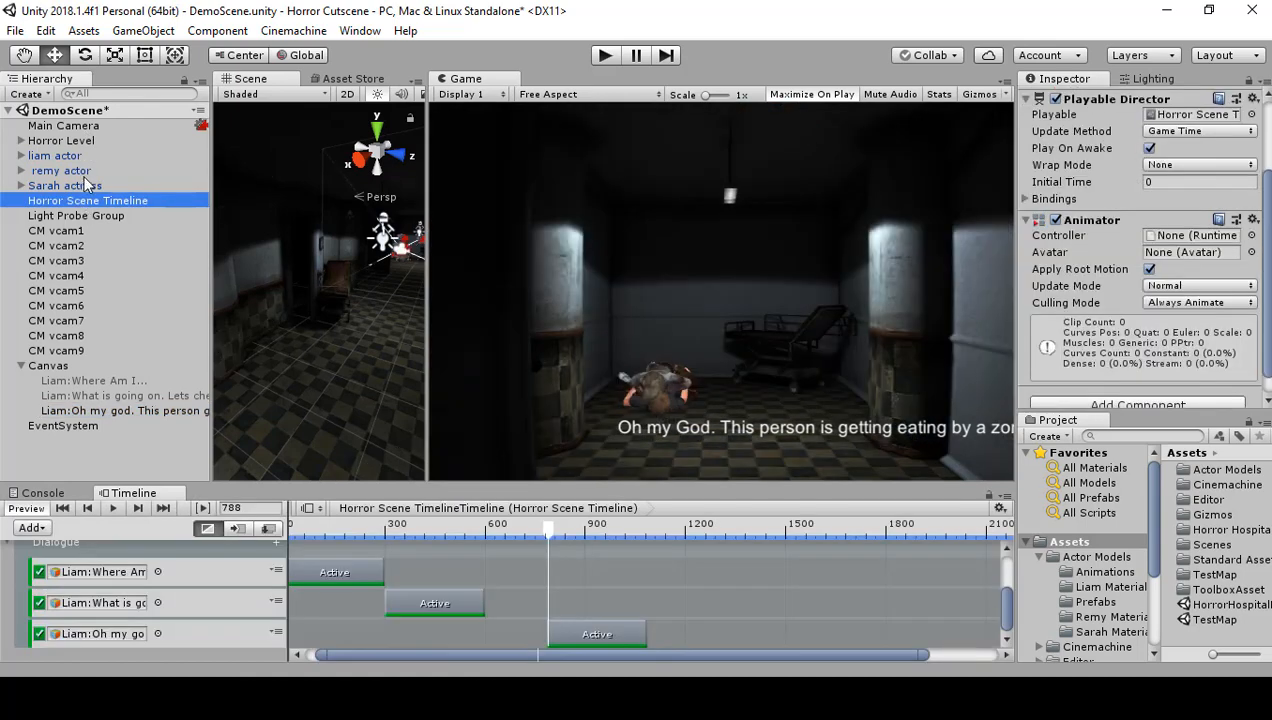
{"action": "left_click", "coordinate": [81, 127]}
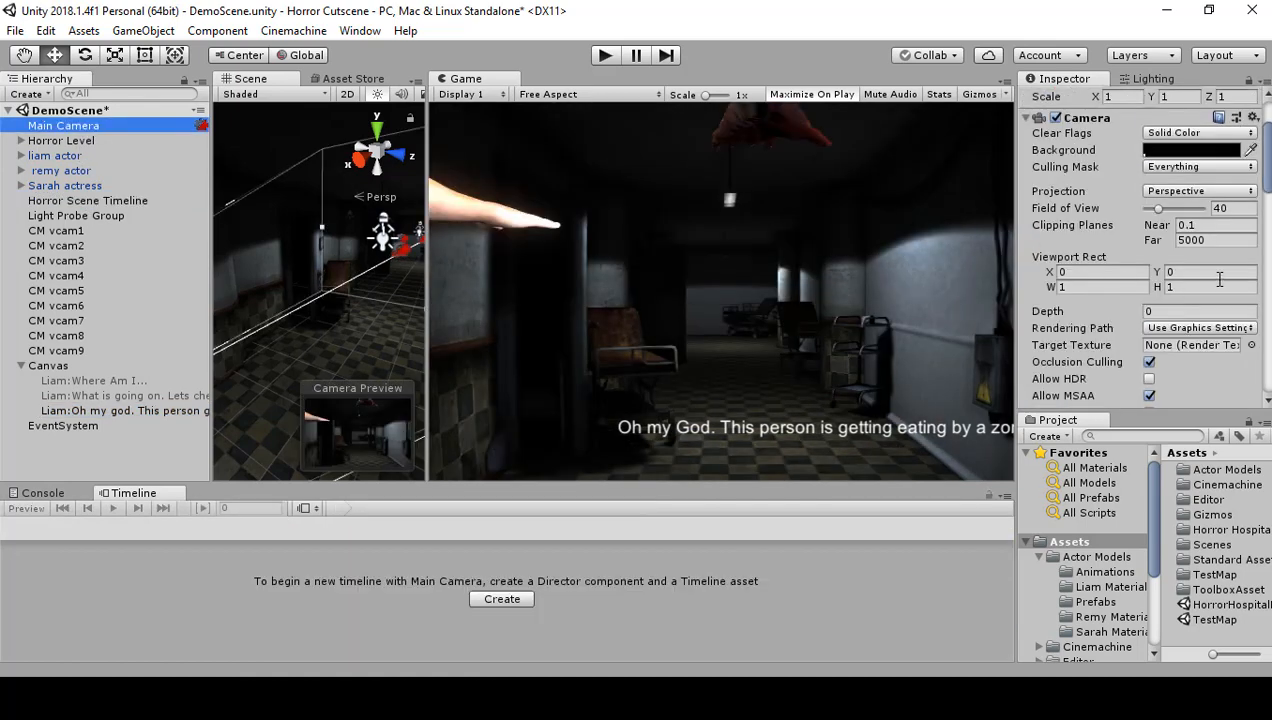
Try the Screen Space - Camera render mode on the Canvas with Main Camera assigned, and return it to Screen Space - Overlay.
{"action": "left_click", "coordinate": [50, 366]}
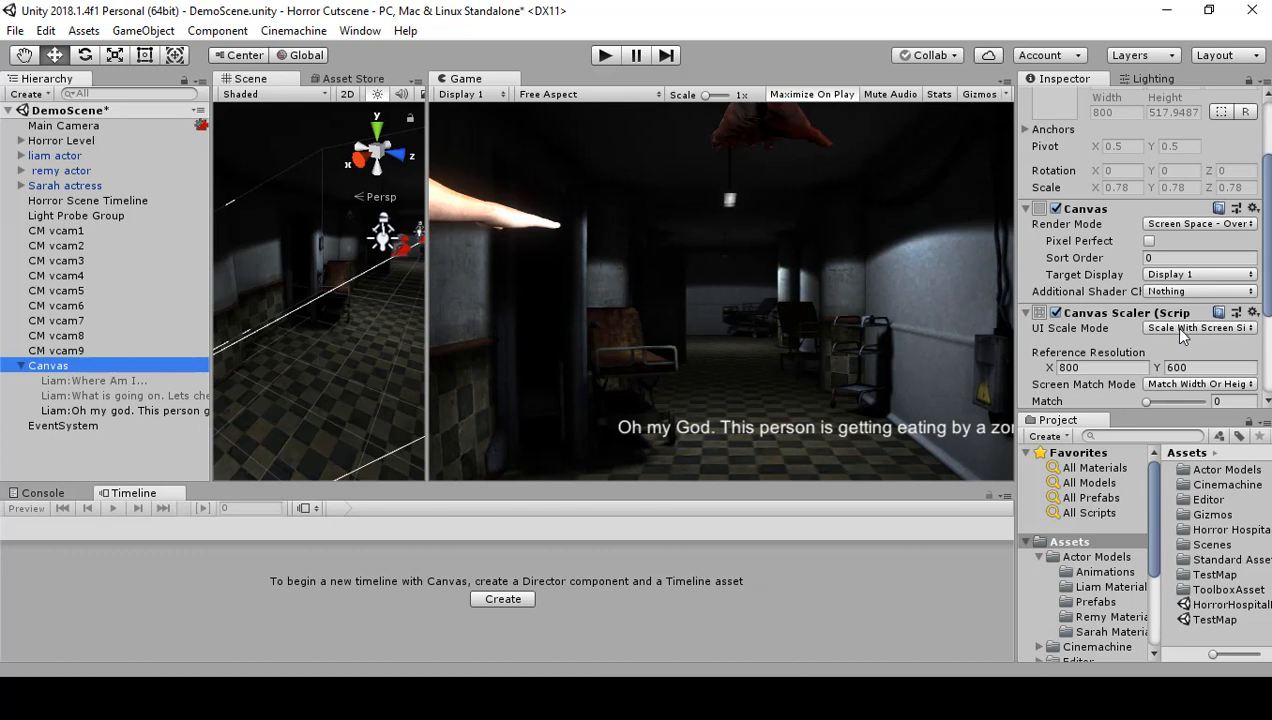
{"action": "left_click", "coordinate": [1155, 225]}
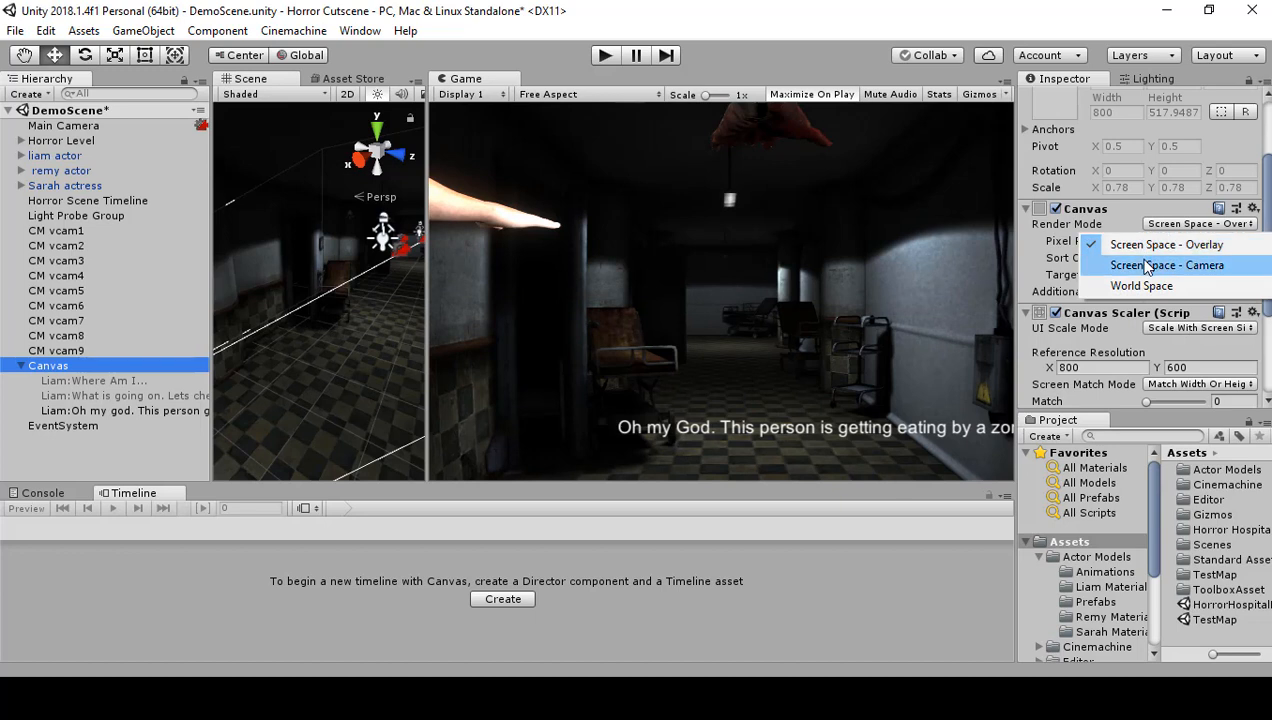
{"action": "left_click", "coordinate": [1147, 264]}
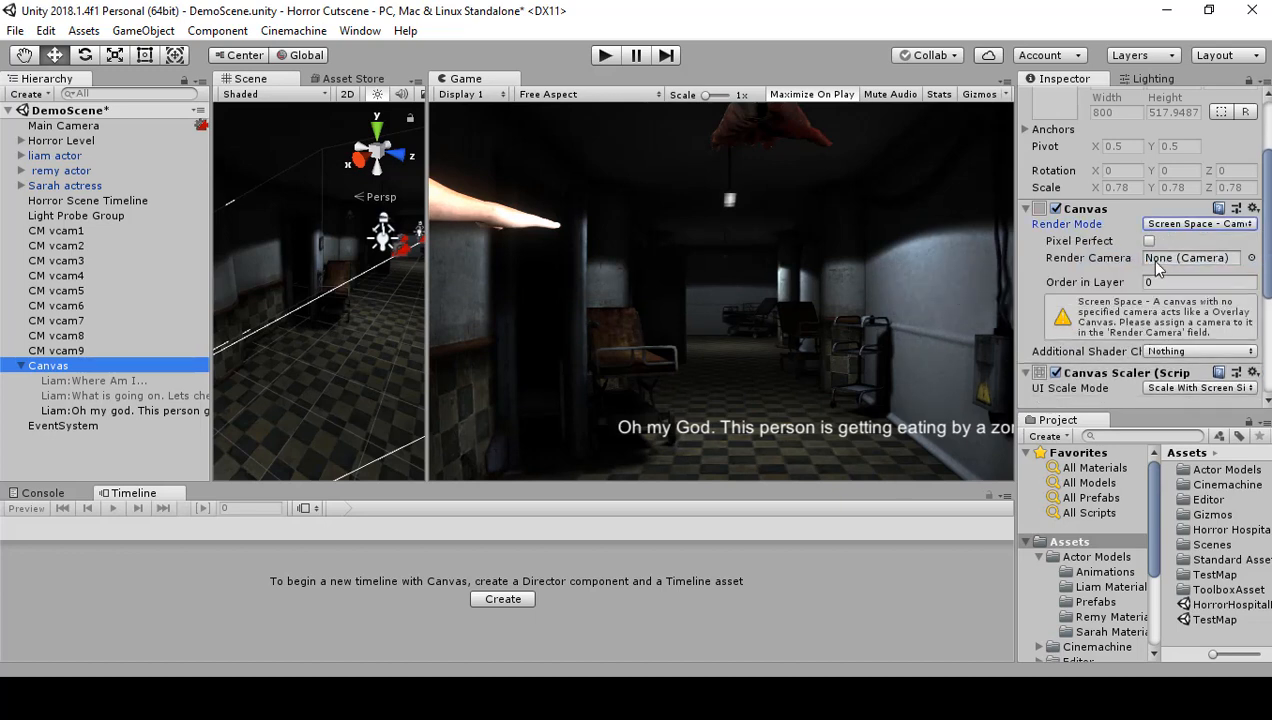
{"action": "left_click_drag", "start_coordinate": [95, 126], "coordinate": [1158, 271]}
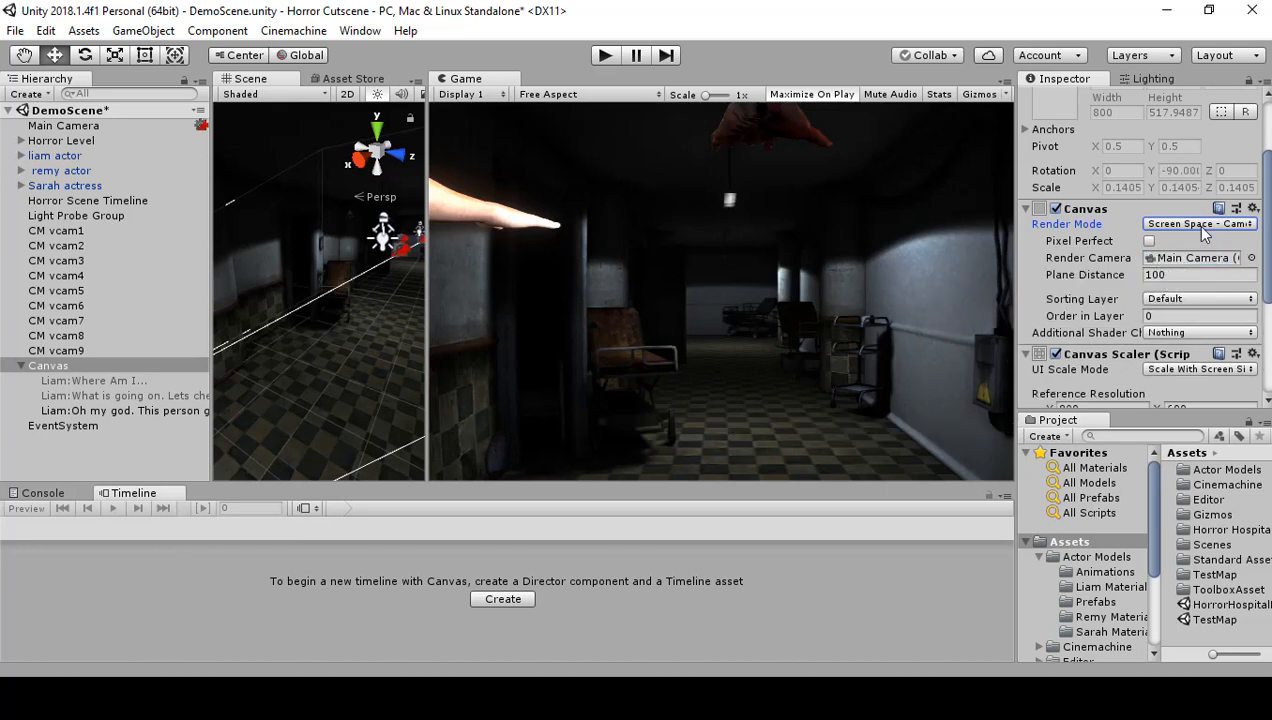
{"action": "left_click", "coordinate": [1203, 226]}
{"action": "left_click", "coordinate": [1176, 246]}
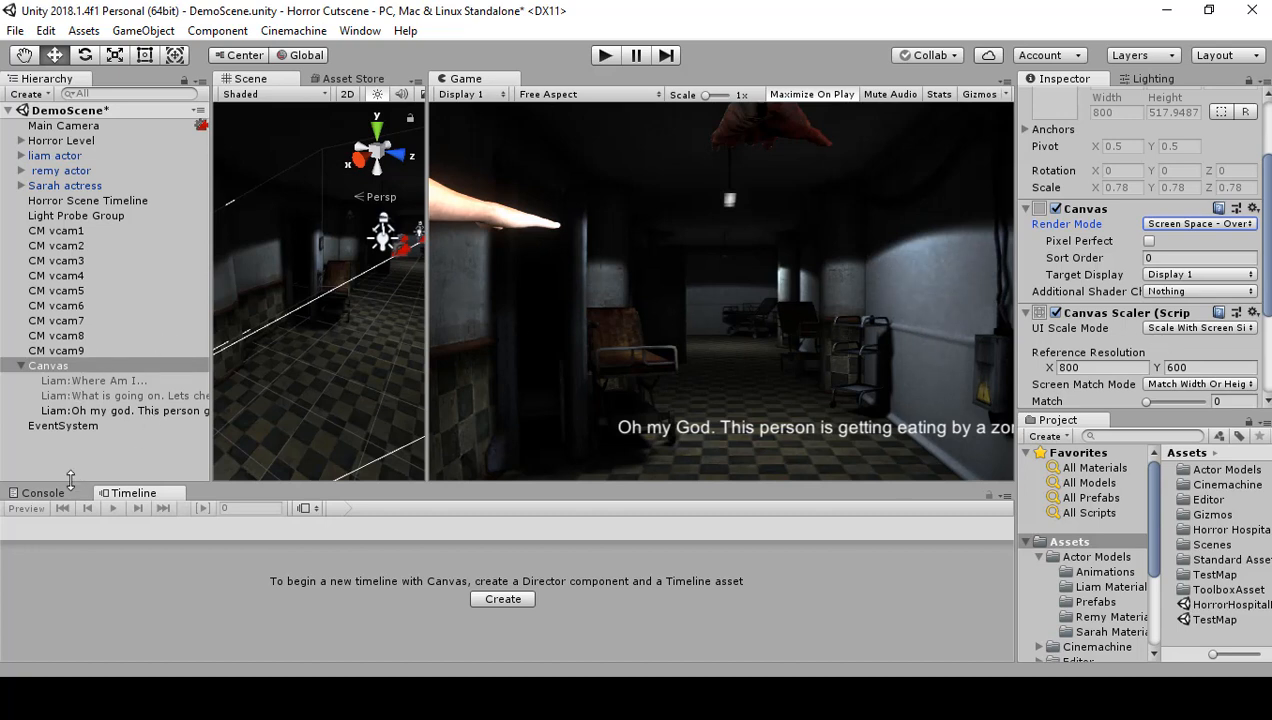
Scrub the Horror Scene Timeline to about frame 998 to preview the third dialogue text.
{"action": "left_click", "coordinate": [82, 203]}
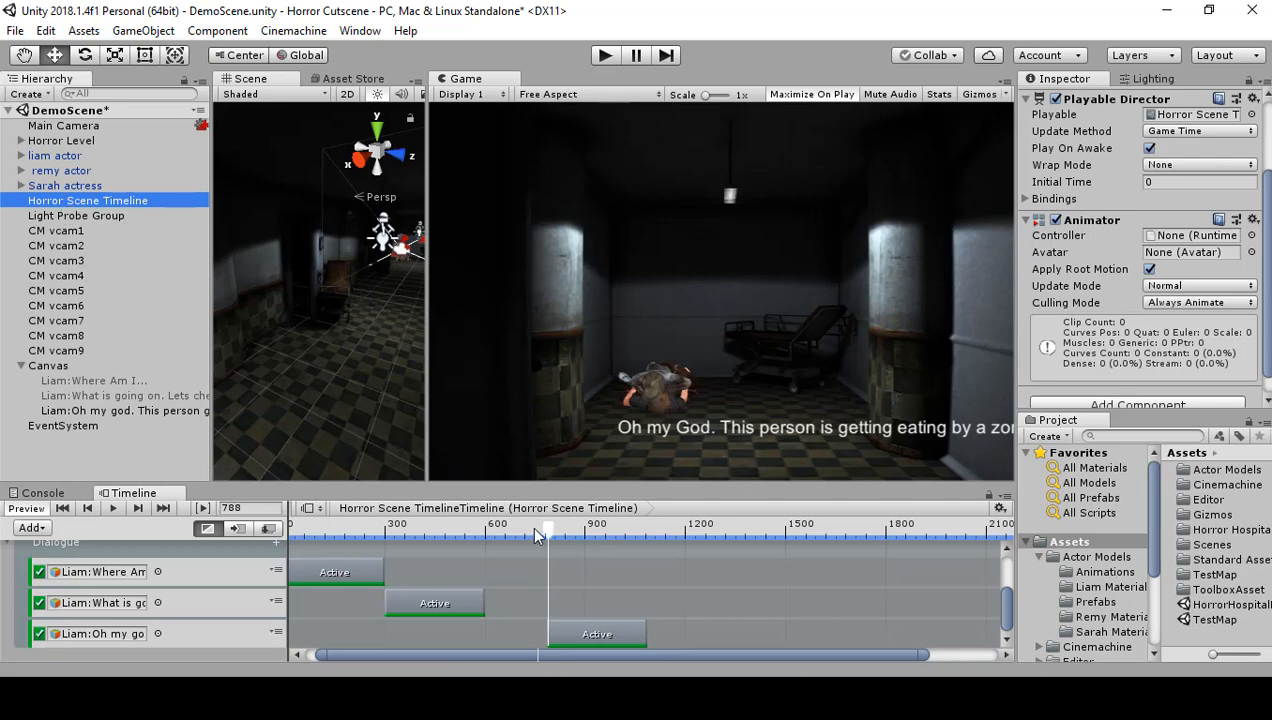
{"action": "left_click_drag", "start_coordinate": [547, 530], "coordinate": [619, 541]}
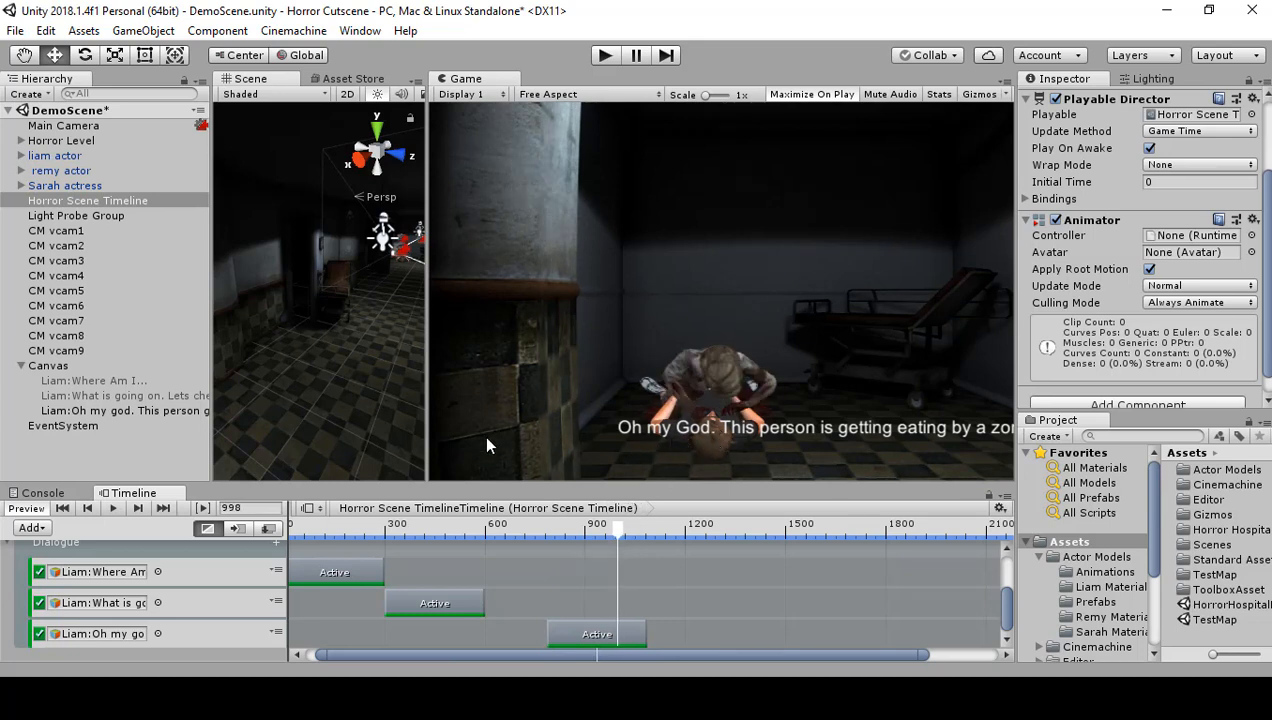
Shift the third Liam text, "Oh my God. This person is getting eating by a zombie!!!", horizontally to Pos X -219.5.
{"action": "left_click", "coordinate": [79, 410]}
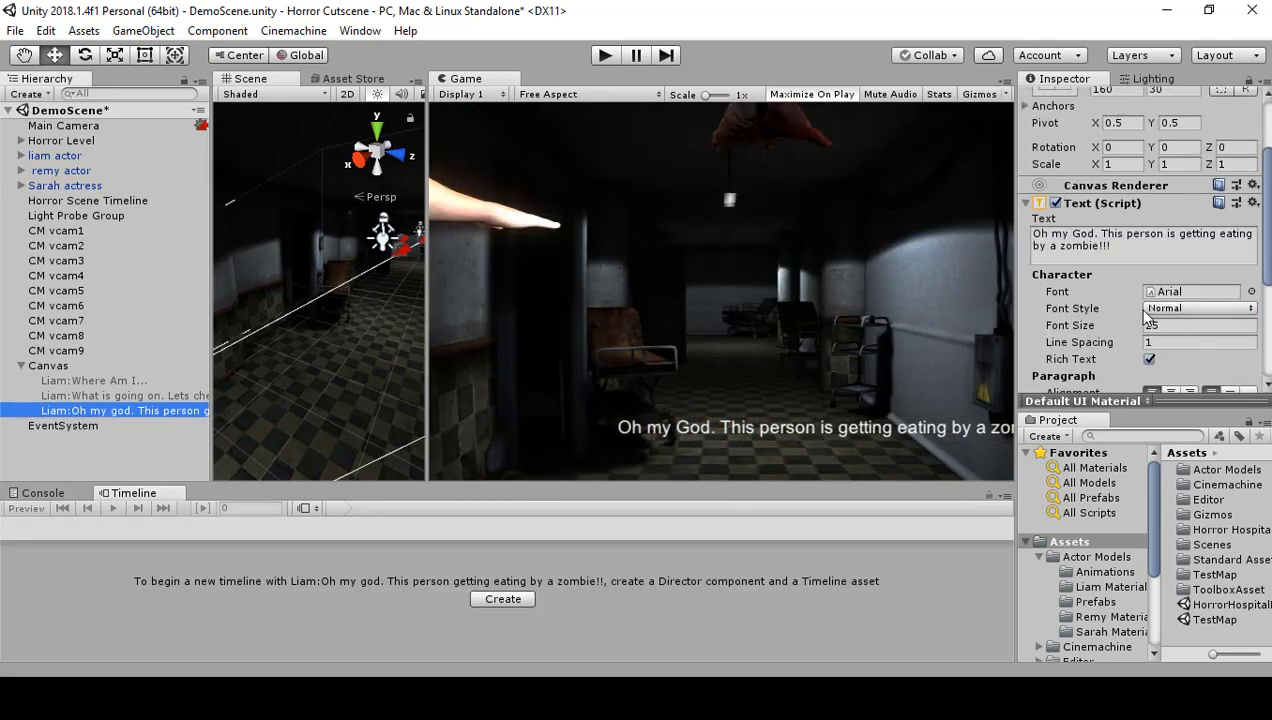
{"action": "scroll", "coordinate": [1128, 309], "scroll_direction": "up", "scroll_amount": 3}
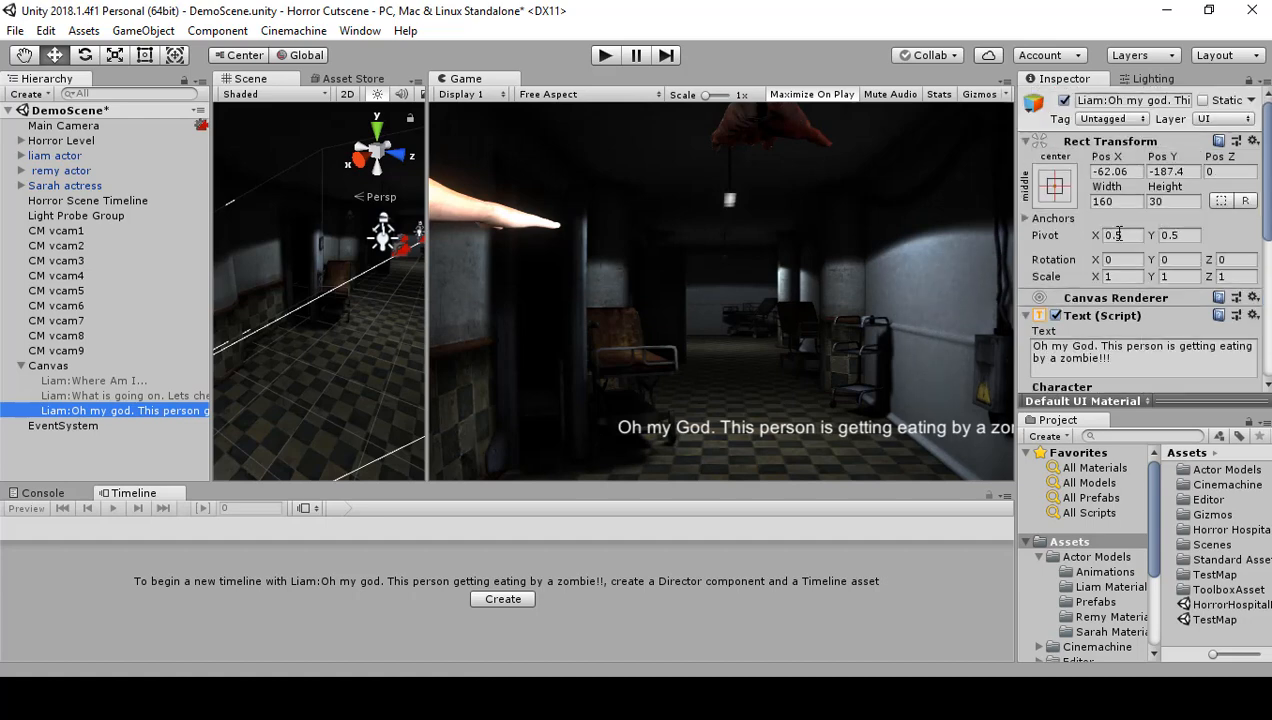
{"action": "left_click_drag", "start_coordinate": [1110, 152], "coordinate": [261, 257]}
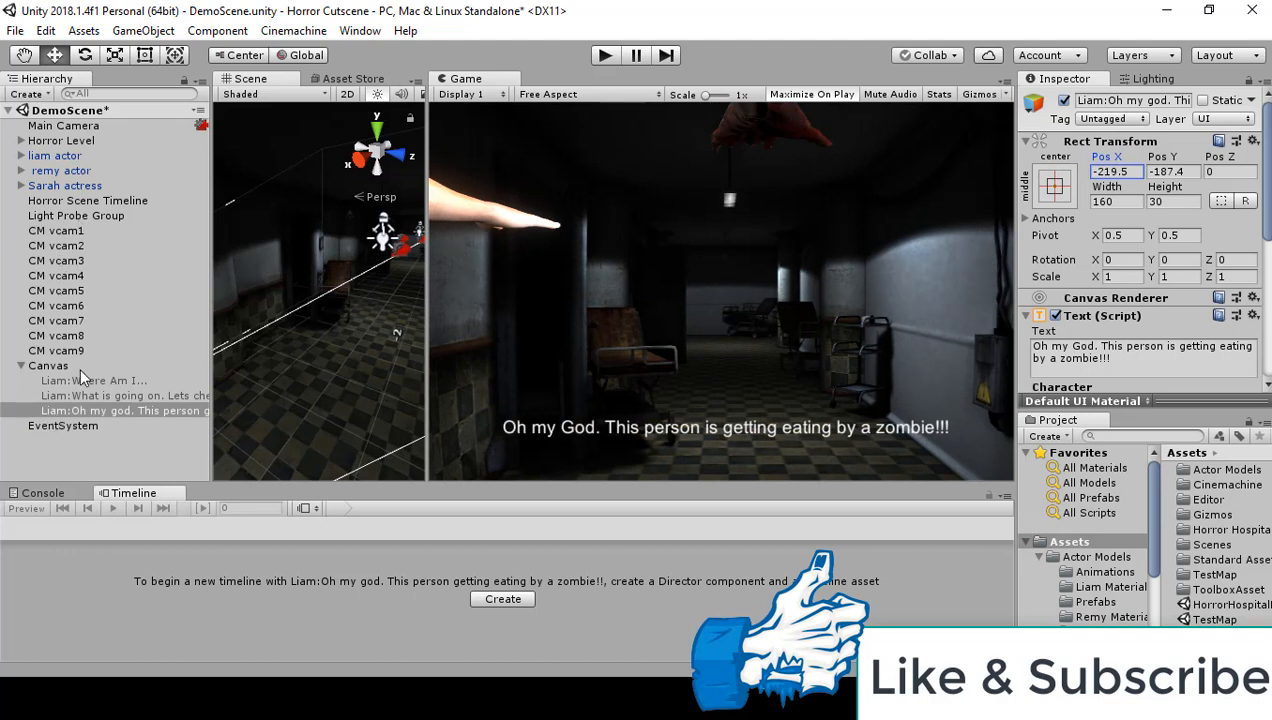
Add an activation track to the Horror Scene Timeline and move its clip to start at frame 1271.
{"action": "left_click", "coordinate": [85, 201]}
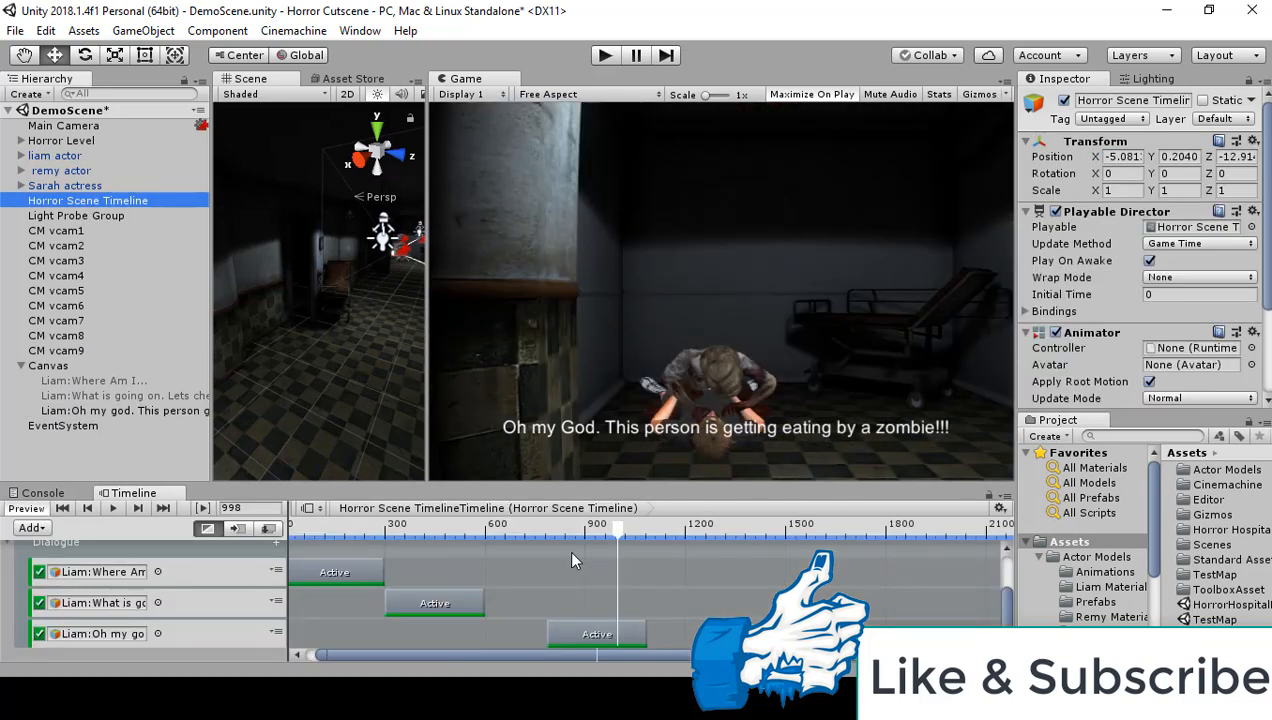
{"action": "left_click_drag", "start_coordinate": [618, 537], "coordinate": [710, 530]}
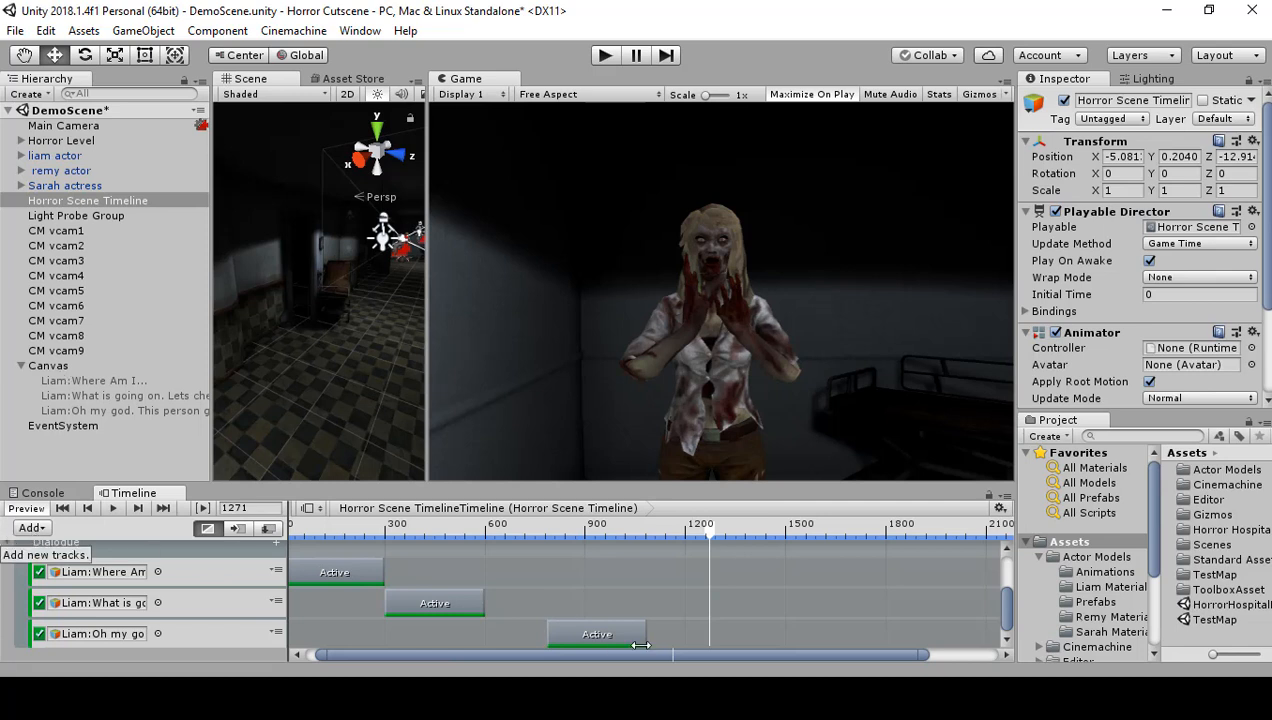
{"action": "left_click", "coordinate": [45, 528]}
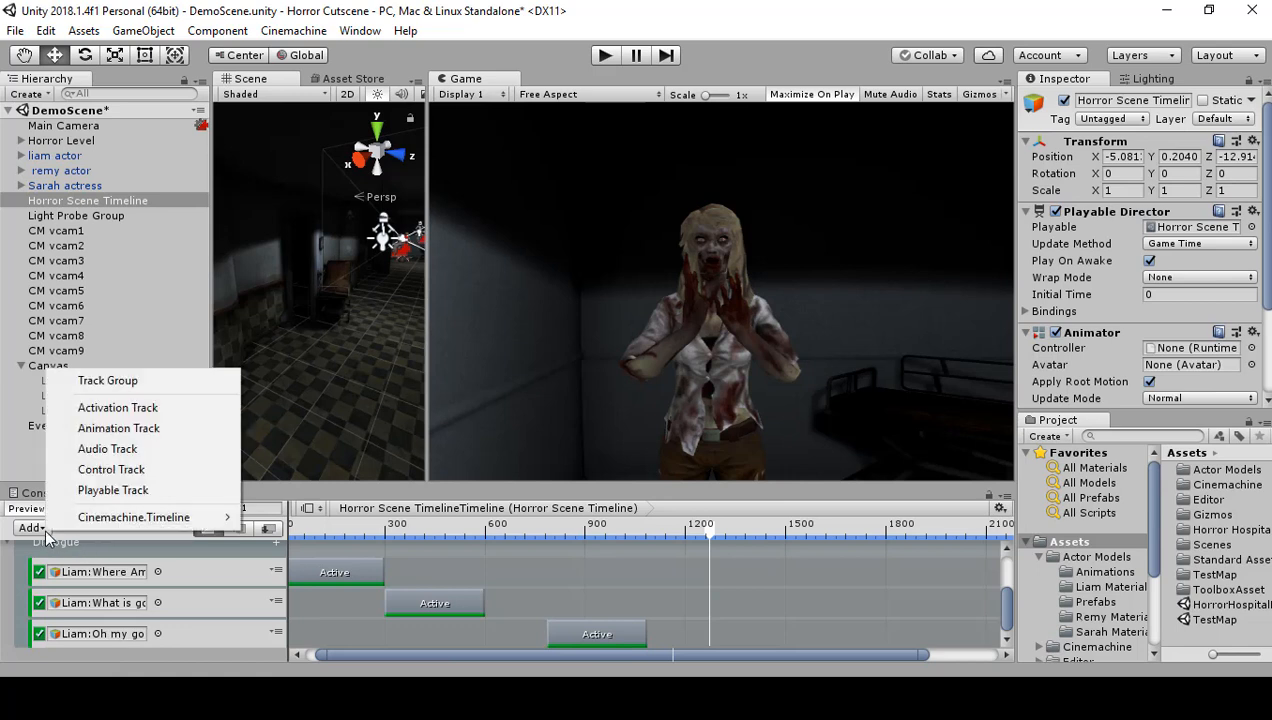
{"action": "left_click", "coordinate": [128, 408]}
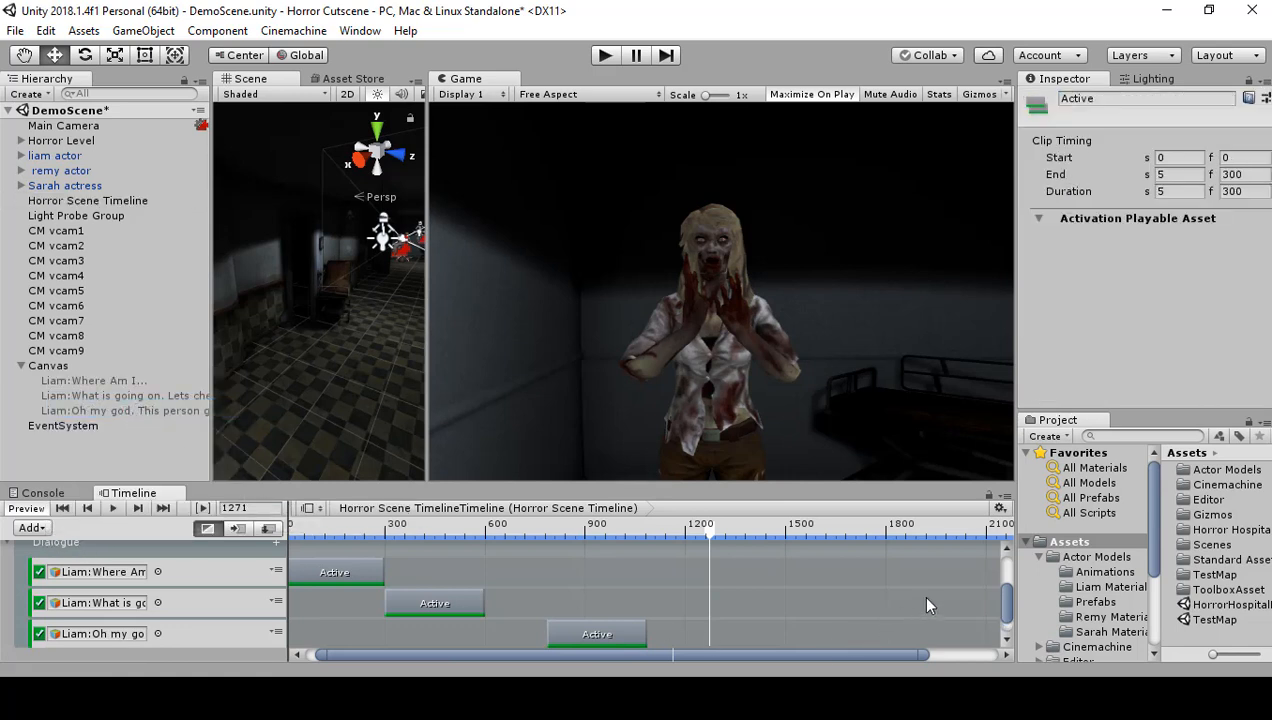
{"action": "scroll", "coordinate": [1005, 600], "scroll_direction": "down", "scroll_amount": 3}
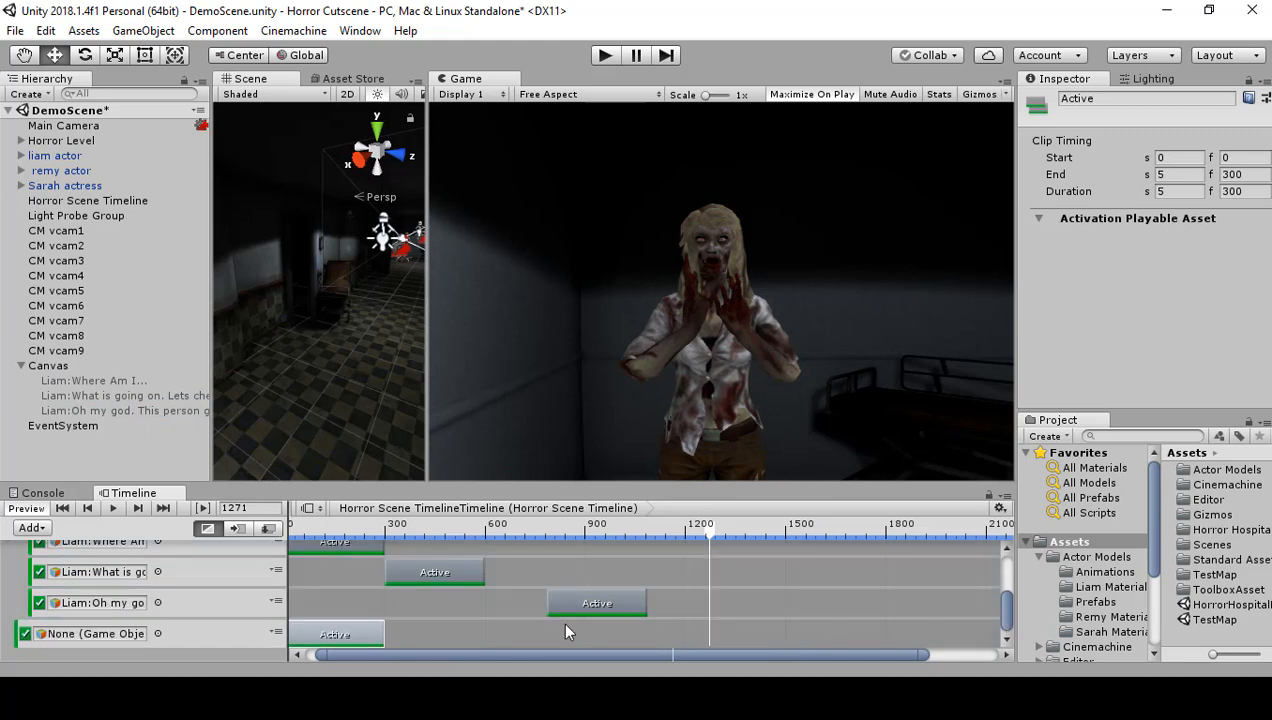
{"action": "left_click_drag", "start_coordinate": [343, 637], "coordinate": [774, 641]}
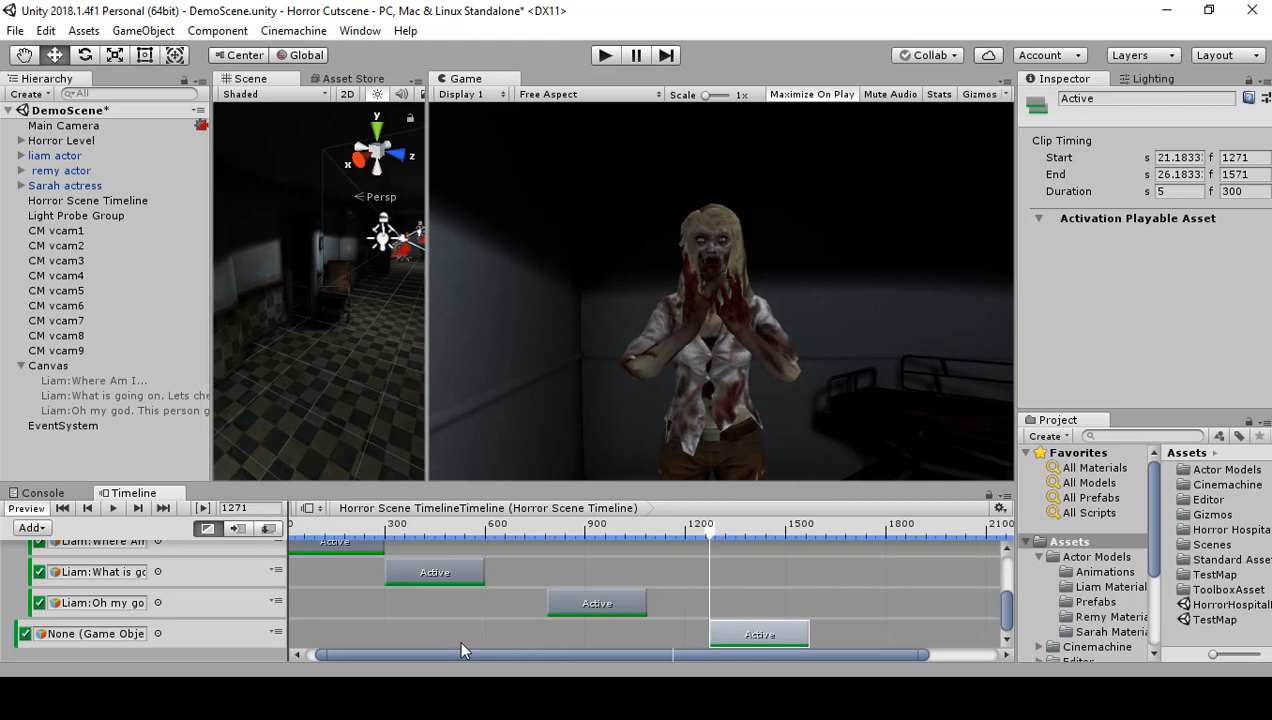
Move the new unbound activation track into the Dialogue group, below the third Liam track.
{"action": "scroll", "coordinate": [235, 630], "scroll_direction": "up", "scroll_amount": 3}
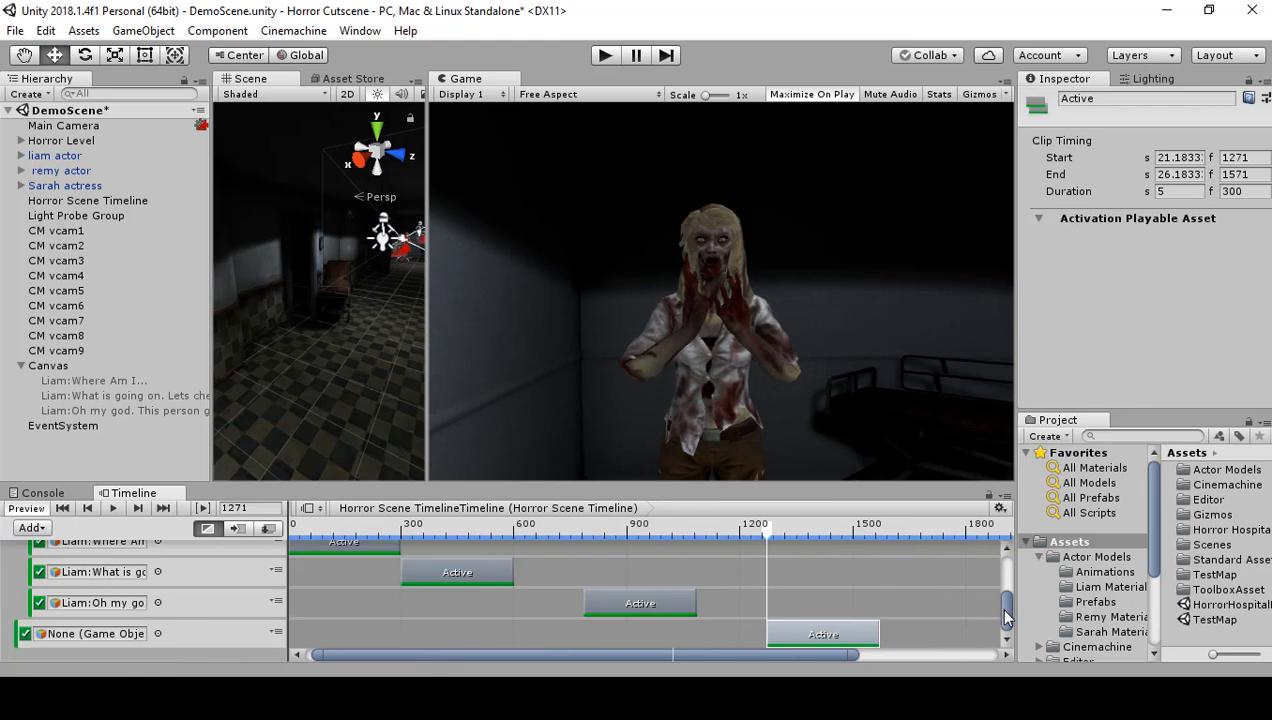
{"action": "left_click", "coordinate": [239, 637]}
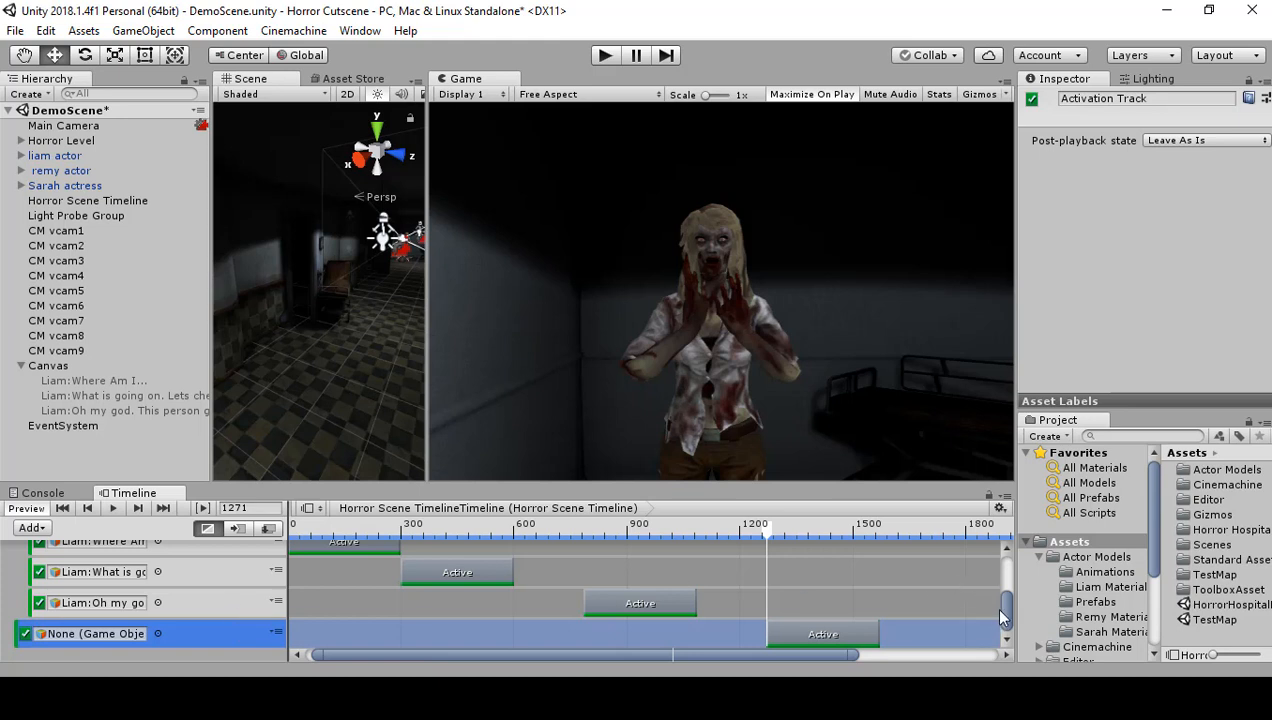
{"action": "left_click", "coordinate": [999, 610]}
{"action": "mouse_move", "coordinate": [1007, 623]}
{"action": "left_mouse_down"}
{"action": "mouse_move", "coordinate": [1007, 604]}
{"action": "mouse_move", "coordinate": [1007, 618]}
{"action": "left_mouse_up"}
{"action": "left_click", "coordinate": [216, 639]}
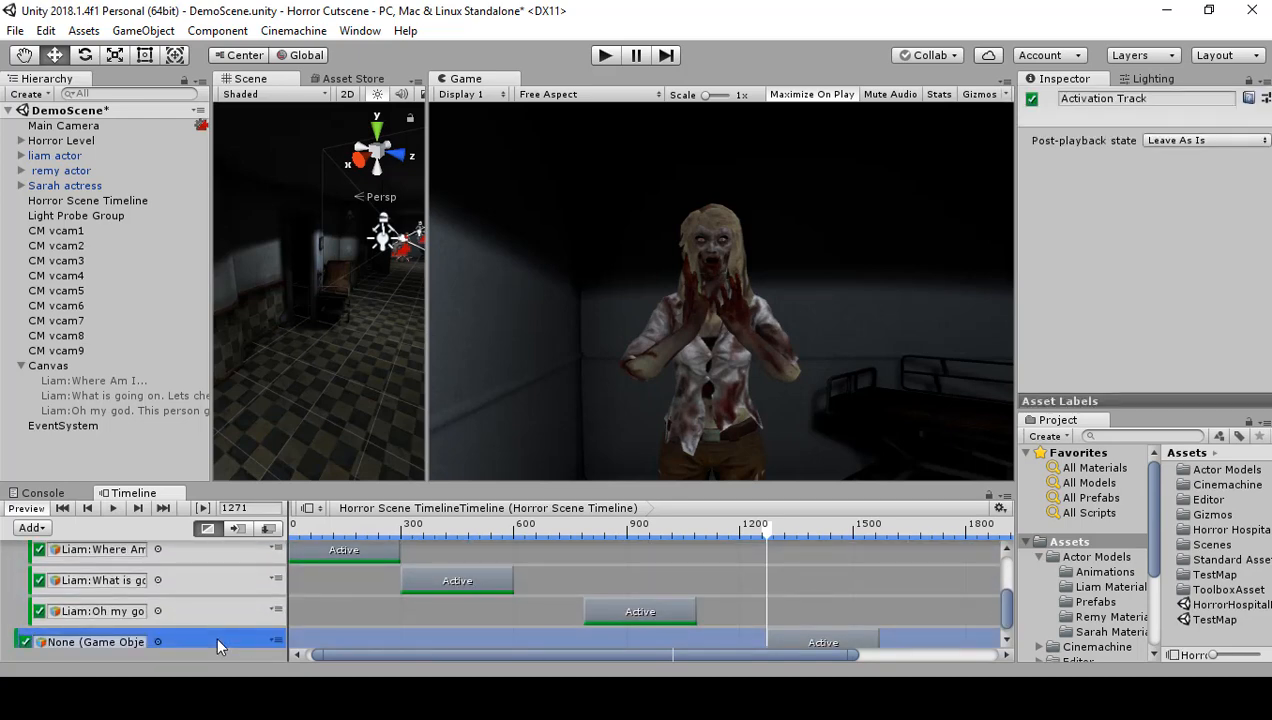
{"action": "scroll", "coordinate": [209, 590], "scroll_direction": "up", "scroll_amount": 5}
{"action": "scroll", "coordinate": [205, 612], "scroll_direction": "down", "scroll_amount": 5}
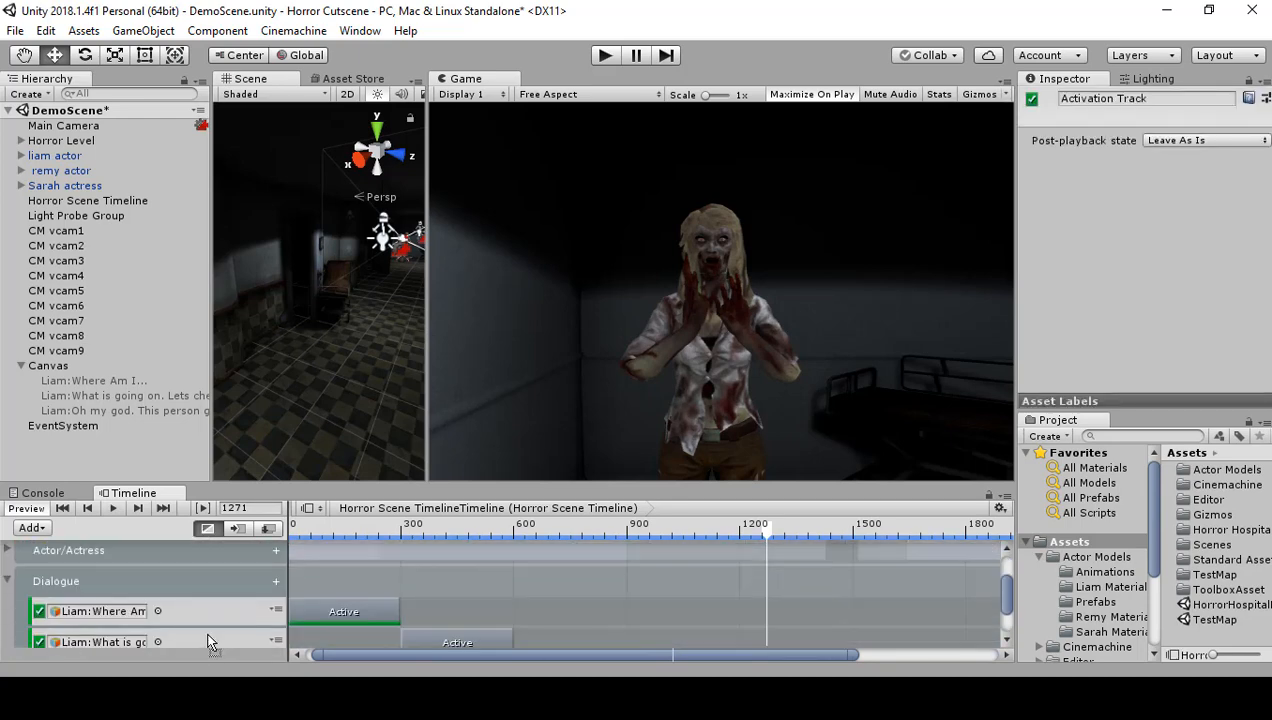
{"action": "scroll", "coordinate": [197, 580], "scroll_direction": "up", "scroll_amount": 5}
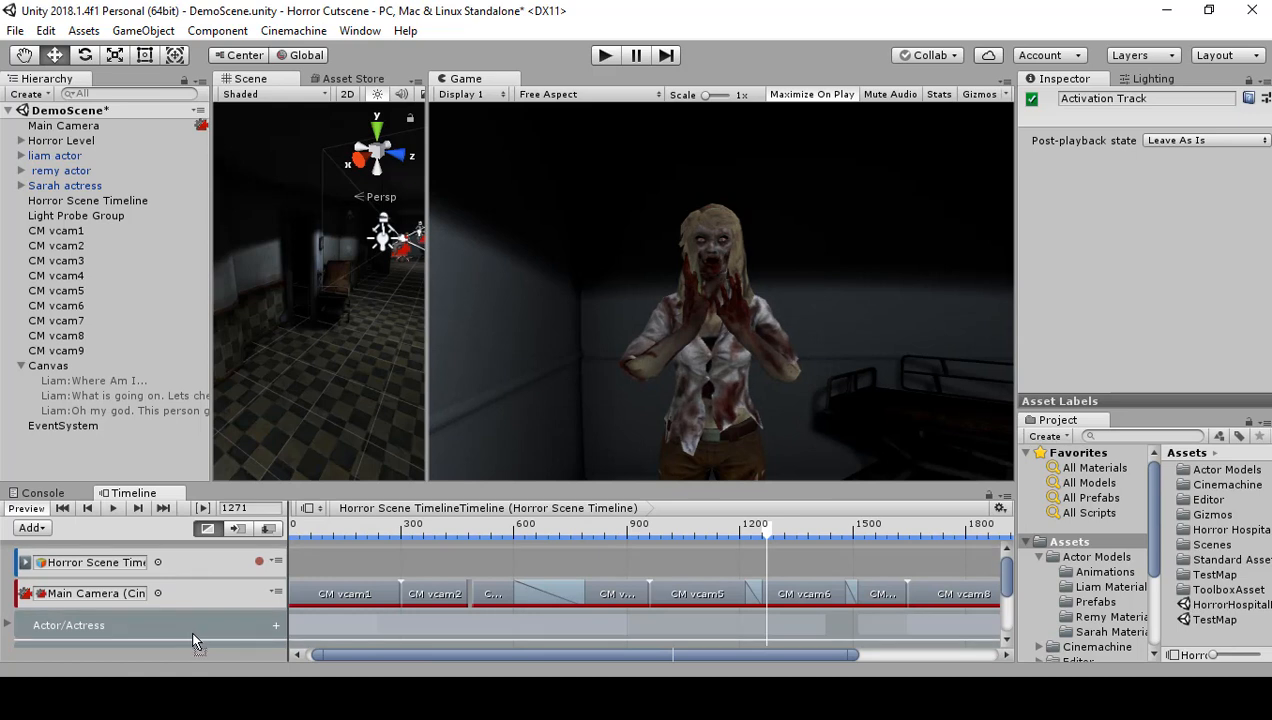
{"action": "scroll", "coordinate": [190, 640], "scroll_direction": "down", "scroll_amount": 5}
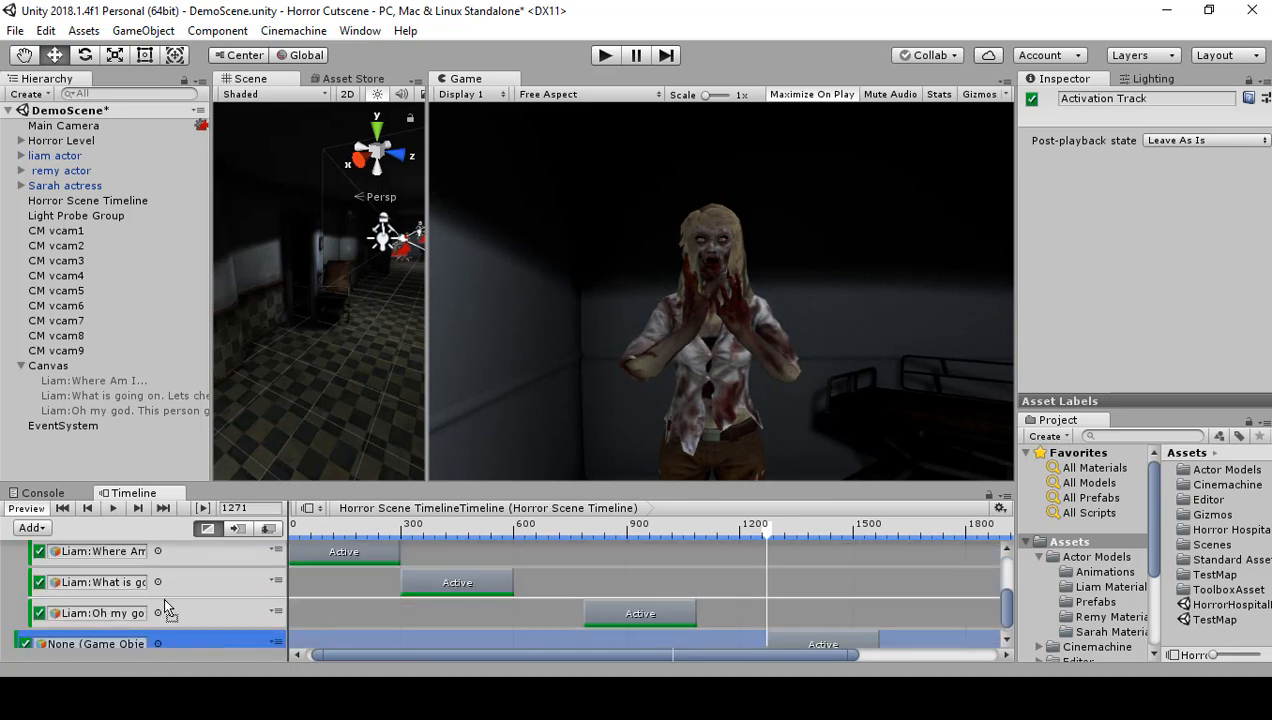
{"action": "left_click_drag", "start_coordinate": [162, 625], "coordinate": [166, 607]}
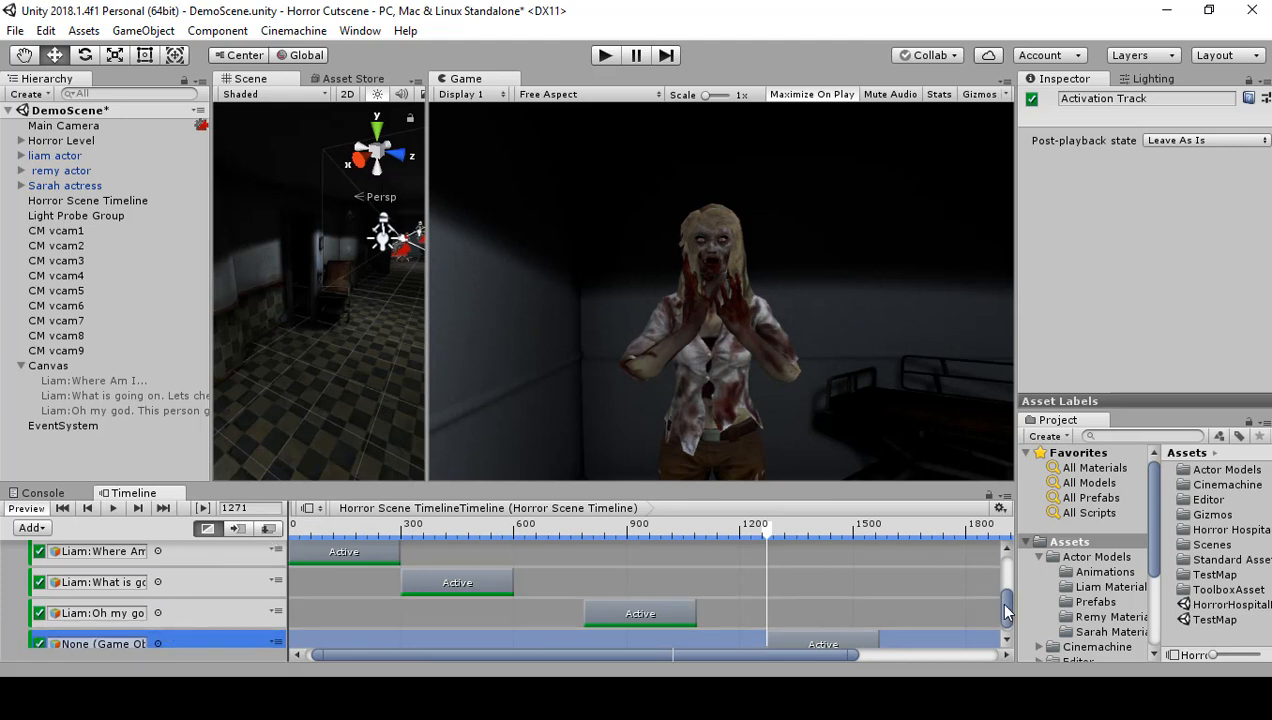
{"action": "scroll", "coordinate": [1006, 612], "scroll_direction": "down", "scroll_amount": 1}
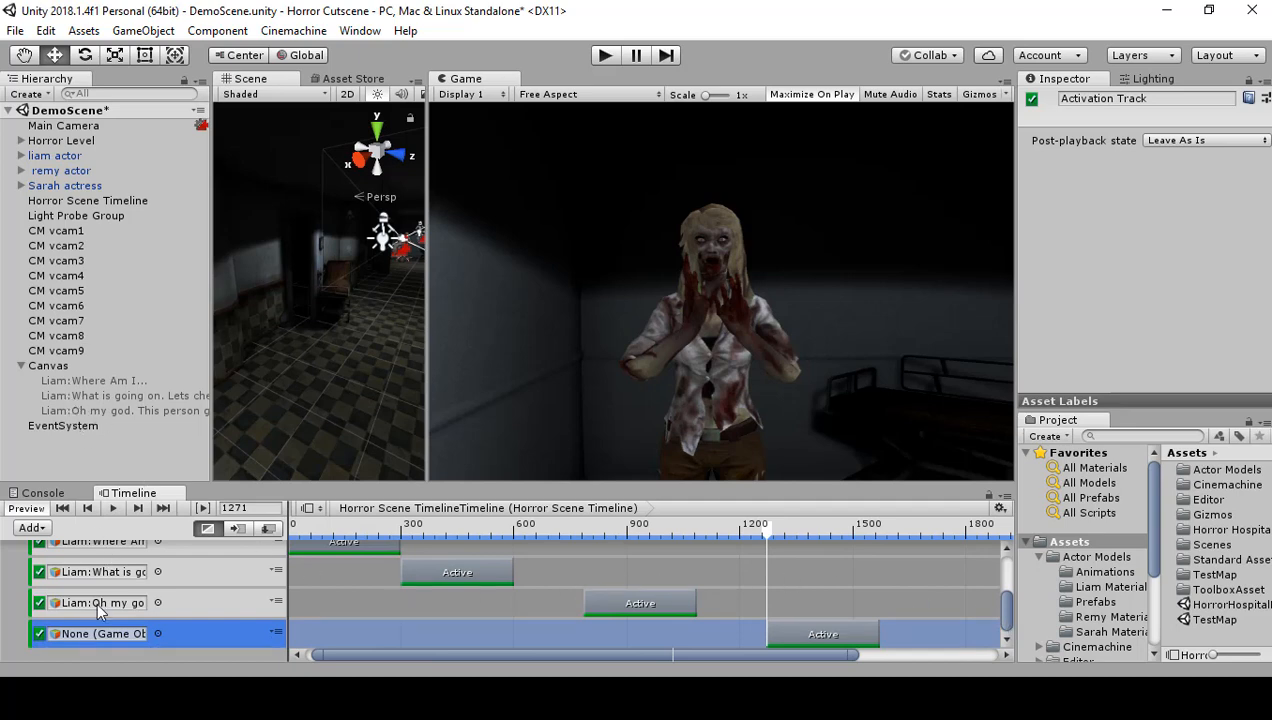
Deactivate the third Liam text object under the Canvas.
{"action": "left_click", "coordinate": [40, 367]}
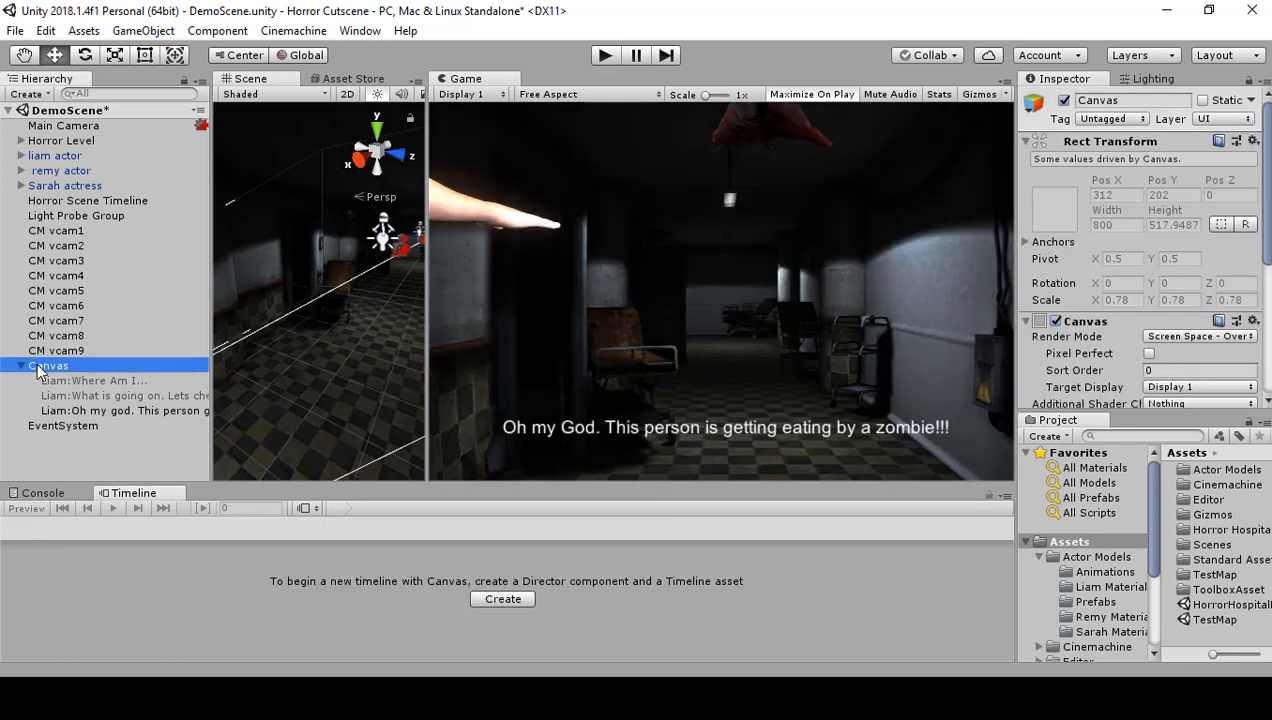
{"action": "left_click", "coordinate": [97, 410]}
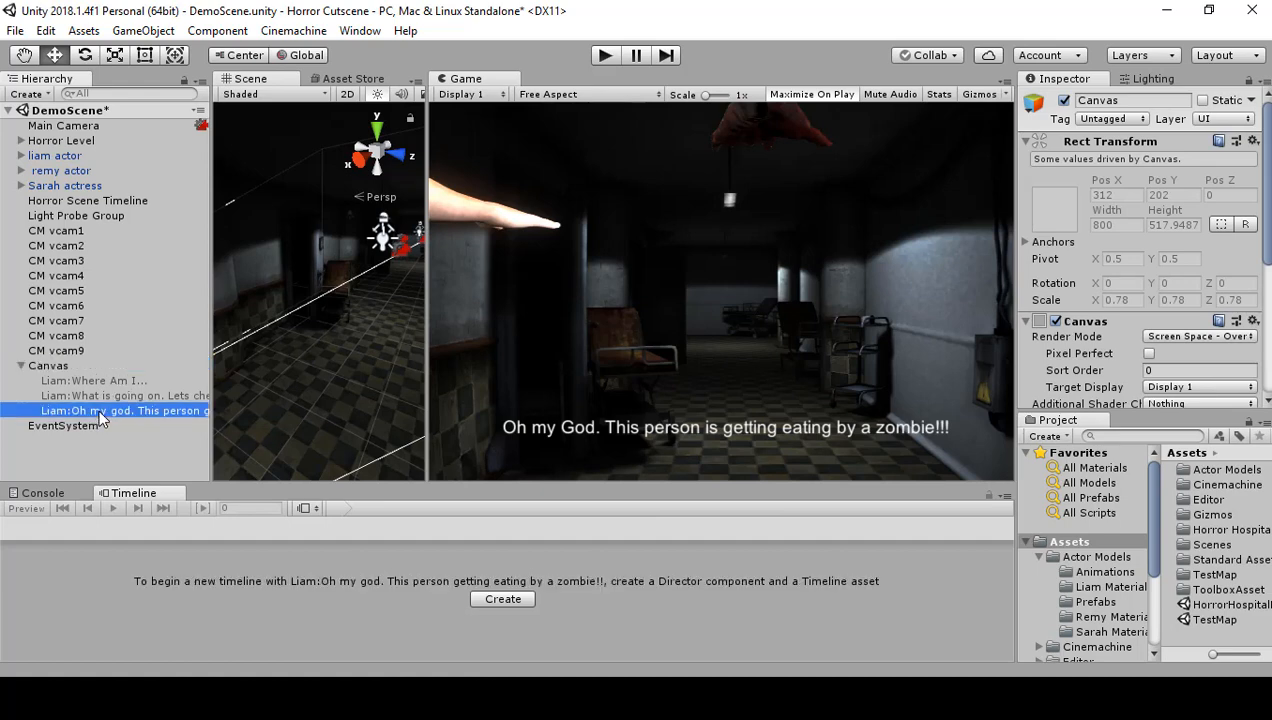
{"action": "left_click", "coordinate": [1064, 100]}
Create a UI Text object under the Canvas and rename it "Sarah:How about a kiss...handsome.".
{"action": "left_click", "coordinate": [60, 367]}
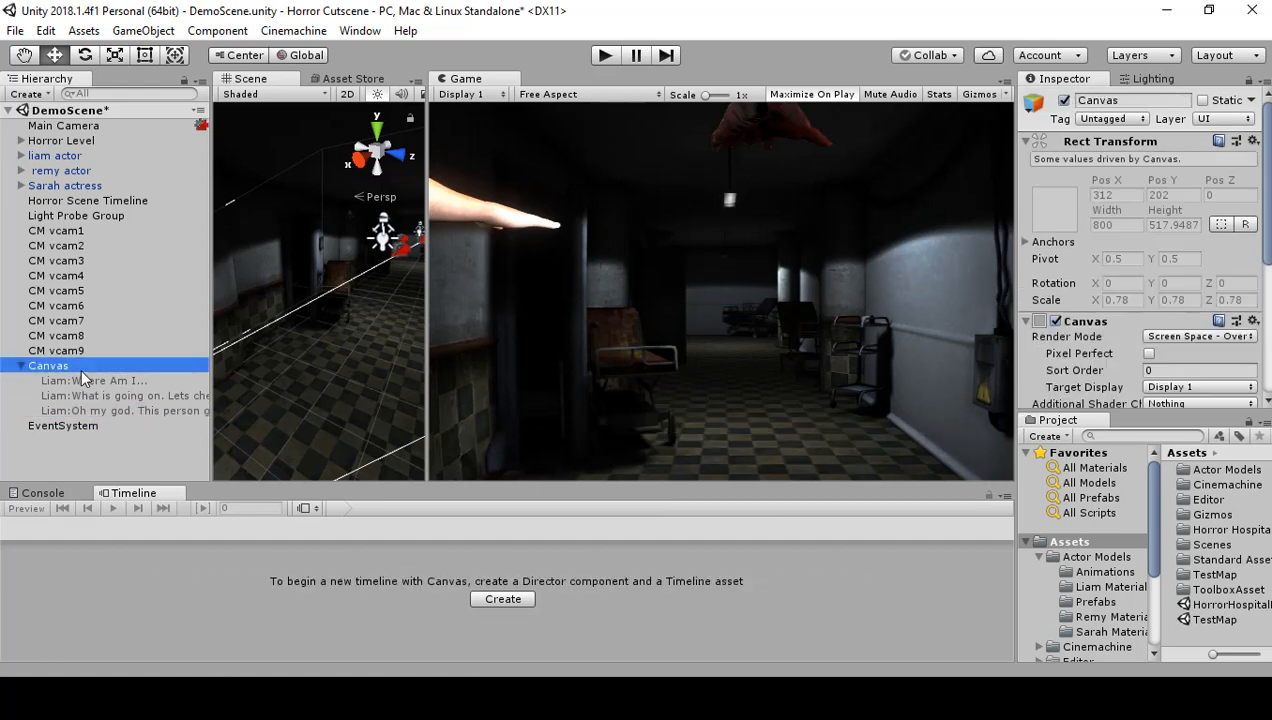
{"action": "right_click", "coordinate": [80, 368]}
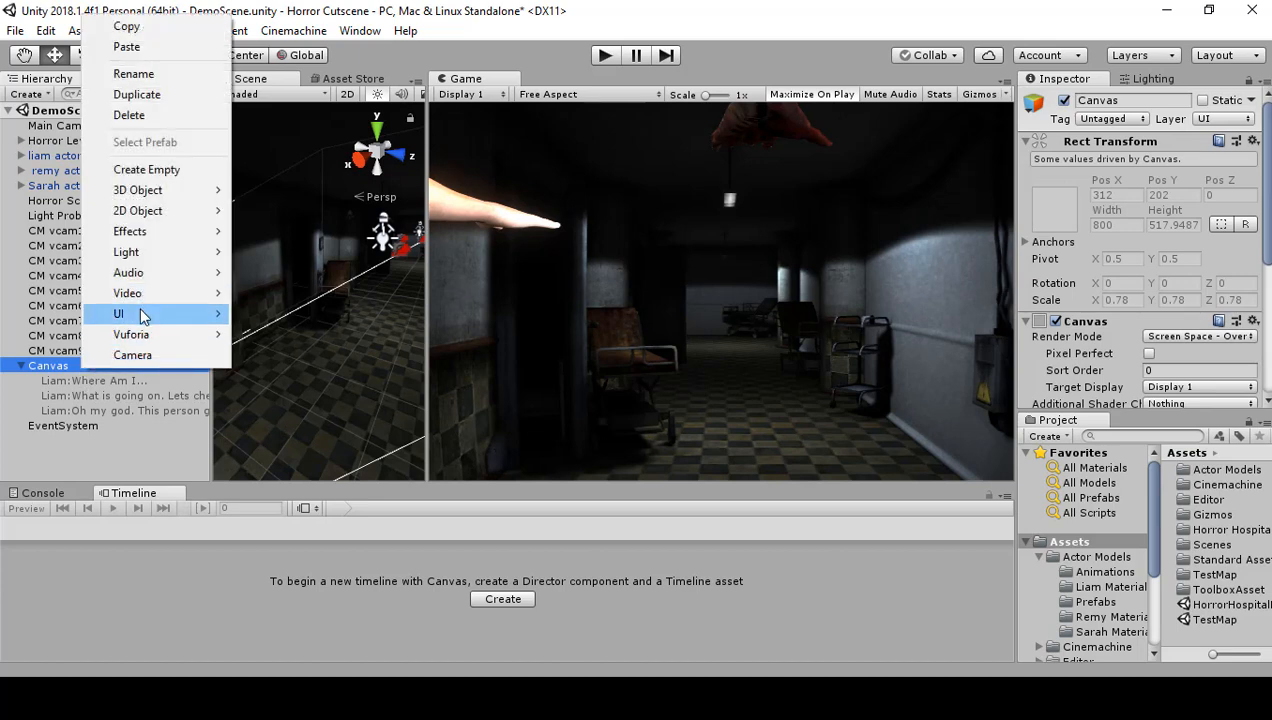
{"action": "mouse_move", "coordinate": [148, 316]}
{"action": "left_click", "coordinate": [316, 314]}
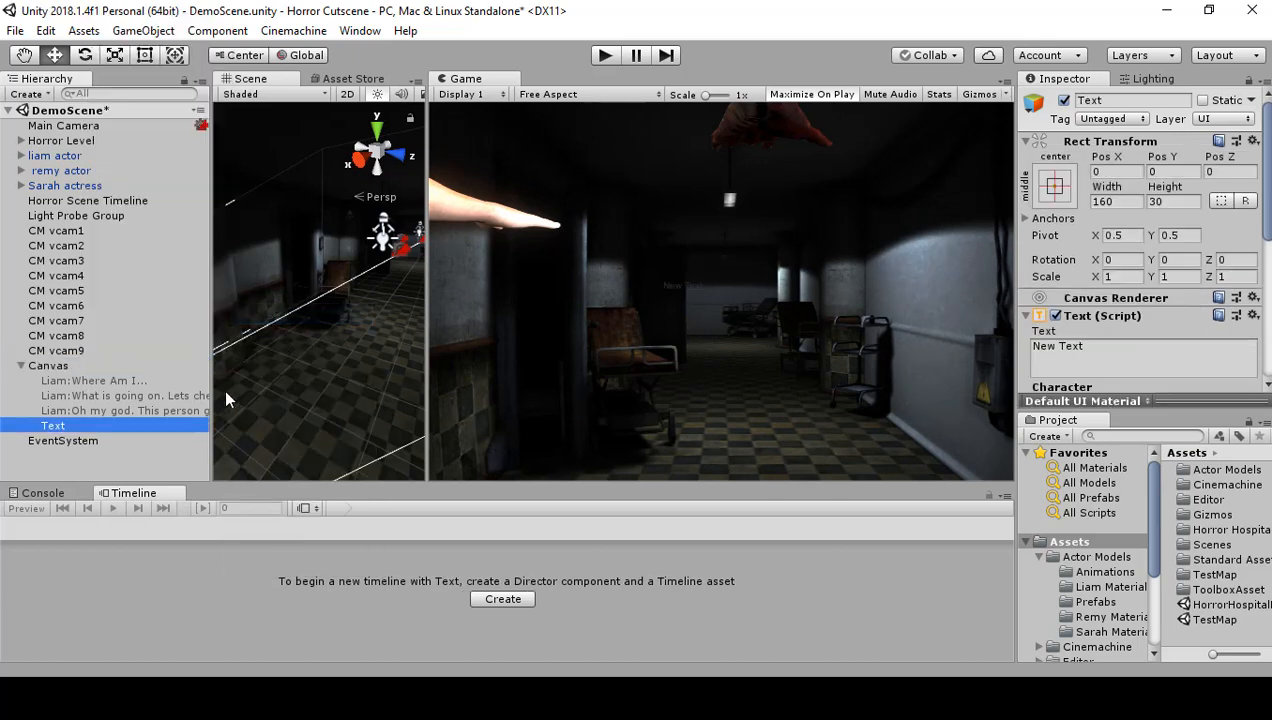
{"action": "left_click", "coordinate": [121, 424]}
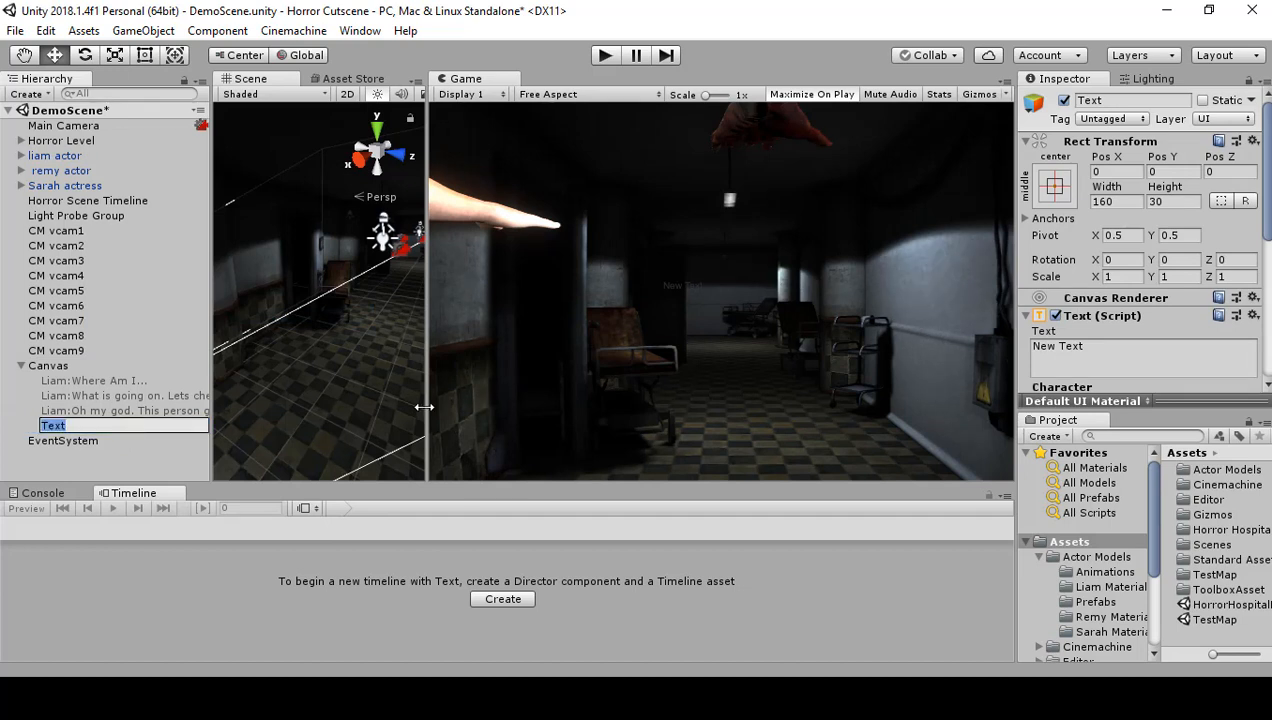
{"action": "type", "text": "Sarajh"}
{"action": "type", "text": ":How about a kiss..."}
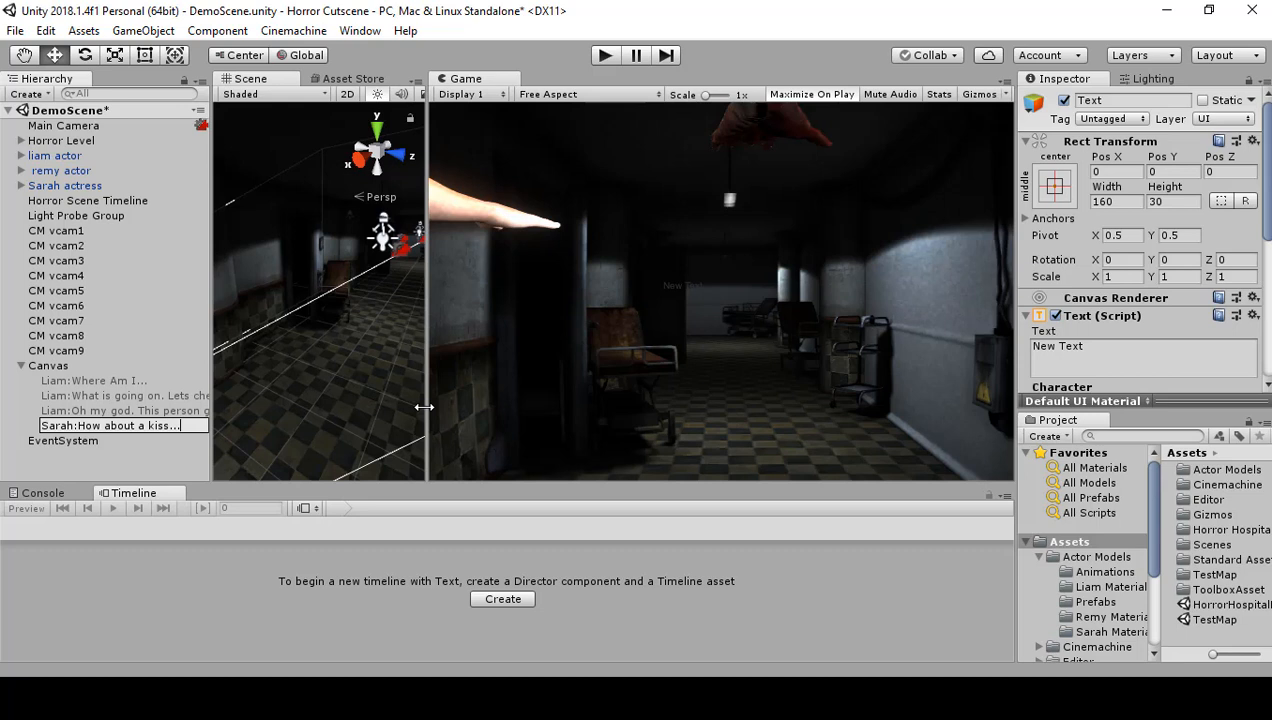
{"action": "type", "text": "handsome"}
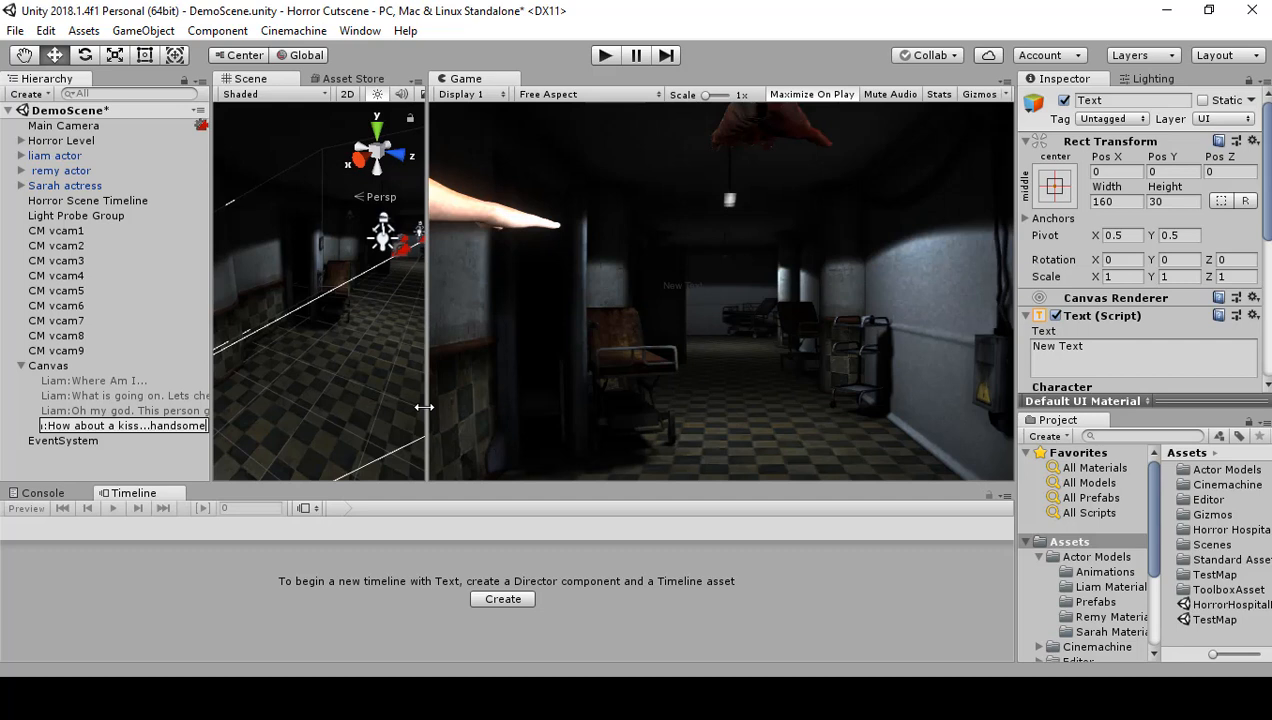
{"action": "type", "text": "."}
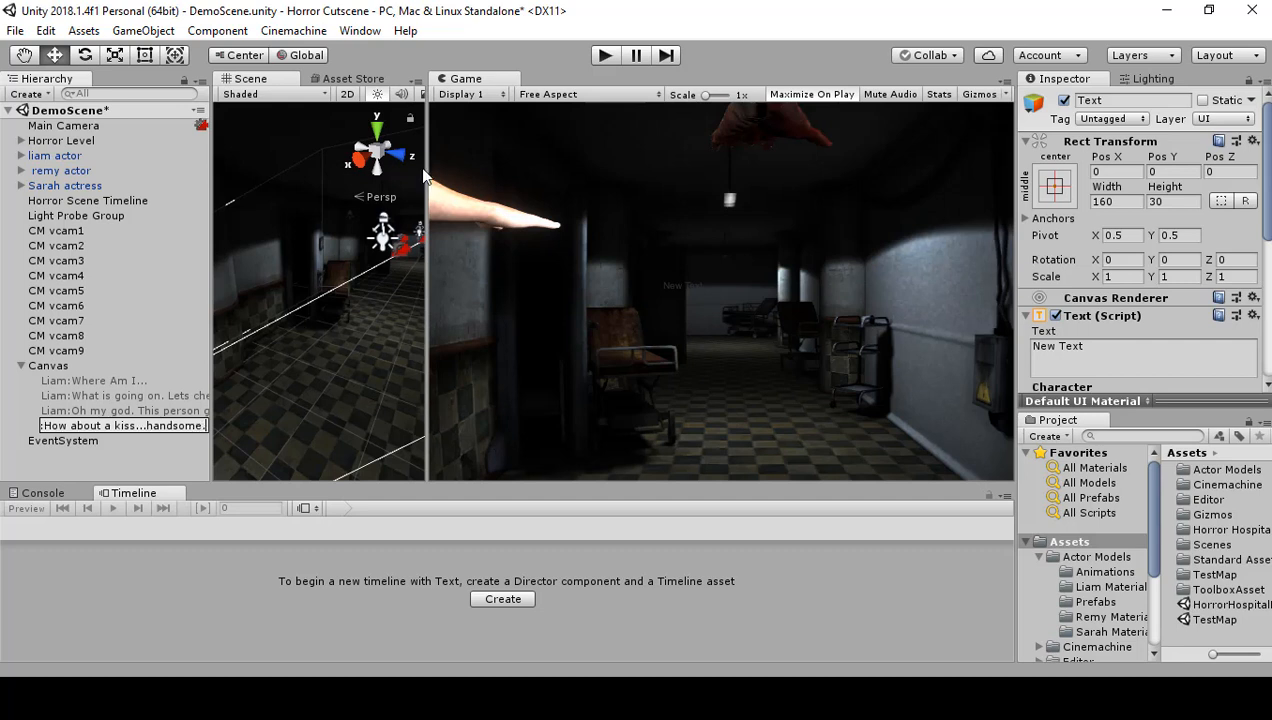
{"action": "key", "text": "Return"}
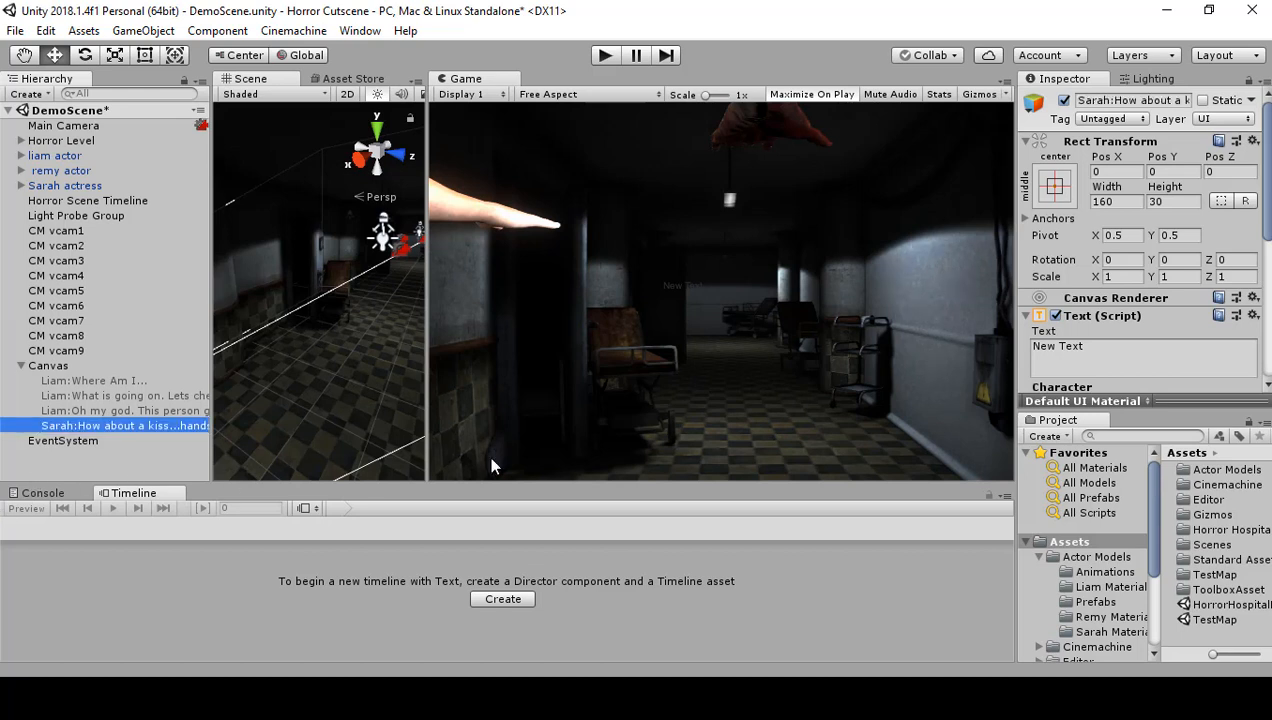
Replace the Sarah text object's displayed text with "How about a kiss...handsome.".
{"action": "double_click", "coordinate": [1101, 345]}
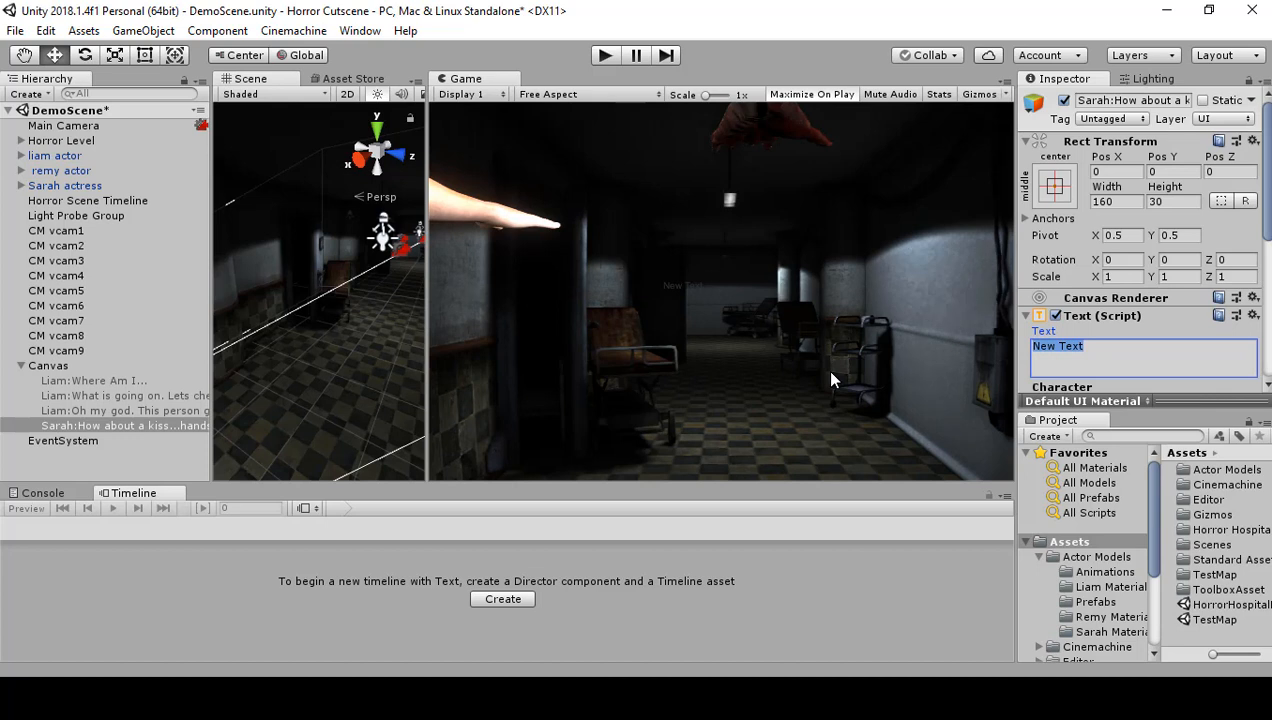
{"action": "type", "text": "How"}
{"action": "type", "text": " about"}
{"action": "type", "text": " a kiss"}
{"action": "type", "text": "...han"}
{"action": "type", "text": "so"}
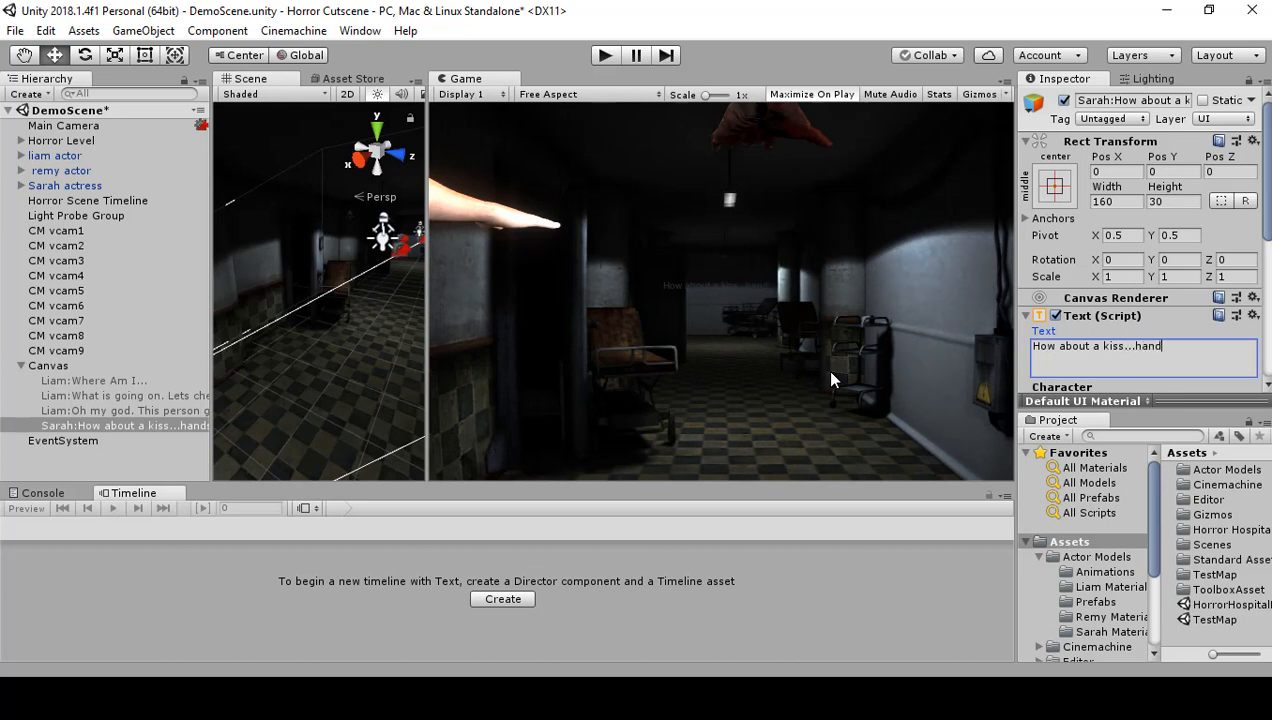
{"action": "type", "text": "some."}
{"action": "key", "text": "Return"}
{"action": "key", "text": "BackSpace"}
Set the Sarah text's font size to 25 and both its horizontal and vertical overflow to Overflow.
{"action": "scroll", "coordinate": [1269, 216], "scroll_direction": "down", "scroll_amount": 5}
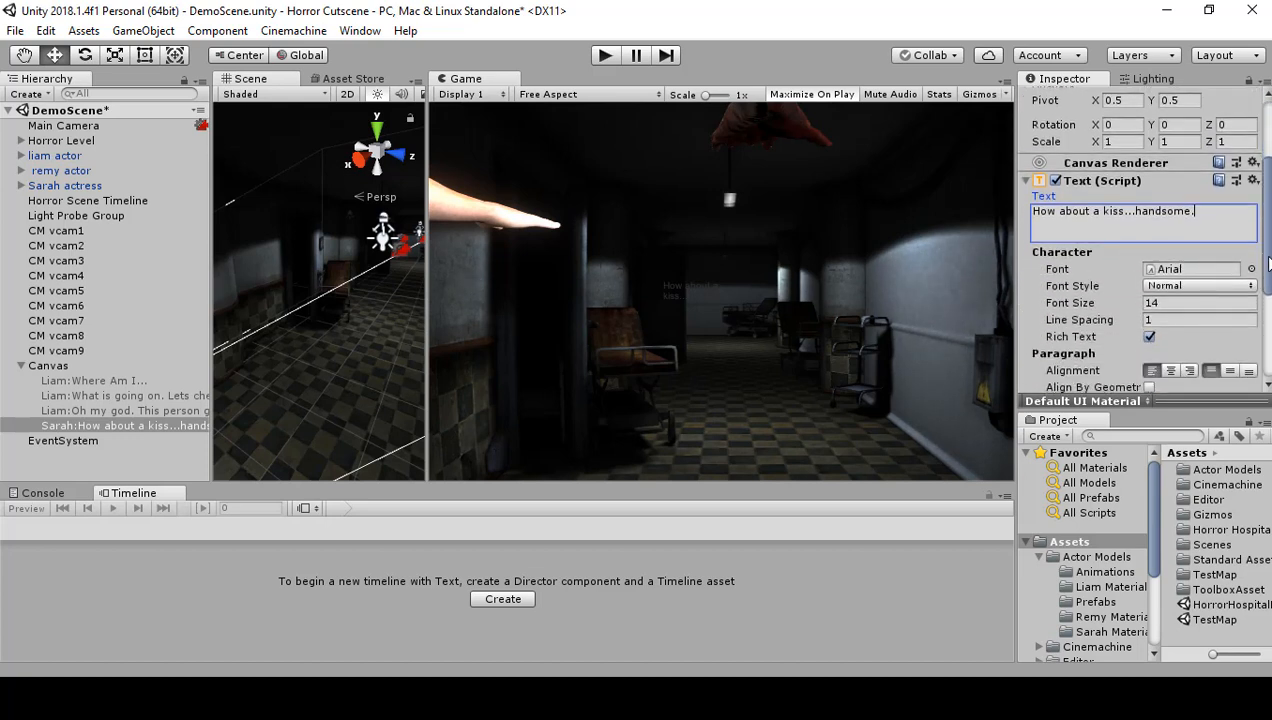
{"action": "left_click", "coordinate": [1187, 247]}
{"action": "left_click", "coordinate": [1168, 264]}
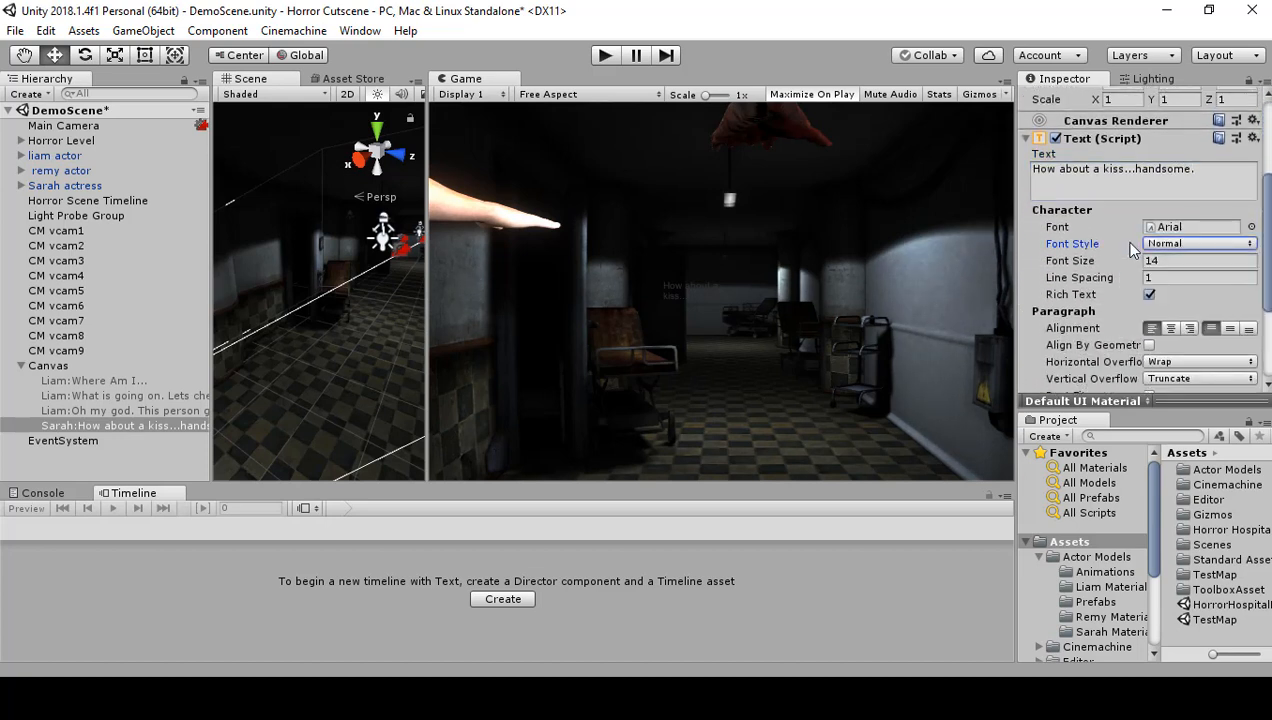
{"action": "left_click", "coordinate": [1168, 261]}
{"action": "type", "text": "25"}
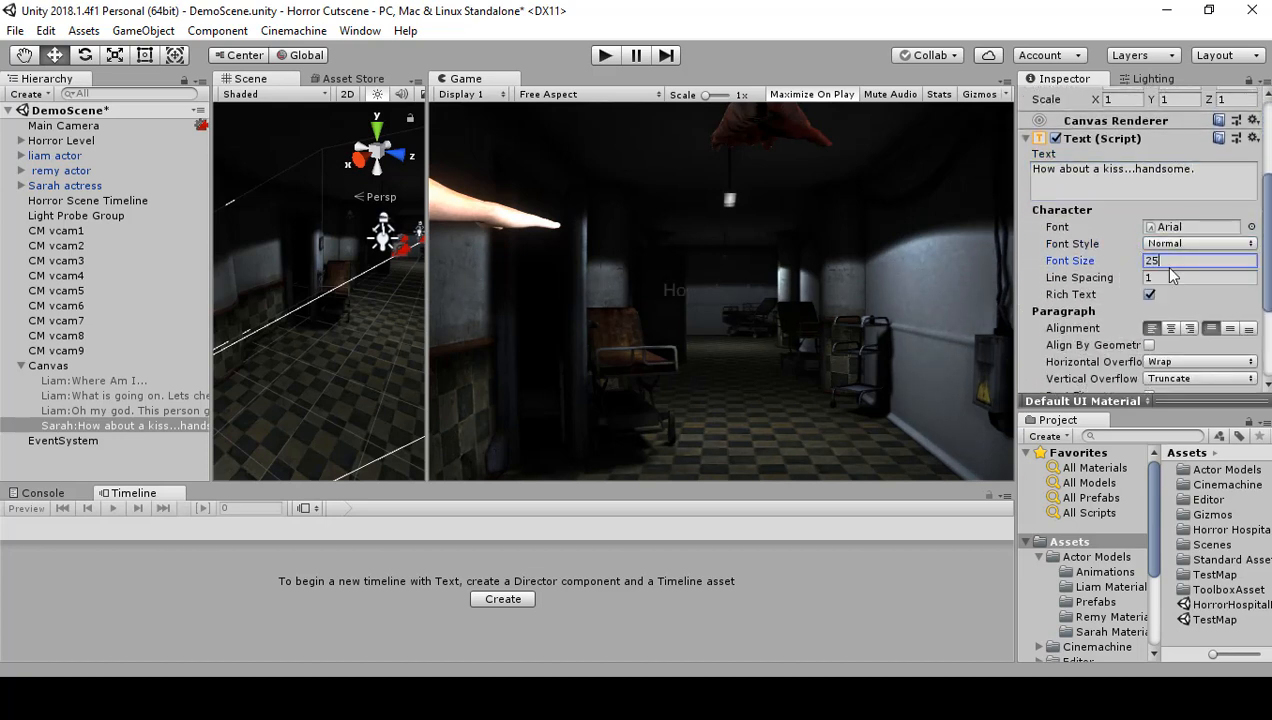
{"action": "left_click", "coordinate": [1168, 362]}
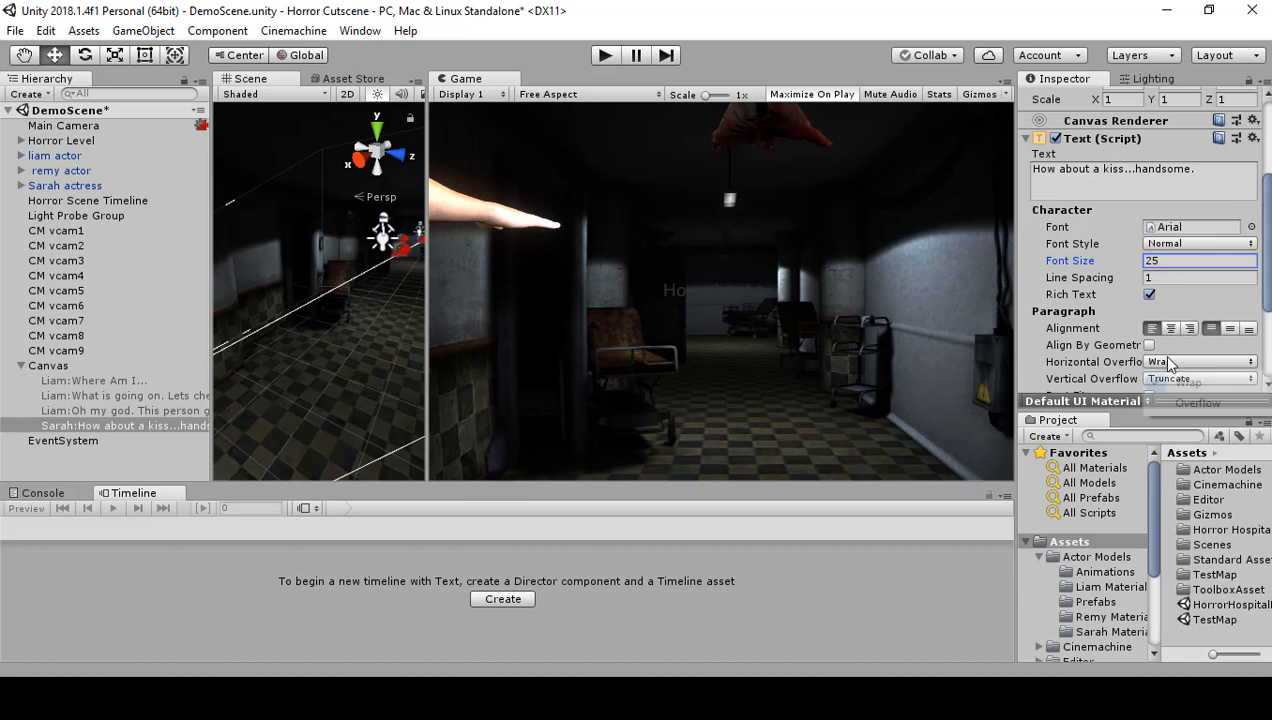
{"action": "left_click", "coordinate": [1197, 402]}
{"action": "left_click", "coordinate": [1200, 378]}
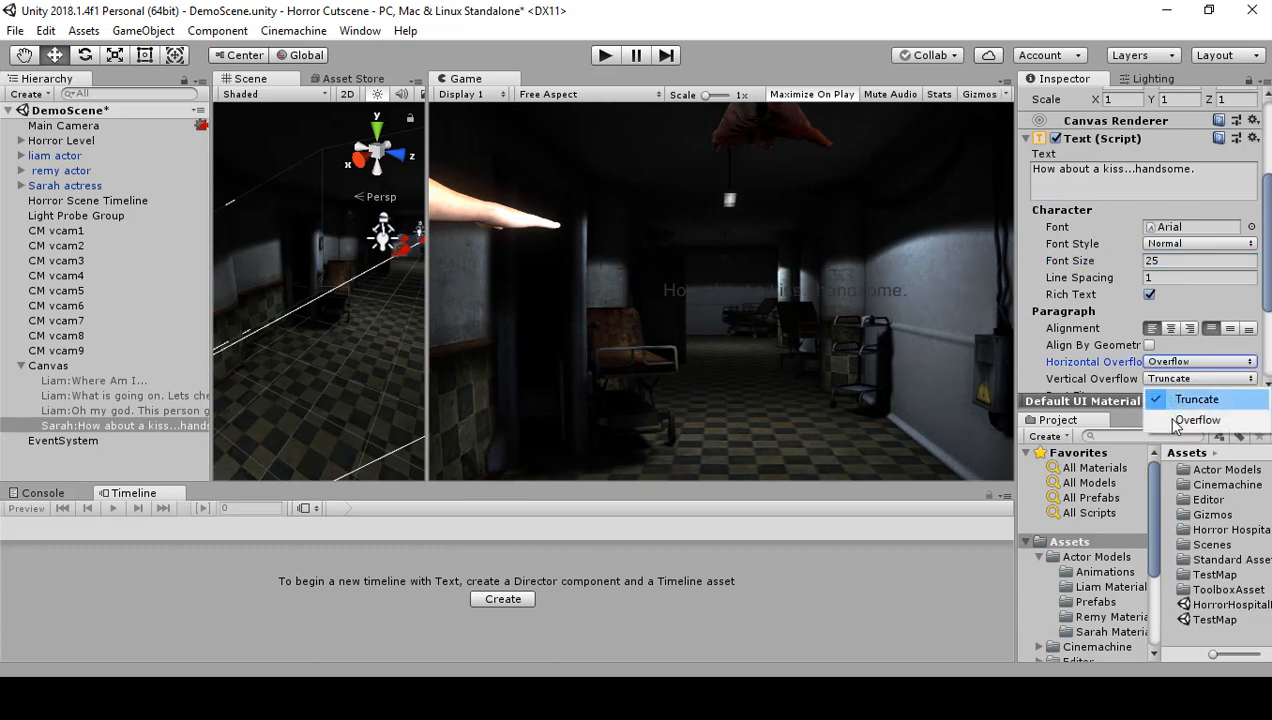
{"action": "left_click", "coordinate": [1197, 420]}
{"action": "scroll", "coordinate": [1160, 320], "scroll_direction": "down", "scroll_amount": 3}
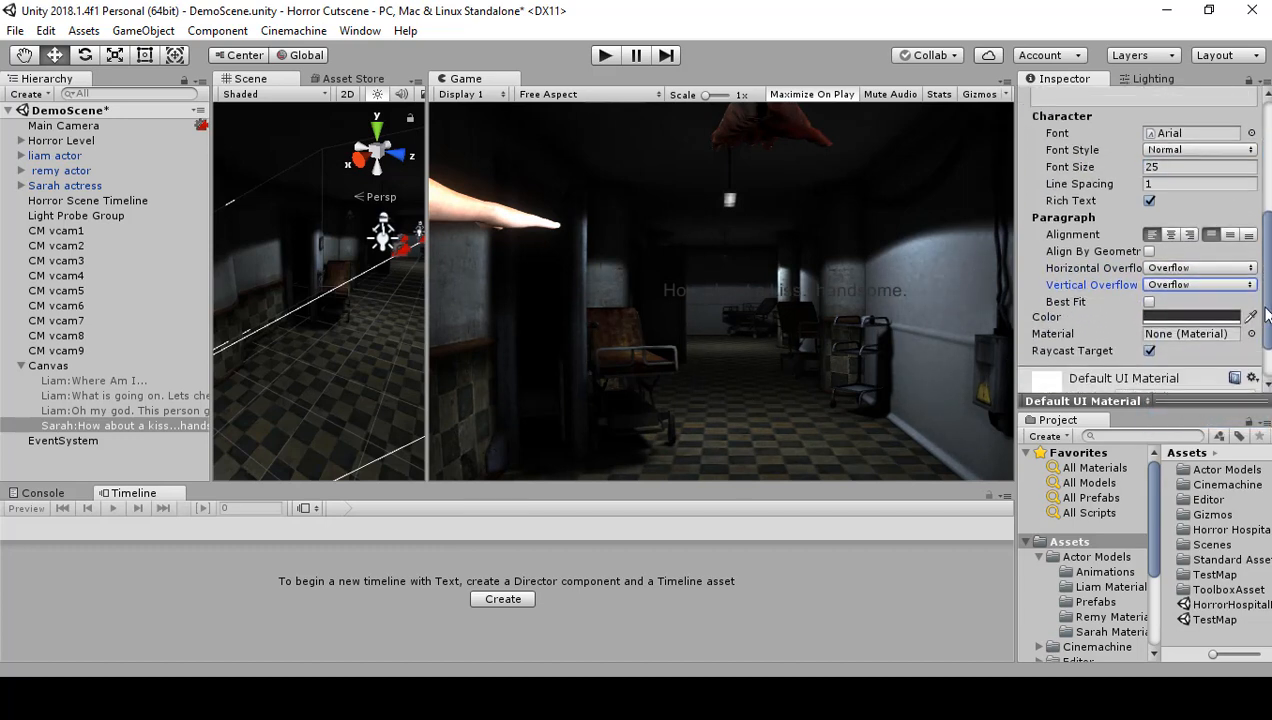
Set the Sarah text's color to white (FFFFFF) and its Pos Y to about -221.3.
{"action": "left_click", "coordinate": [1190, 307]}
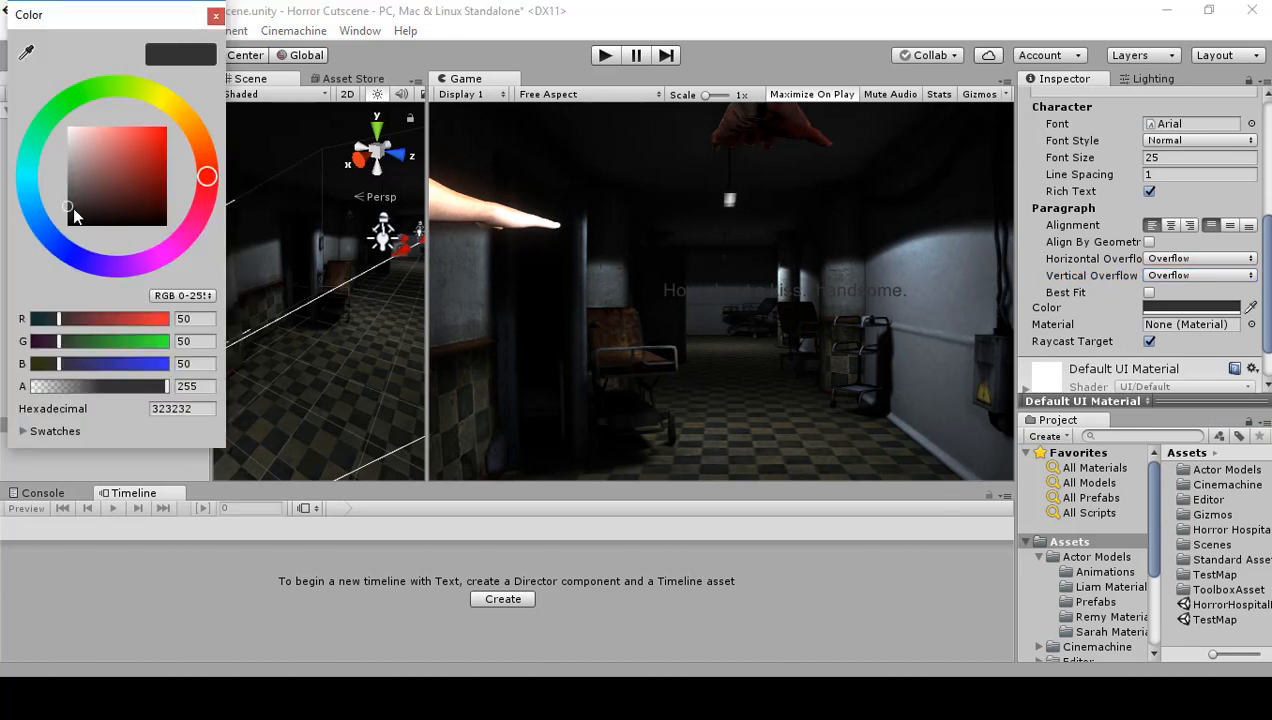
{"action": "left_click_drag", "start_coordinate": [77, 200], "coordinate": [67, 113]}
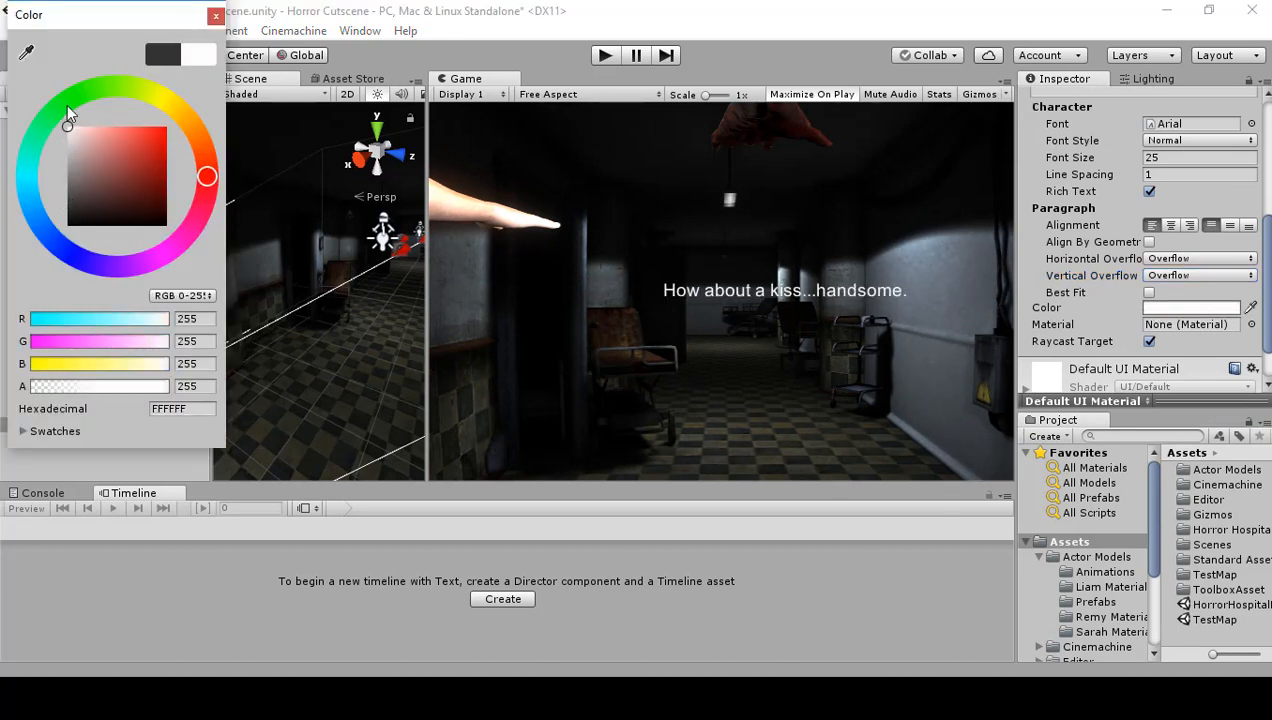
{"action": "left_click", "coordinate": [213, 18]}
{"action": "left_click_drag", "start_coordinate": [1262, 290], "coordinate": [287, 321]}
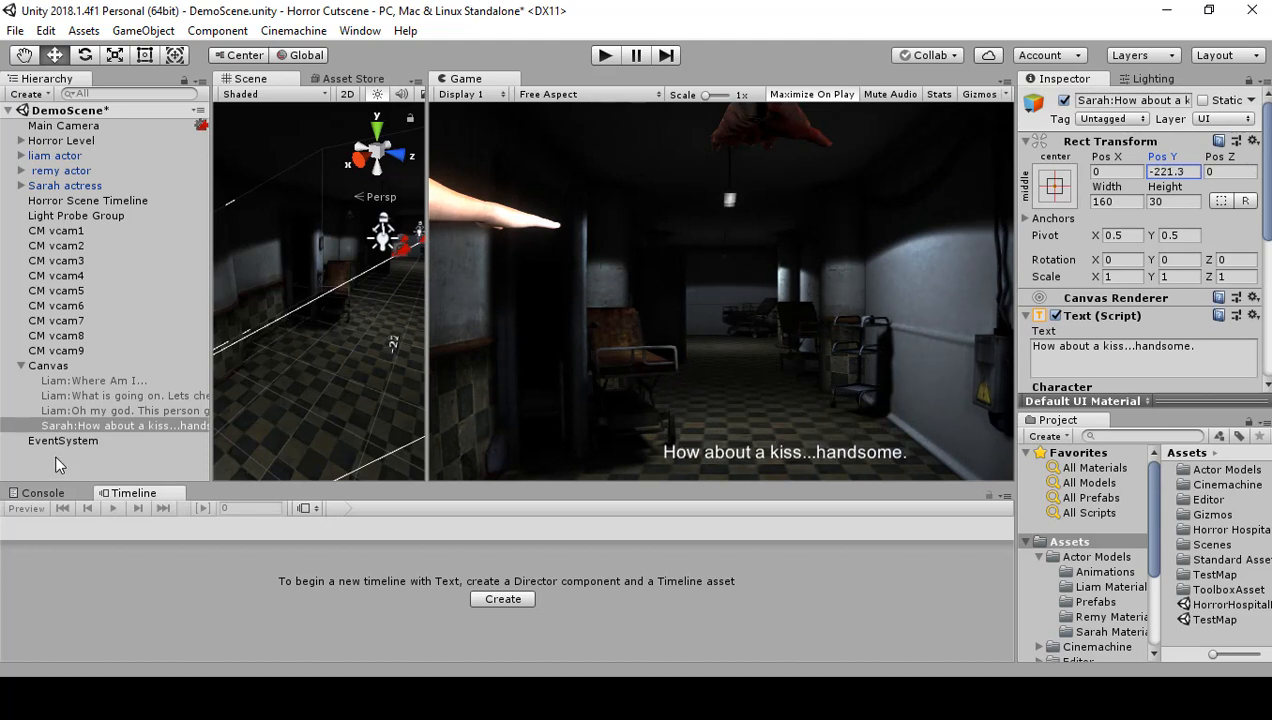
Assign the Sarah text object to the empty activation track of Horror Scene Timeline and preview the timeline from frame 1046.
{"action": "left_click", "coordinate": [81, 203]}
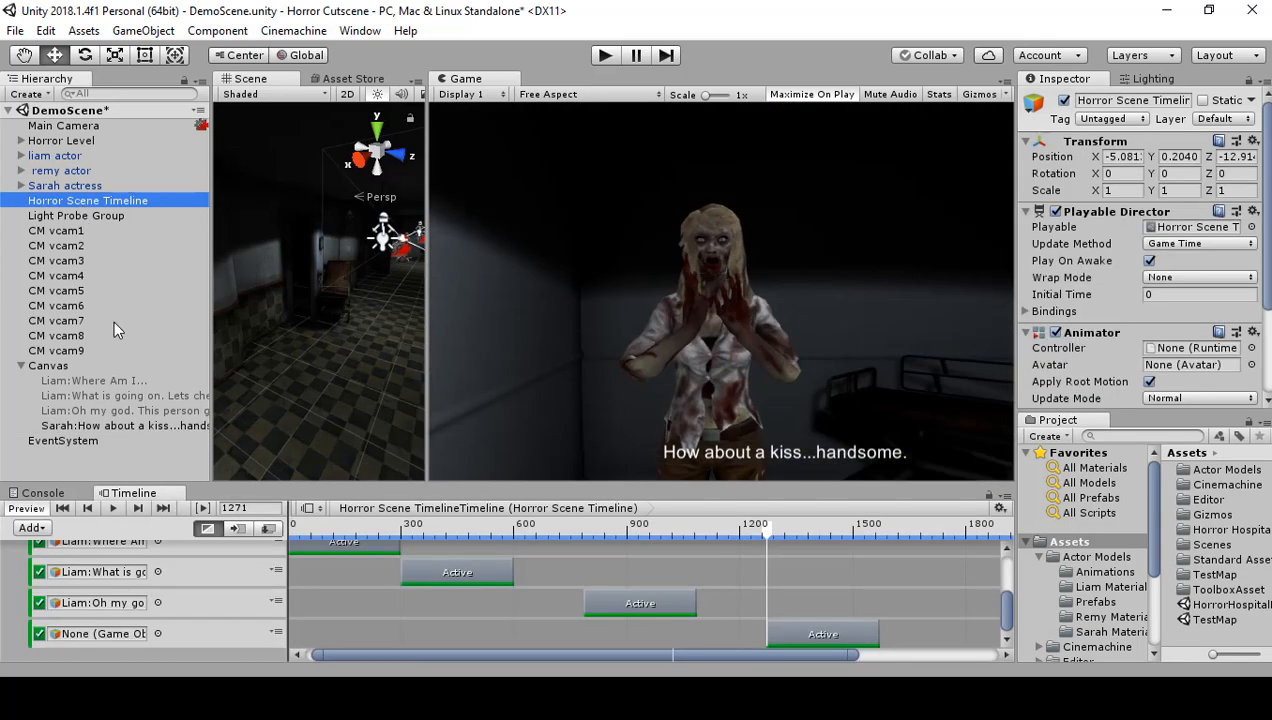
{"action": "left_click_drag", "start_coordinate": [122, 425], "coordinate": [100, 640]}
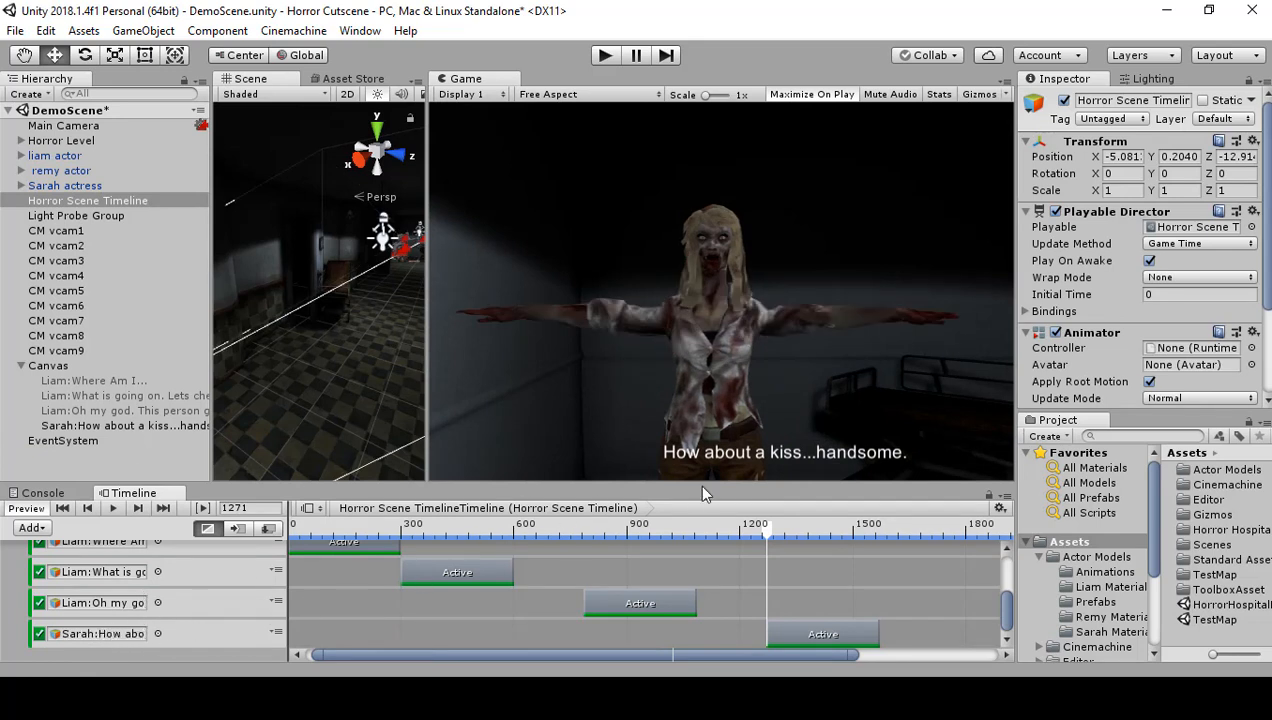
{"action": "left_click_drag", "start_coordinate": [762, 530], "coordinate": [678, 537]}
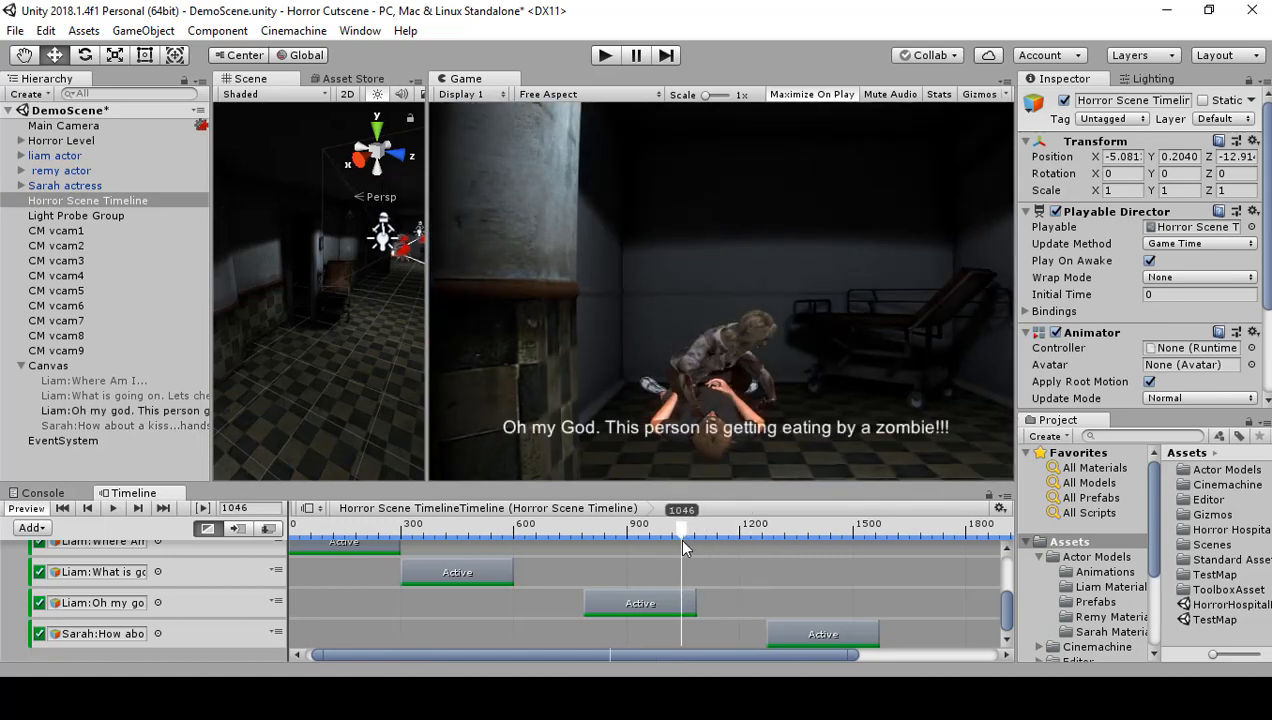
{"action": "left_click", "coordinate": [112, 509]}
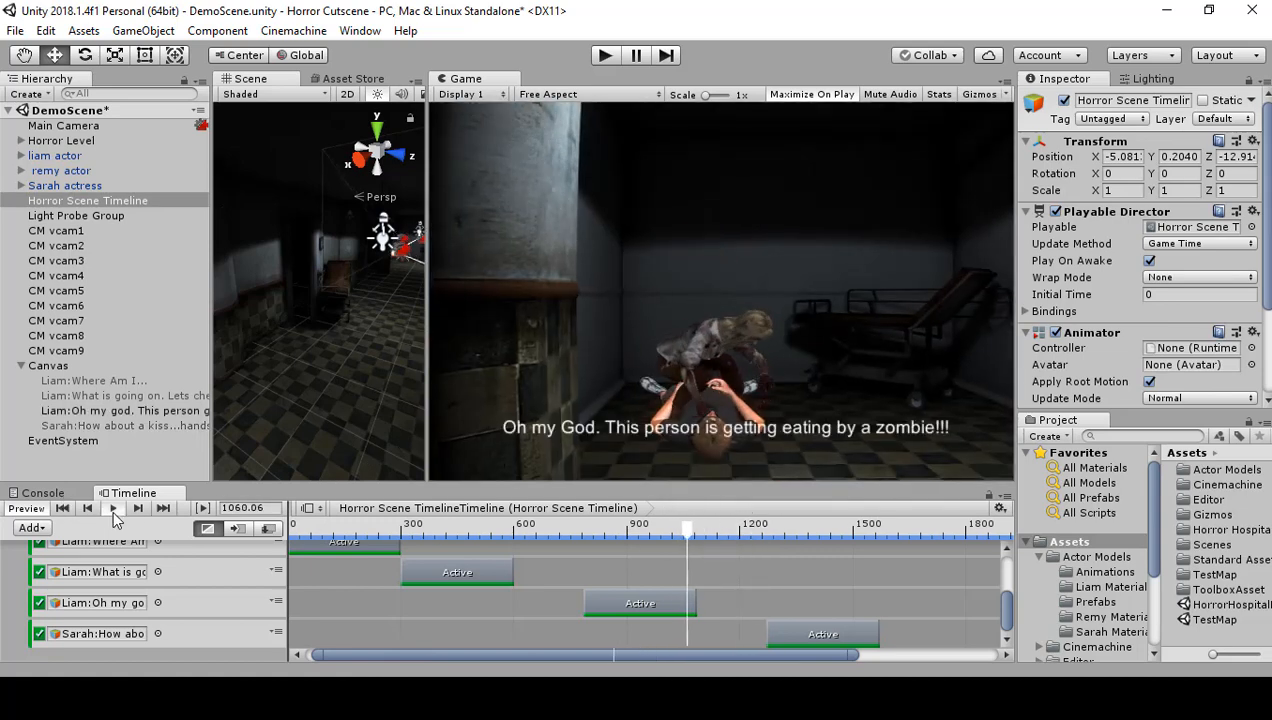
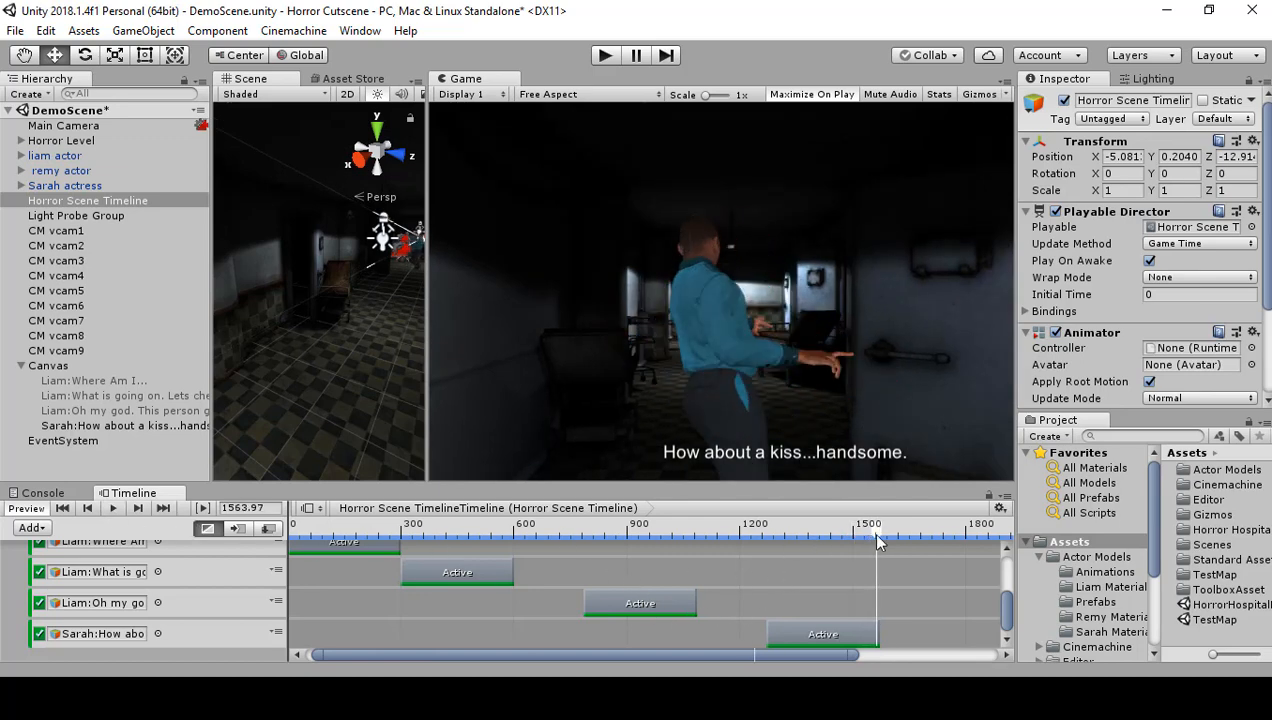
Move Sarah's activation clip to start at about frame 1251 and trim its end to frame 1464.
{"action": "left_click_drag", "start_coordinate": [876, 540], "coordinate": [729, 550]}
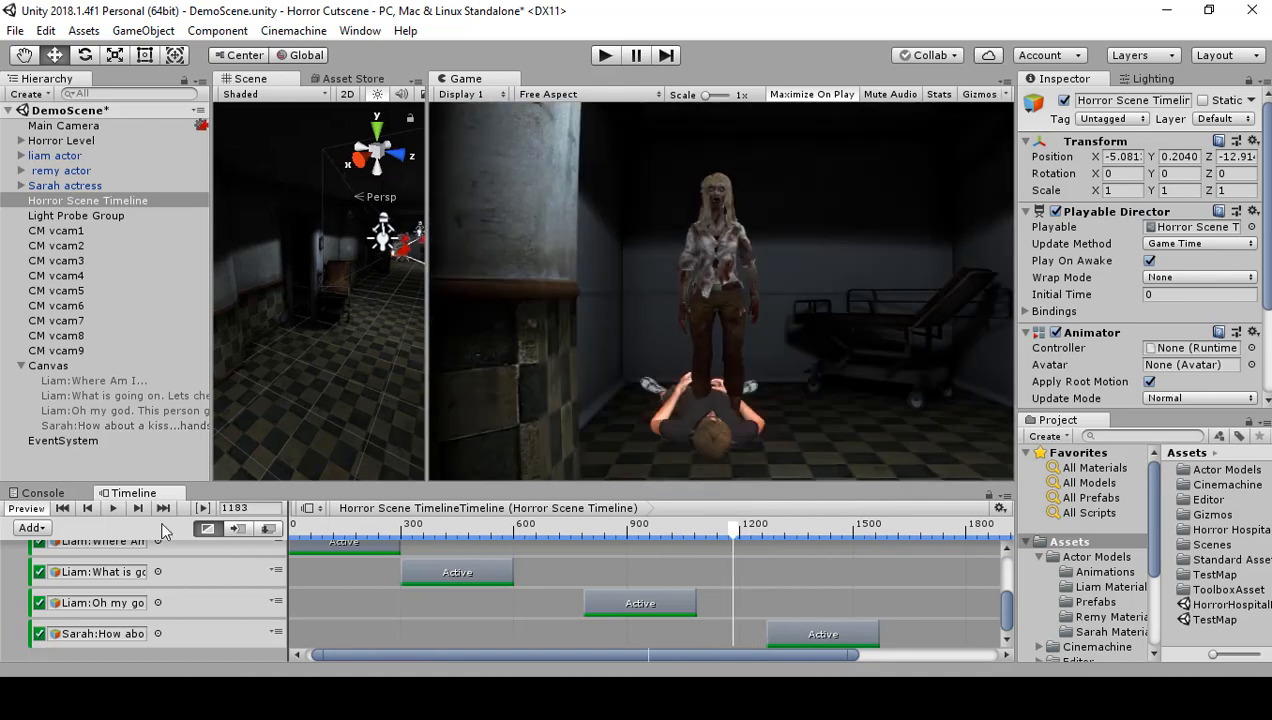
{"action": "left_click", "coordinate": [110, 508]}
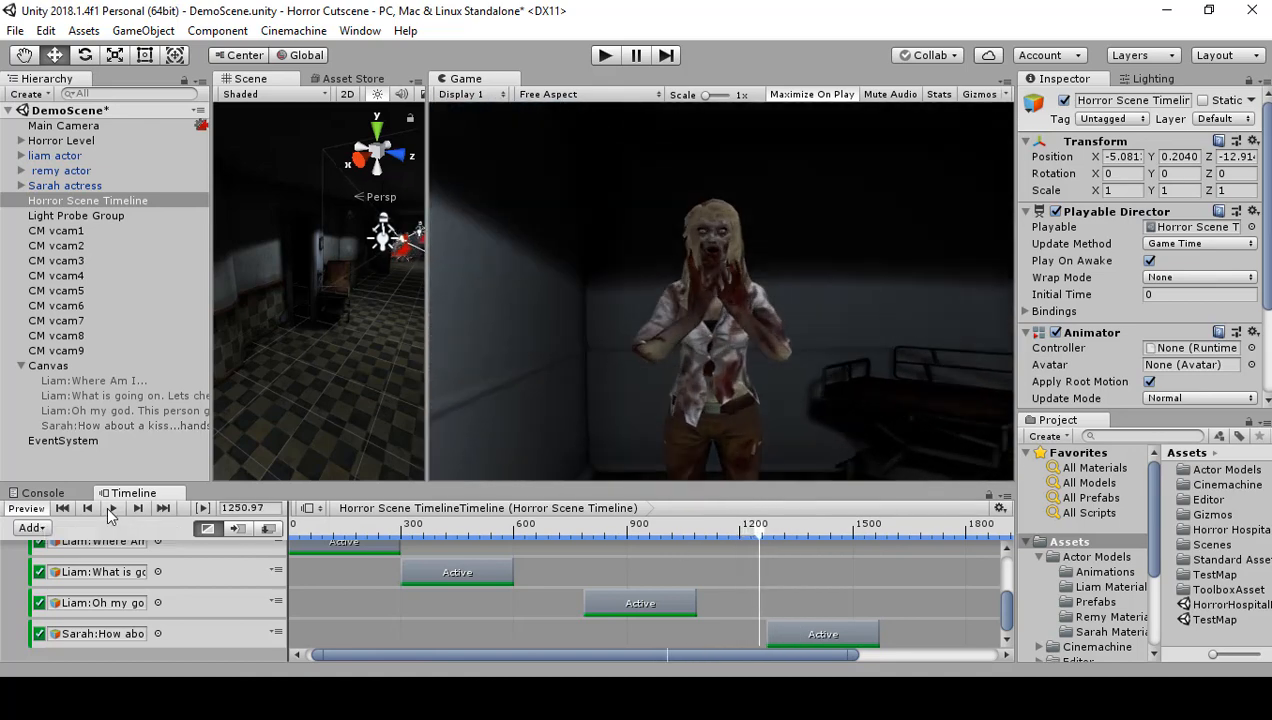
{"action": "left_click", "coordinate": [849, 632]}
{"action": "left_click_drag", "start_coordinate": [849, 632], "coordinate": [842, 632]}
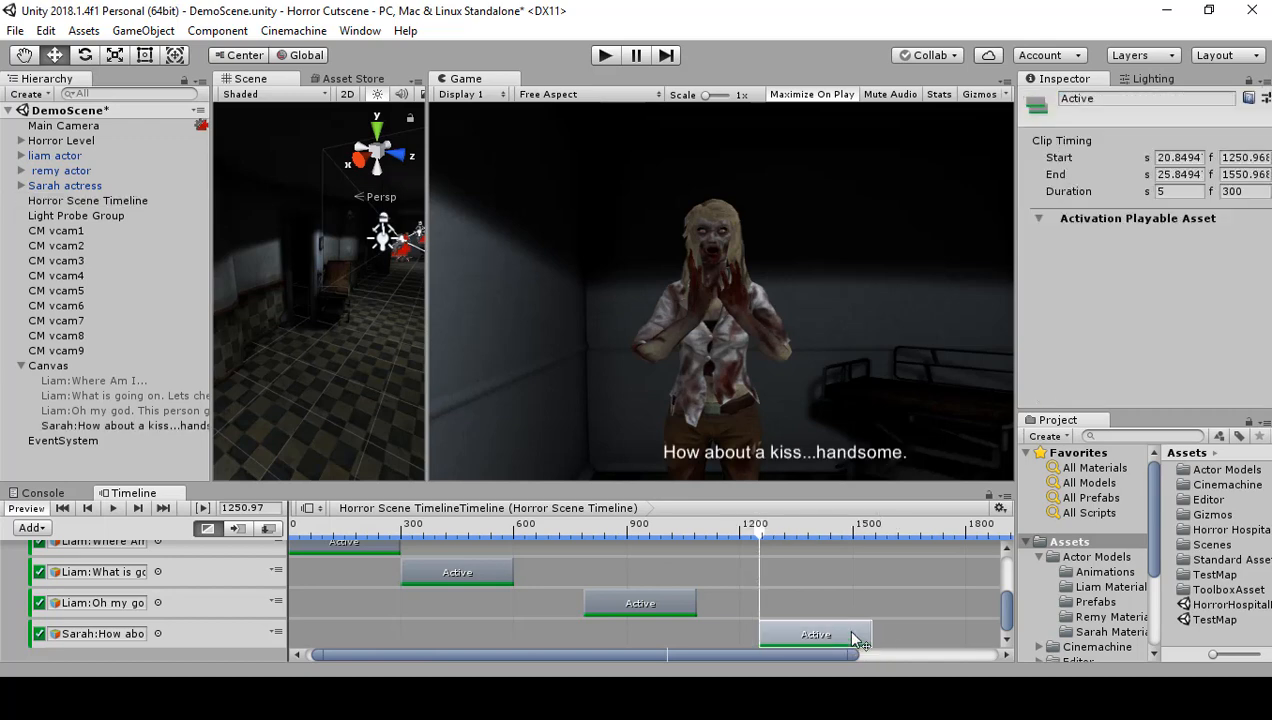
{"action": "mouse_move", "coordinate": [755, 524]}
{"action": "left_mouse_down"}
{"action": "mouse_move", "coordinate": [727, 532]}
{"action": "mouse_move", "coordinate": [760, 530]}
{"action": "left_mouse_up"}
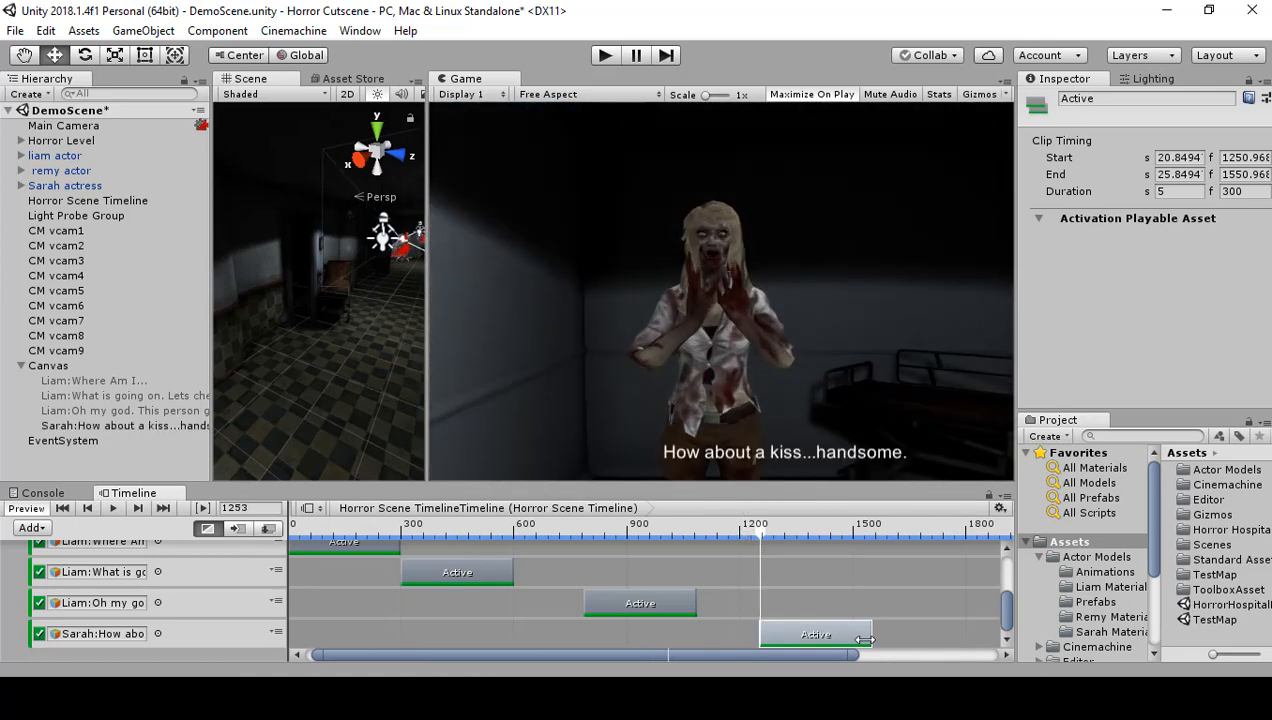
{"action": "left_click_drag", "start_coordinate": [866, 636], "coordinate": [838, 636]}
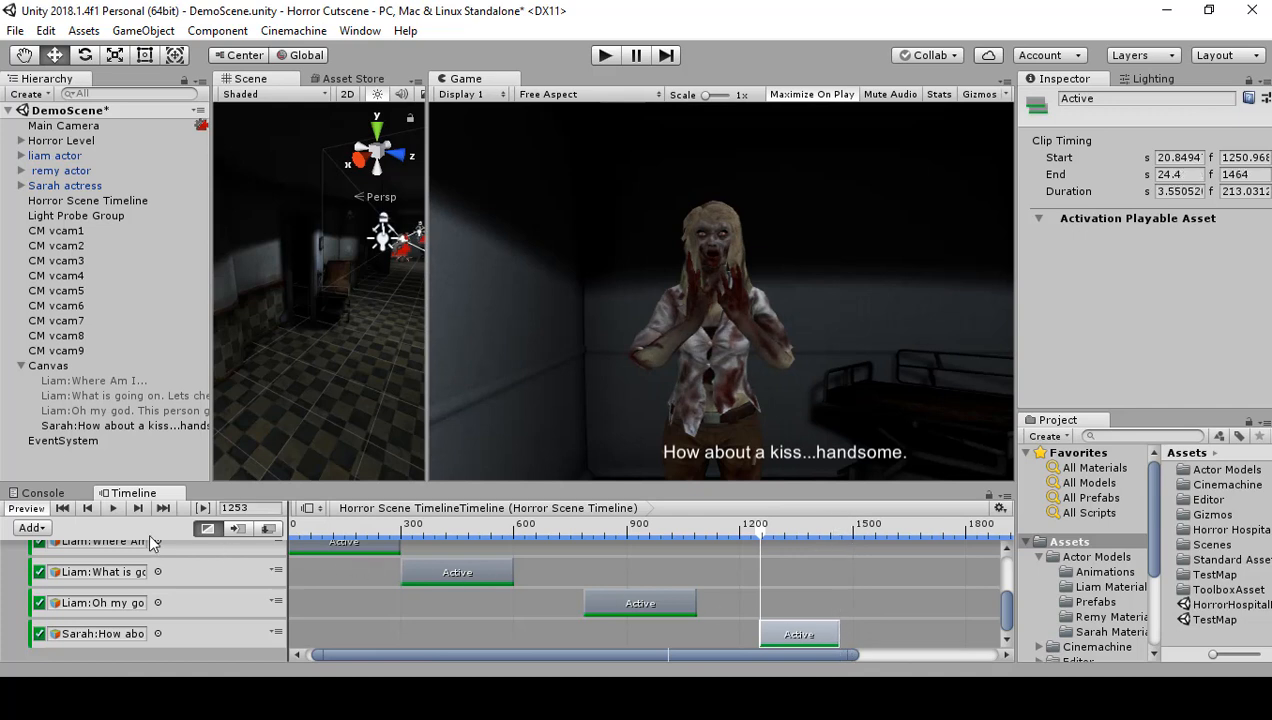
Play the timeline through Sarah's activation clip and into Liam's shot to check the text's timing.
{"action": "left_click", "coordinate": [114, 509]}
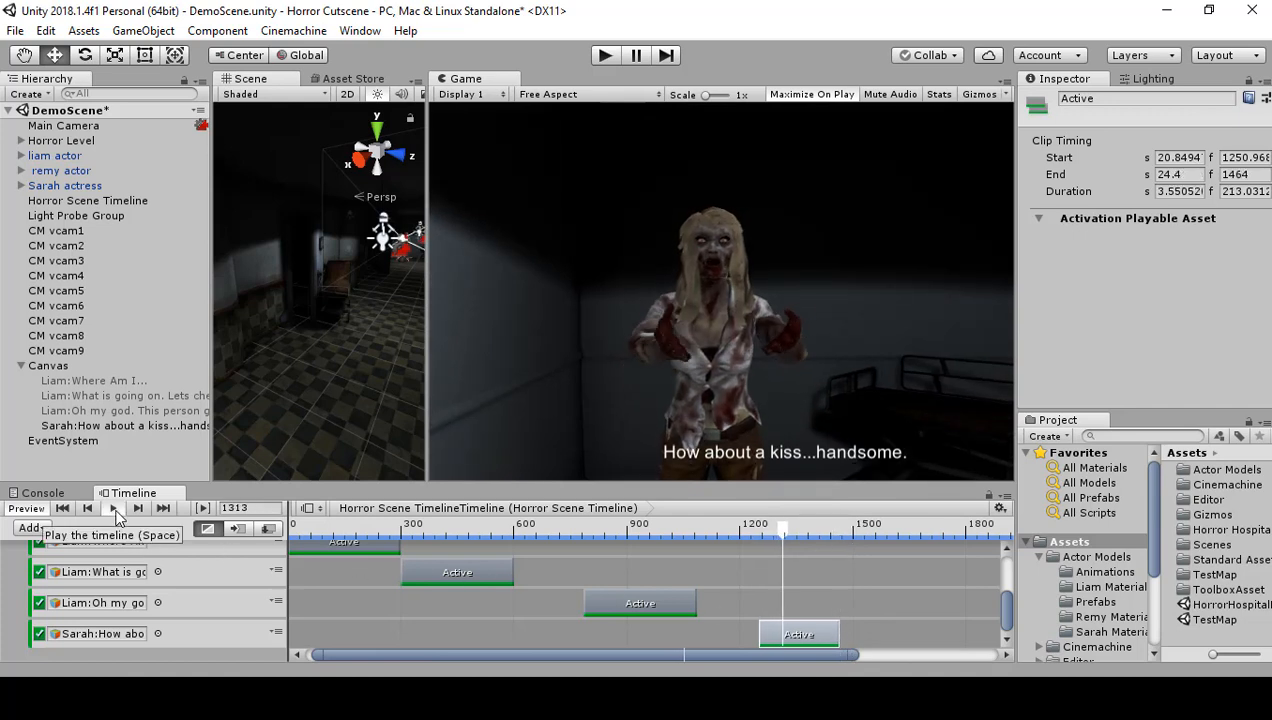
{"action": "left_click", "coordinate": [114, 509]}
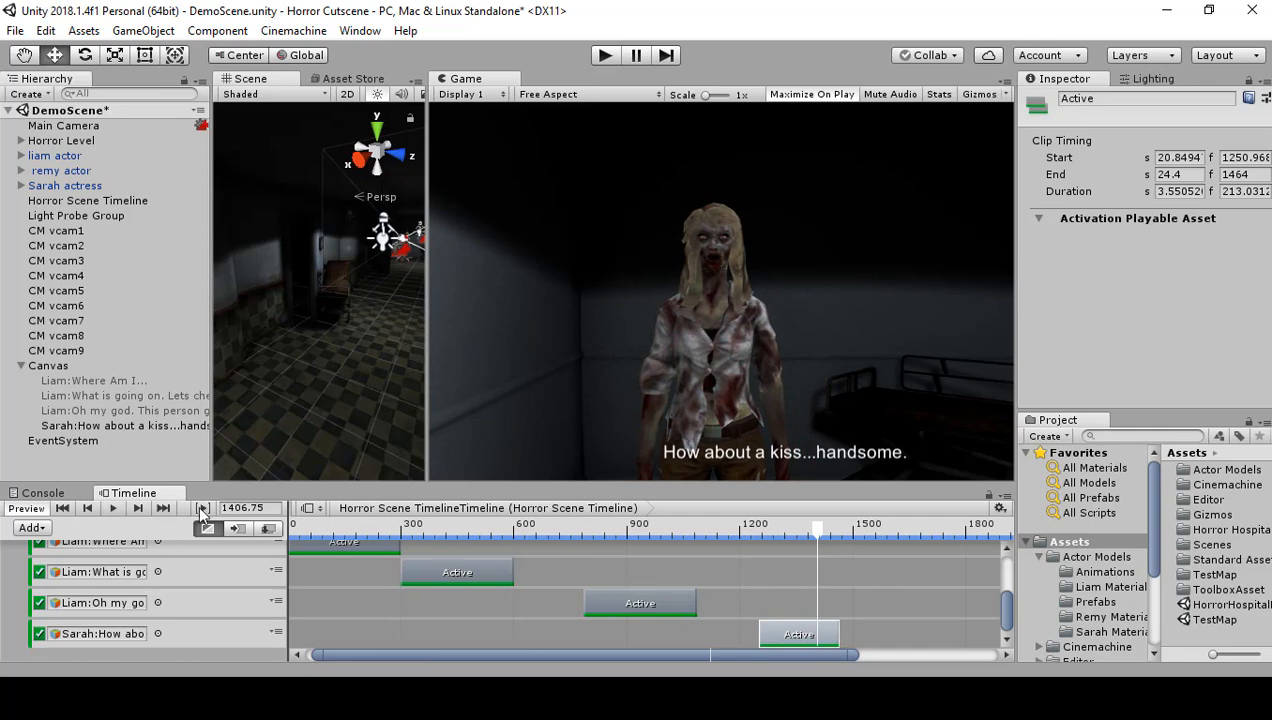
{"action": "left_click", "coordinate": [116, 509]}
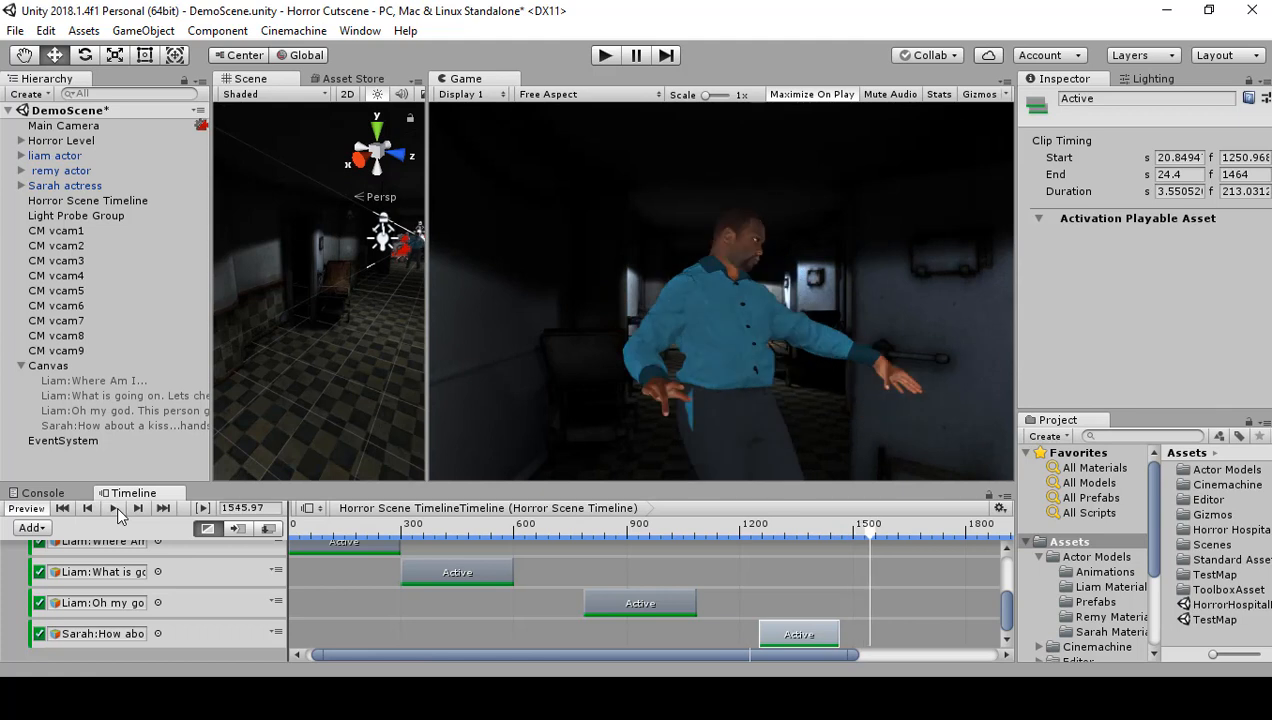
Add another activation track to the Dialogue group and place its clip from frame 1522 to 1822.
{"action": "left_click", "coordinate": [864, 540]}
{"action": "left_click_drag", "start_coordinate": [862, 535], "coordinate": [863, 541]}
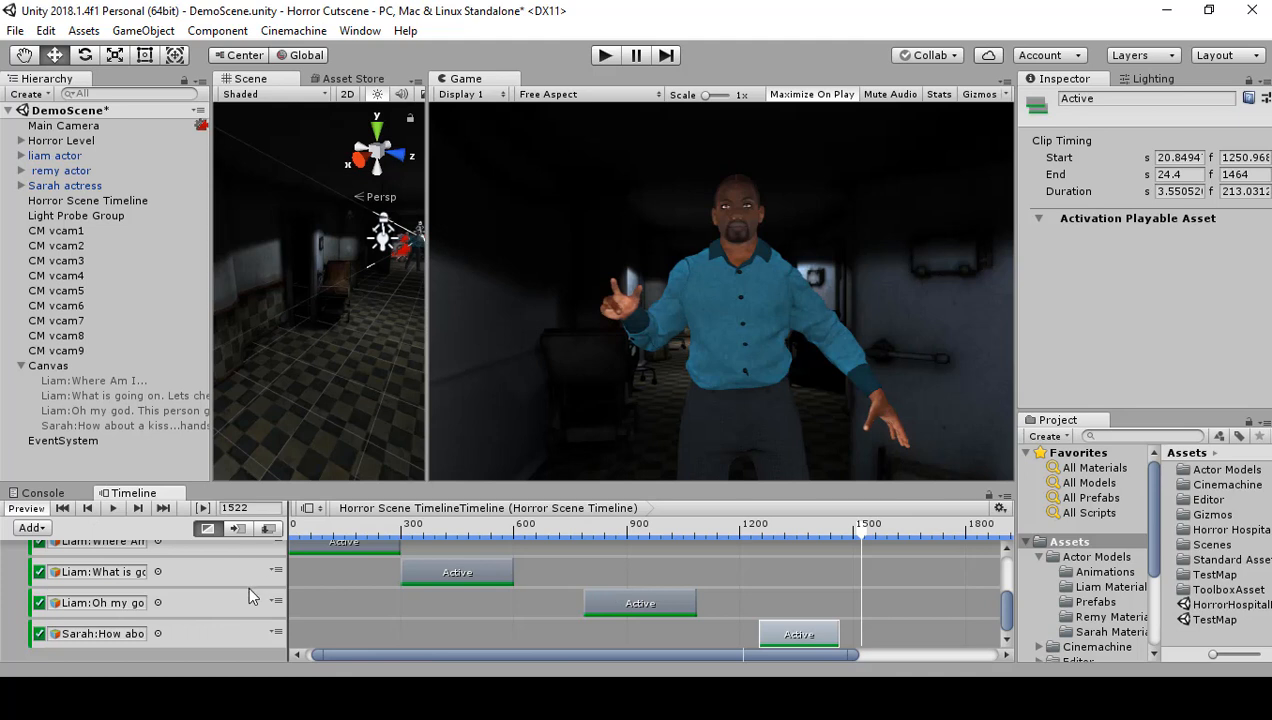
{"action": "scroll", "coordinate": [250, 590], "scroll_direction": "up", "scroll_amount": 2}
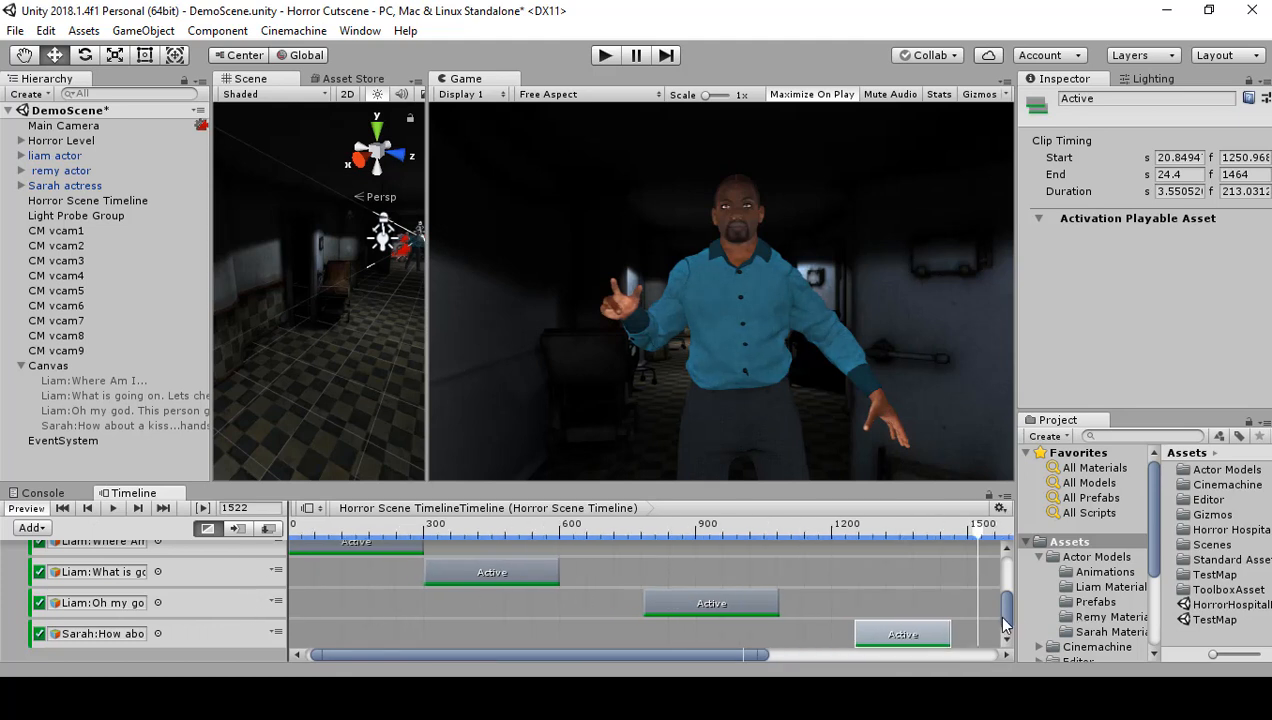
{"action": "left_click_drag", "start_coordinate": [1003, 618], "coordinate": [993, 602]}
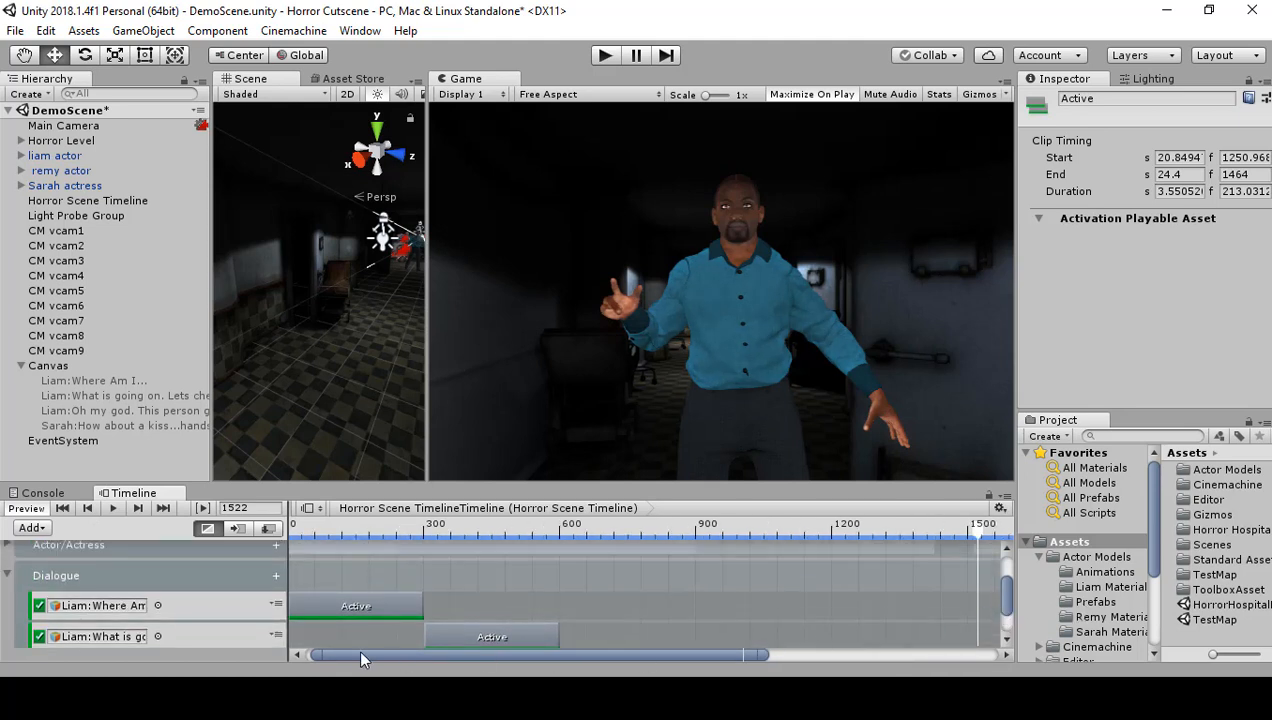
{"action": "left_click", "coordinate": [277, 577]}
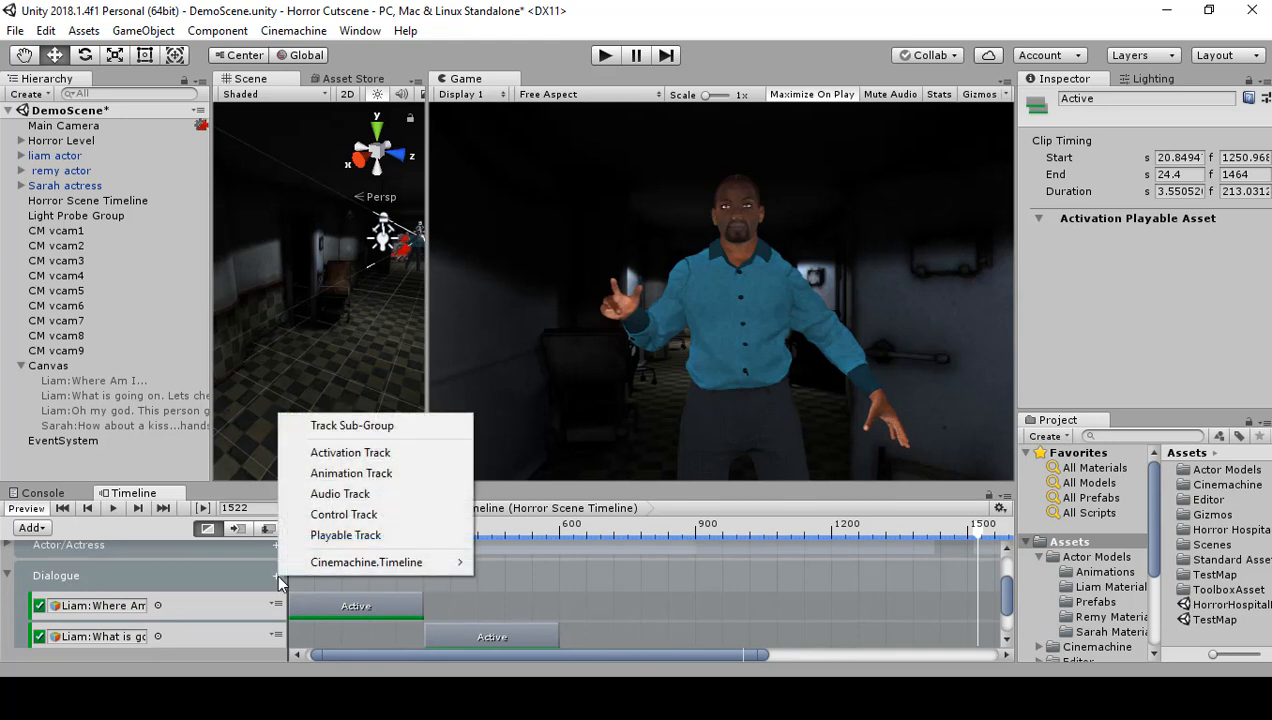
{"action": "left_click", "coordinate": [355, 453]}
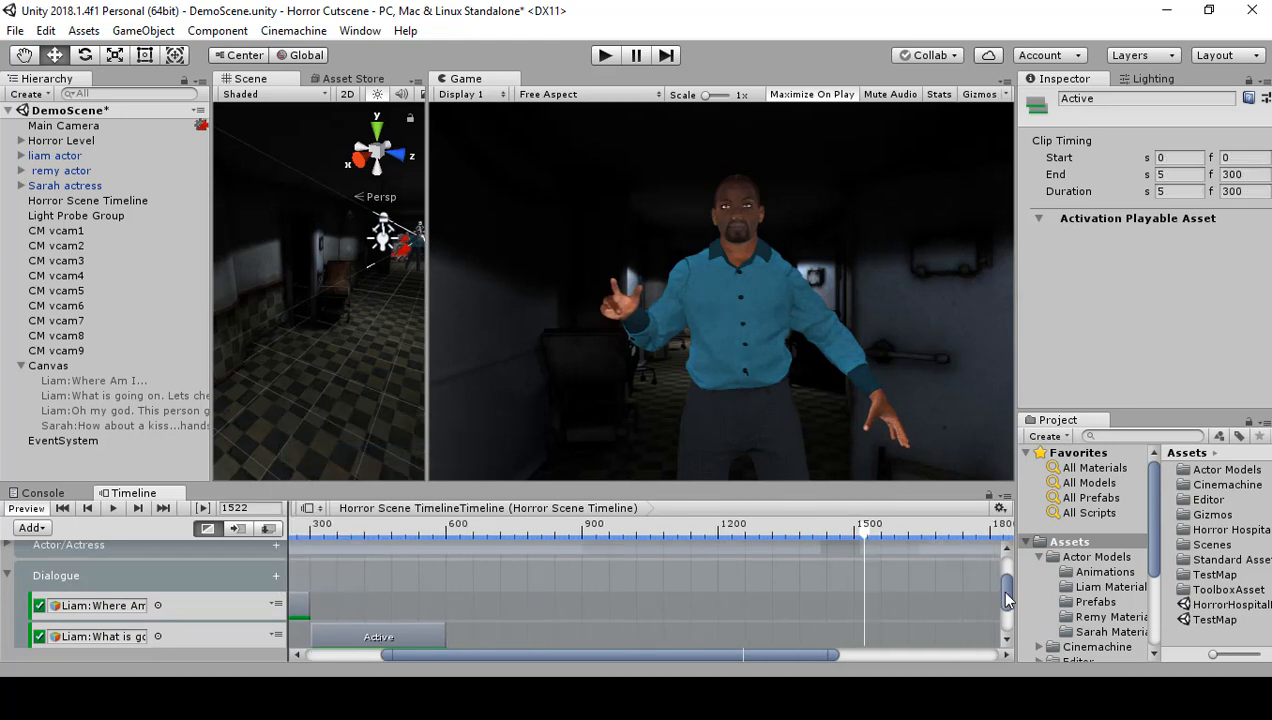
{"action": "left_click_drag", "start_coordinate": [1003, 598], "coordinate": [1003, 620]}
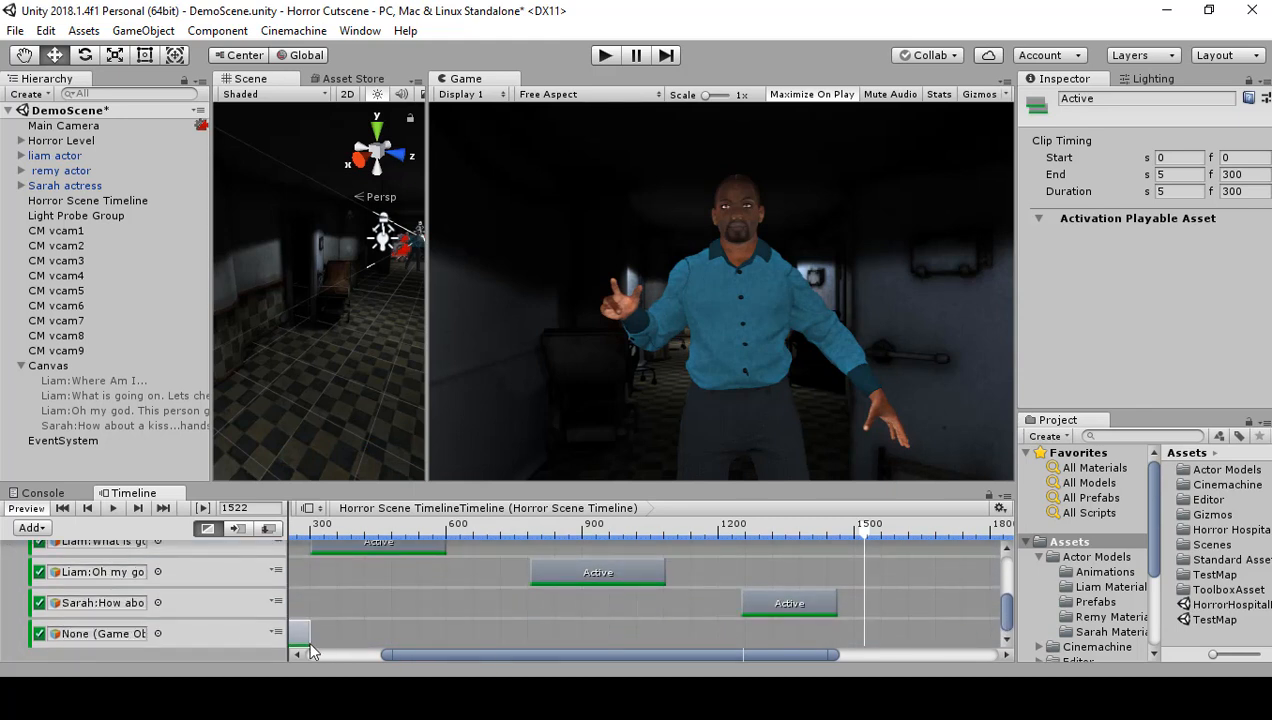
{"action": "left_click_drag", "start_coordinate": [302, 638], "coordinate": [996, 635]}
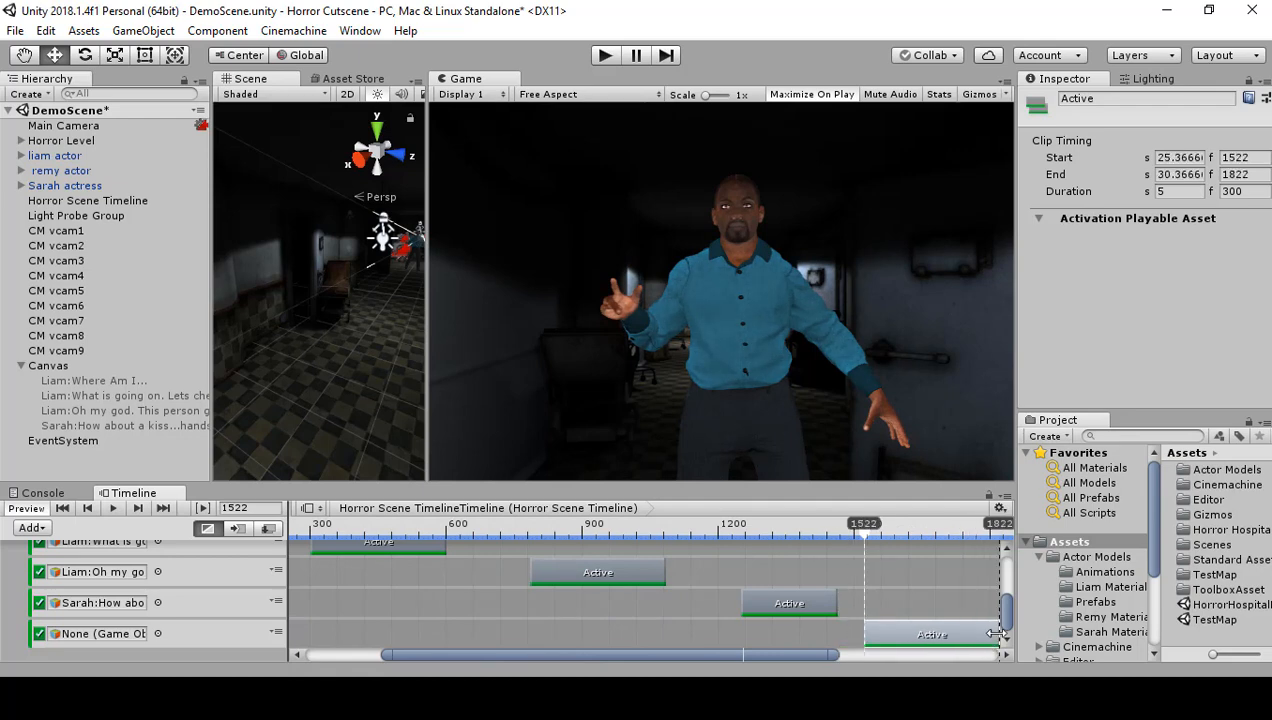
Scrub between frames 1466 and 1511, comparing the camera transition to Liam with the camera track and the expanded Actor/Actress group's clips.
{"action": "left_click", "coordinate": [855, 540]}
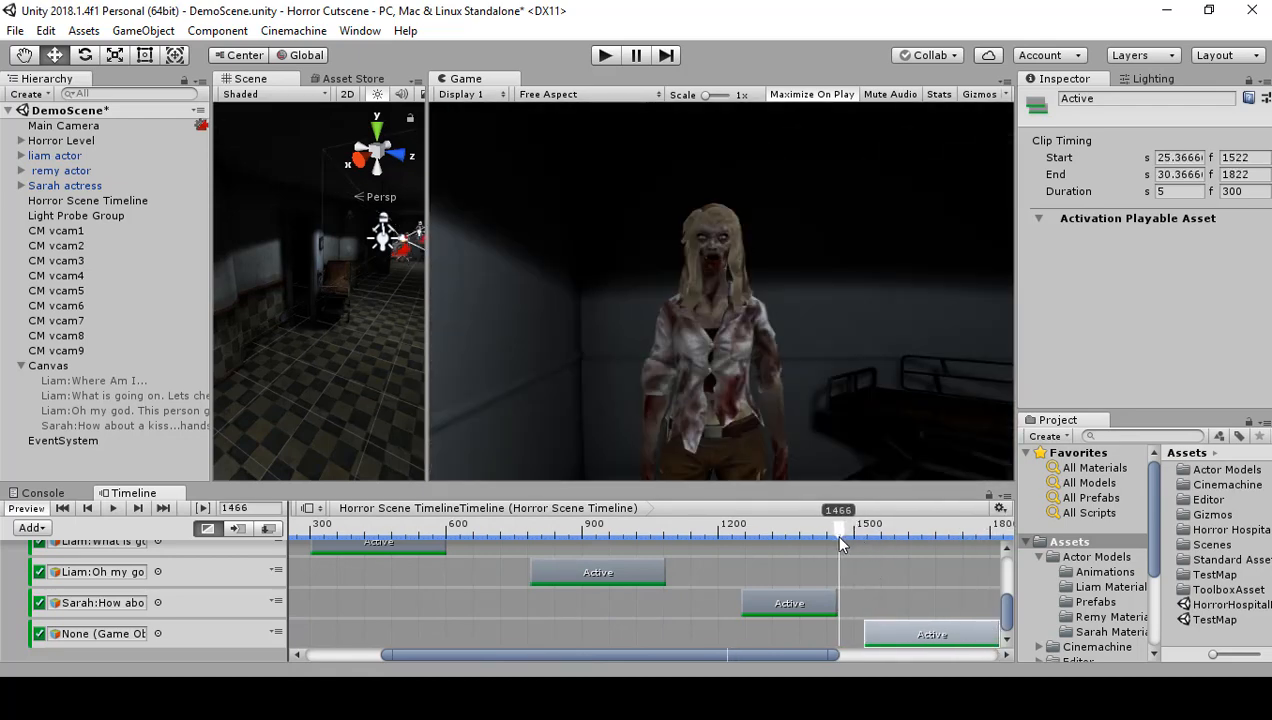
{"action": "left_click_drag", "start_coordinate": [840, 537], "coordinate": [858, 540]}
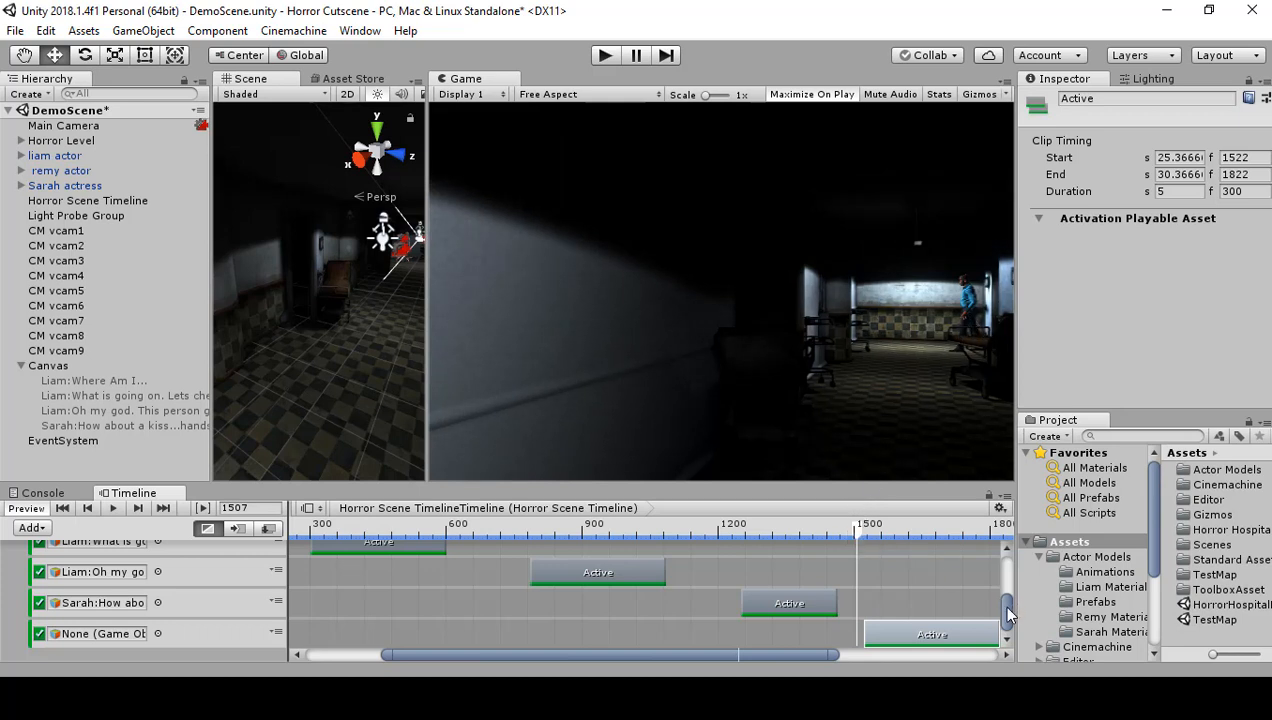
{"action": "left_click_drag", "start_coordinate": [1008, 602], "coordinate": [1007, 559]}
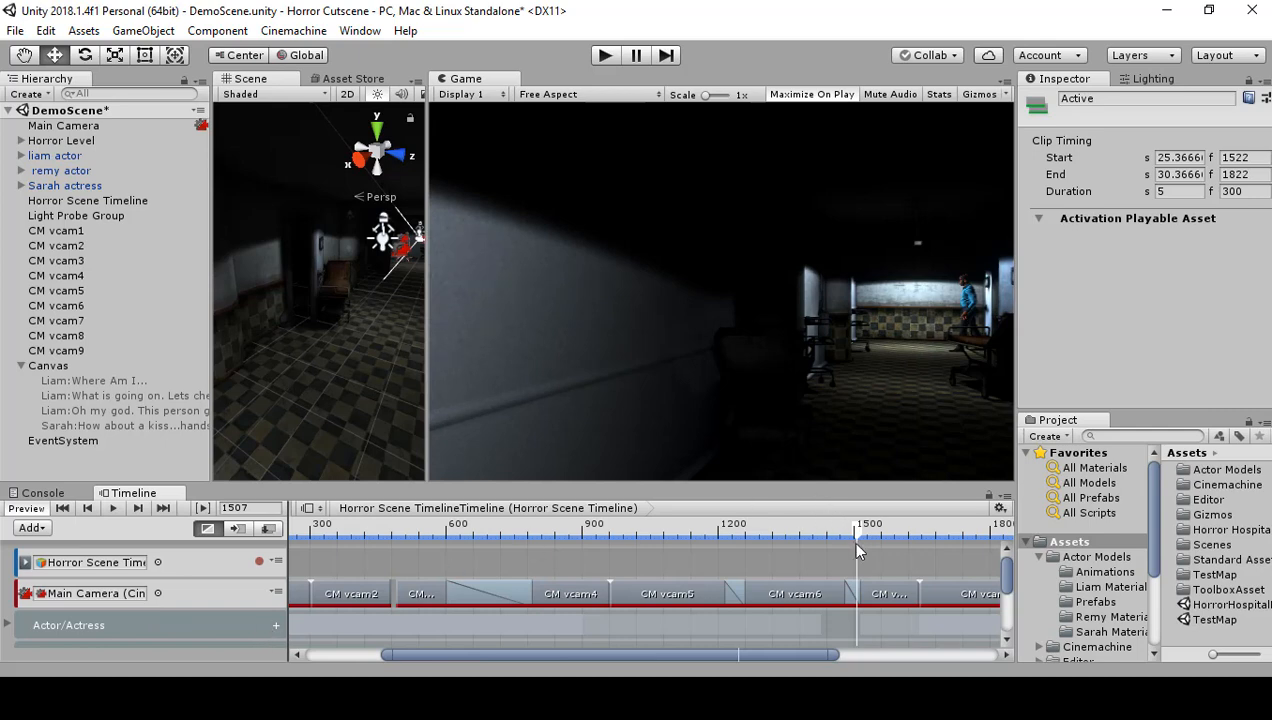
{"action": "mouse_move", "coordinate": [856, 540]}
{"action": "left_mouse_down"}
{"action": "mouse_move", "coordinate": [785, 540]}
{"action": "mouse_move", "coordinate": [876, 536]}
{"action": "mouse_move", "coordinate": [845, 555]}
{"action": "mouse_move", "coordinate": [859, 555]}
{"action": "left_mouse_up"}
{"action": "left_click", "coordinate": [7, 625]}
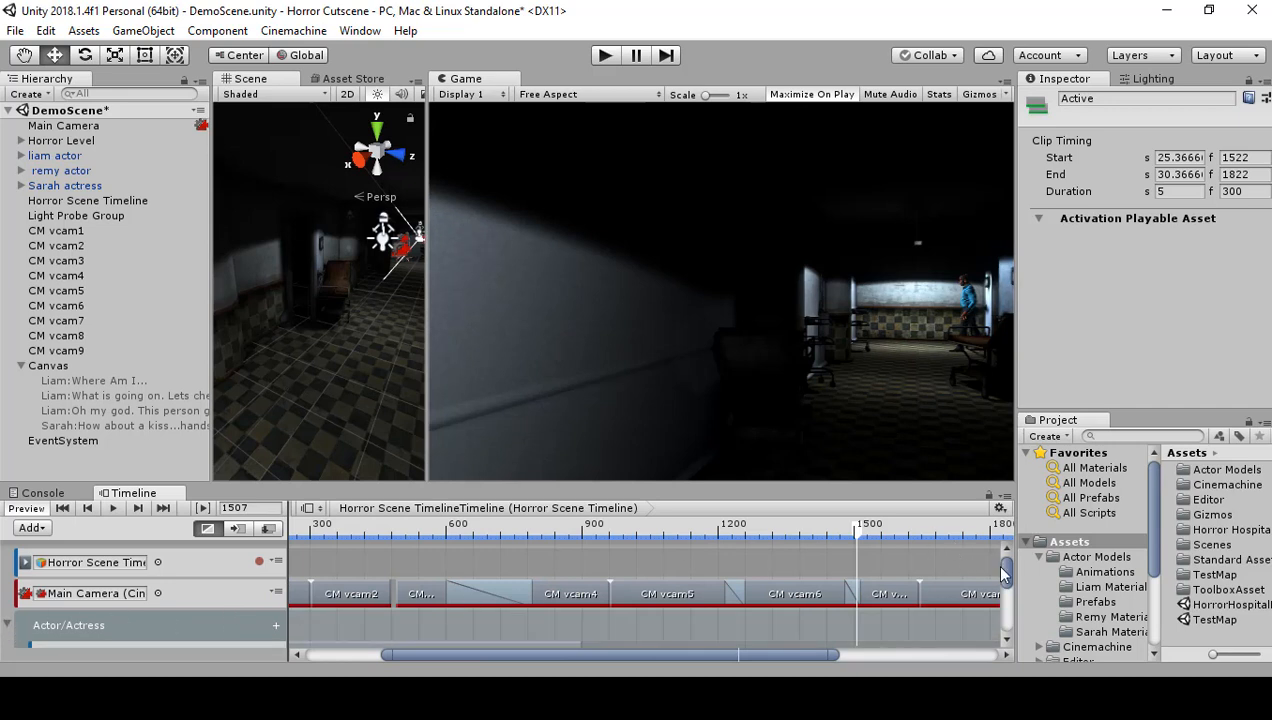
{"action": "left_click_drag", "start_coordinate": [1004, 570], "coordinate": [1006, 598]}
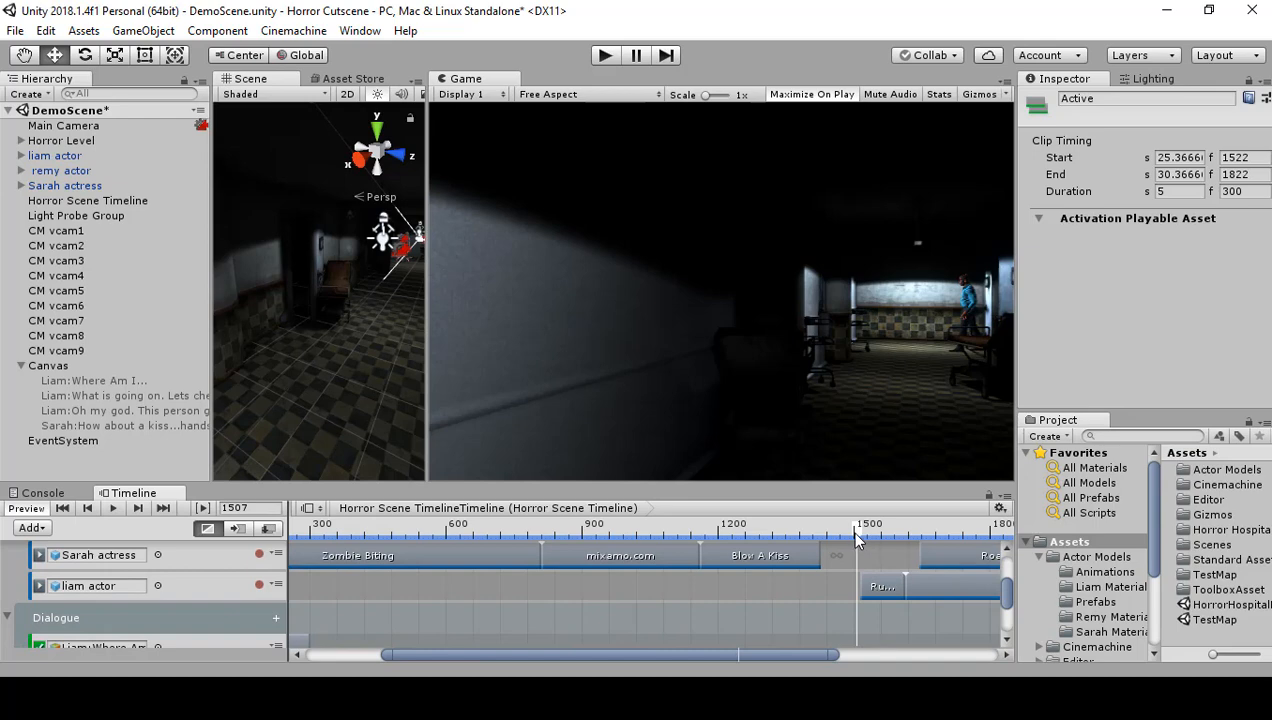
{"action": "mouse_move", "coordinate": [855, 540]}
{"action": "left_mouse_down"}
{"action": "mouse_move", "coordinate": [468, 531]}
{"action": "mouse_move", "coordinate": [268, 553]}
{"action": "mouse_move", "coordinate": [860, 549]}
{"action": "left_mouse_up"}
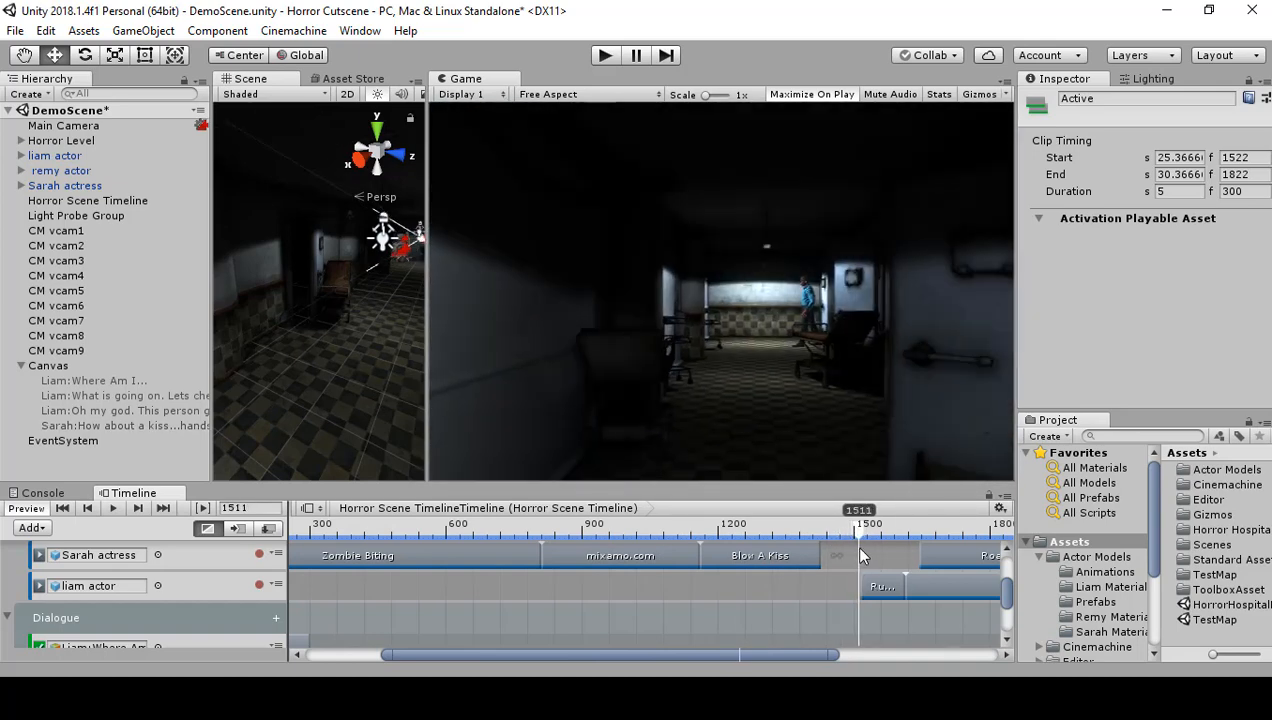
{"action": "left_click_drag", "start_coordinate": [861, 548], "coordinate": [861, 548]}
Move both of Liam's Running clips earlier so they start at frames 1505 and 1603, and check the camera transition.
{"action": "mouse_move", "coordinate": [864, 526]}
{"action": "left_mouse_down"}
{"action": "mouse_move", "coordinate": [818, 525]}
{"action": "mouse_move", "coordinate": [856, 530]}
{"action": "left_mouse_up"}
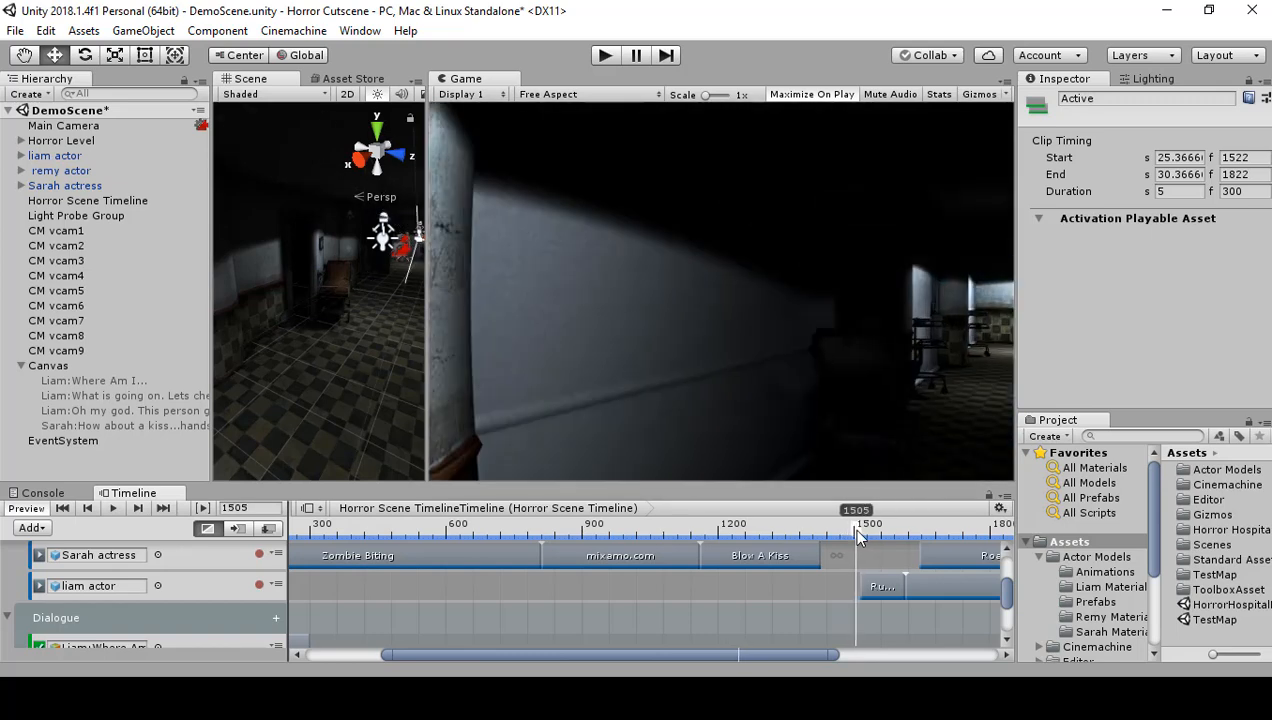
{"action": "left_click", "coordinate": [881, 586]}
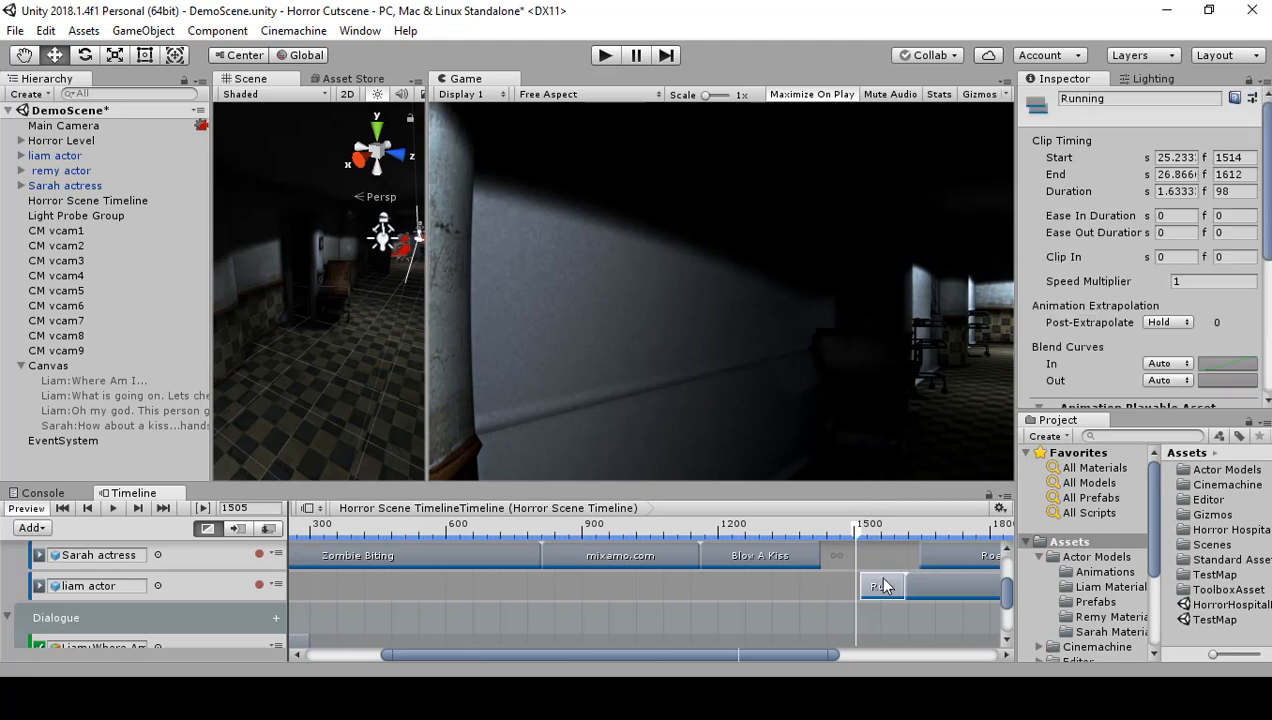
{"action": "left_click_drag", "start_coordinate": [884, 586], "coordinate": [918, 586]}
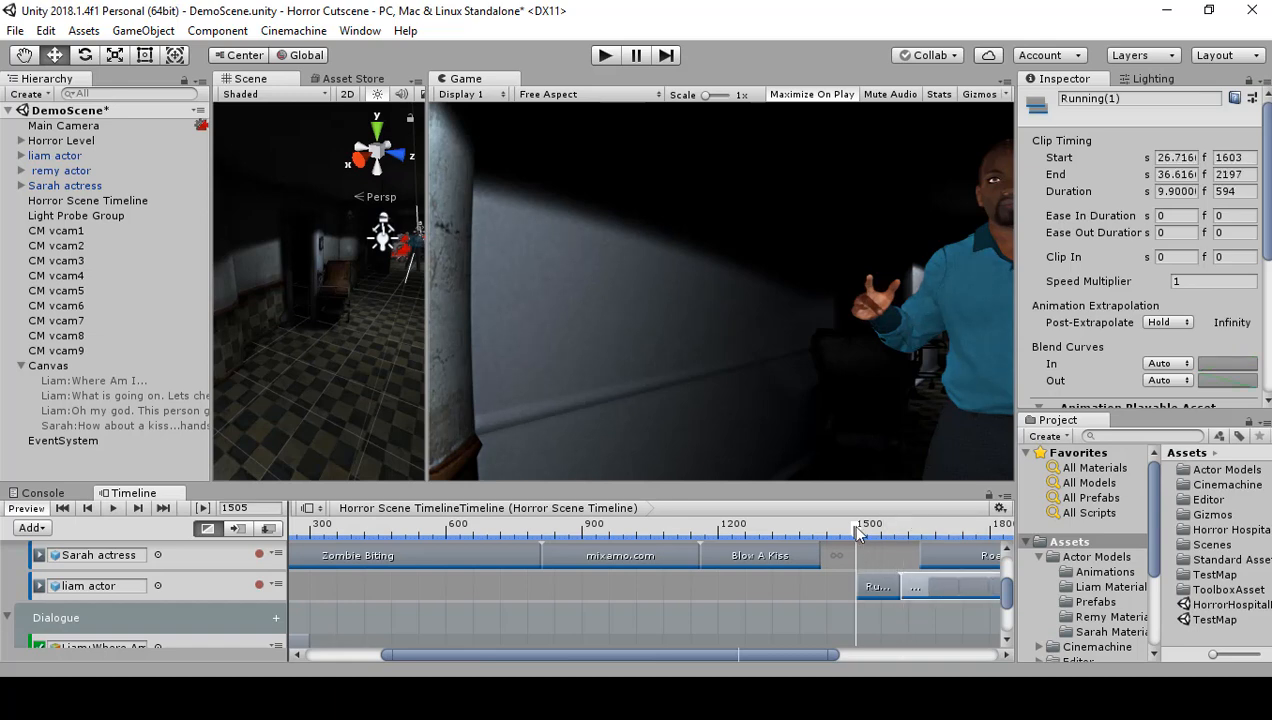
{"action": "mouse_move", "coordinate": [860, 537]}
{"action": "left_mouse_down"}
{"action": "mouse_move", "coordinate": [812, 529]}
{"action": "mouse_move", "coordinate": [862, 538]}
{"action": "left_mouse_up"}
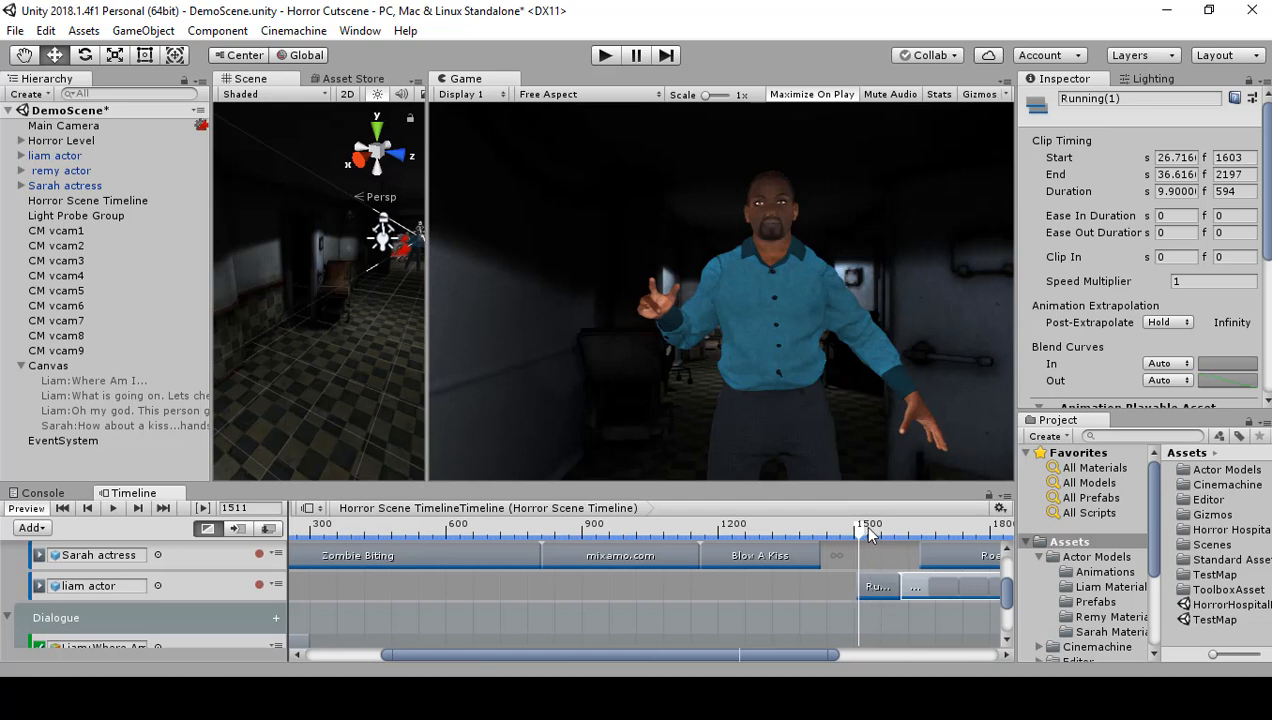
Shift Liam's two Running clips later together so the first one starts at frame 1547.
{"action": "left_click", "coordinate": [874, 588]}
{"action": "mouse_move", "coordinate": [857, 533]}
{"action": "left_mouse_down"}
{"action": "mouse_move", "coordinate": [815, 545]}
{"action": "mouse_move", "coordinate": [865, 556]}
{"action": "mouse_move", "coordinate": [853, 546]}
{"action": "left_mouse_up"}
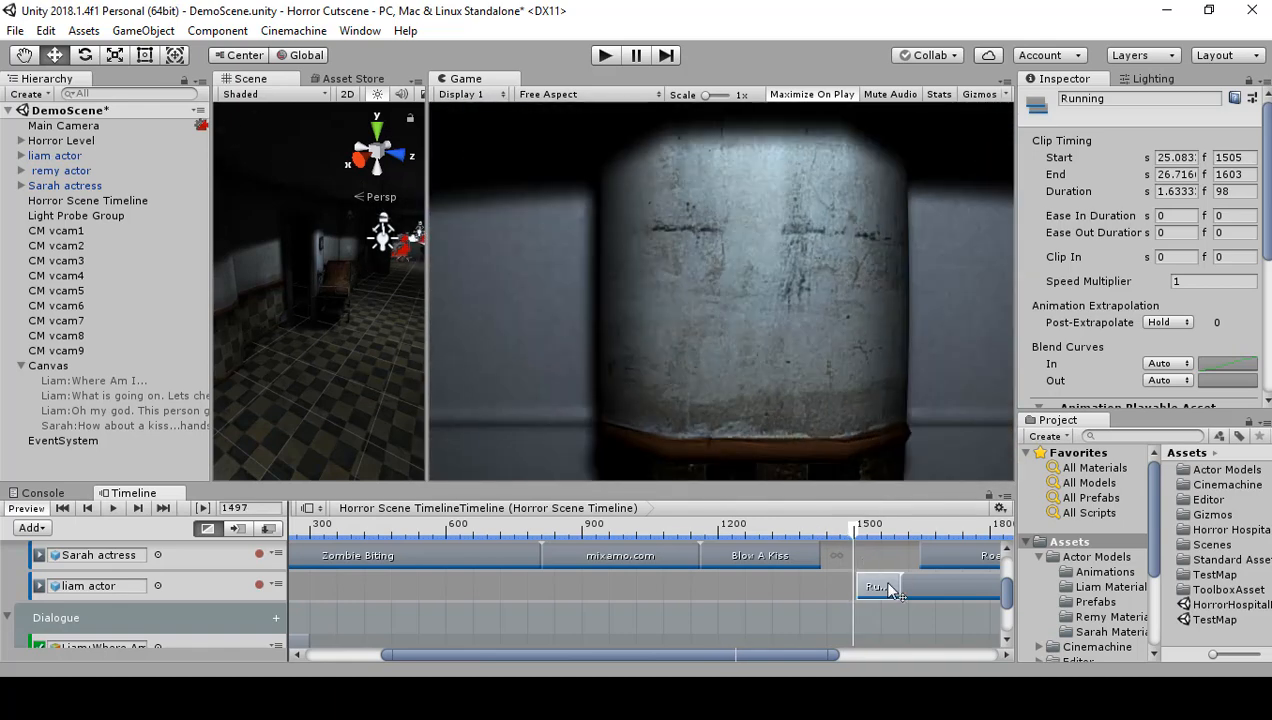
{"action": "mouse_move", "coordinate": [913, 590]}
{"action": "left_mouse_down"}
{"action": "mouse_move", "coordinate": [882, 590]}
{"action": "mouse_move", "coordinate": [926, 590]}
{"action": "mouse_move", "coordinate": [888, 587]}
{"action": "mouse_move", "coordinate": [911, 587]}
{"action": "left_mouse_up"}
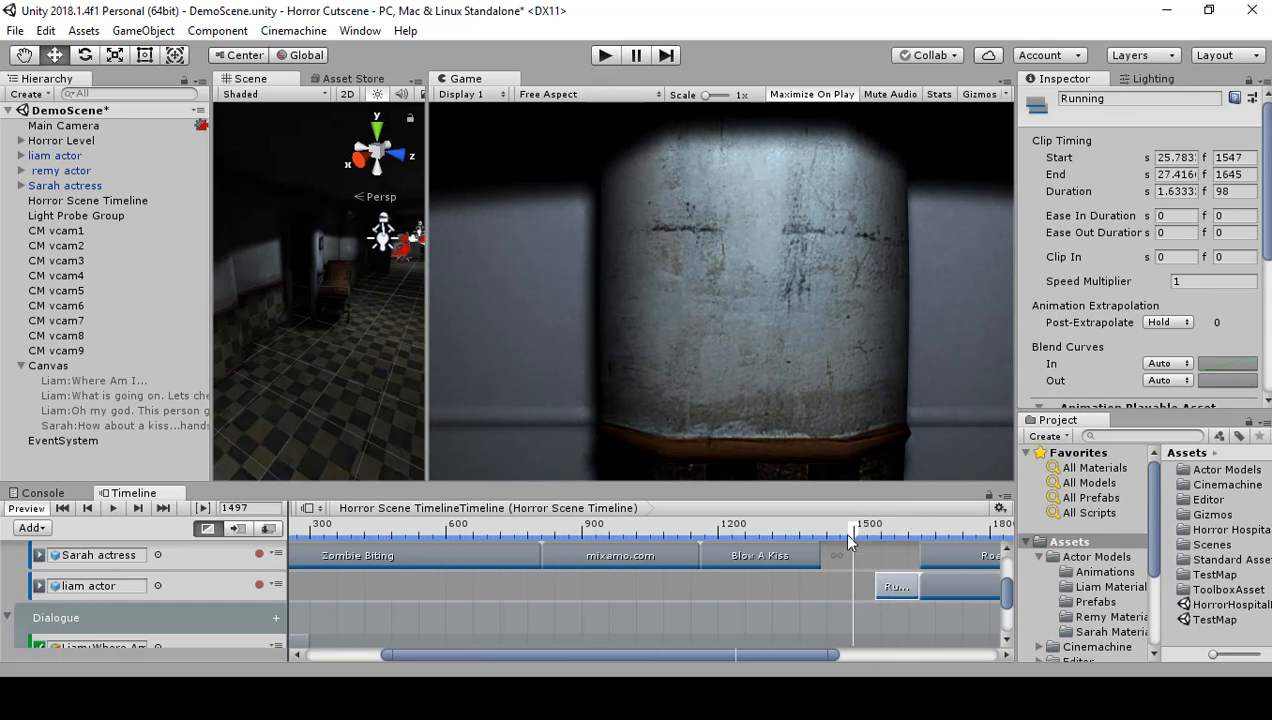
Scrub the camera transition to Liam around frame 1509 and move his two Running clips earlier to start at frames 1509 and 1607.
{"action": "left_click", "coordinate": [849, 533]}
{"action": "left_click_drag", "start_coordinate": [850, 540], "coordinate": [861, 541]}
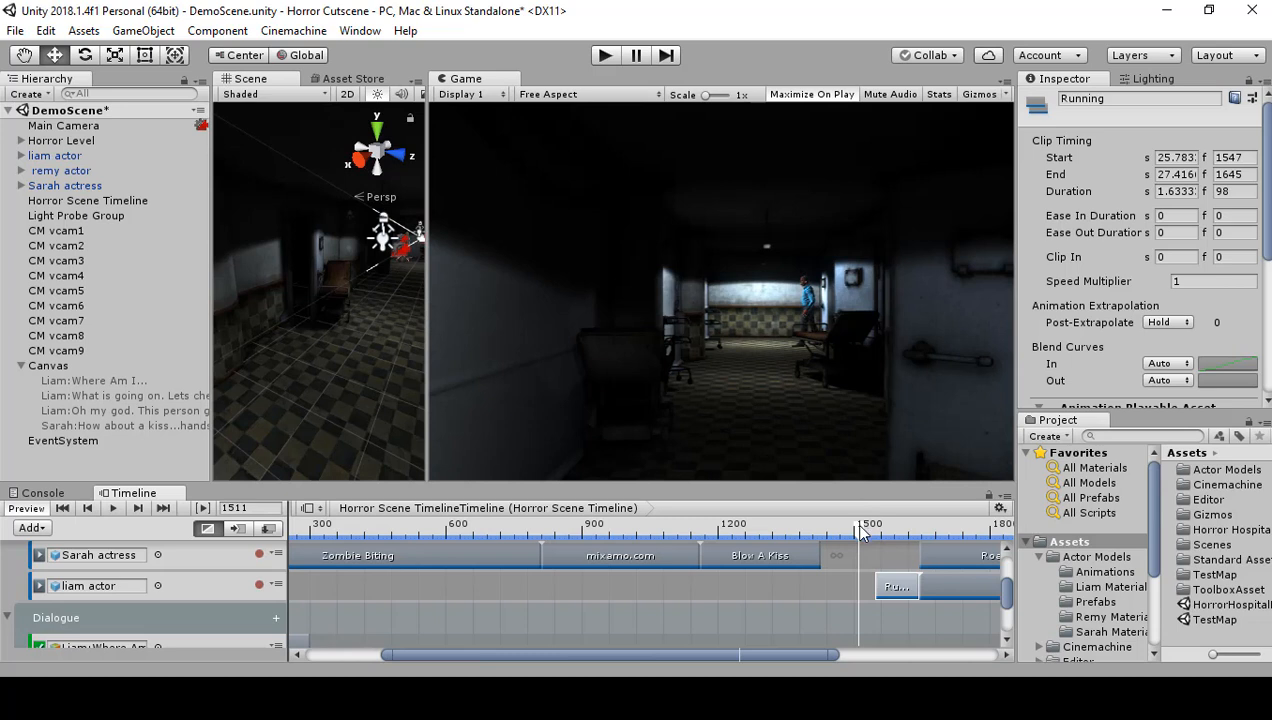
{"action": "mouse_move", "coordinate": [861, 535]}
{"action": "left_mouse_down"}
{"action": "mouse_move", "coordinate": [881, 535]}
{"action": "mouse_move", "coordinate": [855, 535]}
{"action": "left_mouse_up"}
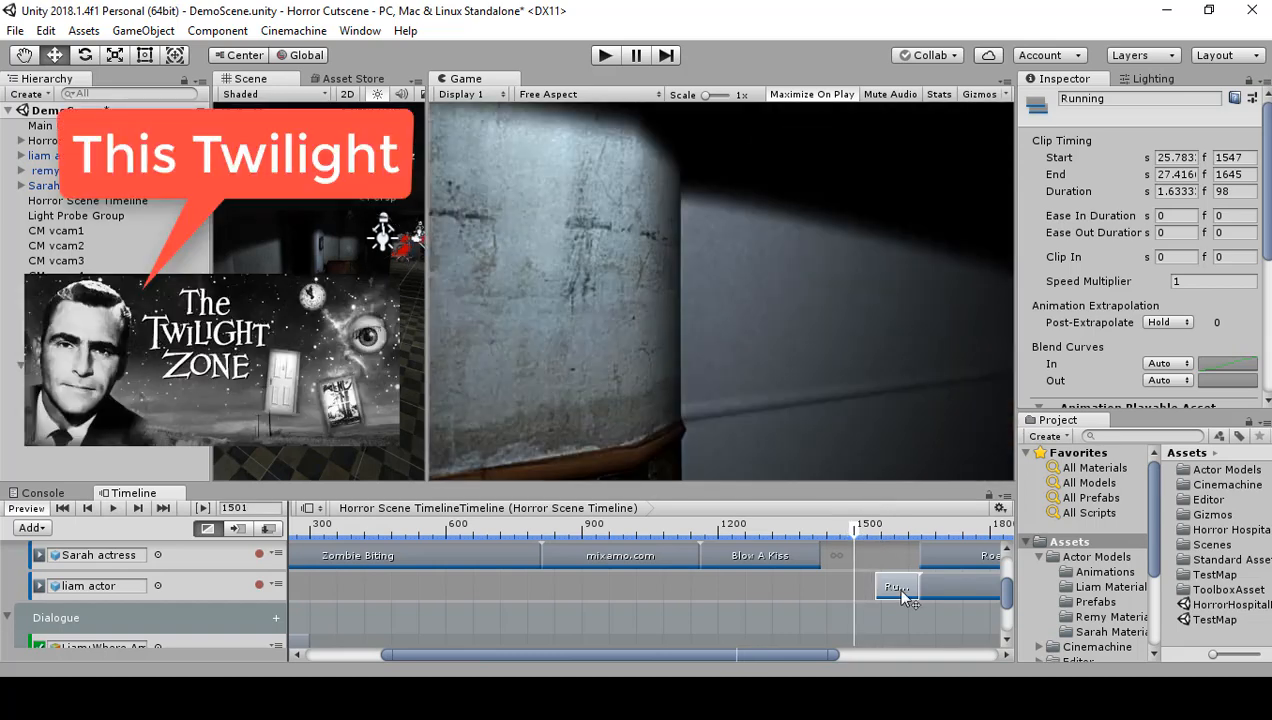
{"action": "left_click", "coordinate": [855, 537]}
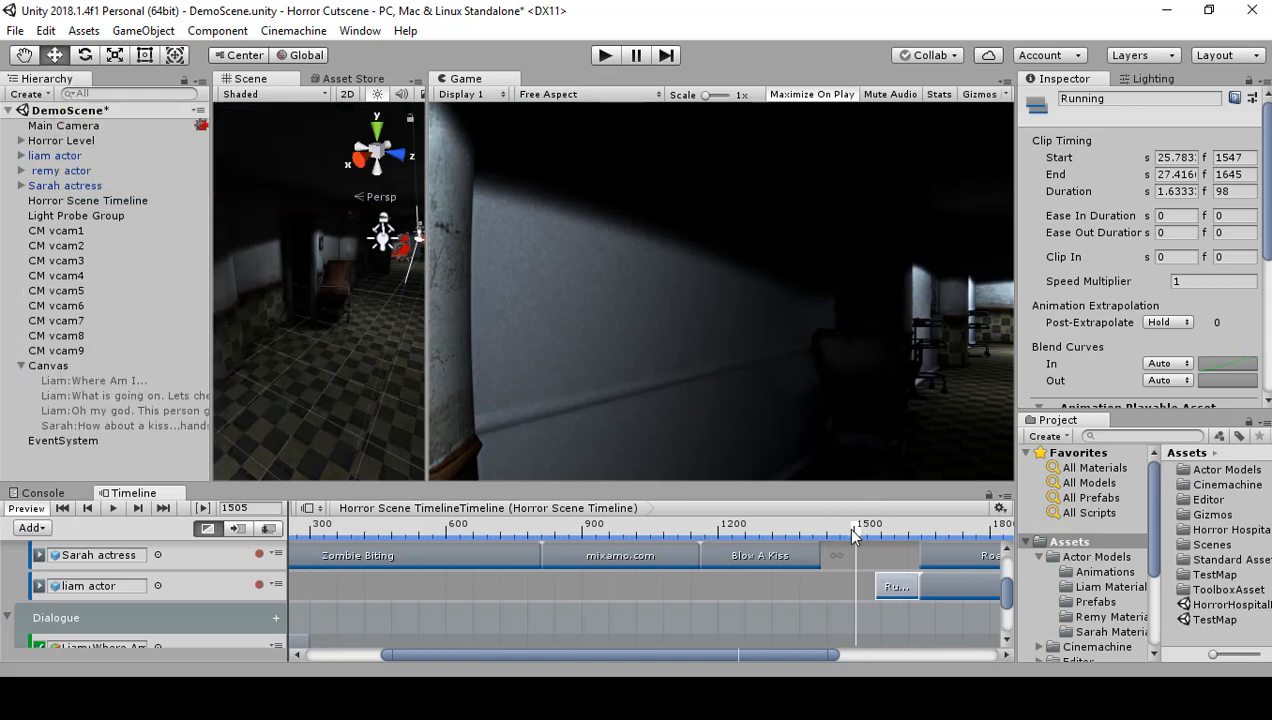
{"action": "left_click_drag", "start_coordinate": [855, 529], "coordinate": [858, 529]}
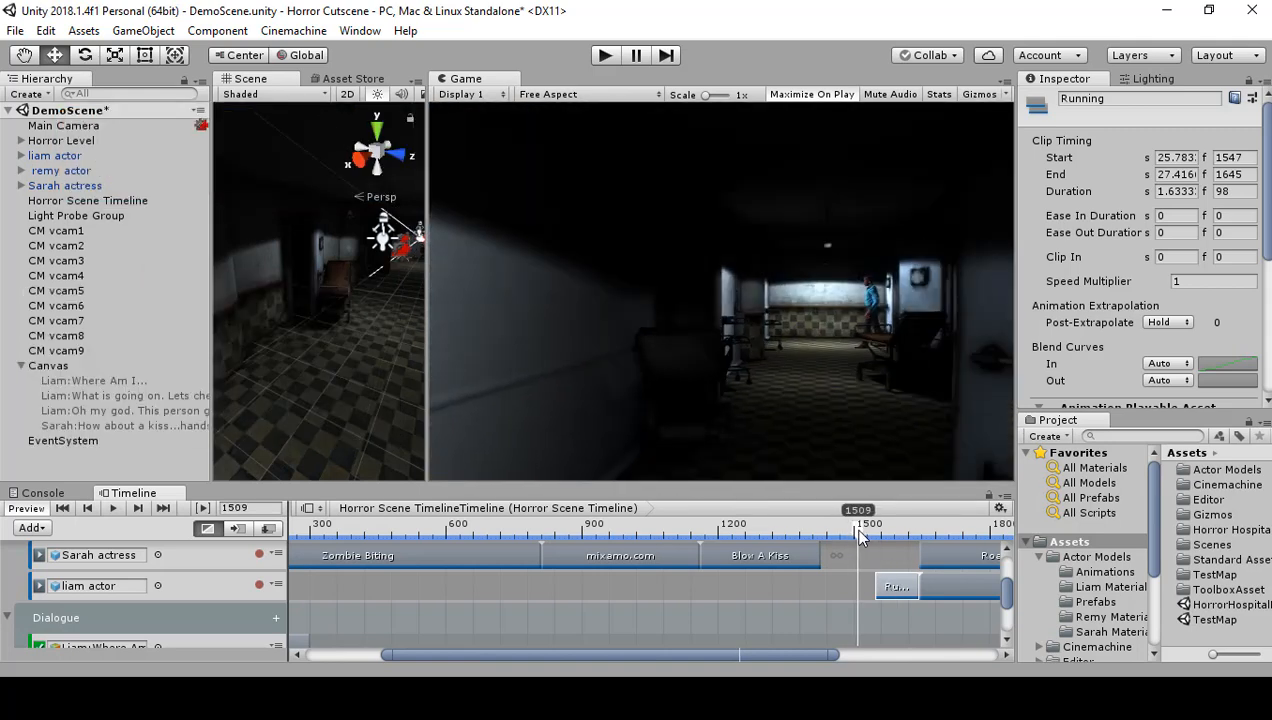
{"action": "left_click", "coordinate": [878, 586]}
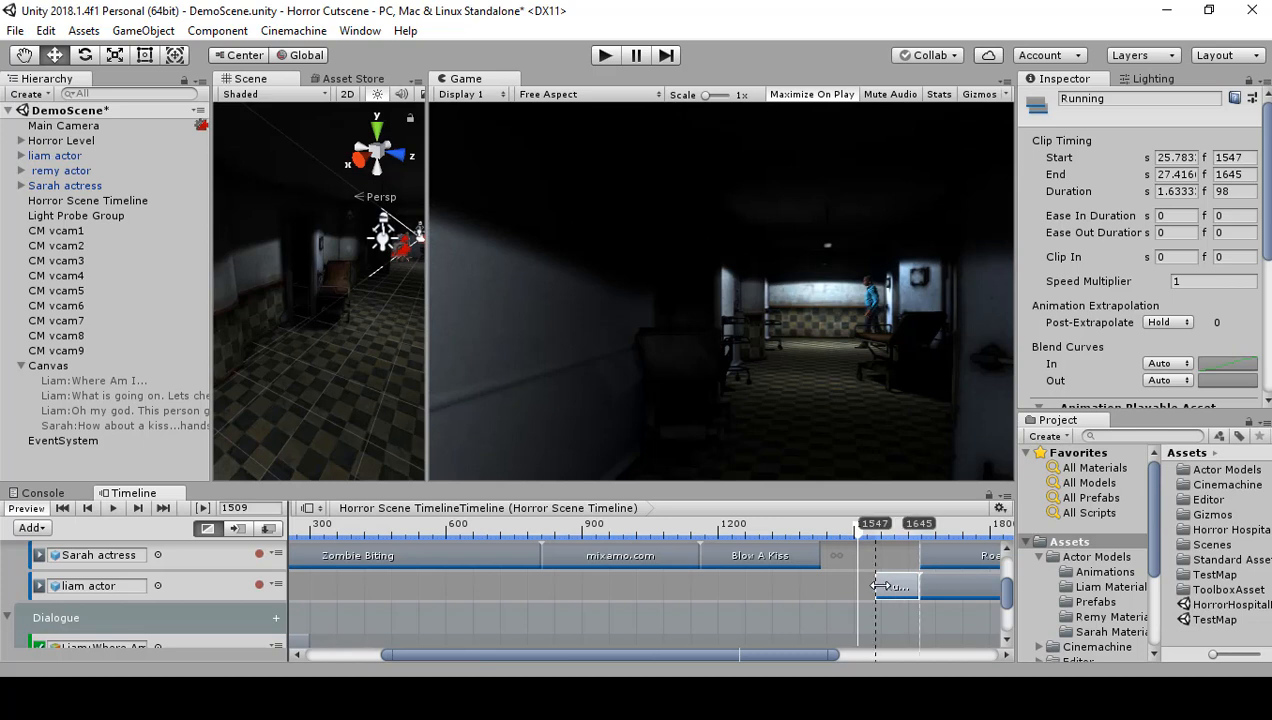
{"action": "left_click_drag", "start_coordinate": [878, 586], "coordinate": [927, 590]}
Move Liam's two Running clips to start back to back at frames 1493 and 1591, and check his run up to frame 1634.
{"action": "left_click", "coordinate": [849, 532]}
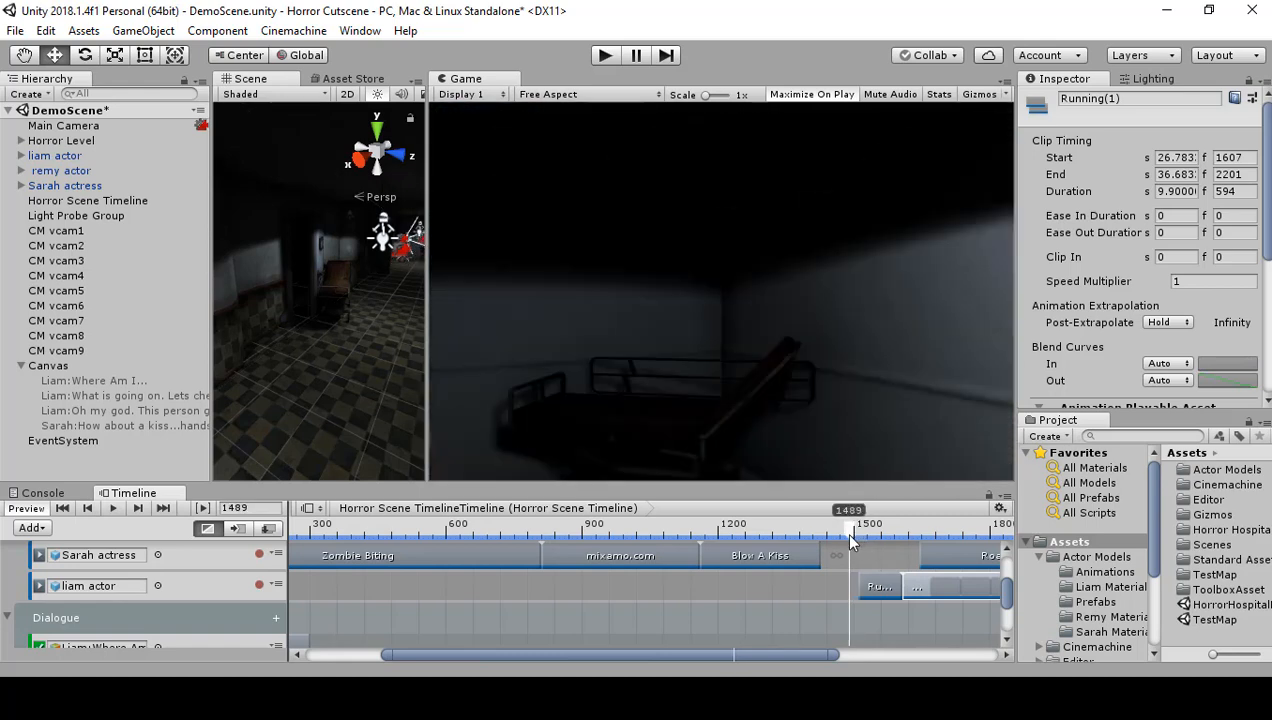
{"action": "left_click_drag", "start_coordinate": [849, 537], "coordinate": [852, 543]}
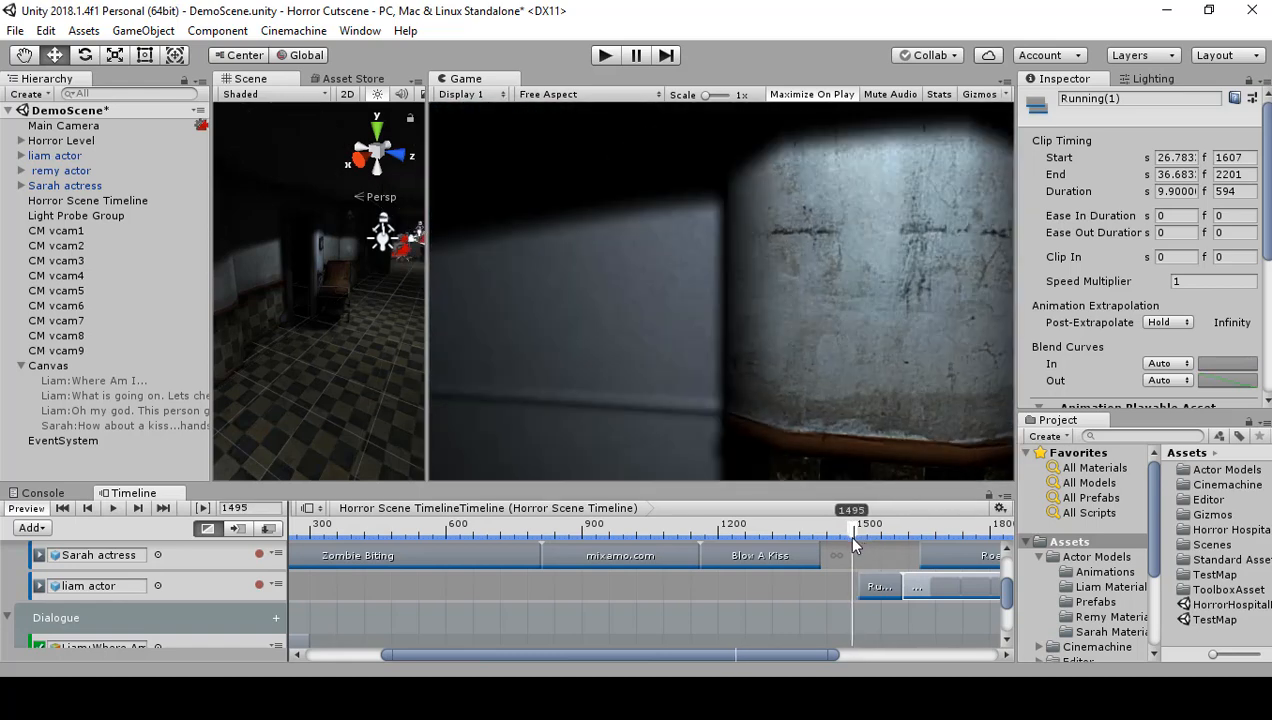
{"action": "left_click_drag", "start_coordinate": [877, 584], "coordinate": [851, 542]}
{"action": "left_click", "coordinate": [917, 582]}
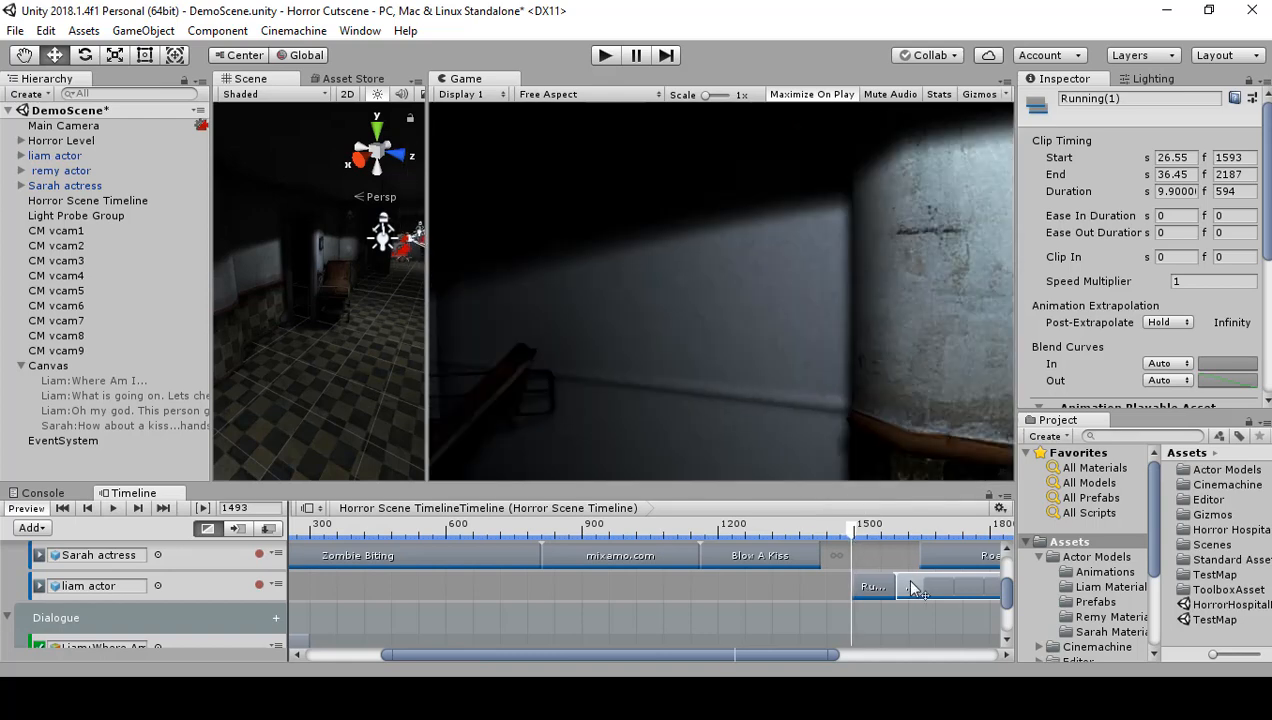
{"action": "left_click_drag", "start_coordinate": [911, 588], "coordinate": [925, 588]}
{"action": "left_click", "coordinate": [880, 586]}
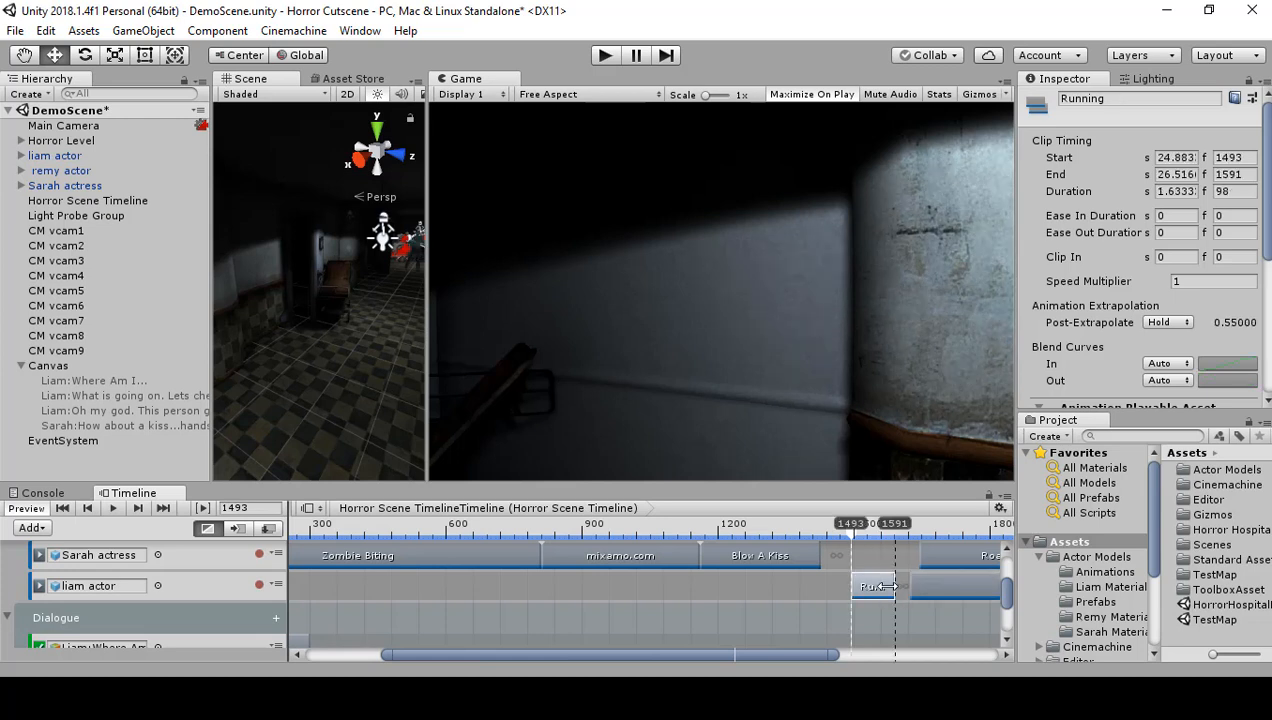
{"action": "left_click_drag", "start_coordinate": [888, 586], "coordinate": [922, 588]}
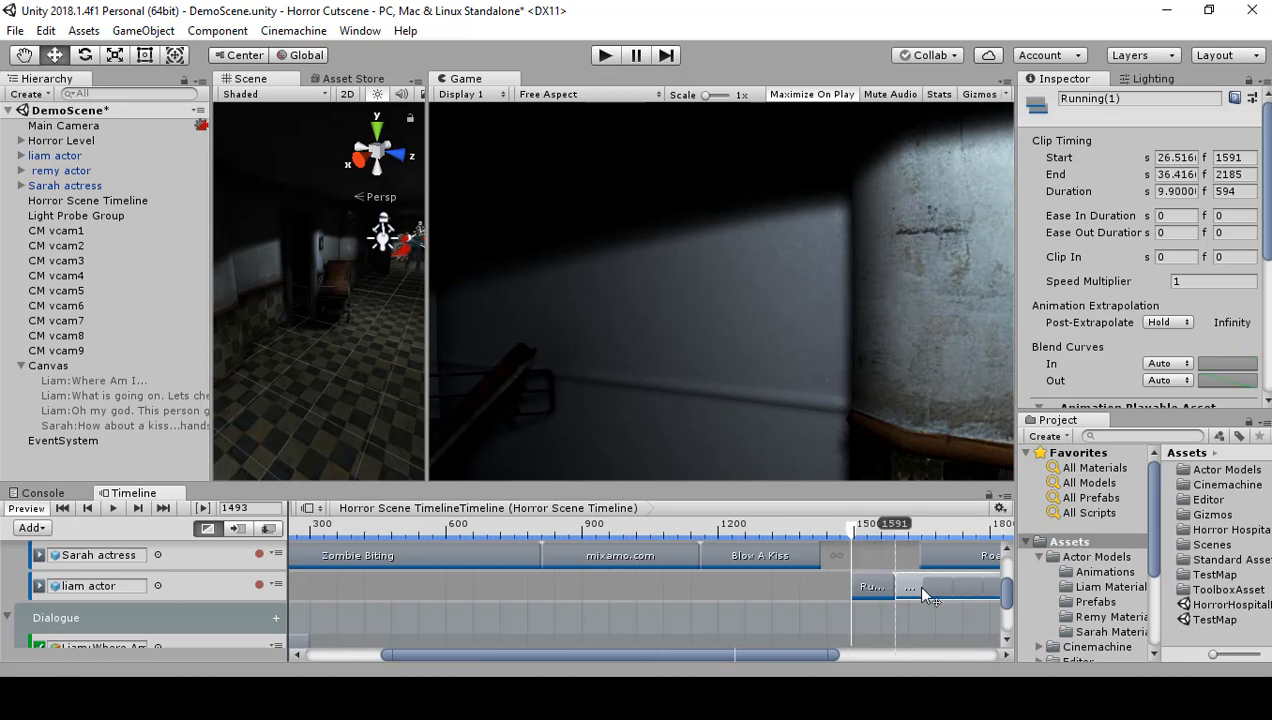
{"action": "left_click_drag", "start_coordinate": [854, 537], "coordinate": [891, 559]}
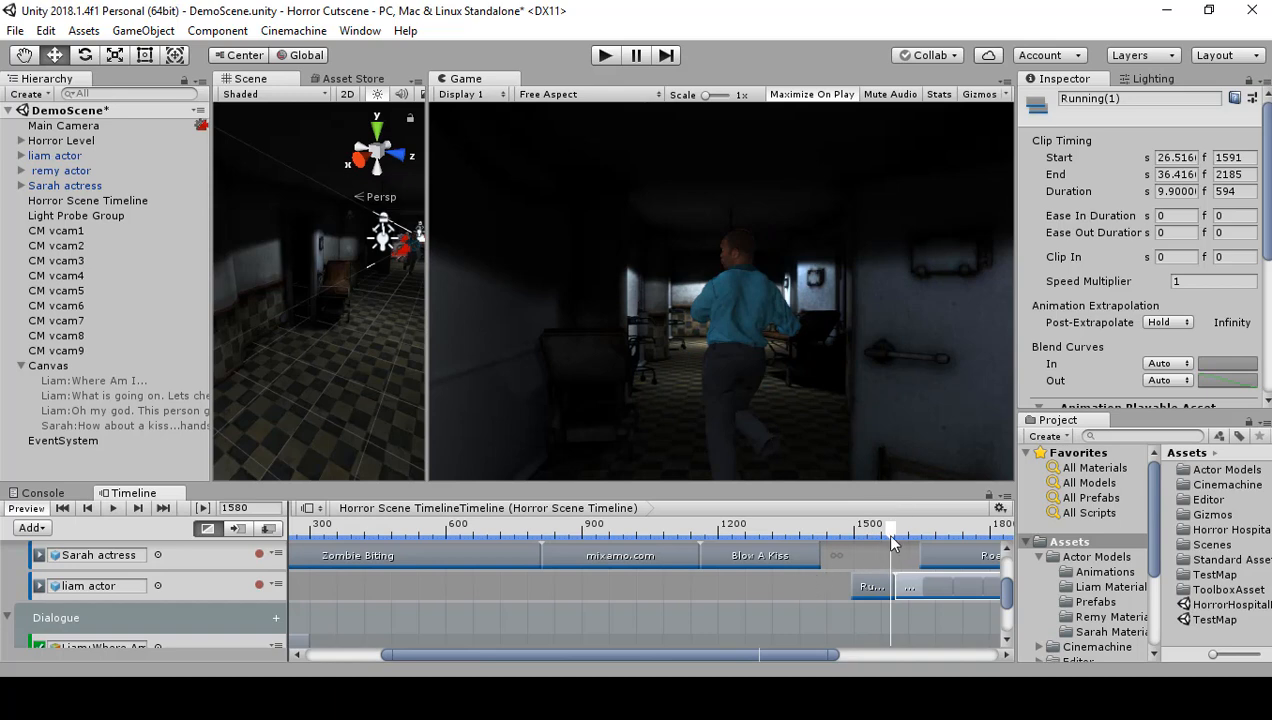
{"action": "mouse_move", "coordinate": [893, 541]}
{"action": "left_mouse_down"}
{"action": "mouse_move", "coordinate": [993, 543]}
{"action": "mouse_move", "coordinate": [850, 538]}
{"action": "mouse_move", "coordinate": [916, 543]}
{"action": "left_mouse_up"}
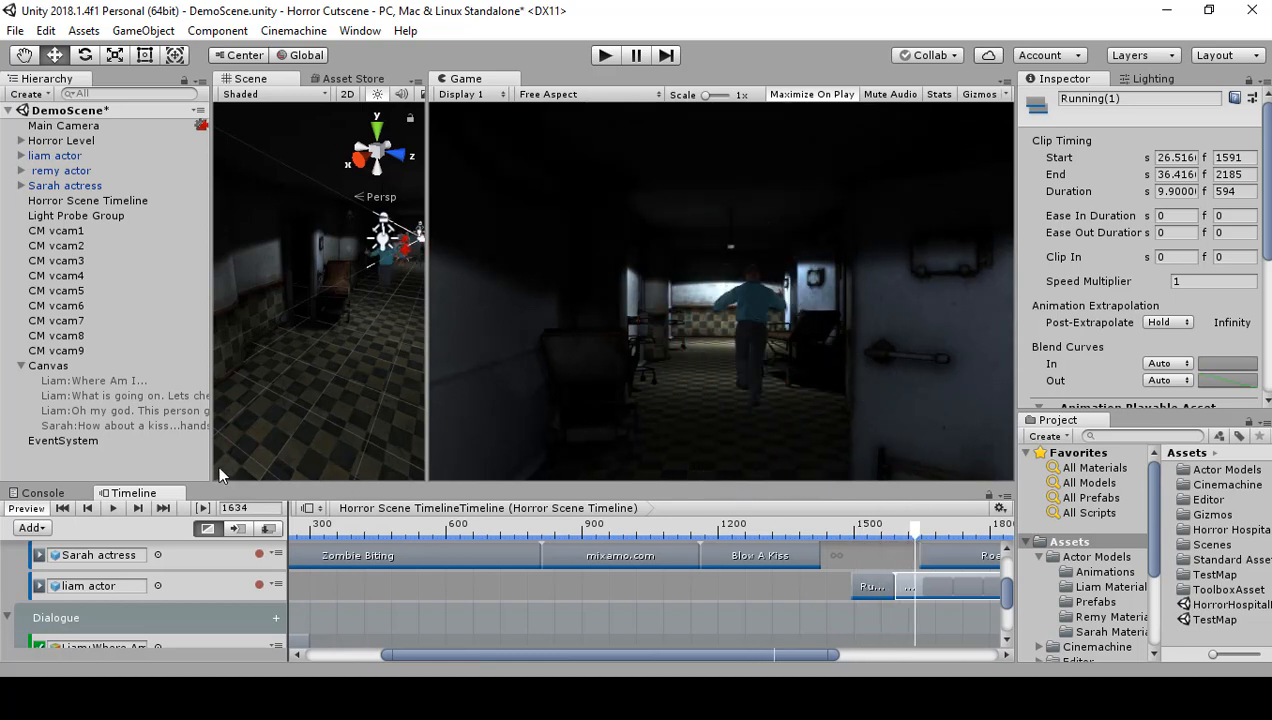
Deactivate Sarah's "How about a kiss...handsome." text object under the Canvas.
{"action": "left_click", "coordinate": [48, 366]}
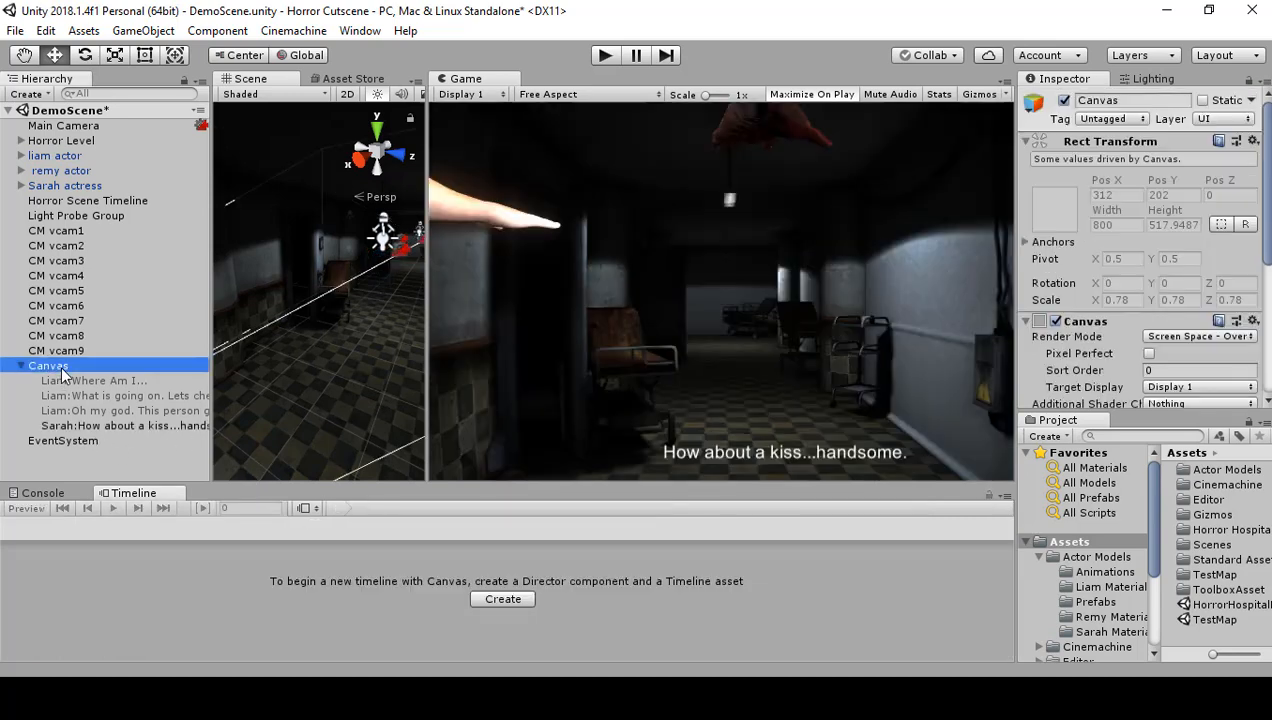
{"action": "left_click", "coordinate": [85, 425]}
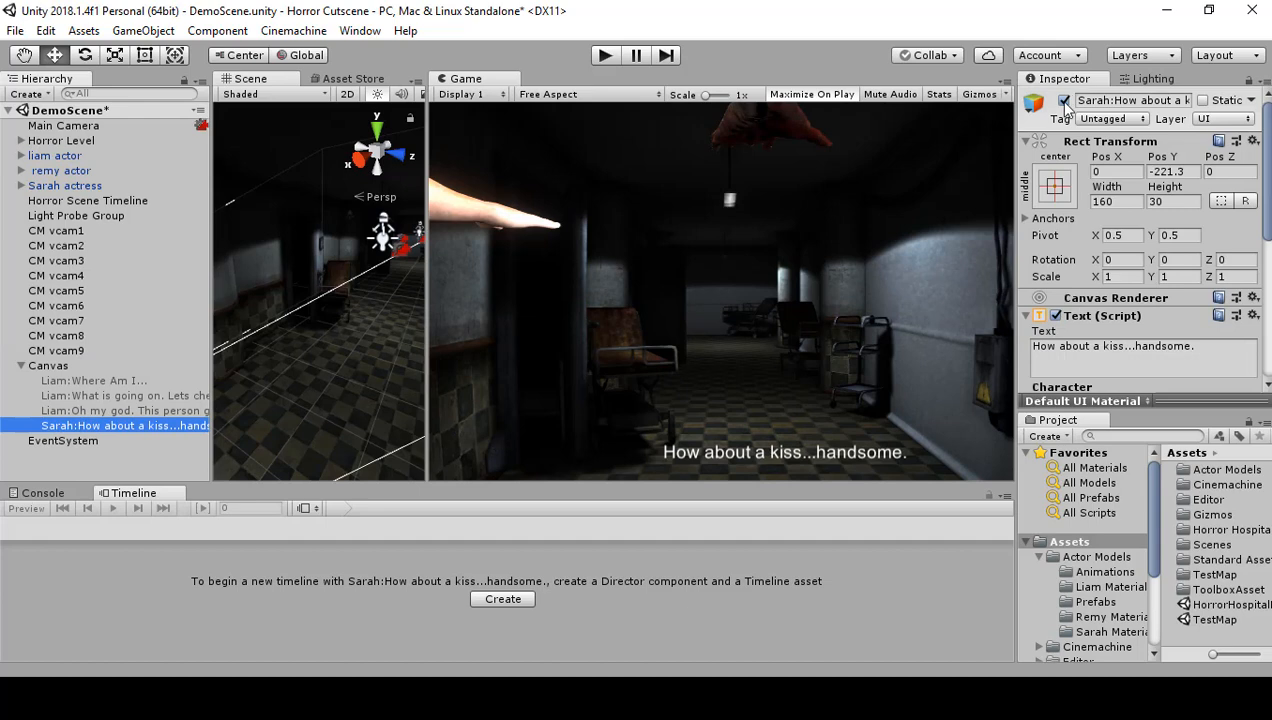
{"action": "left_click", "coordinate": [1065, 100]}
Add a UI Text object to the Canvas and name it "Liam:Hellll...NOOOOOO!!!!".
{"action": "left_click", "coordinate": [64, 368]}
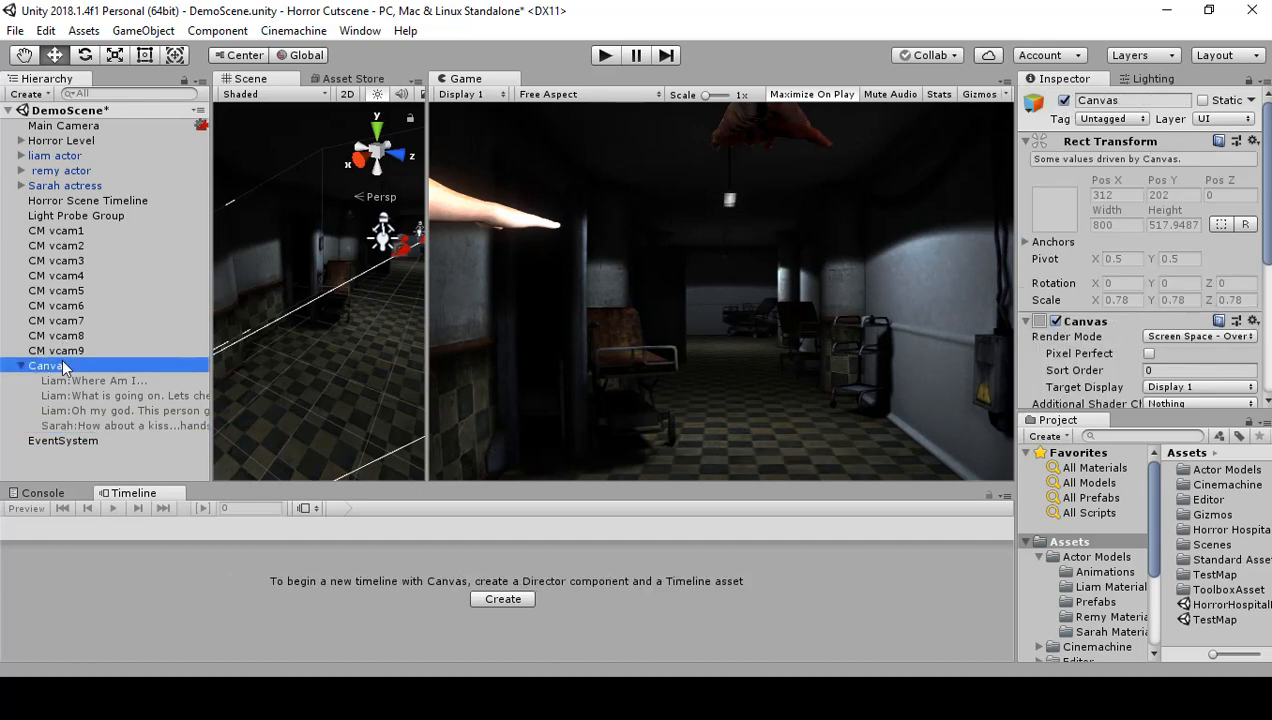
{"action": "right_click", "coordinate": [63, 368]}
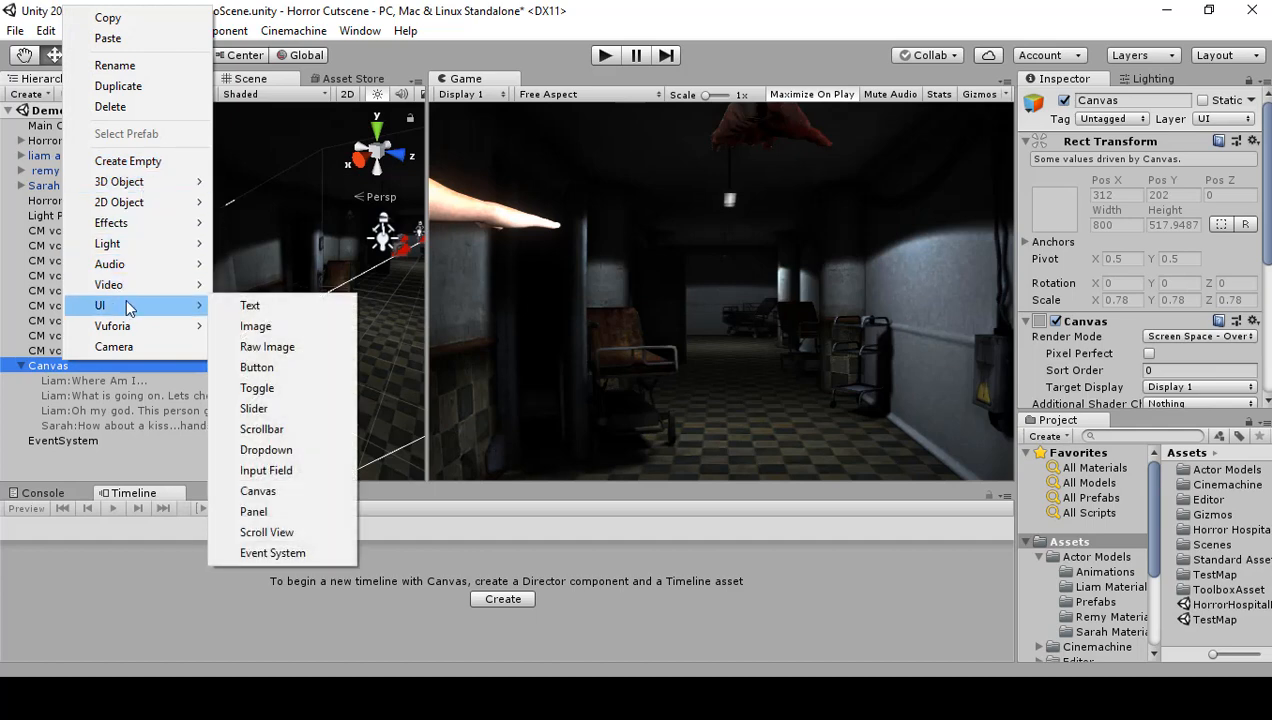
{"action": "mouse_move", "coordinate": [125, 305]}
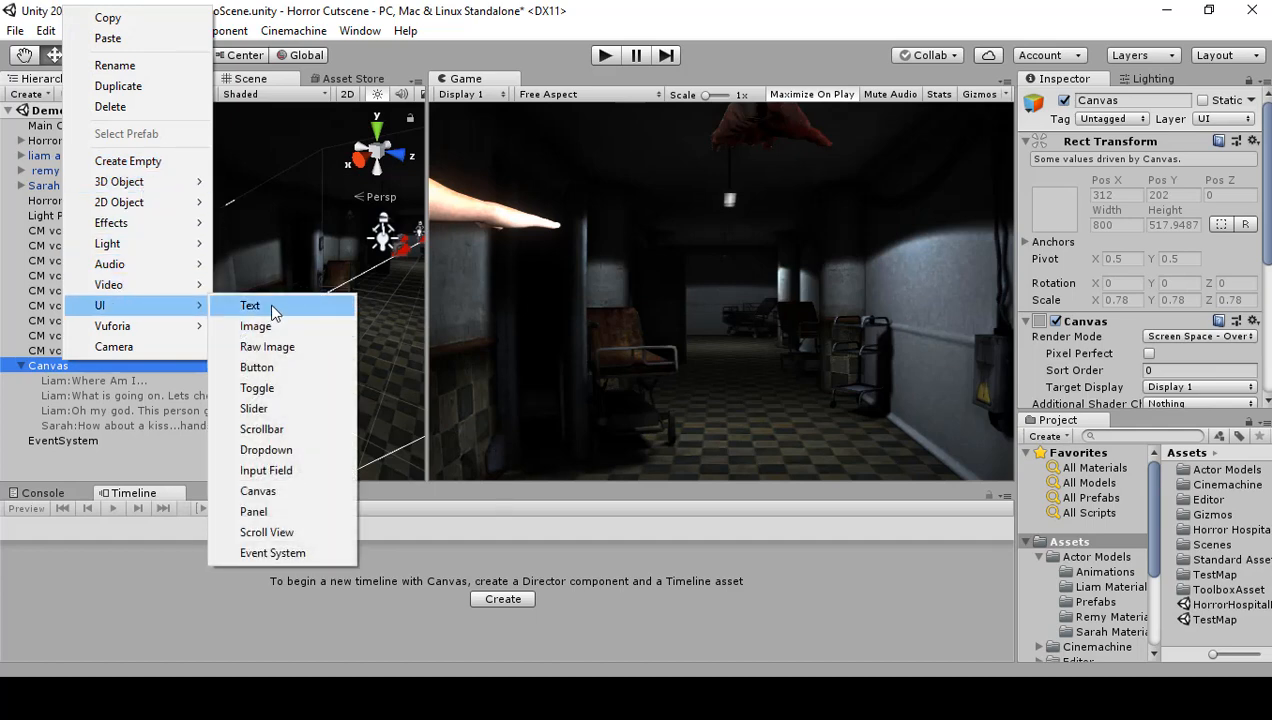
{"action": "left_click", "coordinate": [274, 312]}
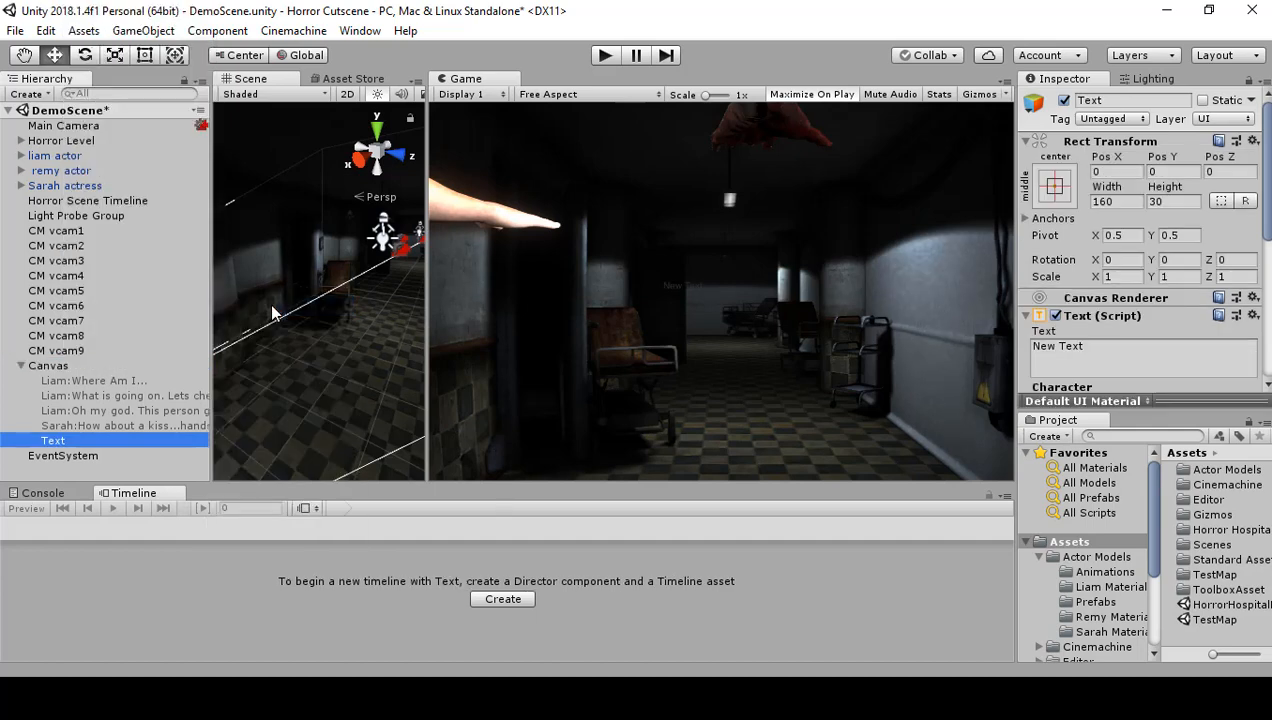
{"action": "left_click", "coordinate": [104, 441]}
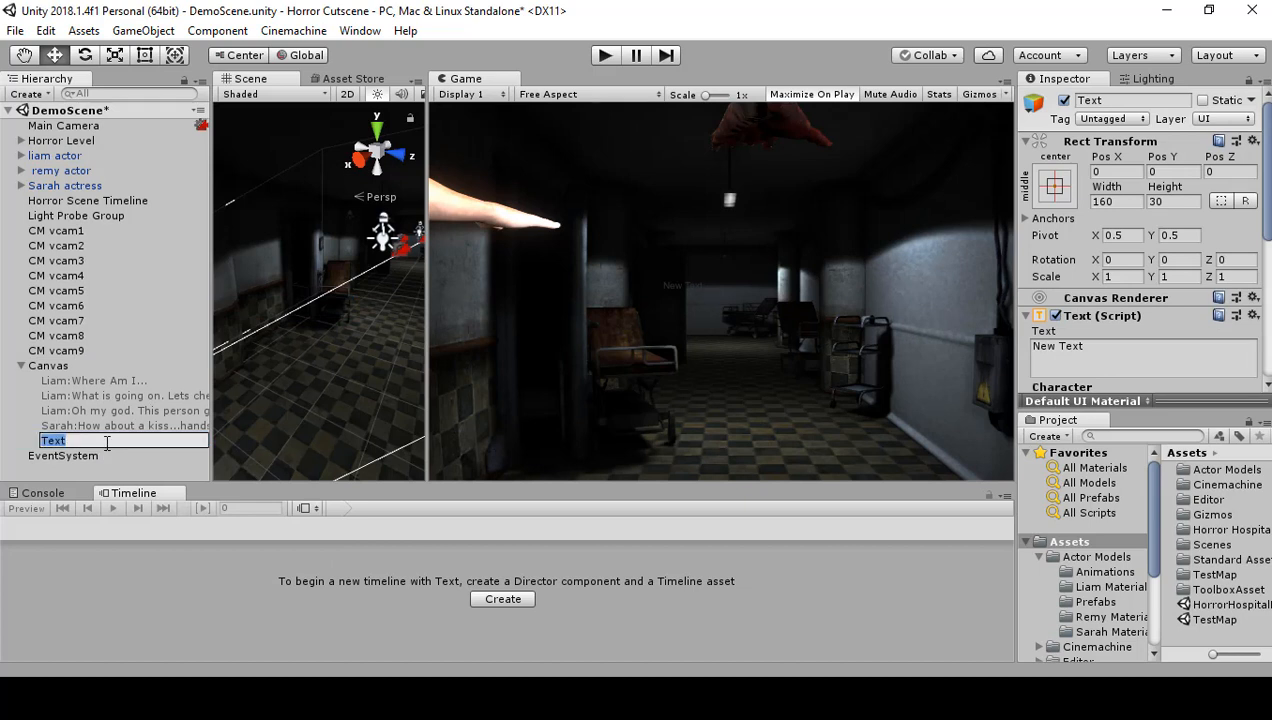
{"action": "type", "text": "Liam:Helll...N"}
{"action": "type", "text": "OOOOOO!!!!"}
{"action": "key", "text": "Return"}
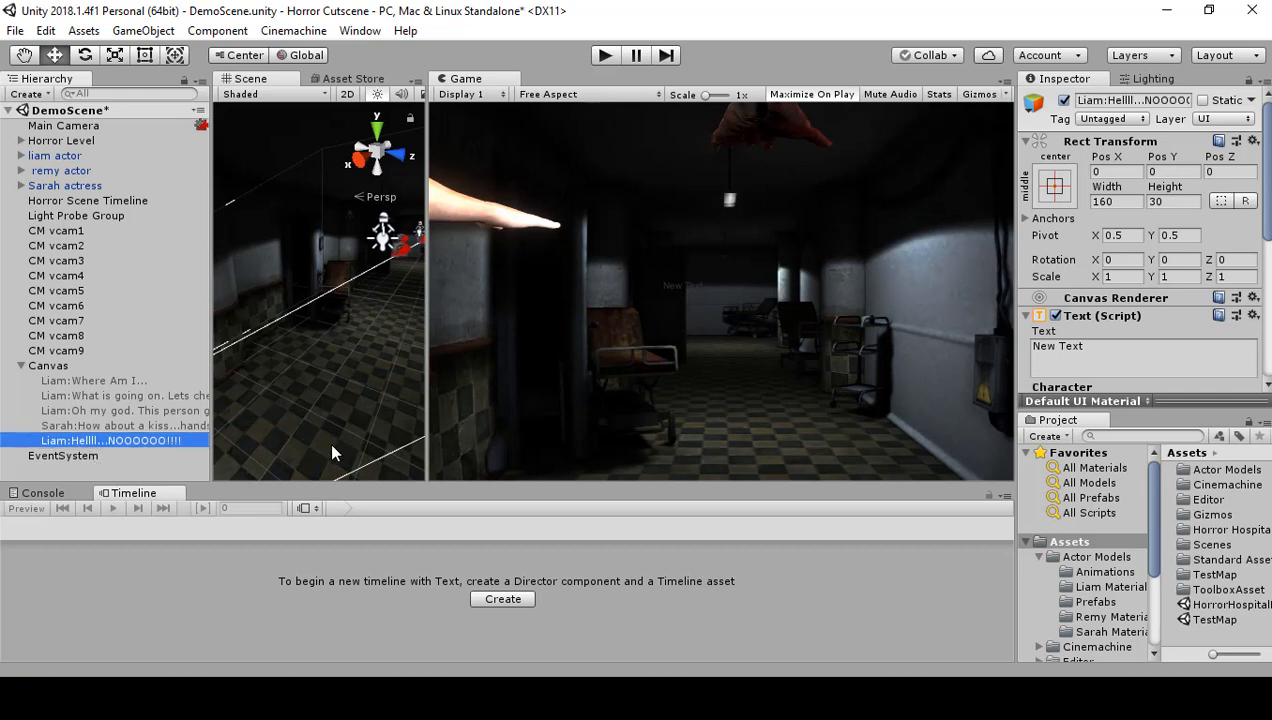
Replace the new text object's default content with "Hellll...NOOOOOOO!!!!".
{"action": "left_click", "coordinate": [1091, 345]}
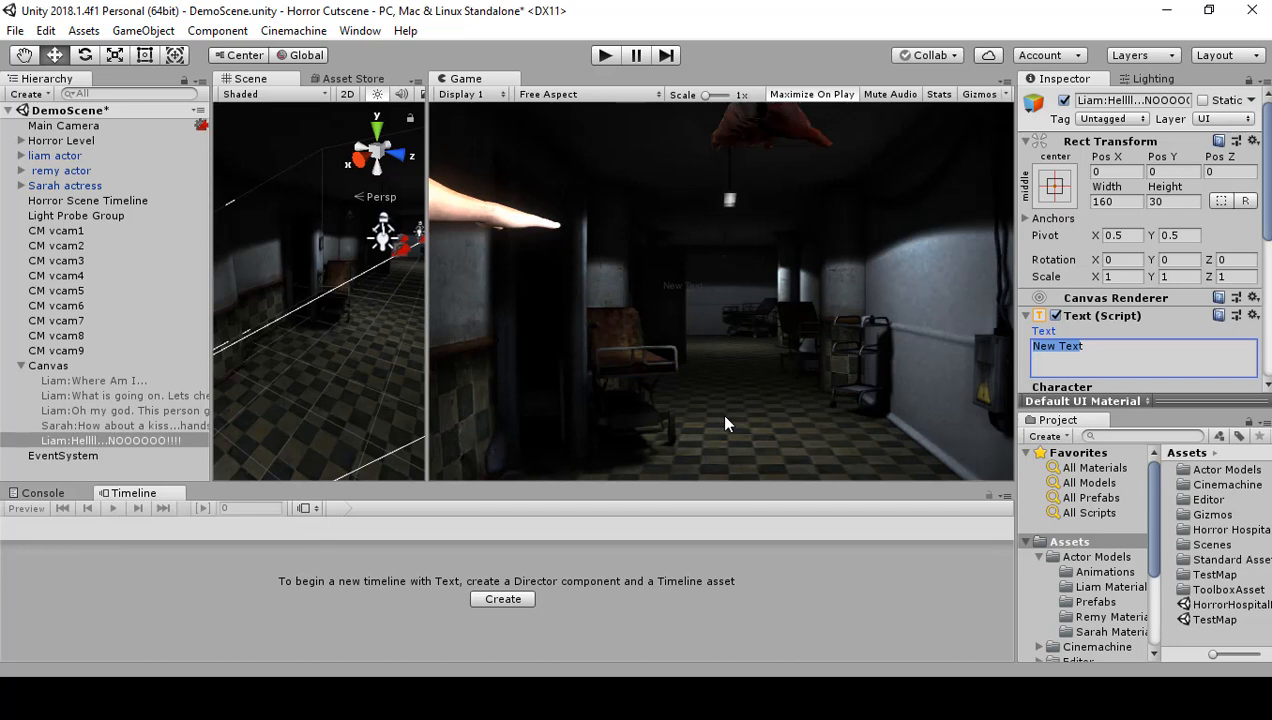
{"action": "type", "text": "Hellll...NOOOOOO!!!!"}
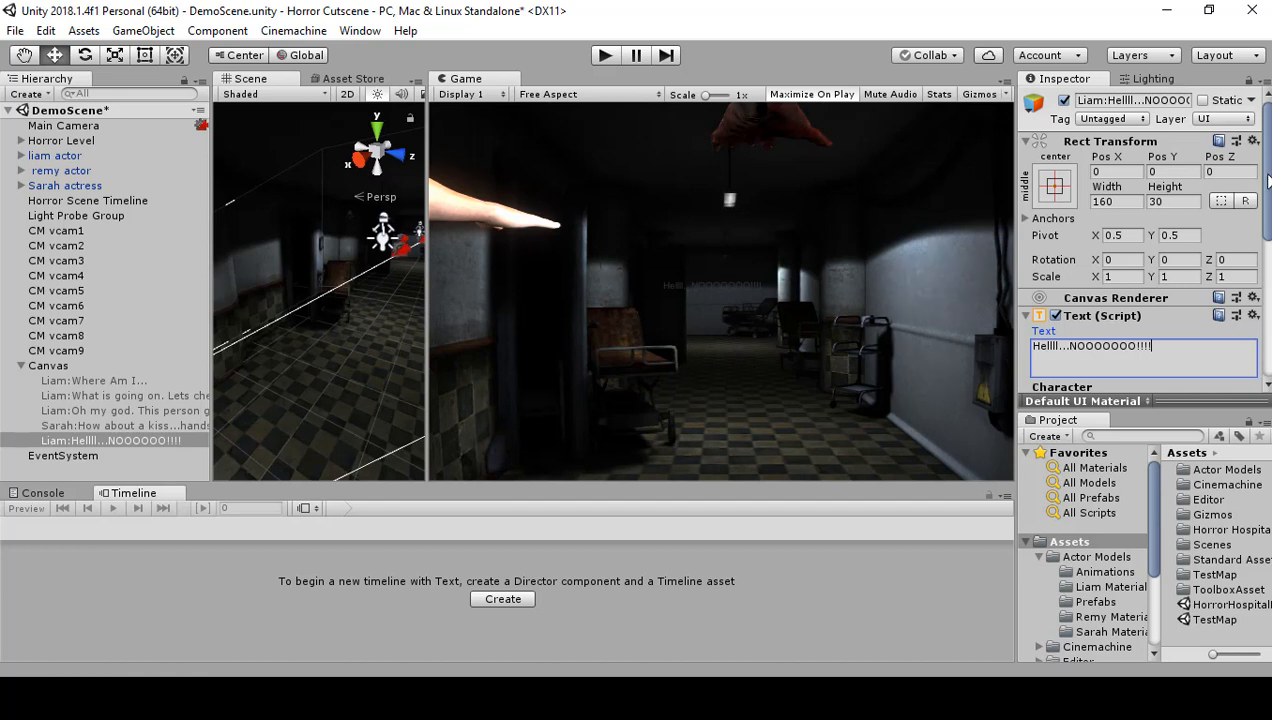
{"action": "key", "text": "Return"}
{"action": "key", "text": "BackSpace"}
Set the new dialogue text's font size to 25 and both its horizontal and vertical overflow to Overflow.
{"action": "scroll", "coordinate": [1258, 217], "scroll_direction": "down", "scroll_amount": 4}
{"action": "left_click", "coordinate": [1200, 262]}
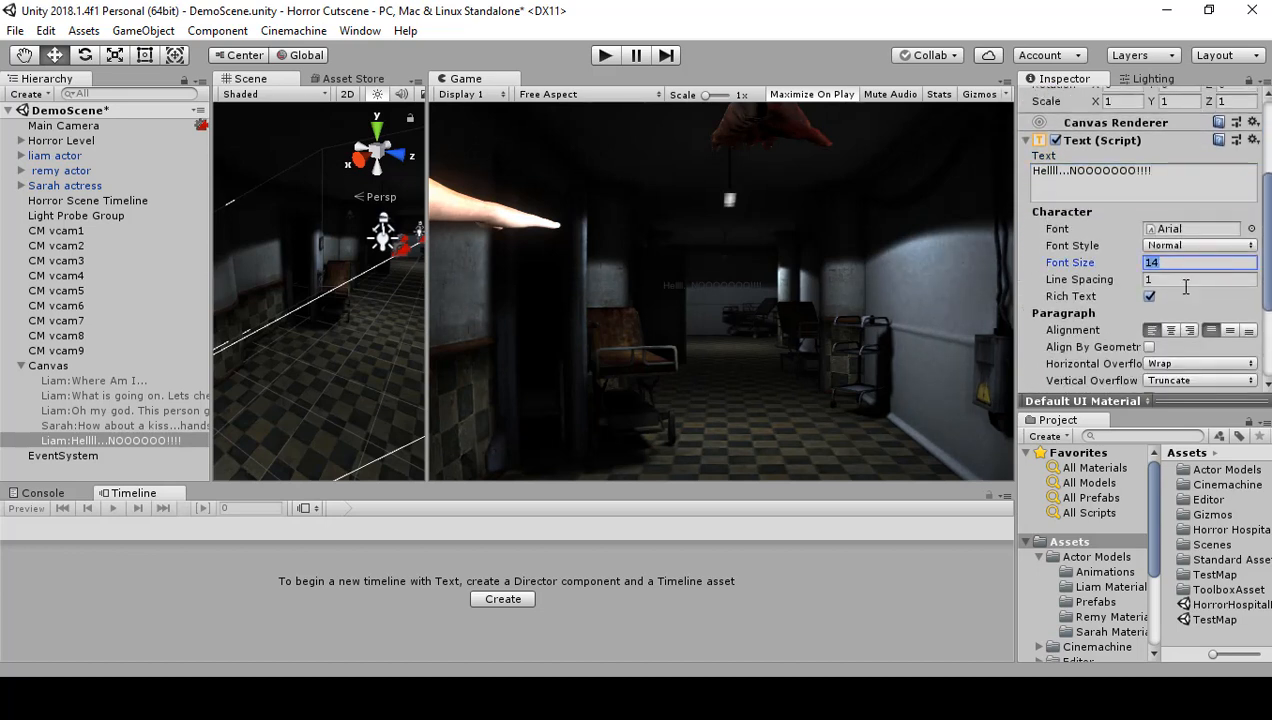
{"action": "type", "text": "25"}
{"action": "left_click", "coordinate": [1188, 363]}
{"action": "left_click", "coordinate": [1187, 404]}
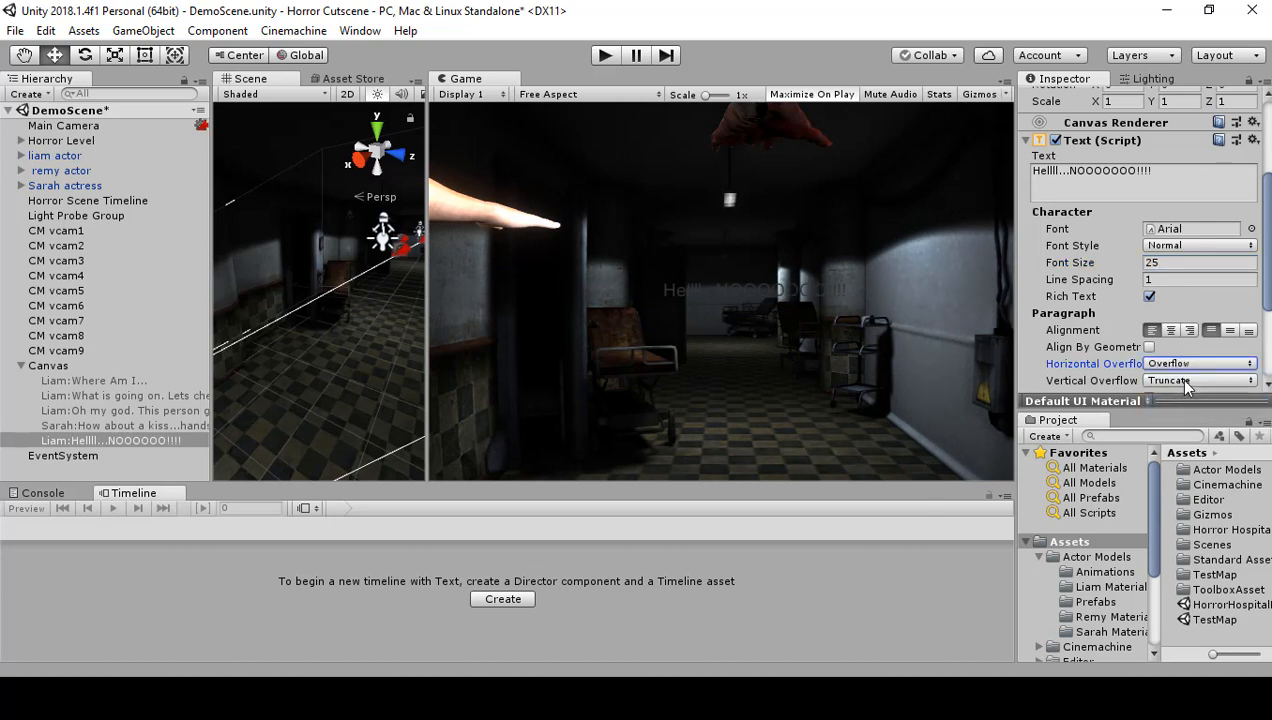
{"action": "left_click", "coordinate": [1177, 378]}
{"action": "left_click", "coordinate": [1183, 420]}
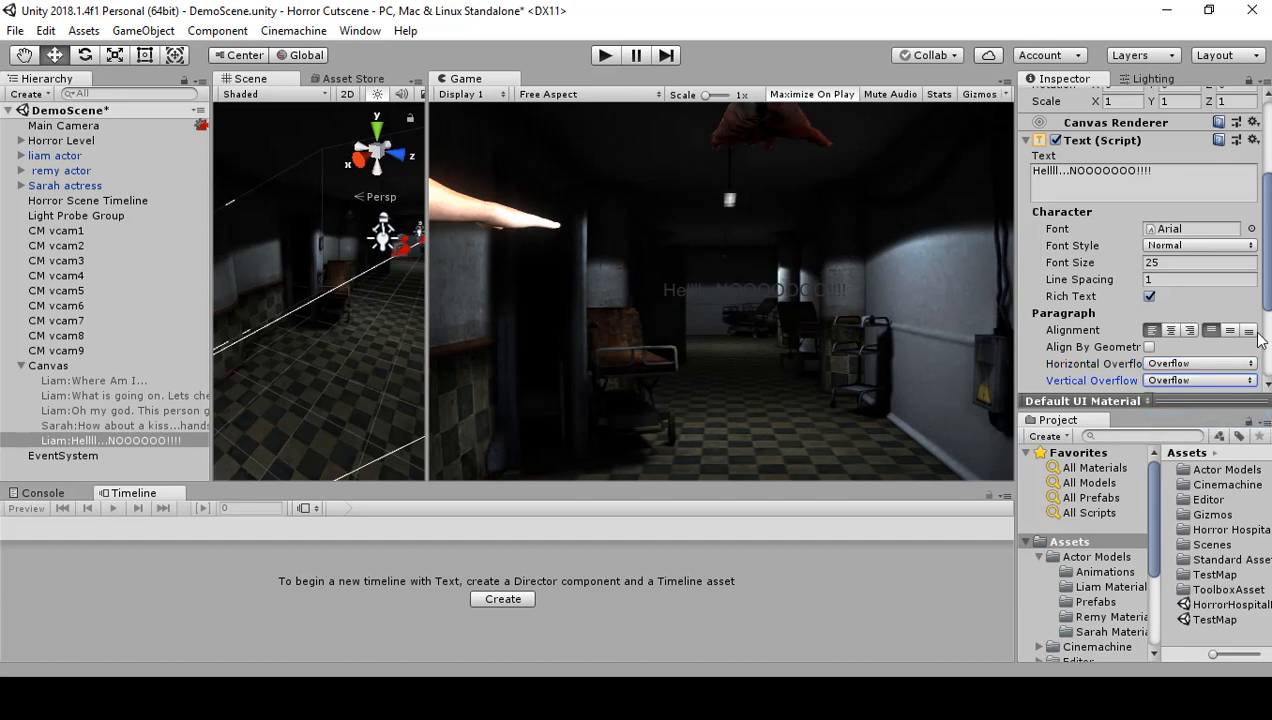
Change the new dialogue text's color to white (FFFFFF).
{"action": "scroll", "coordinate": [1225, 345], "scroll_direction": "down", "scroll_amount": 4}
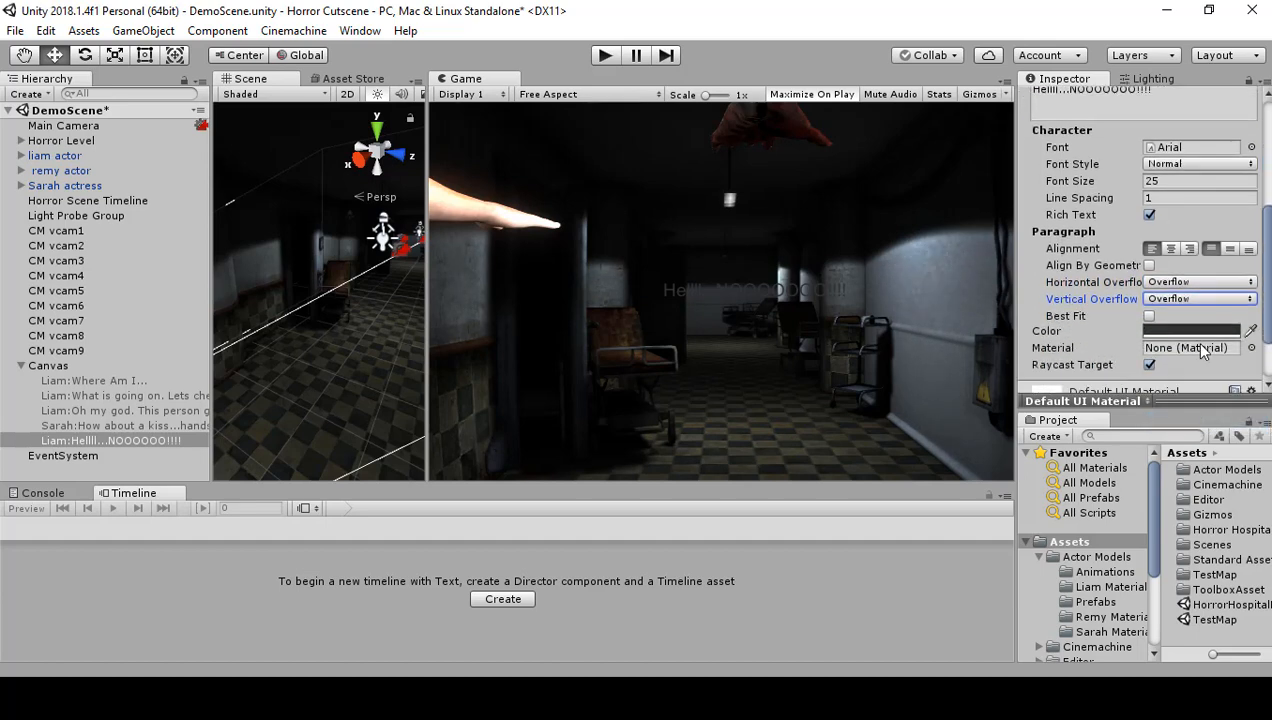
{"action": "left_click", "coordinate": [1182, 333]}
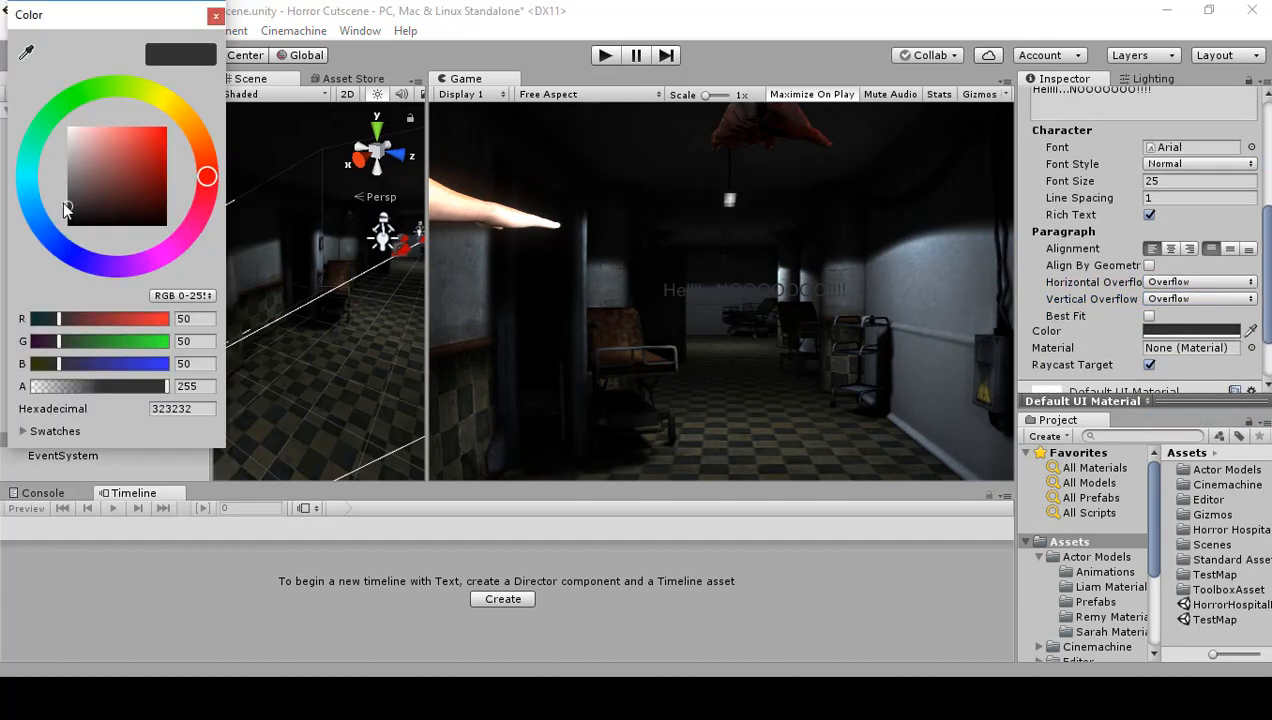
{"action": "left_click_drag", "start_coordinate": [65, 208], "coordinate": [64, 82]}
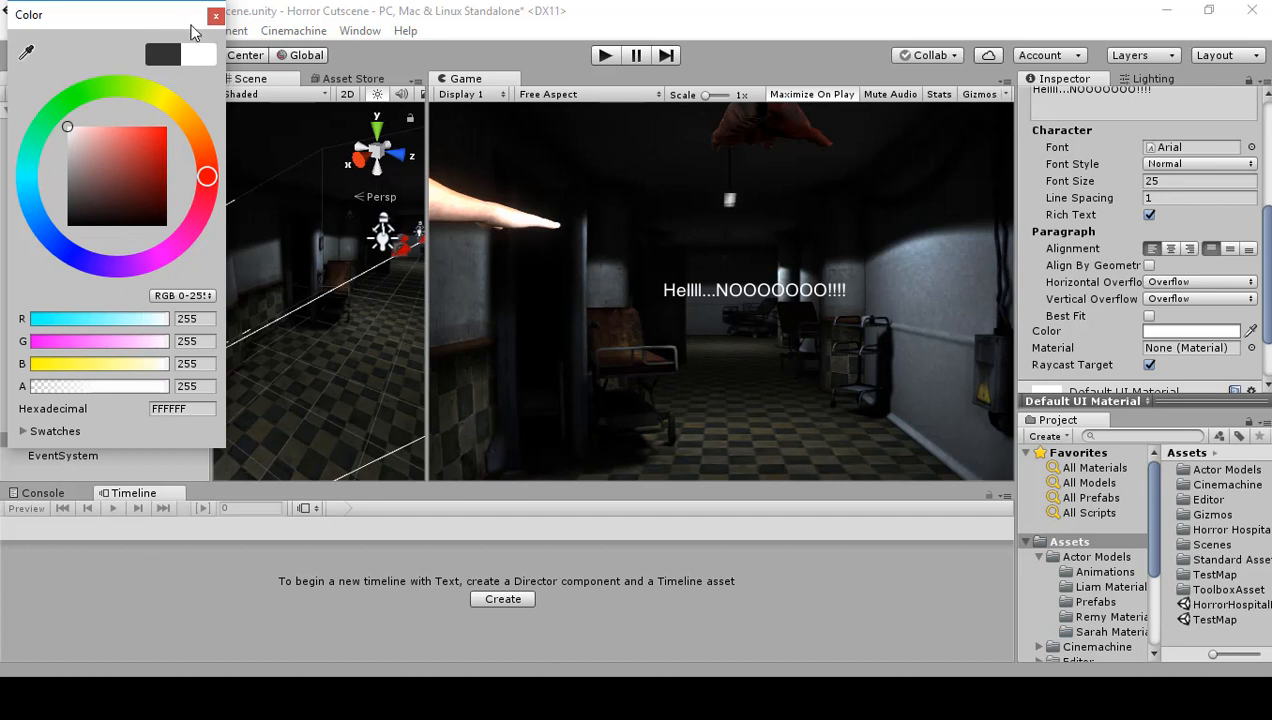
{"action": "left_click", "coordinate": [215, 18]}
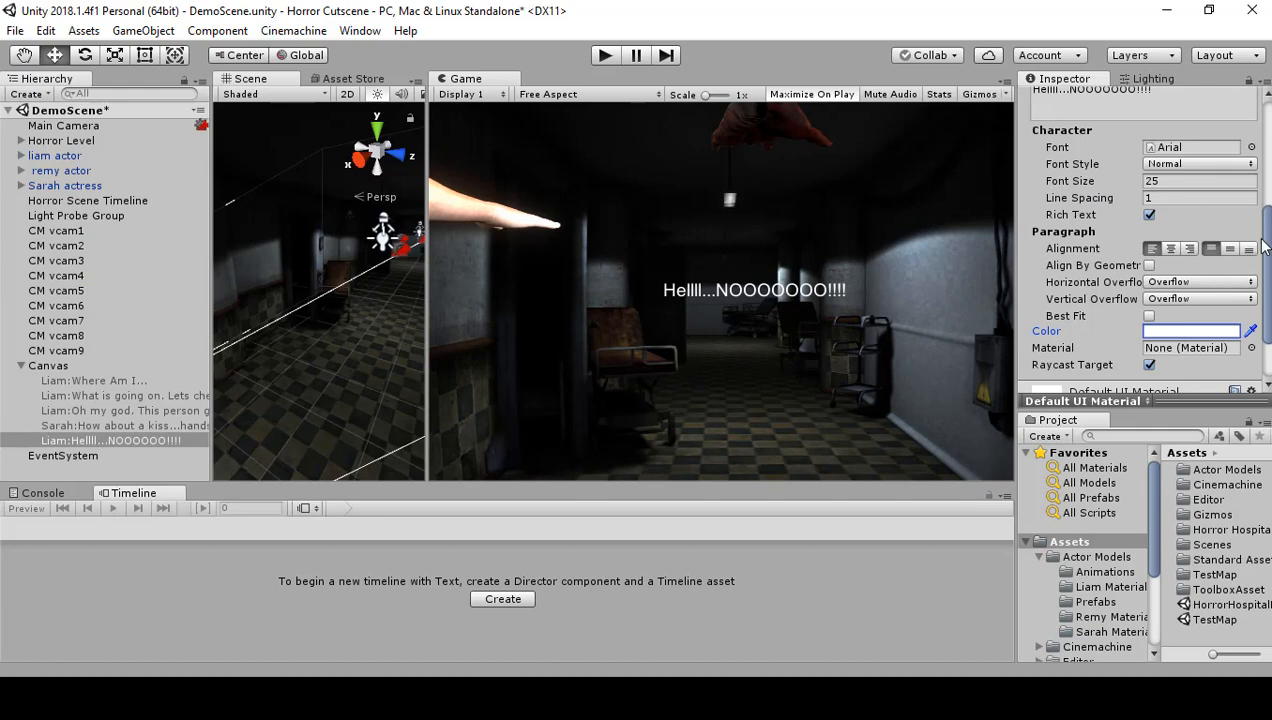
Lower Liam's new dialogue text to the bottom of the game view by setting its Pos Y to about -232.7.
{"action": "left_click_drag", "start_coordinate": [1260, 244], "coordinate": [1248, 138]}
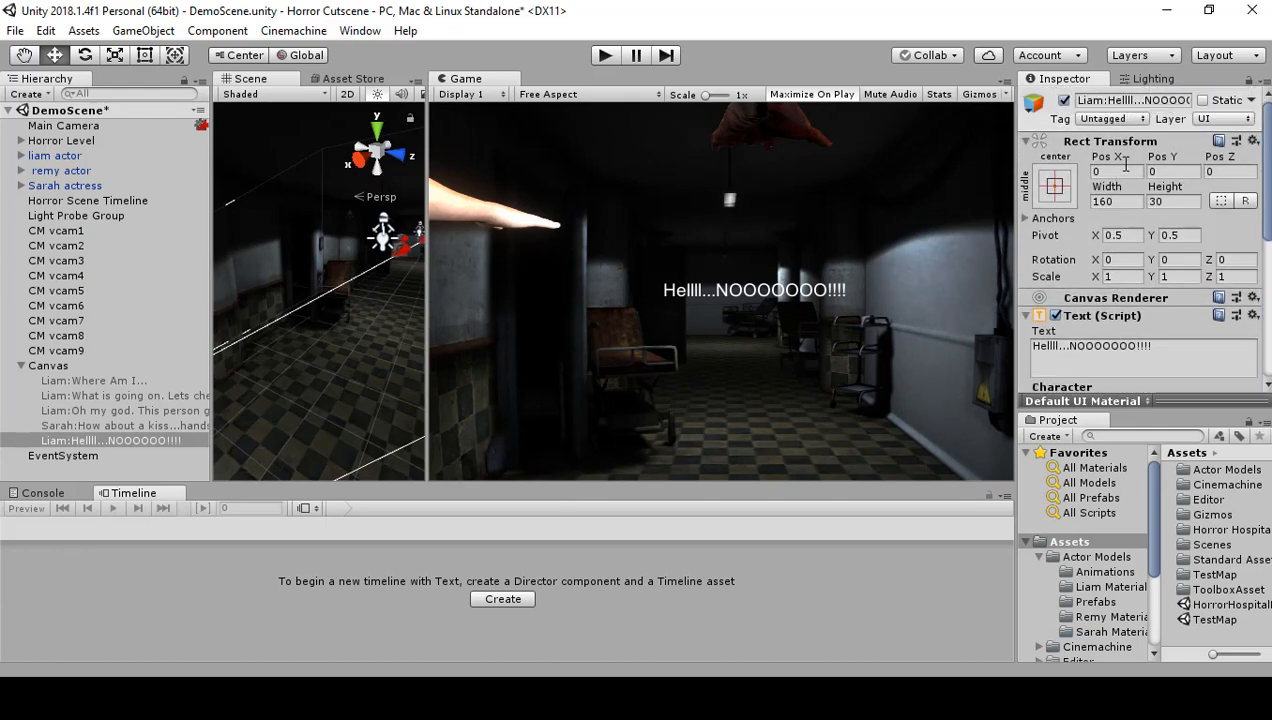
{"action": "left_click_drag", "start_coordinate": [1160, 157], "coordinate": [1200, 294]}
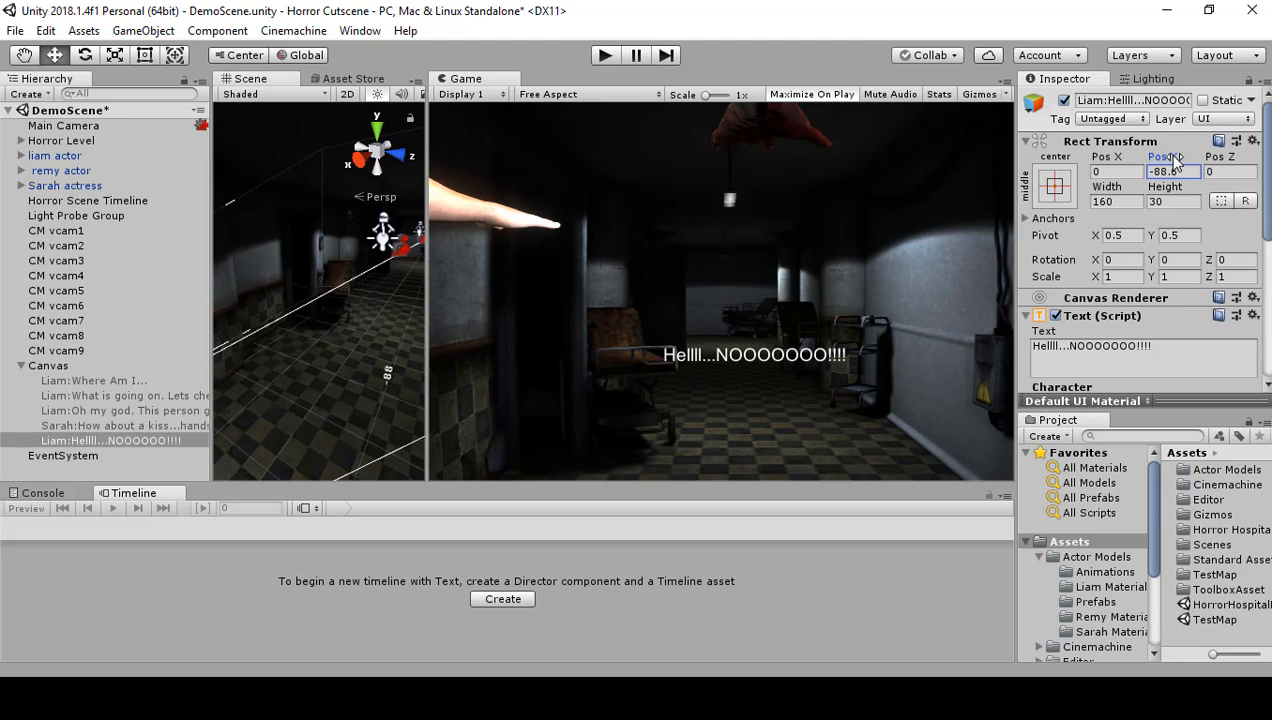
{"action": "left_click_drag", "start_coordinate": [1175, 160], "coordinate": [360, 370]}
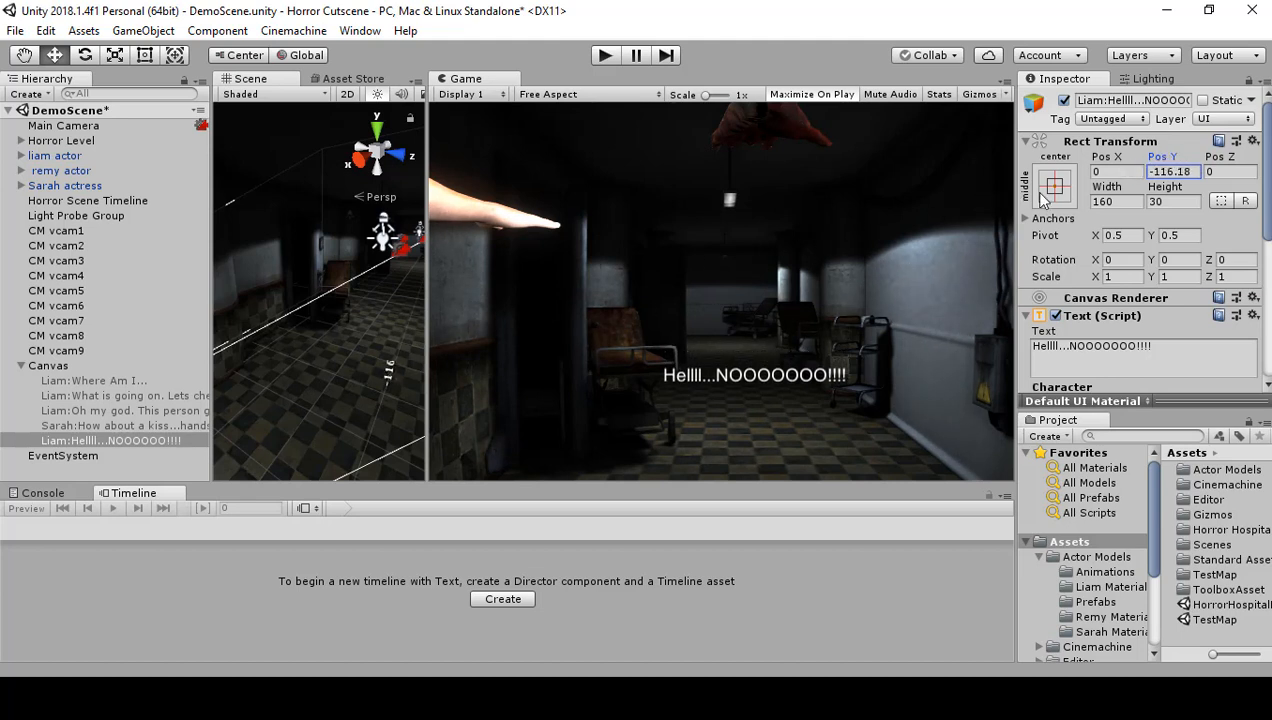
{"action": "left_click_drag", "start_coordinate": [1188, 163], "coordinate": [816, 216]}
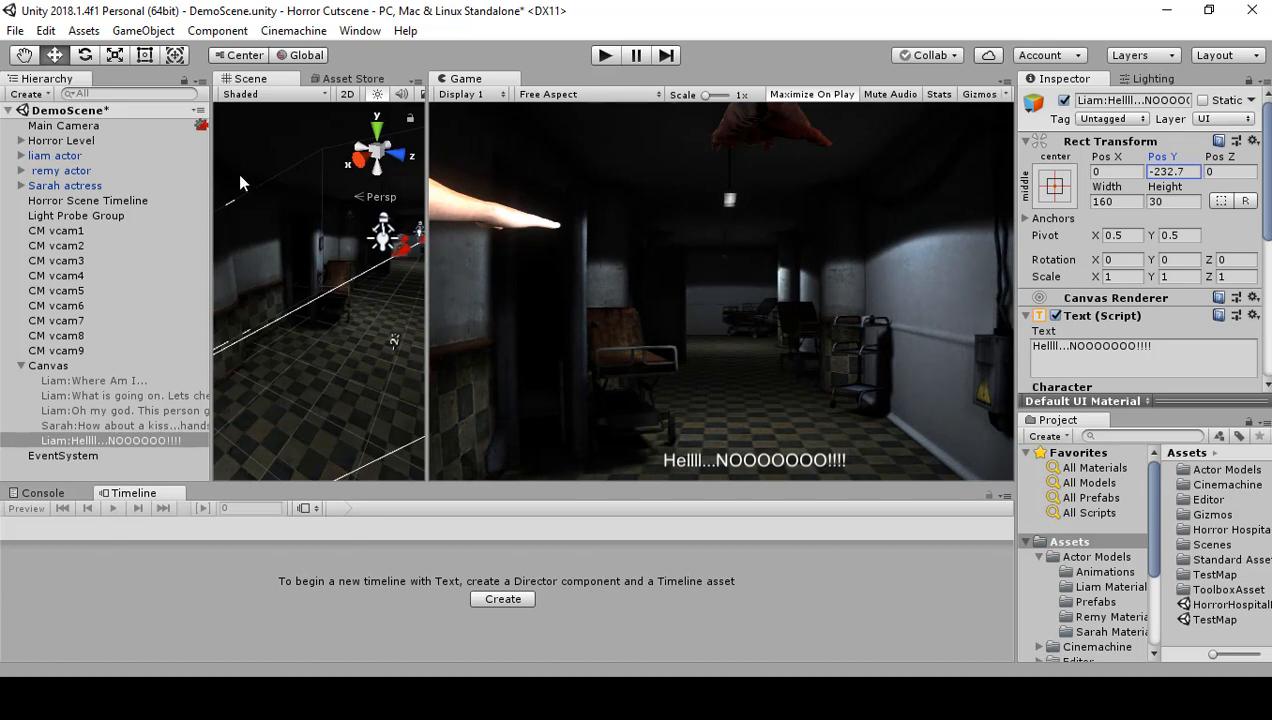
Assign Liam's "Hellll...NOOOOOO!!!!" text object to the empty activation track in the Dialogue group of the Horror Scene Timeline.
{"action": "left_click", "coordinate": [106, 202]}
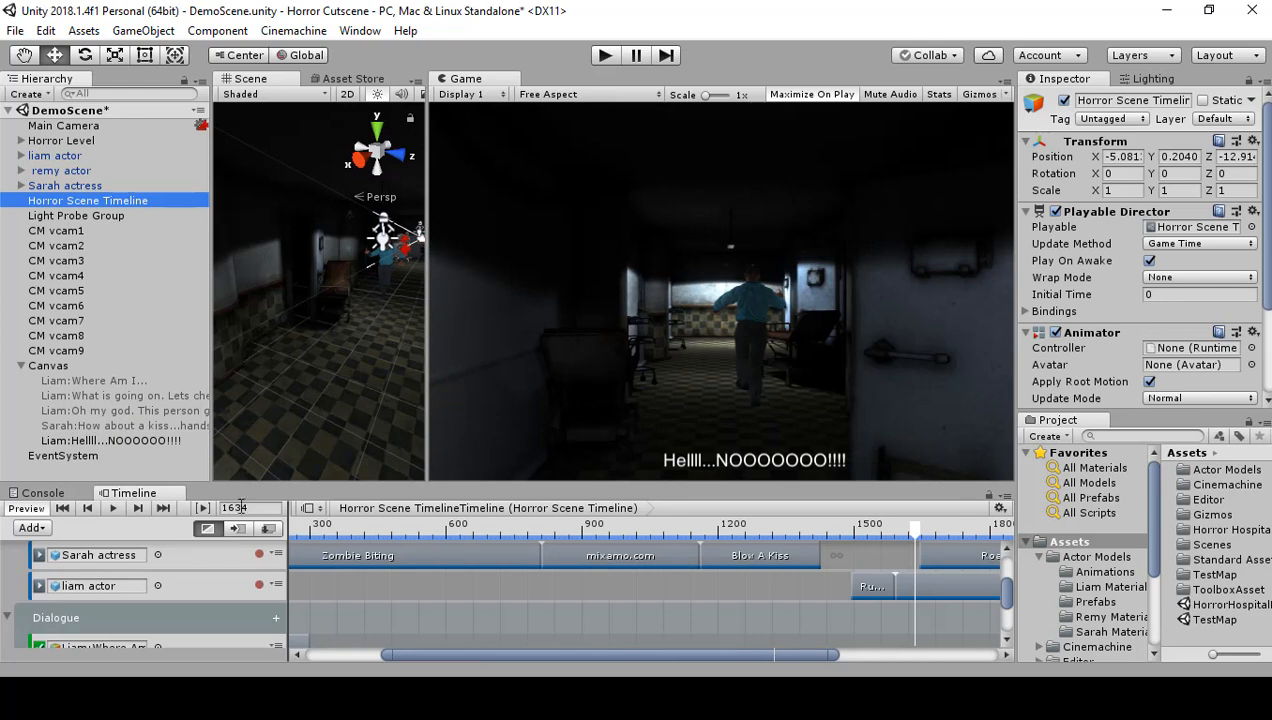
{"action": "scroll", "coordinate": [131, 575], "scroll_direction": "up", "scroll_amount": 2}
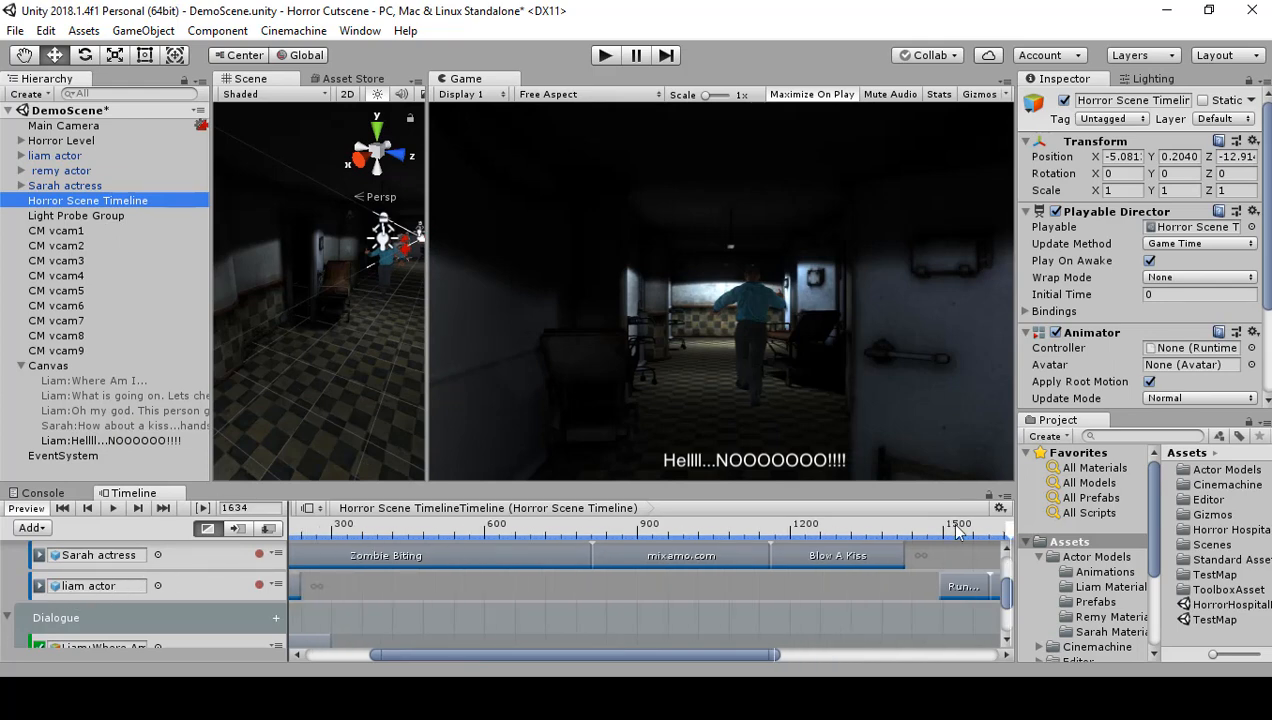
{"action": "left_click_drag", "start_coordinate": [1007, 602], "coordinate": [1007, 584]}
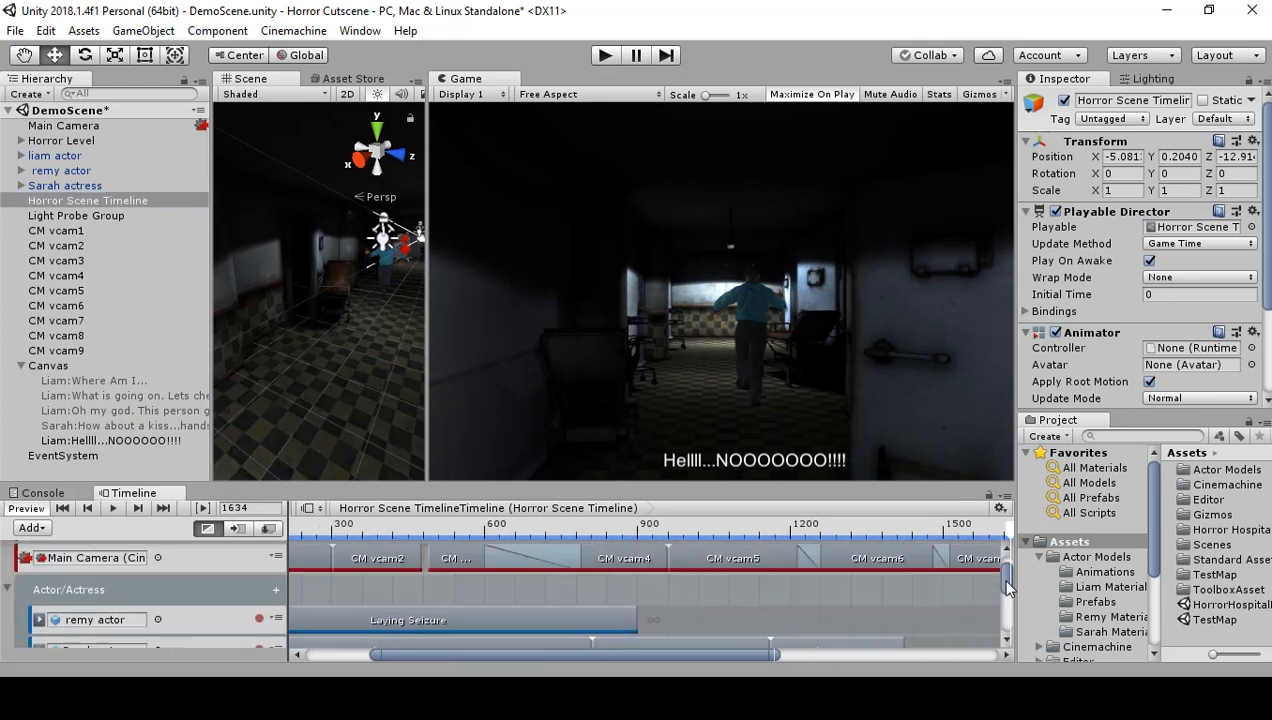
{"action": "left_click", "coordinate": [6, 590]}
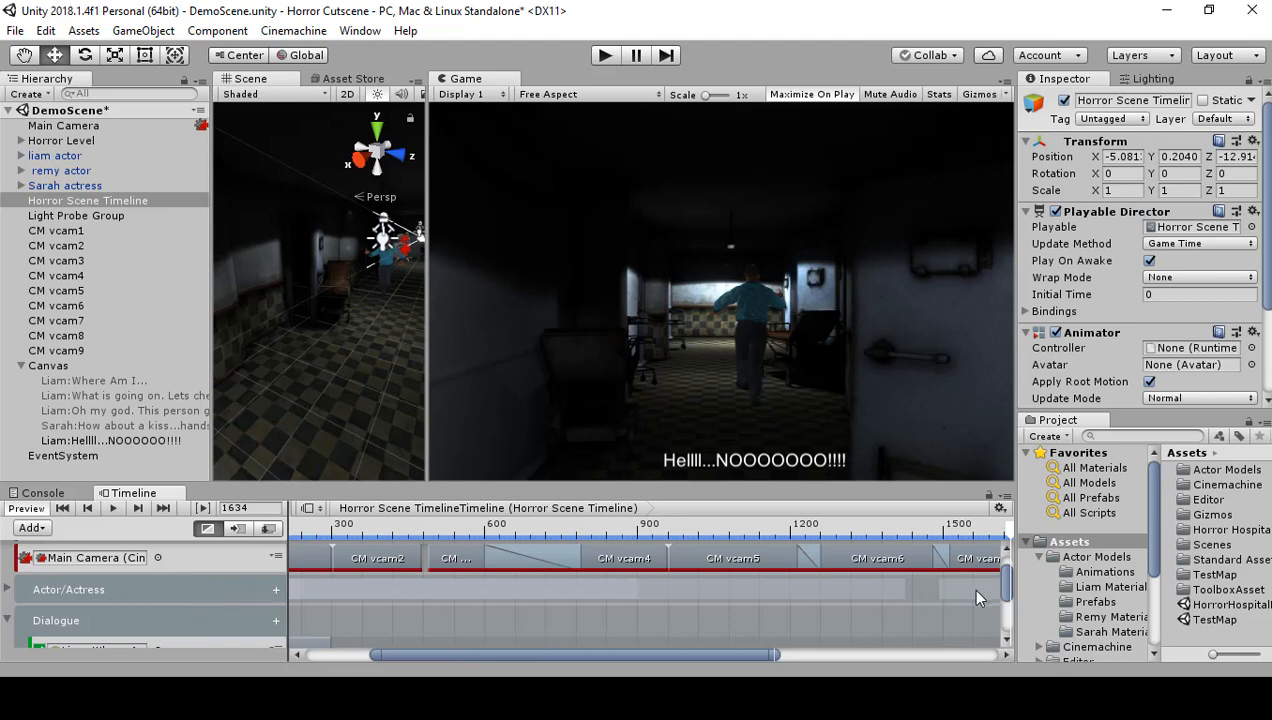
{"action": "left_click_drag", "start_coordinate": [1007, 586], "coordinate": [1005, 622]}
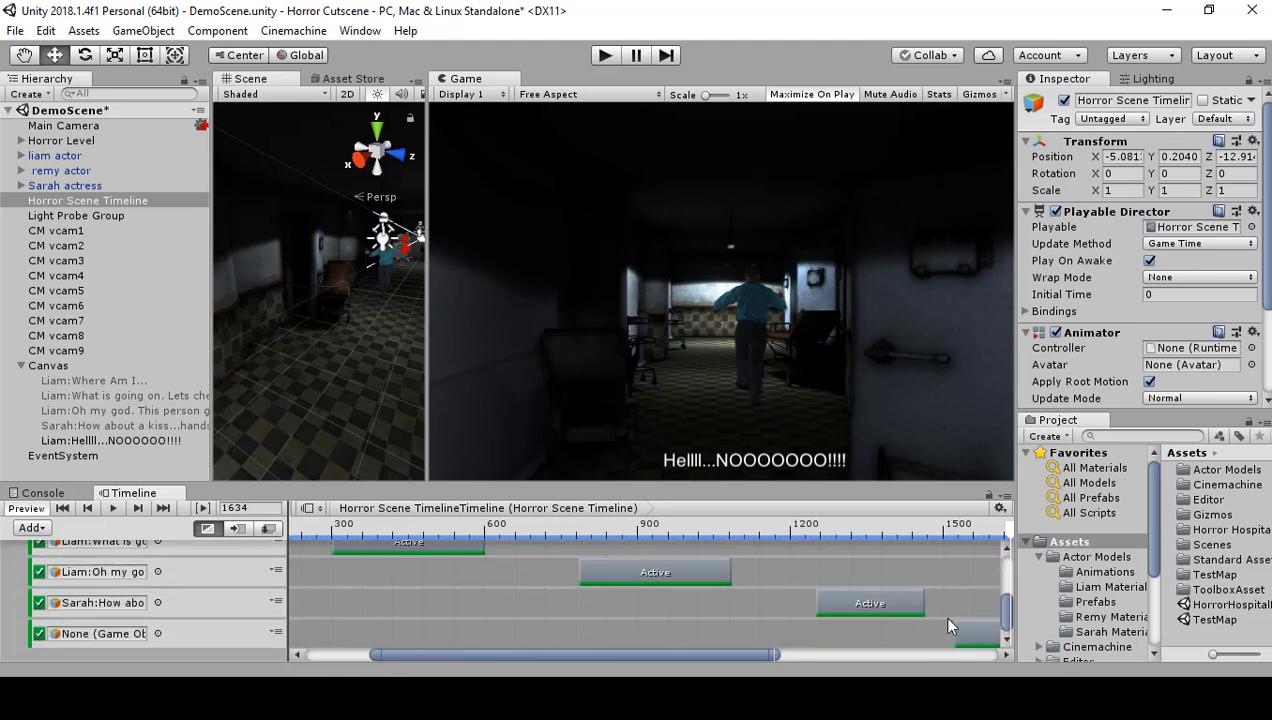
{"action": "left_click_drag", "start_coordinate": [103, 440], "coordinate": [103, 627]}
Play the timeline from frame 1443 to check when Liam's "Hellll...NOOOOOO!!!!" text appears against the shots.
{"action": "left_click_drag", "start_coordinate": [653, 656], "coordinate": [838, 660]}
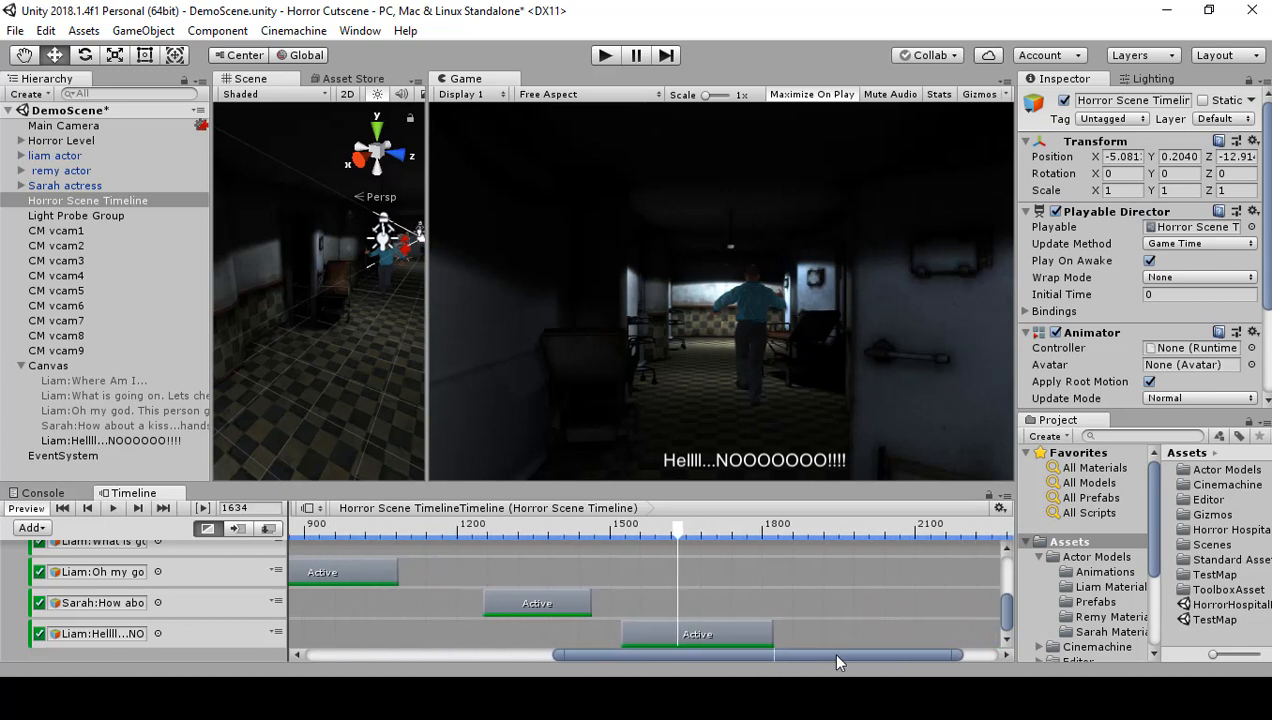
{"action": "left_click_drag", "start_coordinate": [678, 531], "coordinate": [583, 558]}
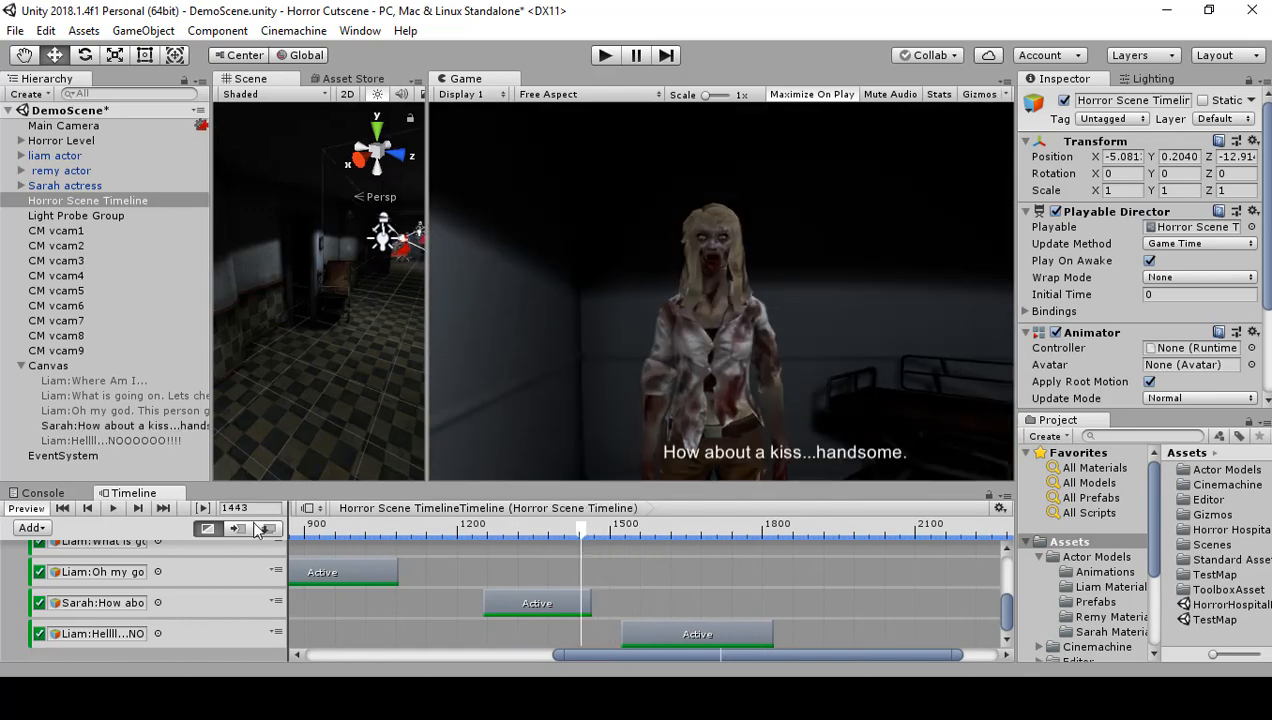
{"action": "left_click", "coordinate": [112, 508]}
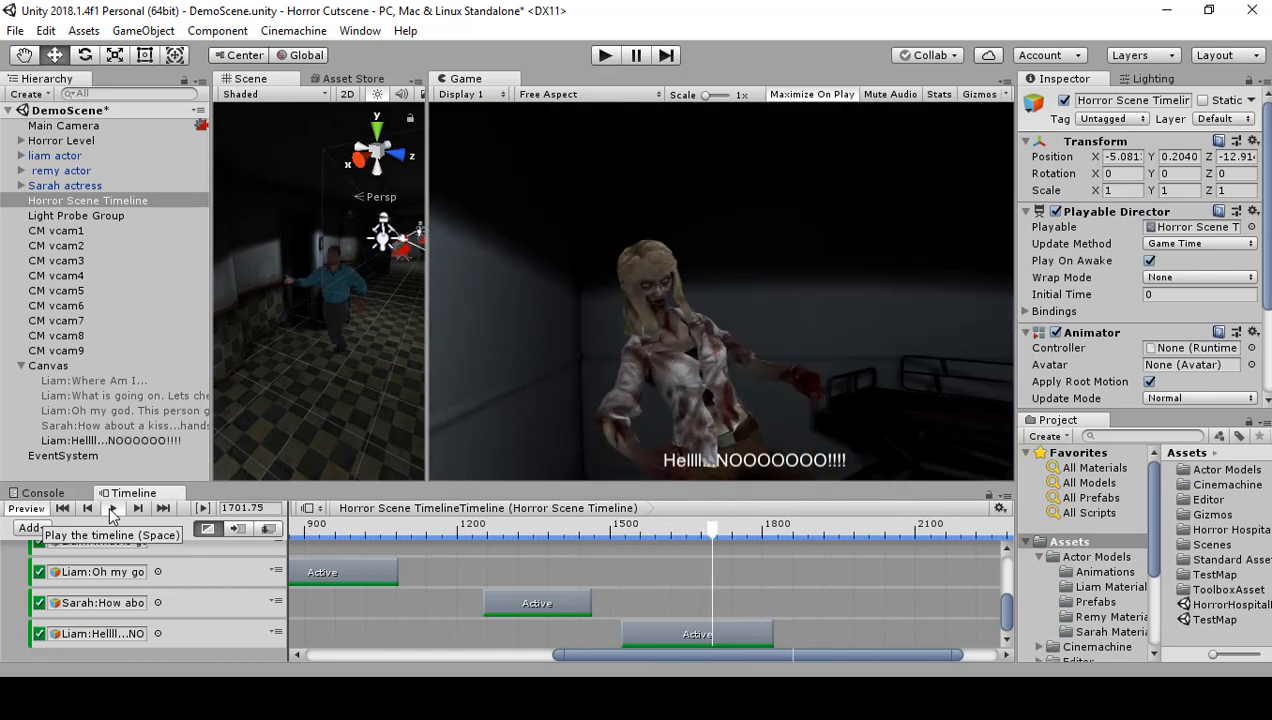
{"action": "left_click", "coordinate": [112, 508]}
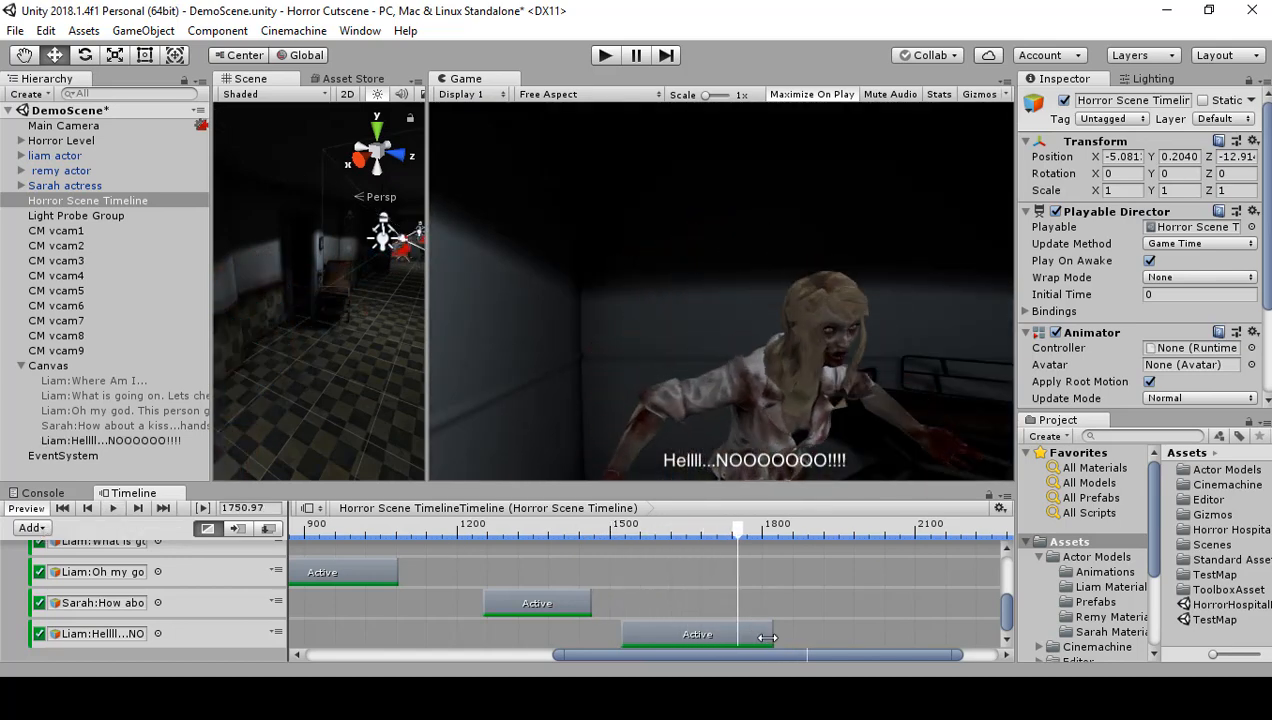
Shorten the activation clip of Liam's "Hellll...NOOOOOO!!!!" text to end at frame 1643 and replay that section.
{"action": "left_click_drag", "start_coordinate": [767, 637], "coordinate": [728, 637]}
{"action": "left_click_drag", "start_coordinate": [737, 535], "coordinate": [680, 548]}
{"action": "left_click_drag", "start_coordinate": [726, 630], "coordinate": [683, 628]}
{"action": "left_click_drag", "start_coordinate": [677, 533], "coordinate": [609, 533]}
{"action": "left_click", "coordinate": [116, 506]}
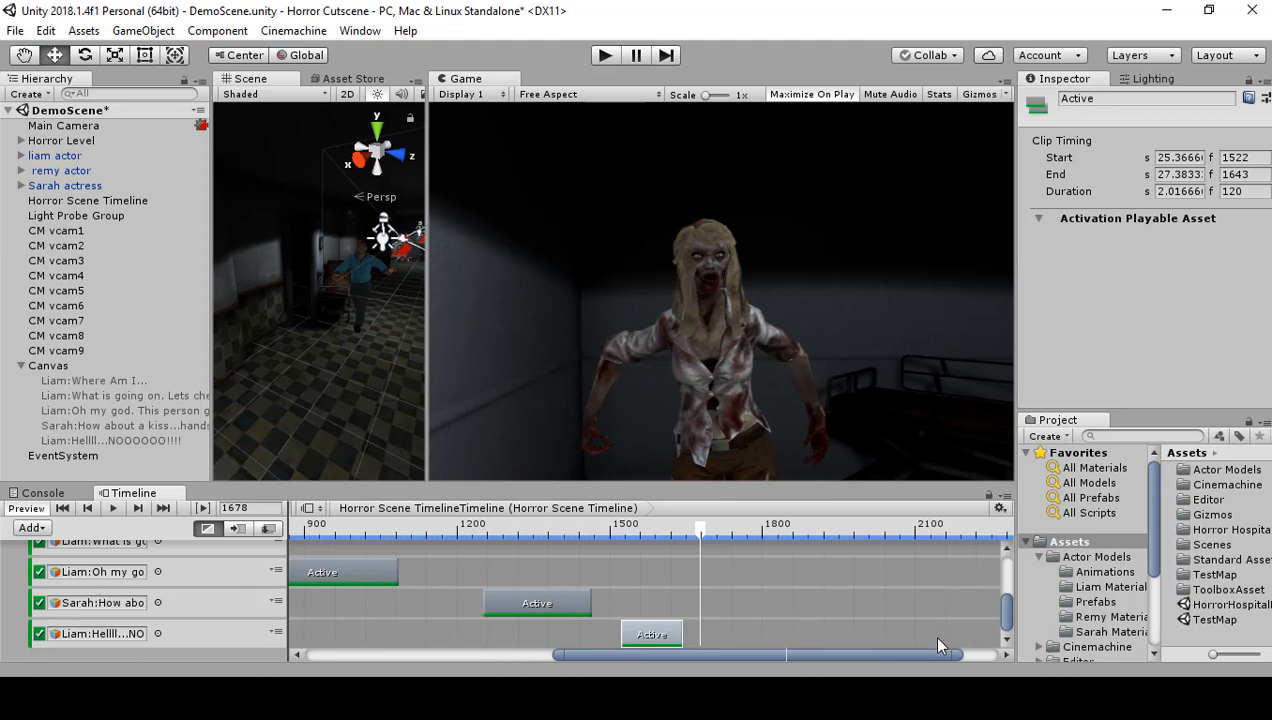
Add another Activation Track to the timeline's Dialogue group.
{"action": "scroll", "coordinate": [200, 622], "scroll_direction": "up", "scroll_amount": 2}
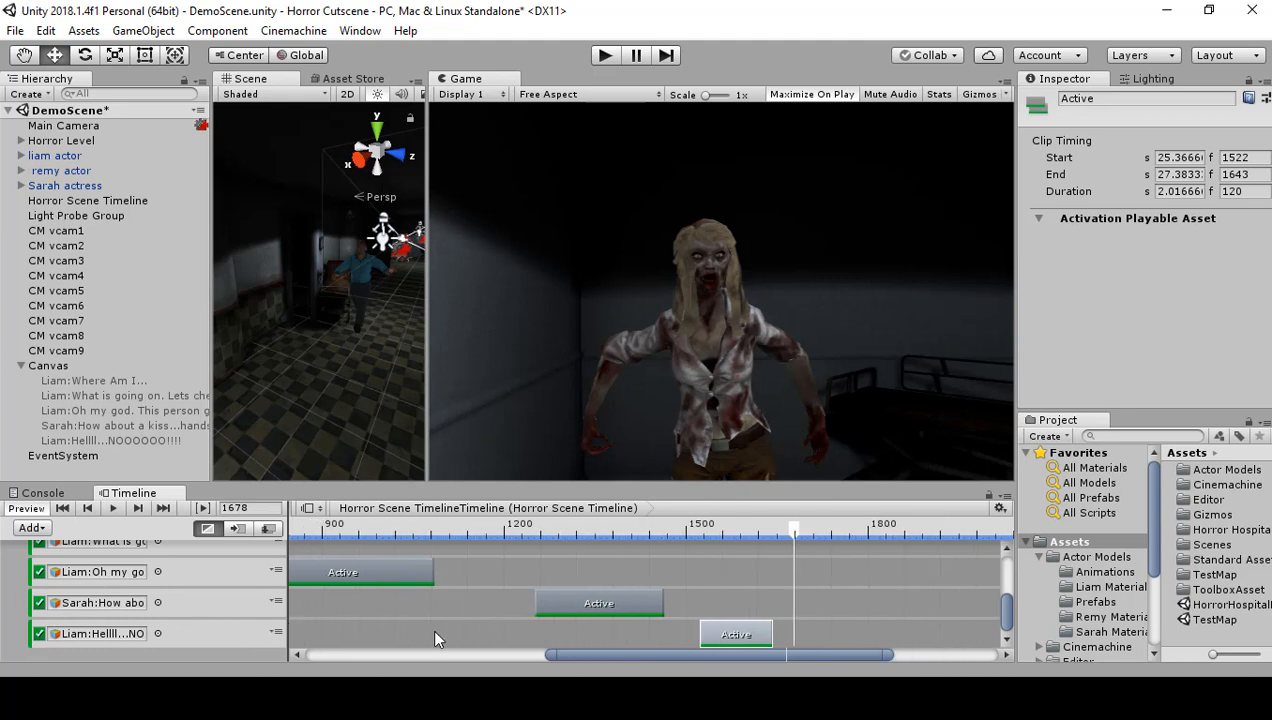
{"action": "scroll", "coordinate": [435, 638], "scroll_direction": "down", "scroll_amount": 1}
{"action": "left_click", "coordinate": [5, 600]}
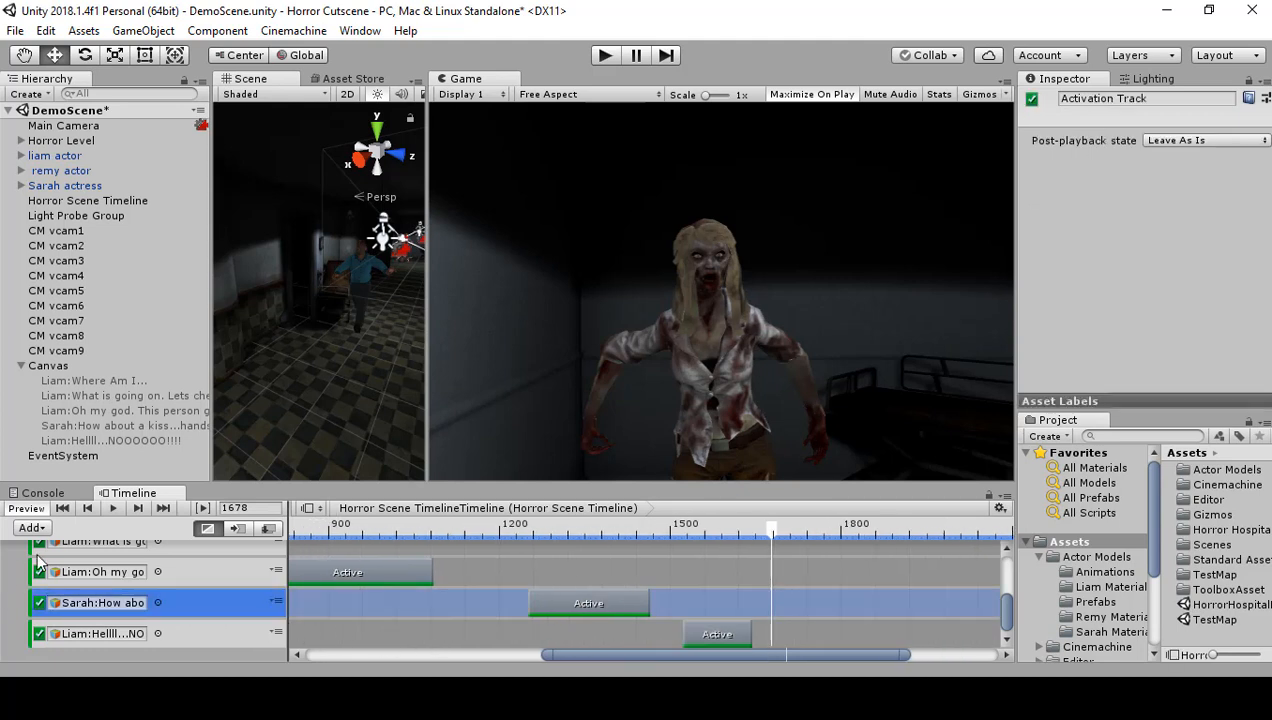
{"action": "scroll", "coordinate": [996, 600], "scroll_direction": "up", "scroll_amount": 5}
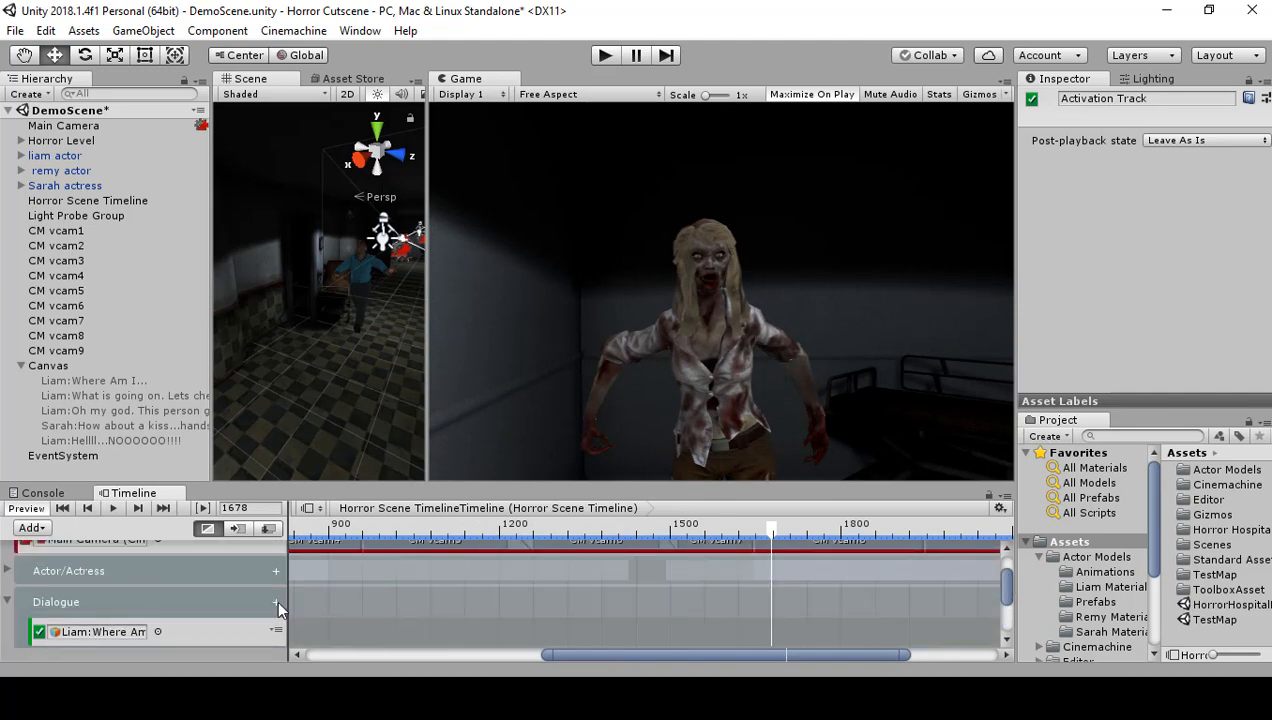
{"action": "left_click", "coordinate": [276, 601]}
{"action": "left_click", "coordinate": [375, 484]}
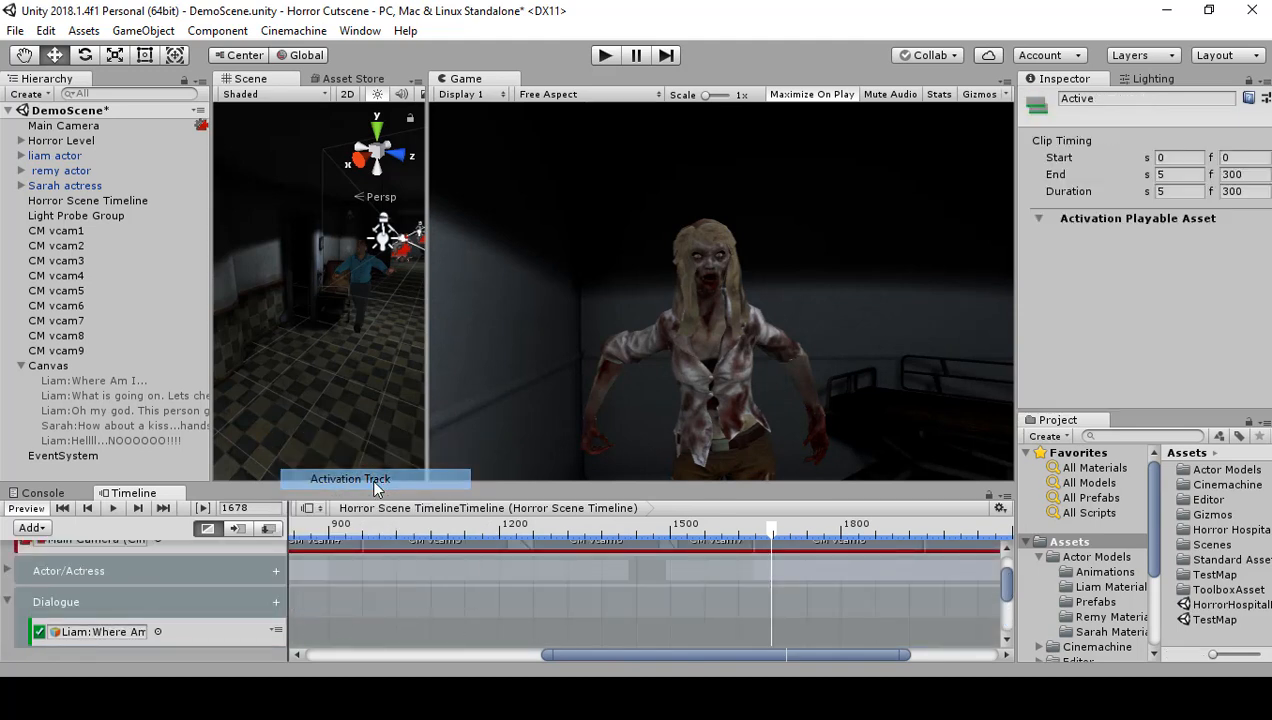
Move the new activation track's clip to start at the playhead, frame 1678, after Liam's last dialogue clip.
{"action": "left_click_drag", "start_coordinate": [1005, 593], "coordinate": [1003, 640]}
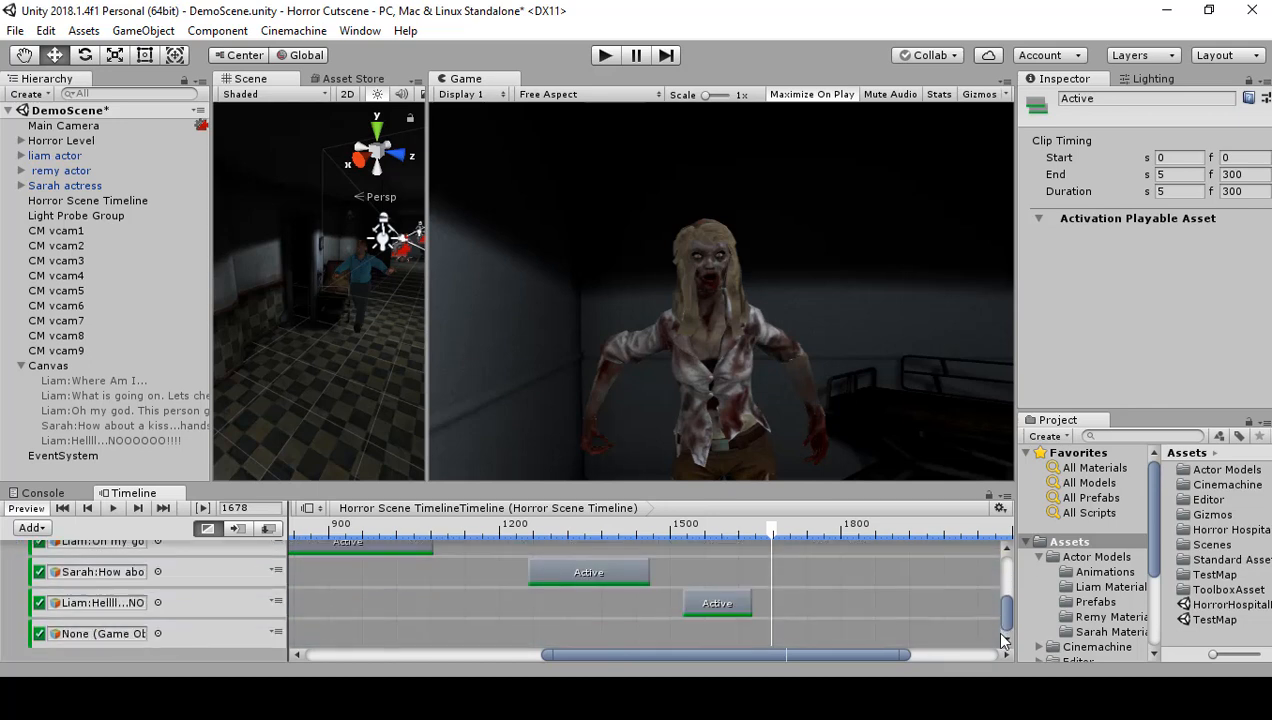
{"action": "scroll", "coordinate": [558, 619], "scroll_direction": "down", "scroll_amount": 1}
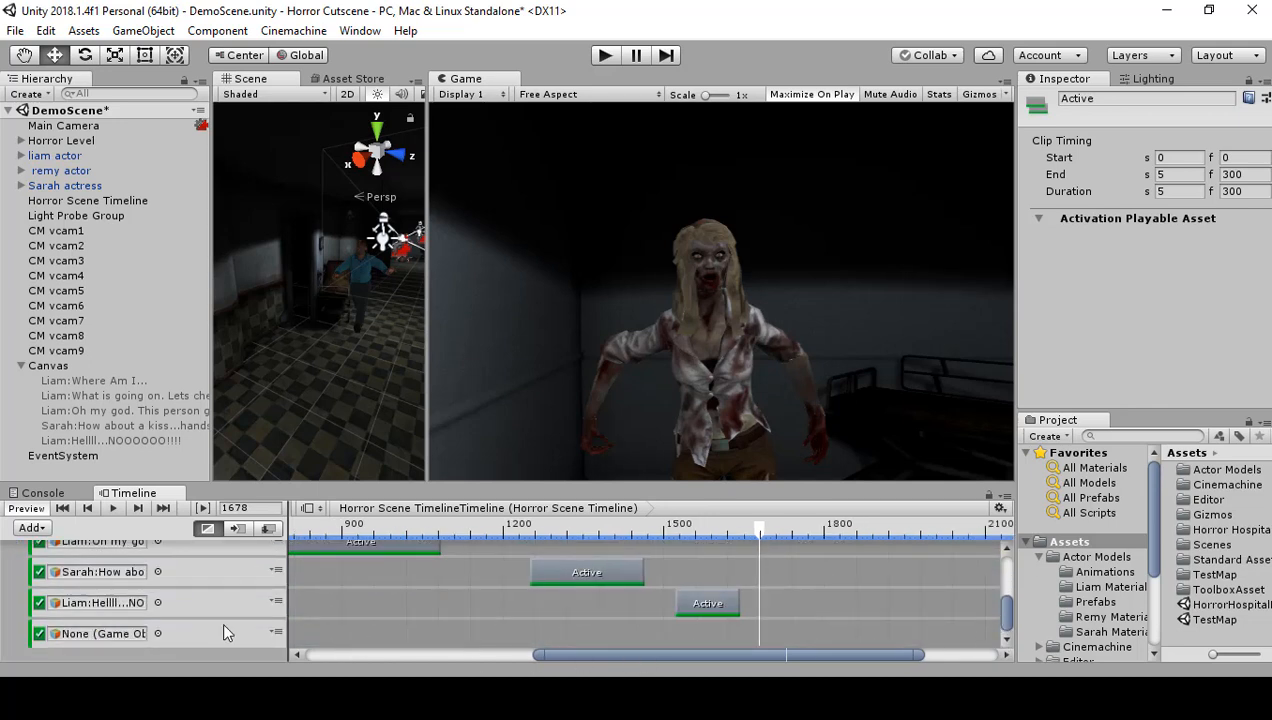
{"action": "scroll", "coordinate": [561, 592], "scroll_direction": "down", "scroll_amount": 4}
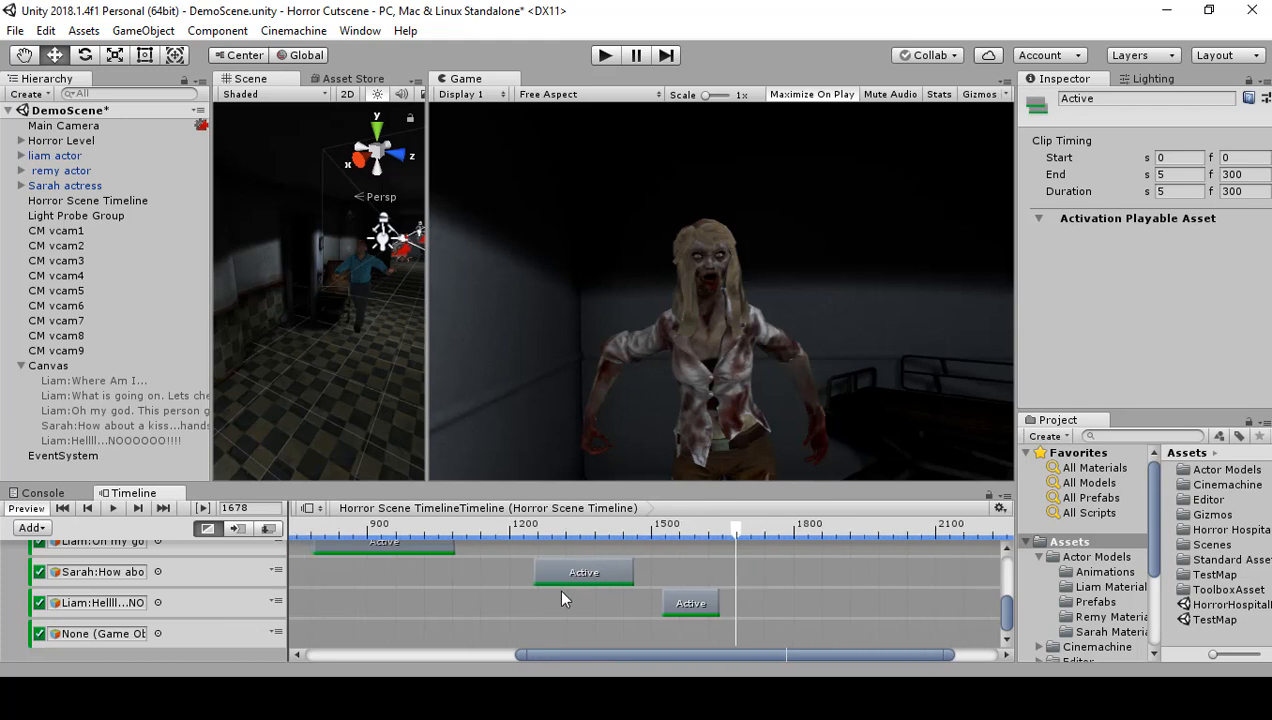
{"action": "scroll", "coordinate": [561, 598], "scroll_direction": "down", "scroll_amount": 3}
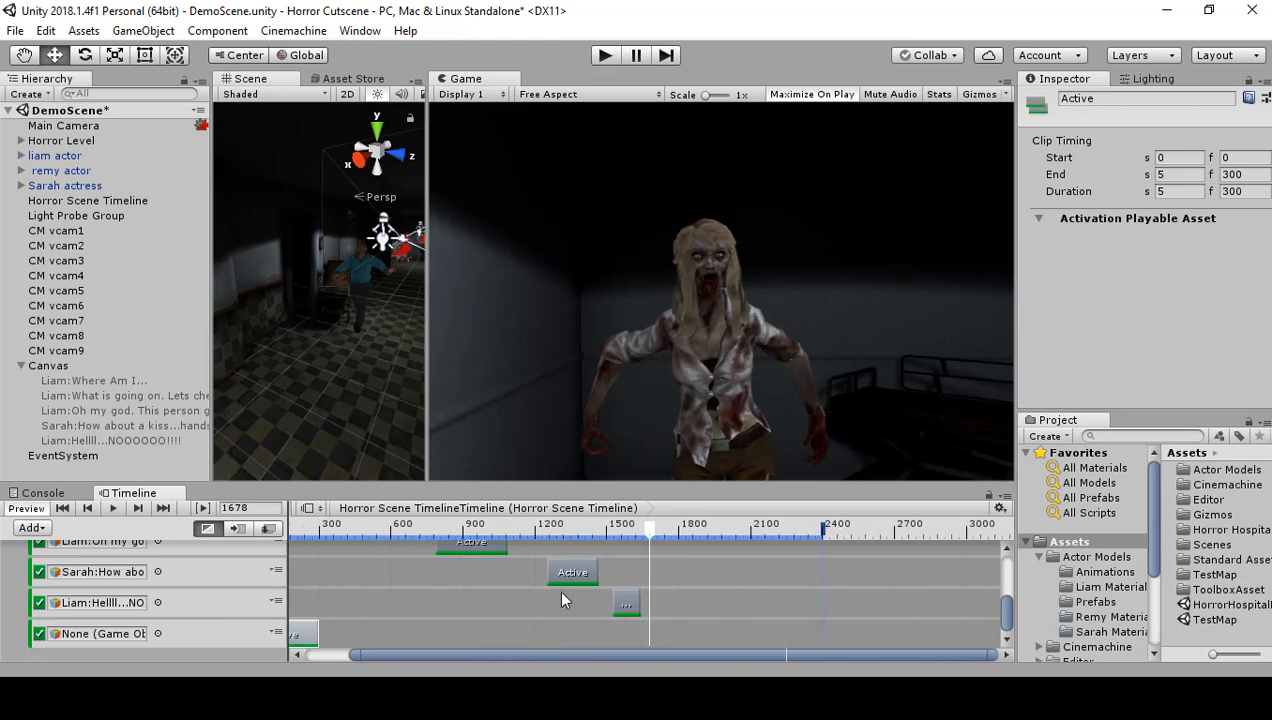
{"action": "left_click_drag", "start_coordinate": [494, 638], "coordinate": [686, 635]}
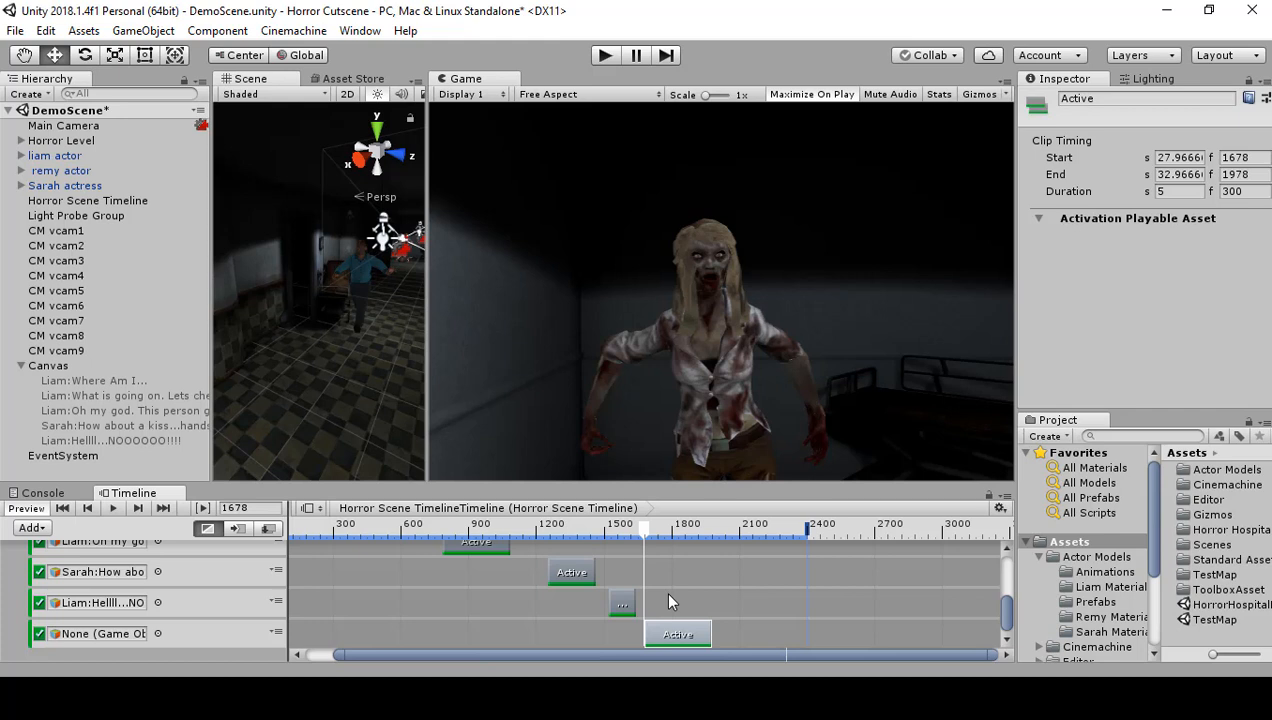
{"action": "scroll", "coordinate": [666, 598], "scroll_direction": "up", "scroll_amount": 5}
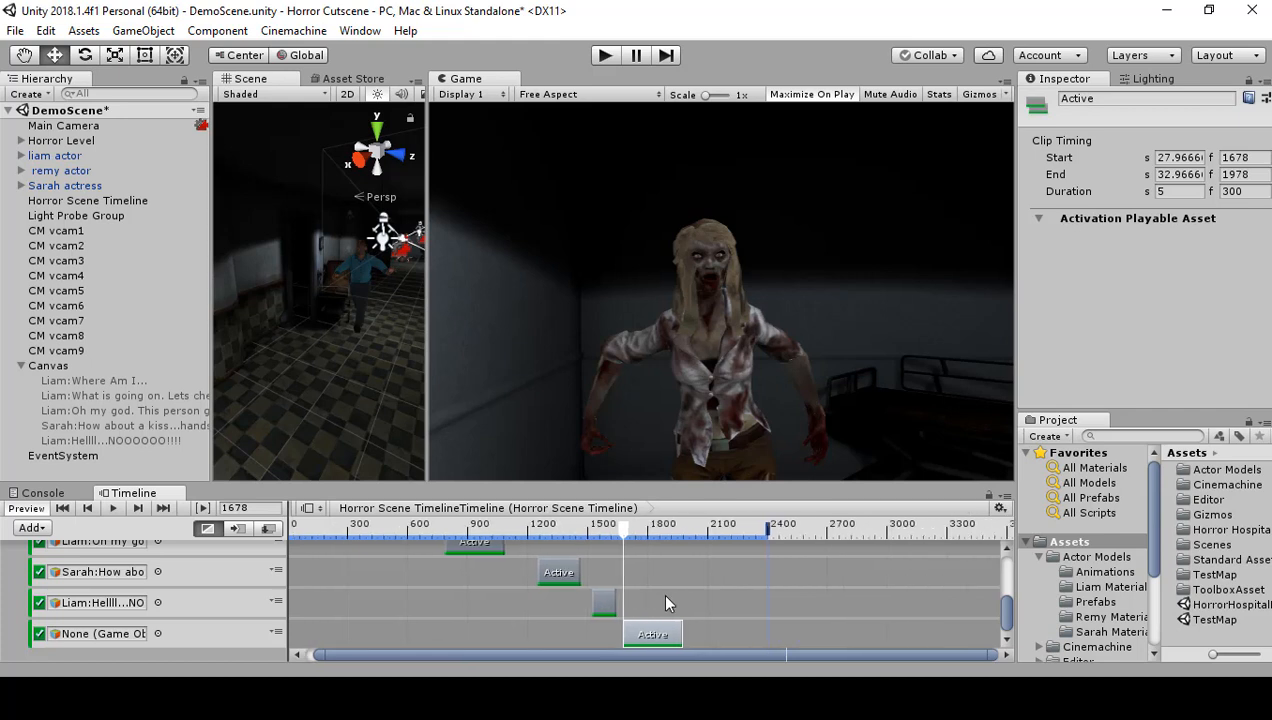
{"action": "scroll", "coordinate": [663, 604], "scroll_direction": "up", "scroll_amount": 2}
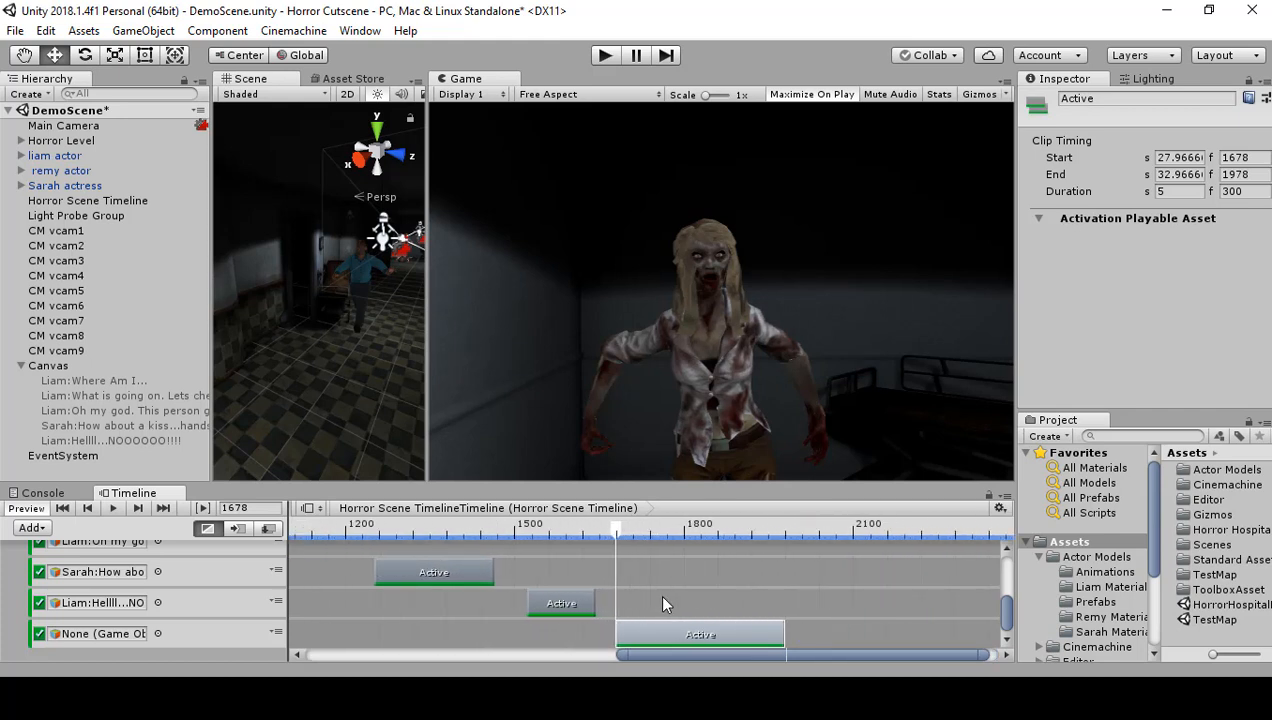
{"action": "scroll", "coordinate": [658, 593], "scroll_direction": "down", "scroll_amount": 3}
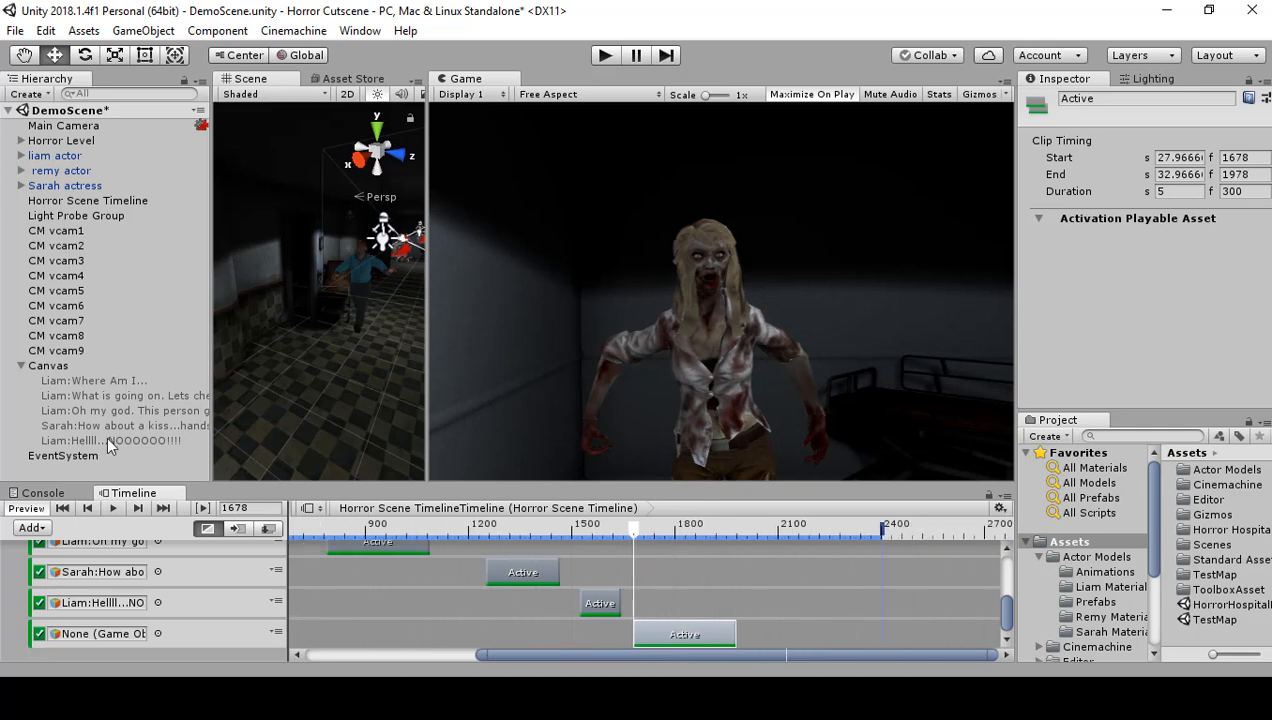
Deactivate the "Liam:Hellll...NOOOOOO!!!!" text object under the Canvas.
{"action": "left_click", "coordinate": [50, 366]}
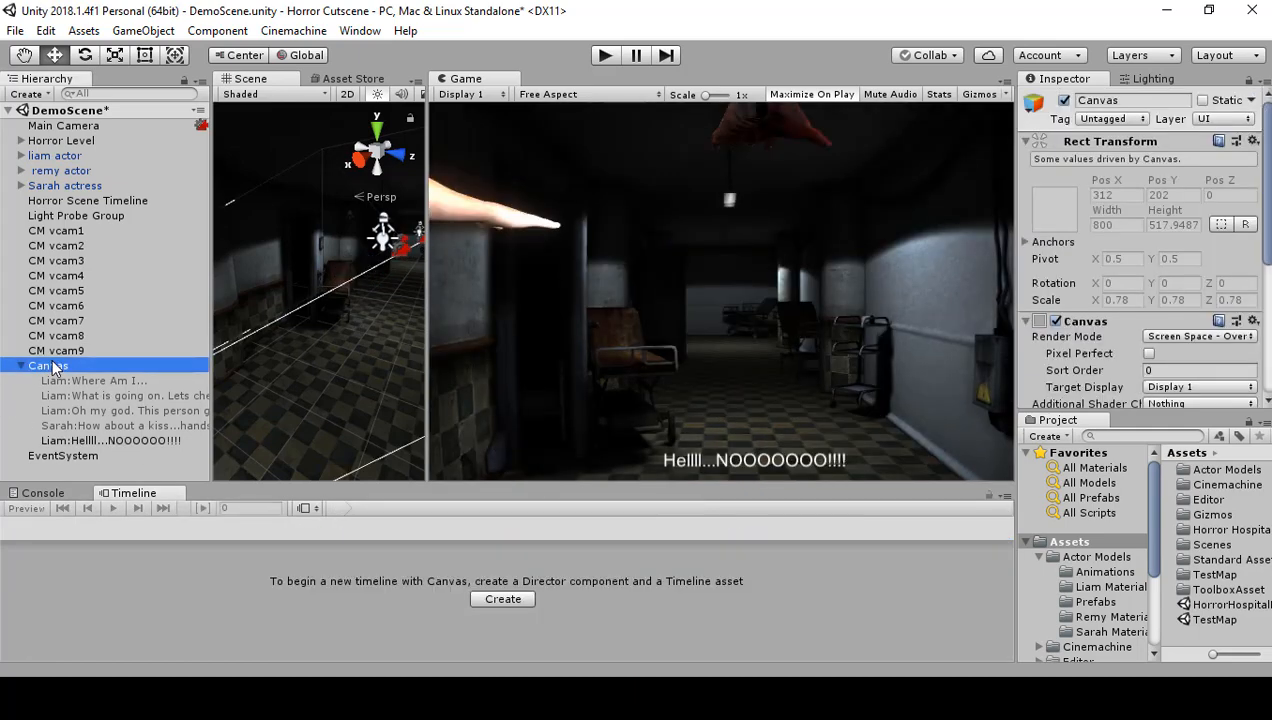
{"action": "left_click", "coordinate": [172, 440]}
{"action": "left_click", "coordinate": [1065, 102]}
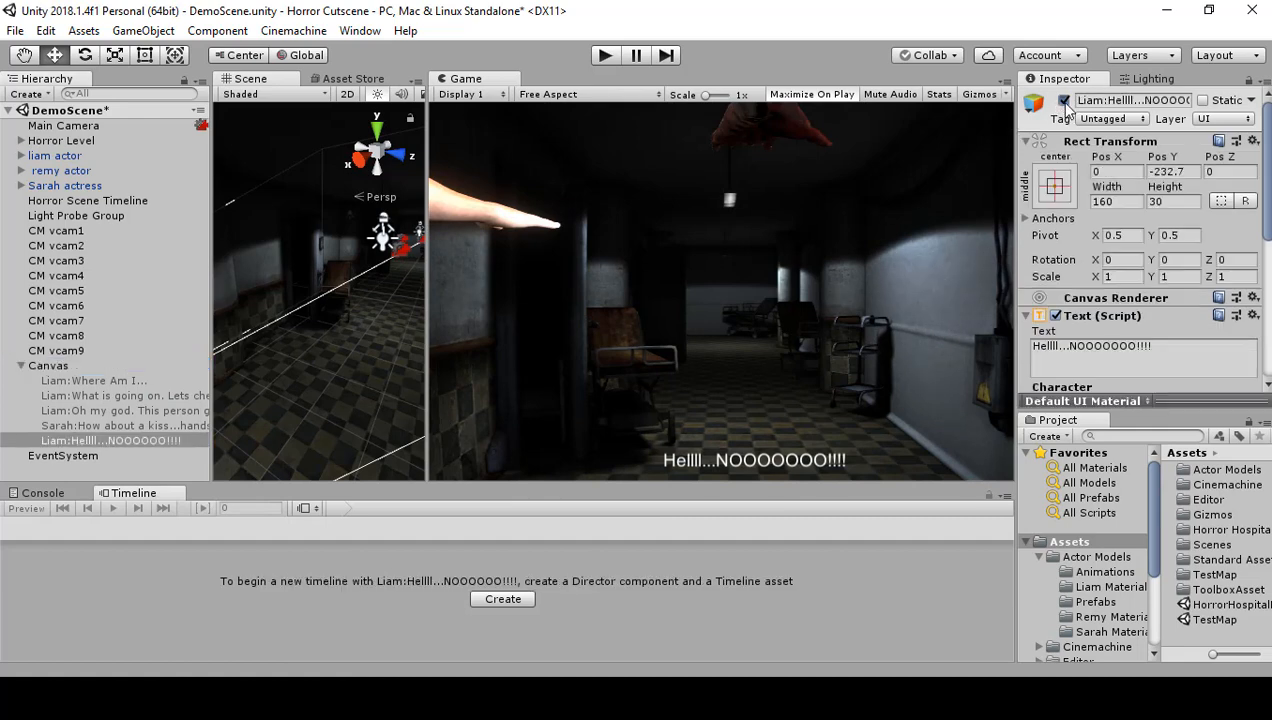
Add a new UI Text object under the Canvas.
{"action": "left_click", "coordinate": [85, 367]}
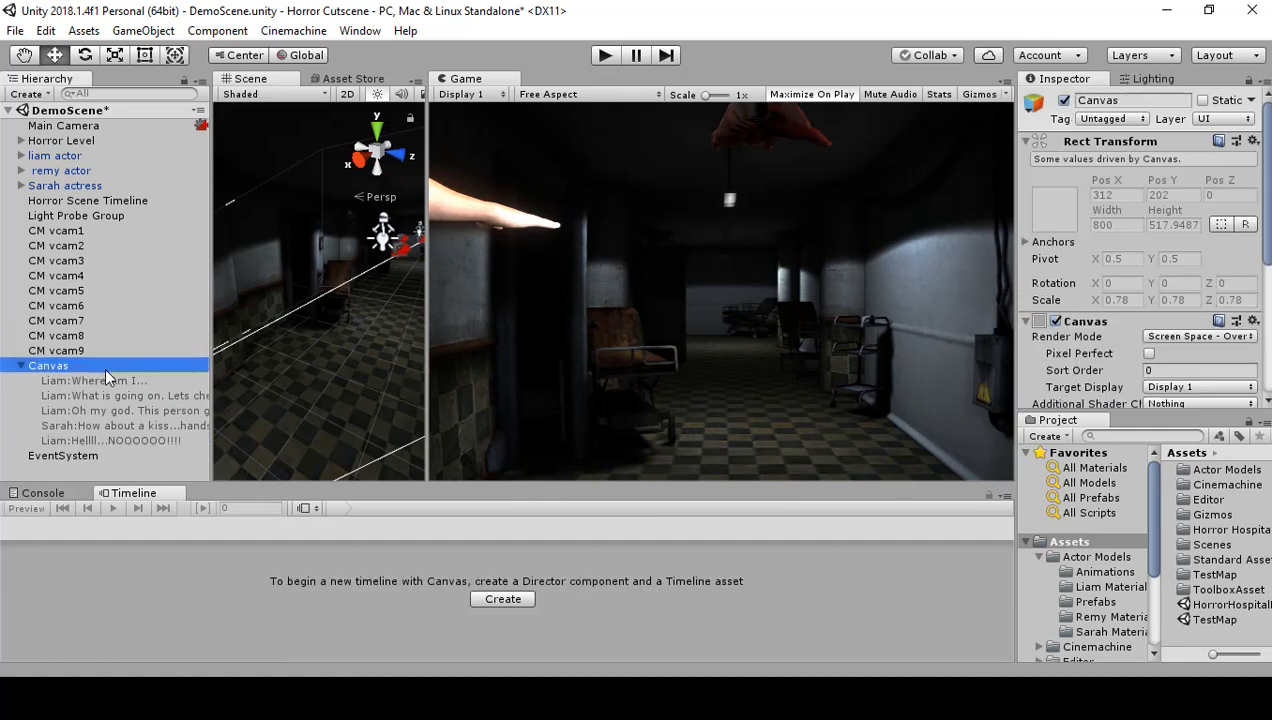
{"action": "scroll", "coordinate": [1175, 278], "scroll_direction": "down", "scroll_amount": 6}
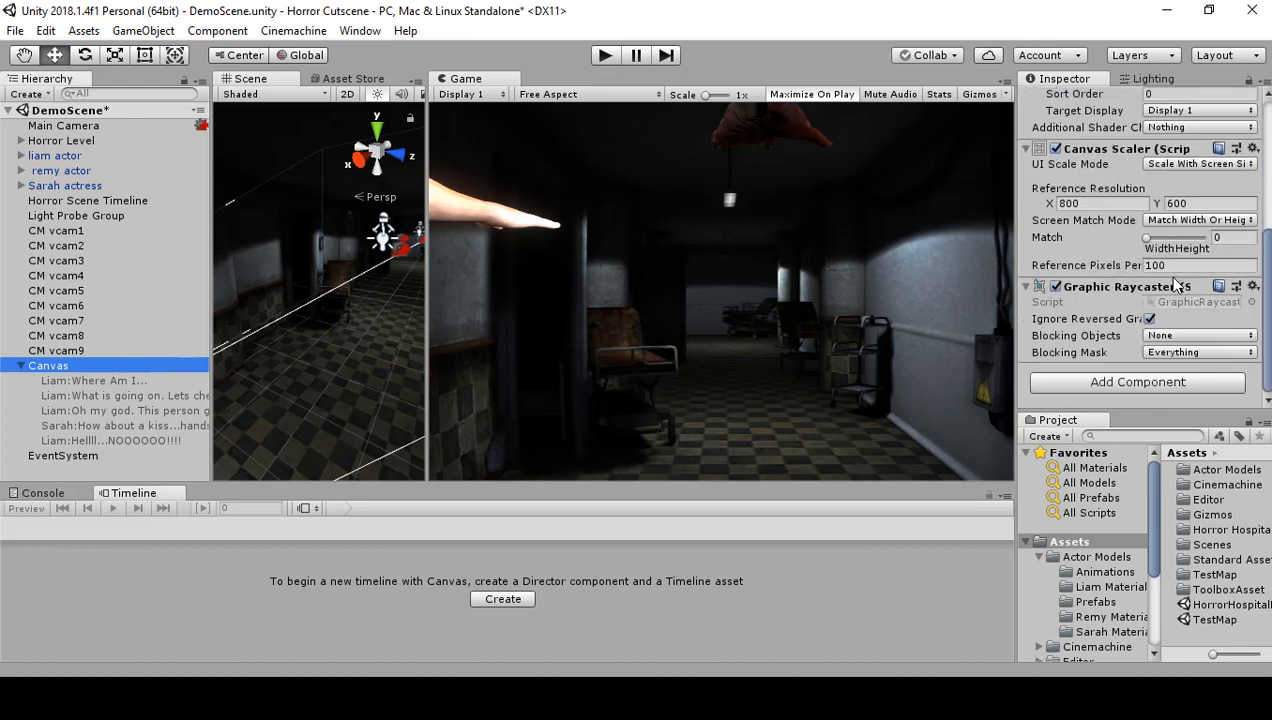
{"action": "right_click", "coordinate": [96, 362]}
{"action": "mouse_move", "coordinate": [153, 303]}
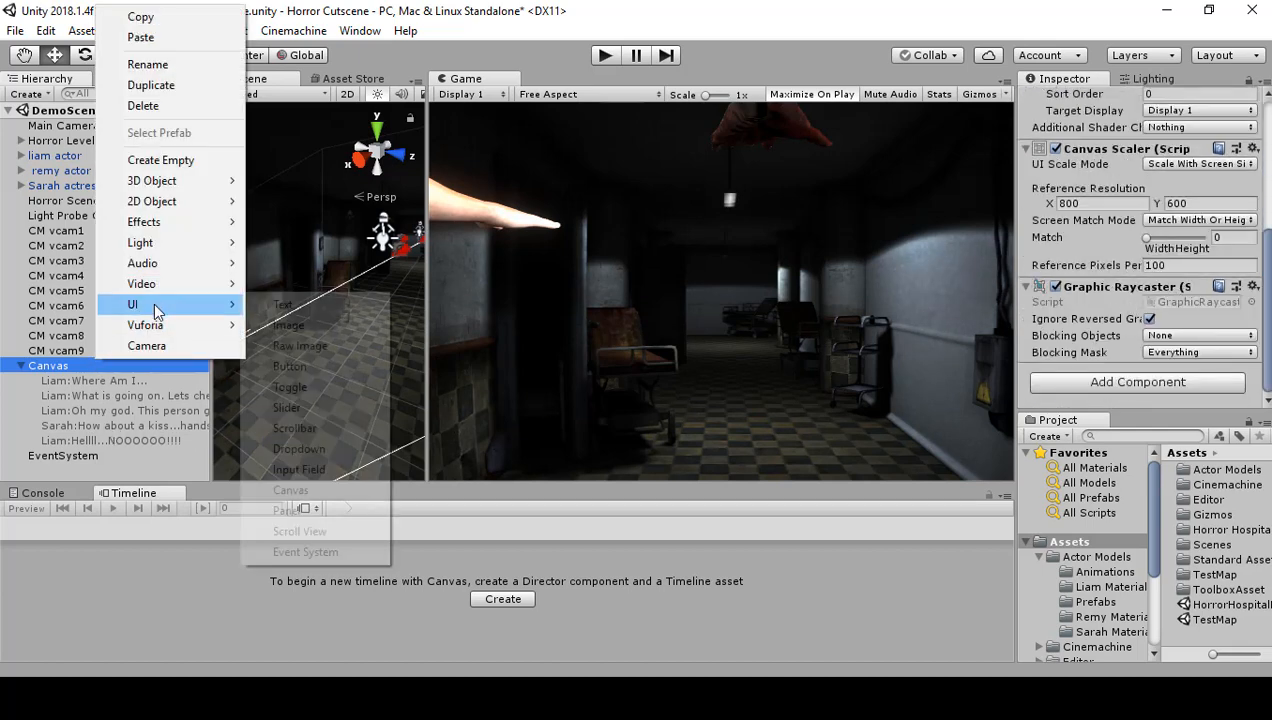
{"action": "left_click", "coordinate": [316, 305]}
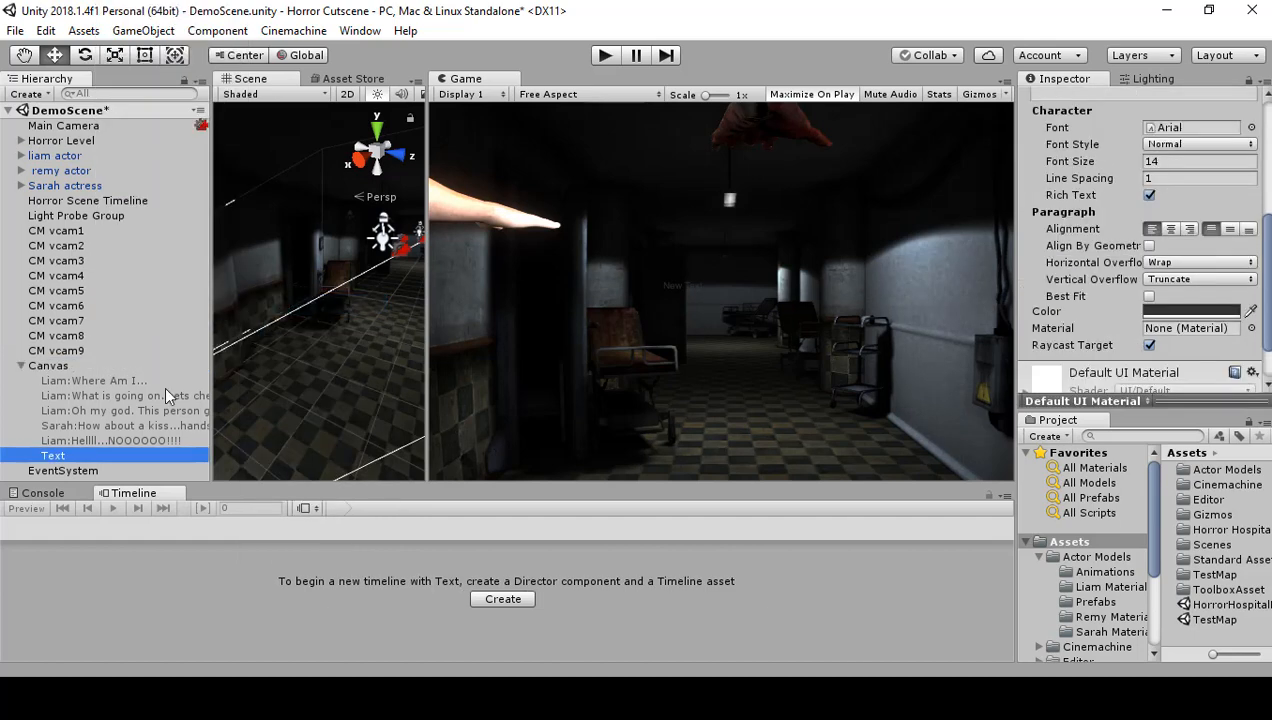
Rename the new text object "Sarah:Don't Deny Me!!!".
{"action": "left_click", "coordinate": [80, 457]}
{"action": "type", "text": "Sharh"}
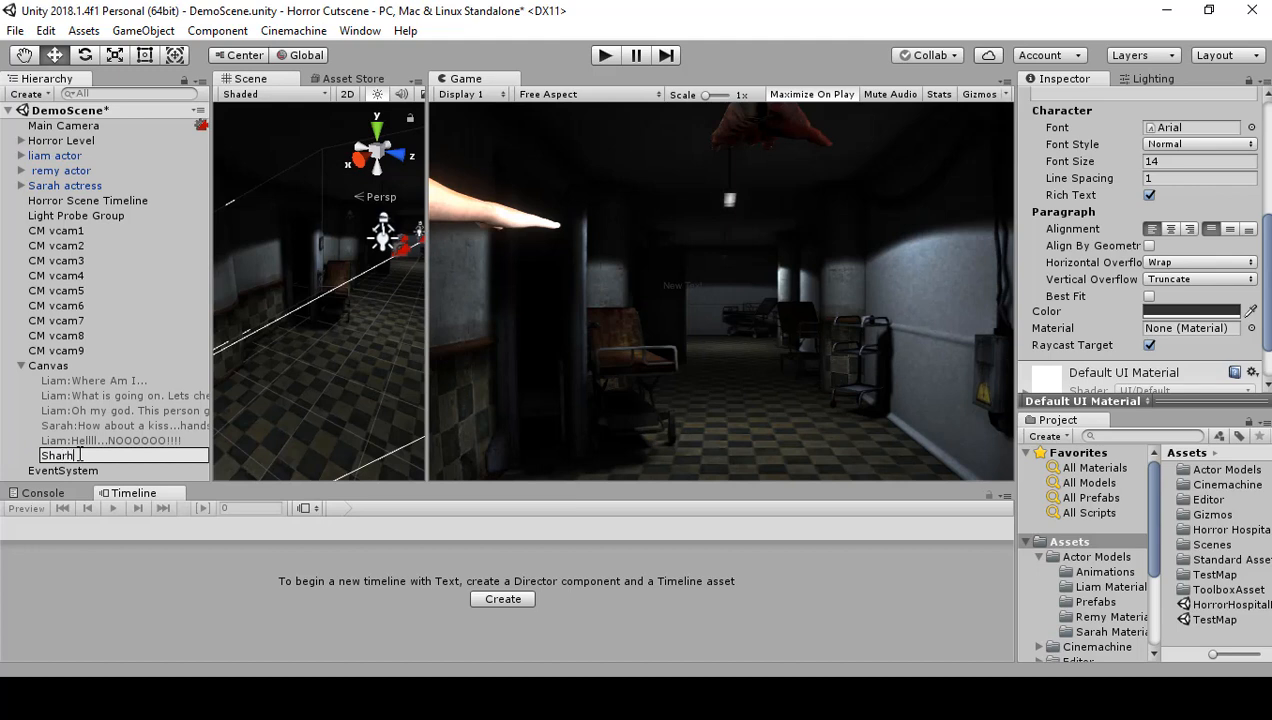
{"action": "key", "text": "BackSpace"}
{"action": "key", "text": "BackSpace"}
{"action": "key", "text": "BackSpace"}
{"action": "key", "text": "BackSpace"}
{"action": "type", "text": "arah:Don't Deny Me"}
{"action": "key", "text": "BackSpace"}
{"action": "type", "text": "e!!!"}
{"action": "key", "text": "Return"}
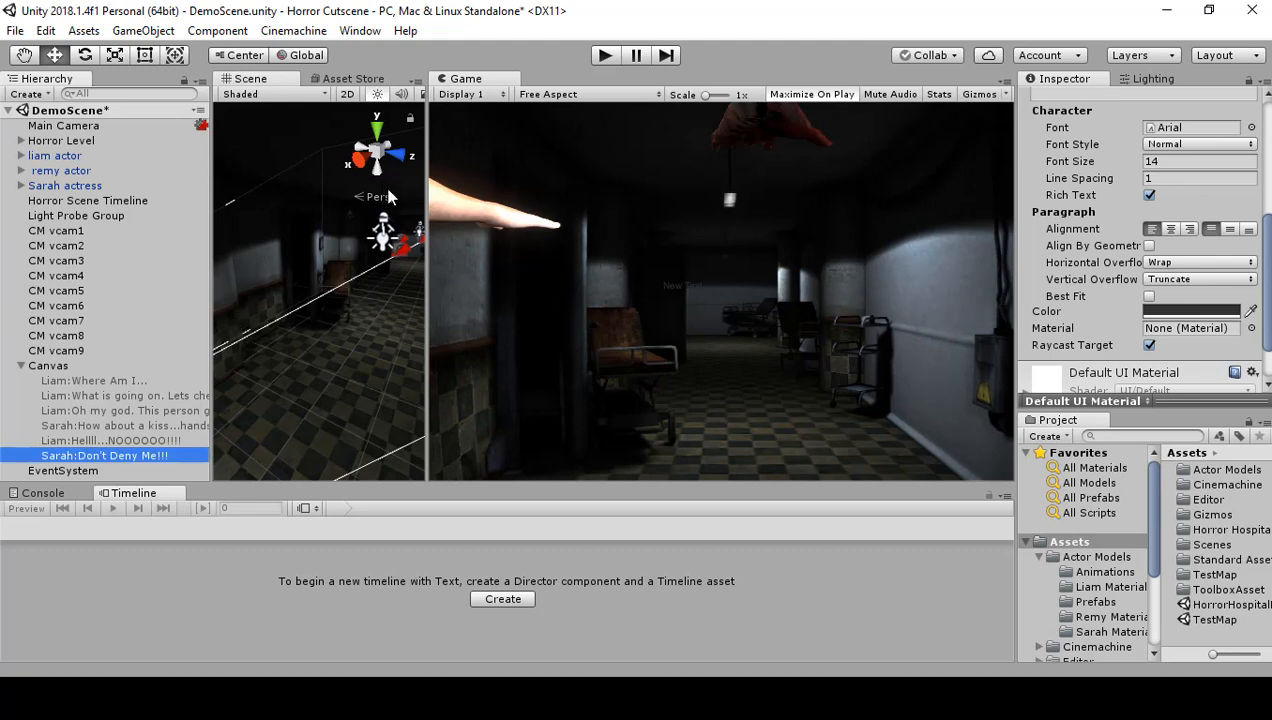
Replace the default content of Sarah's new text object with "DON'T DENY MEEEEE!!!".
{"action": "scroll", "coordinate": [1192, 215], "scroll_direction": "up", "scroll_amount": 4}
{"action": "double_click", "coordinate": [1112, 256]}
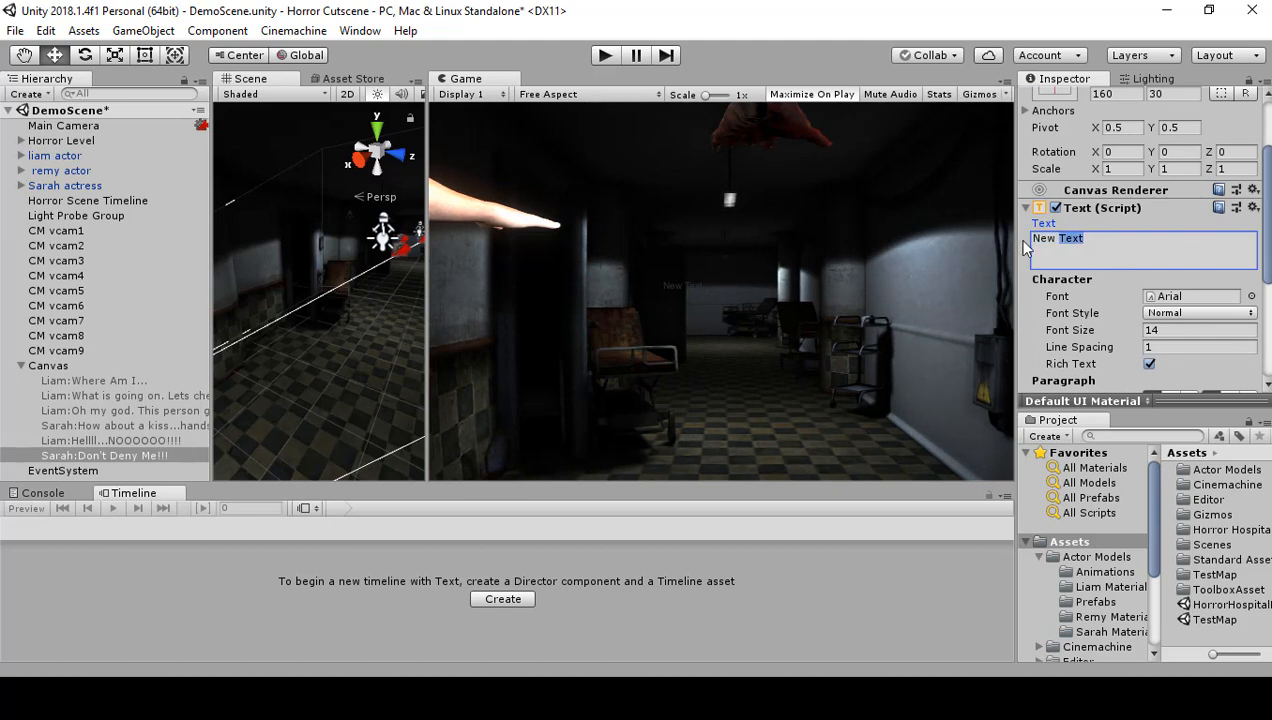
{"action": "type", "text": "DON't"}
{"action": "key", "text": "BackSpace"}
{"action": "key", "text": "BackSpace"}
{"action": "type", "text": "T DENY MEEEEE!!!"}
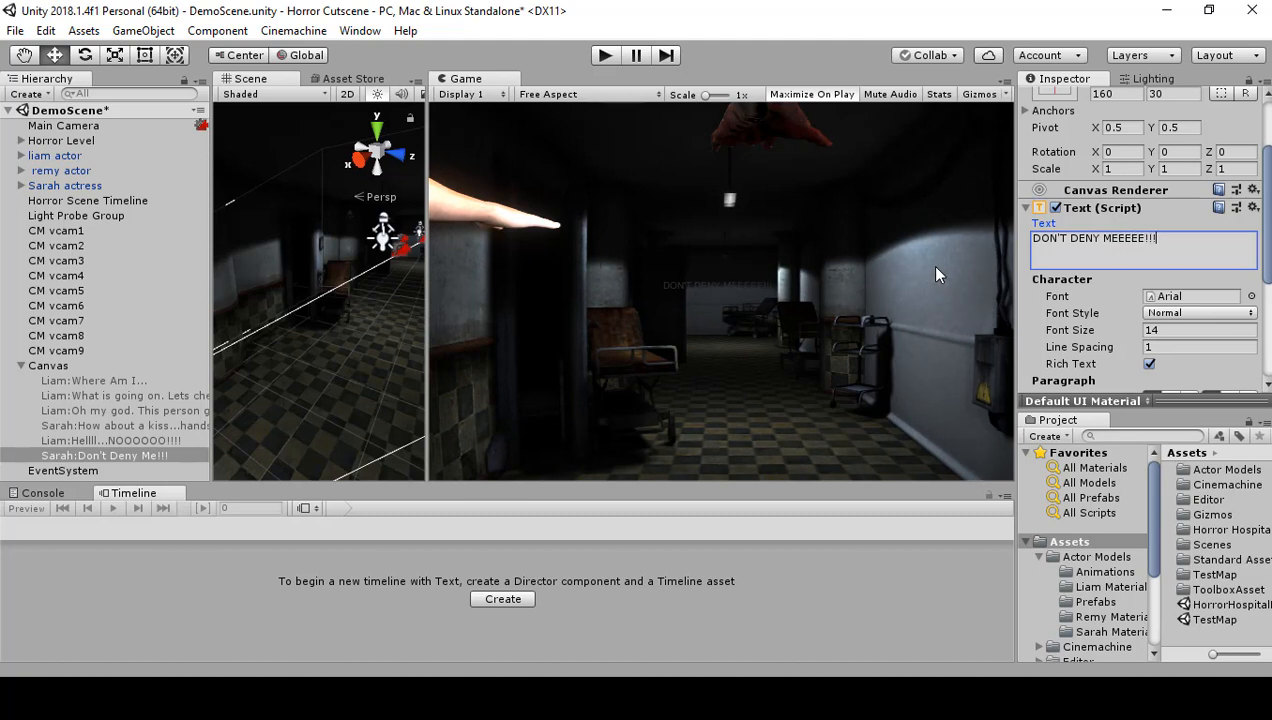
{"action": "key", "text": "Return"}
{"action": "key", "text": "BackSpace"}
Set the "DON'T DENY MEEEEE!!!" text's font size to 25 and its horizontal and vertical overflow to Overflow.
{"action": "left_click", "coordinate": [1164, 336]}
{"action": "type", "text": "2"}
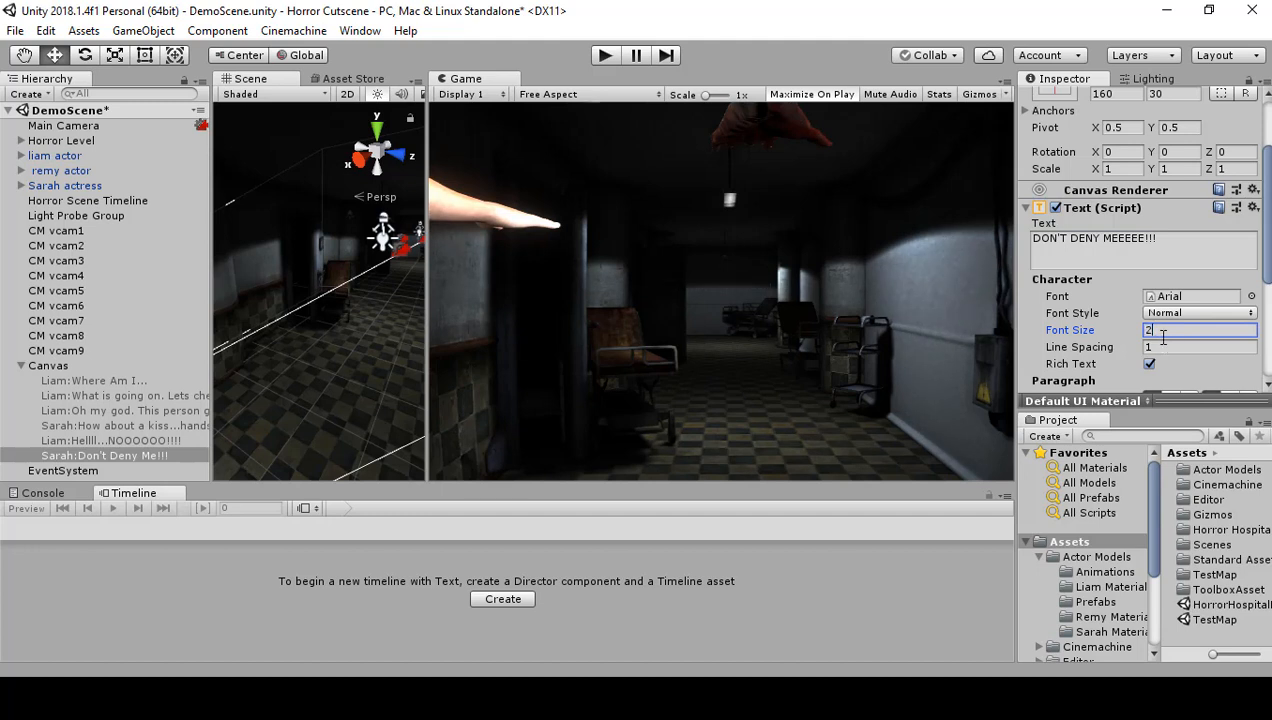
{"action": "type", "text": "5"}
{"action": "scroll", "coordinate": [1175, 259], "scroll_direction": "down", "scroll_amount": 4}
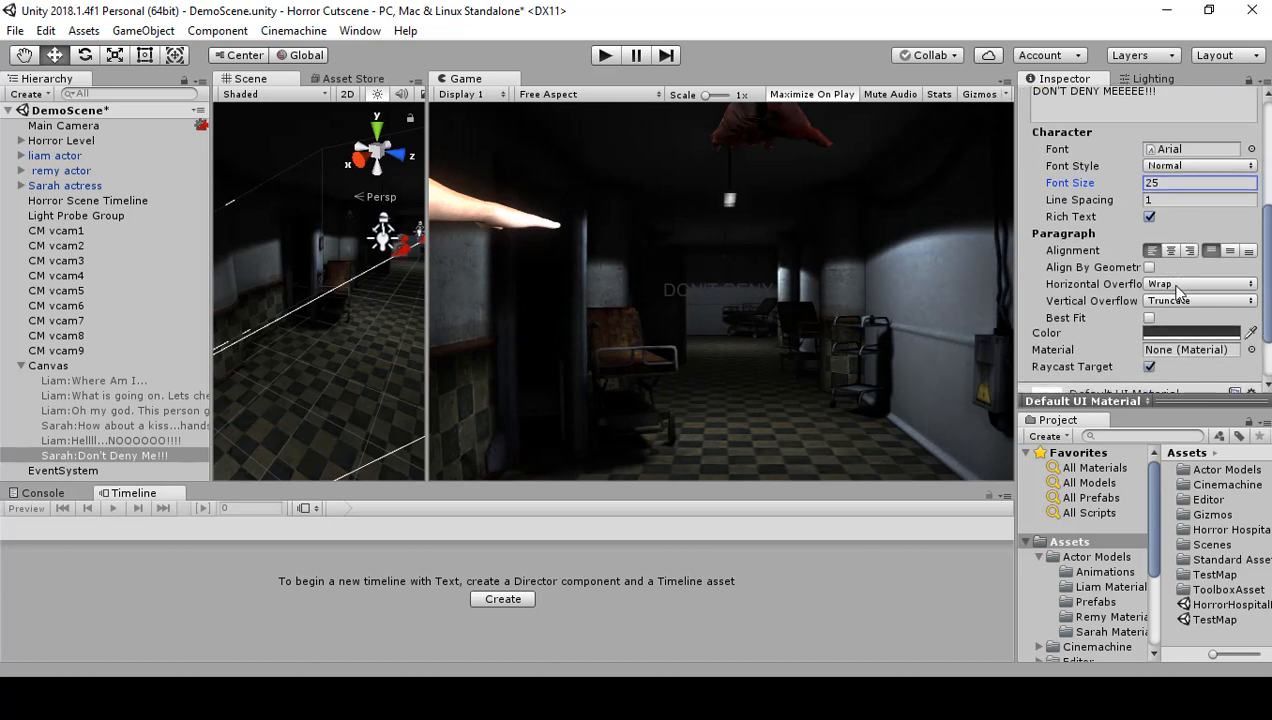
{"action": "left_click", "coordinate": [1182, 284]}
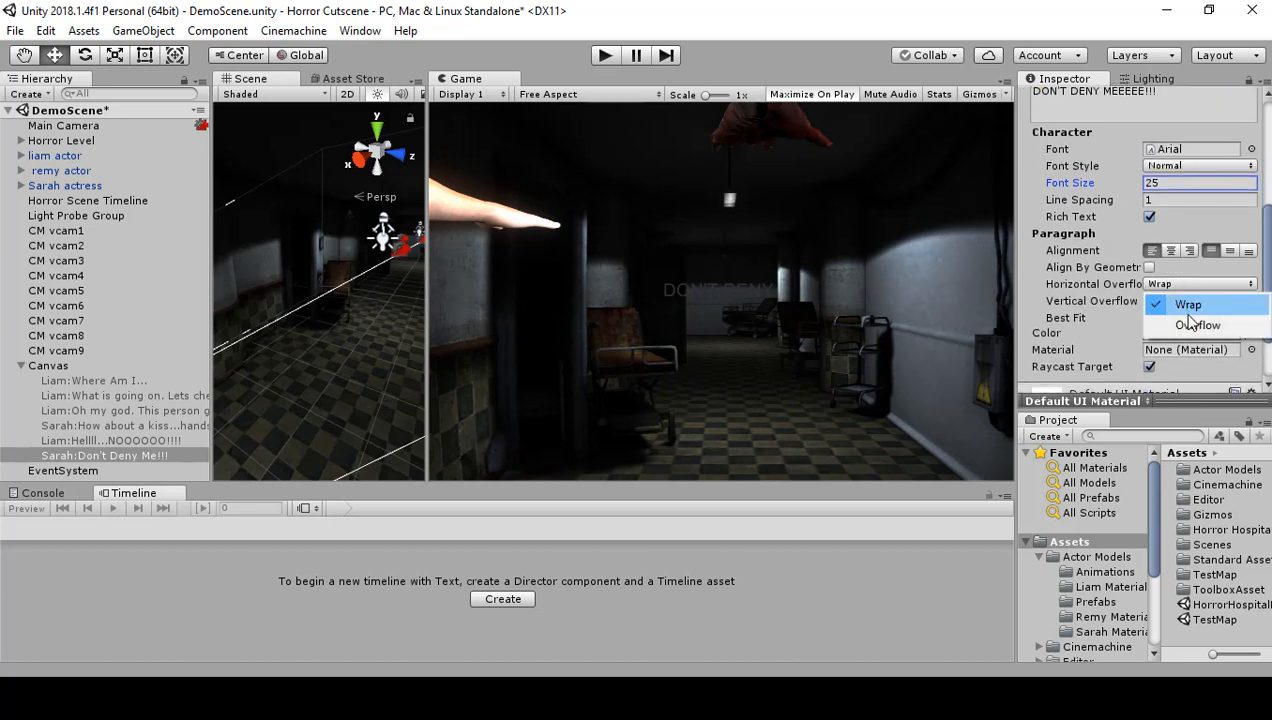
{"action": "left_click", "coordinate": [1197, 325]}
{"action": "left_click", "coordinate": [1195, 301]}
{"action": "left_click", "coordinate": [1190, 343]}
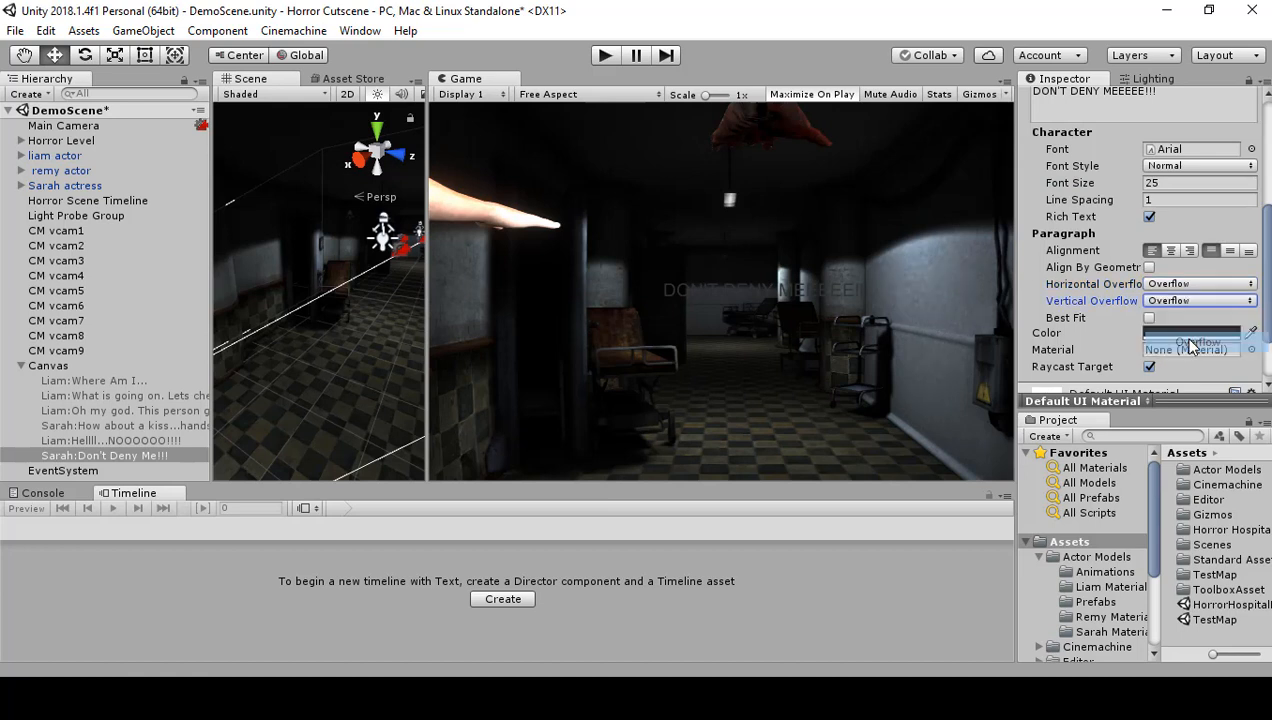
Change the color of the "DON'T DENY MEEEEE!!!" text to white (FFFFFF).
{"action": "left_click", "coordinate": [1188, 332]}
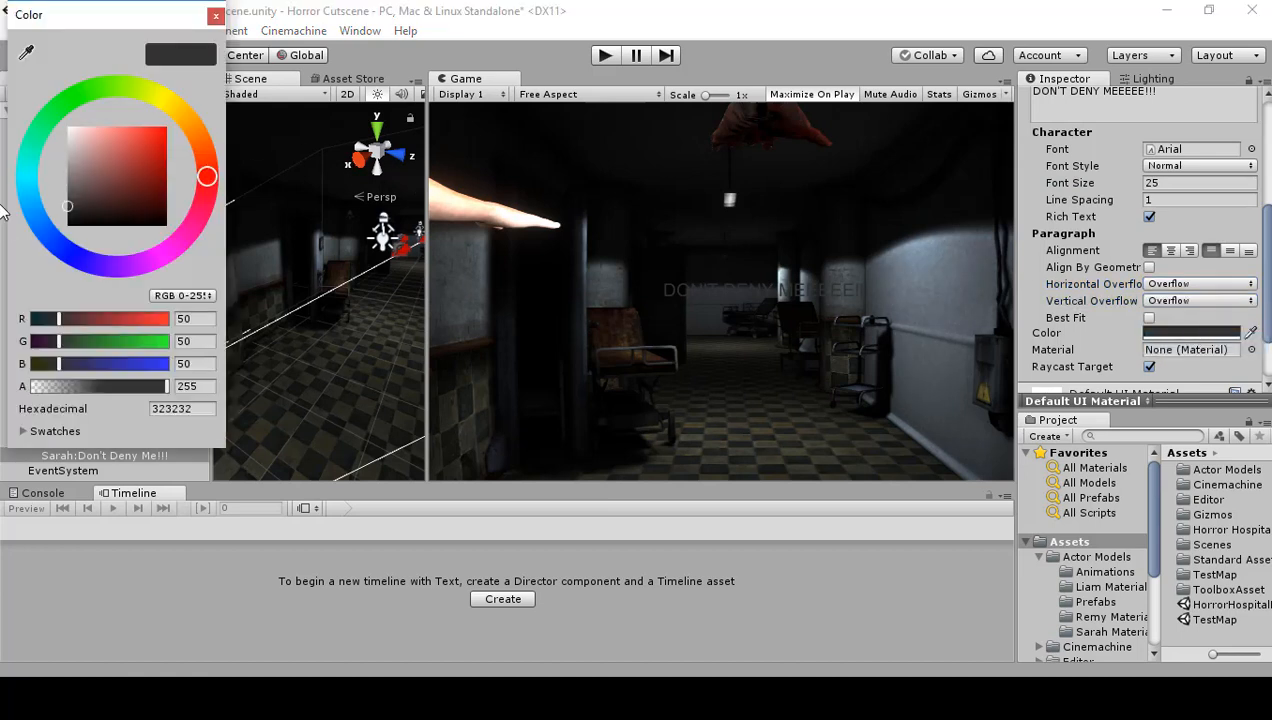
{"action": "left_click_drag", "start_coordinate": [74, 218], "coordinate": [47, 88]}
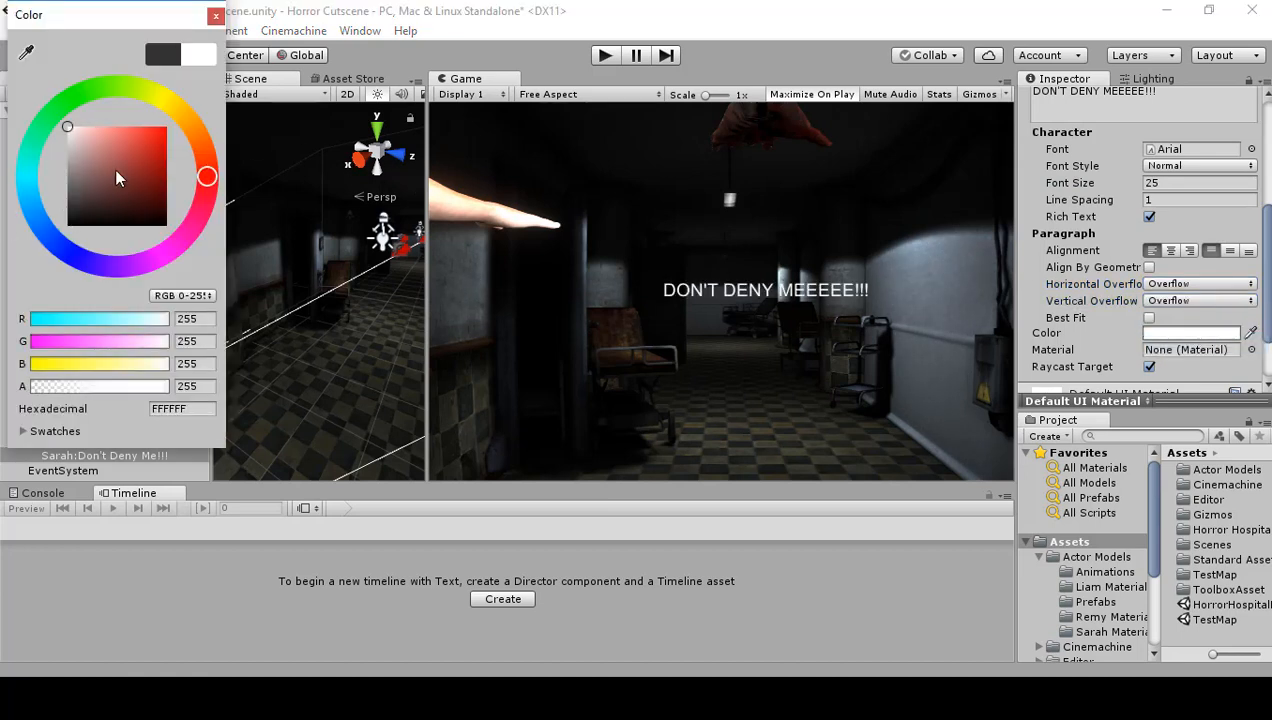
{"action": "left_click", "coordinate": [214, 17]}
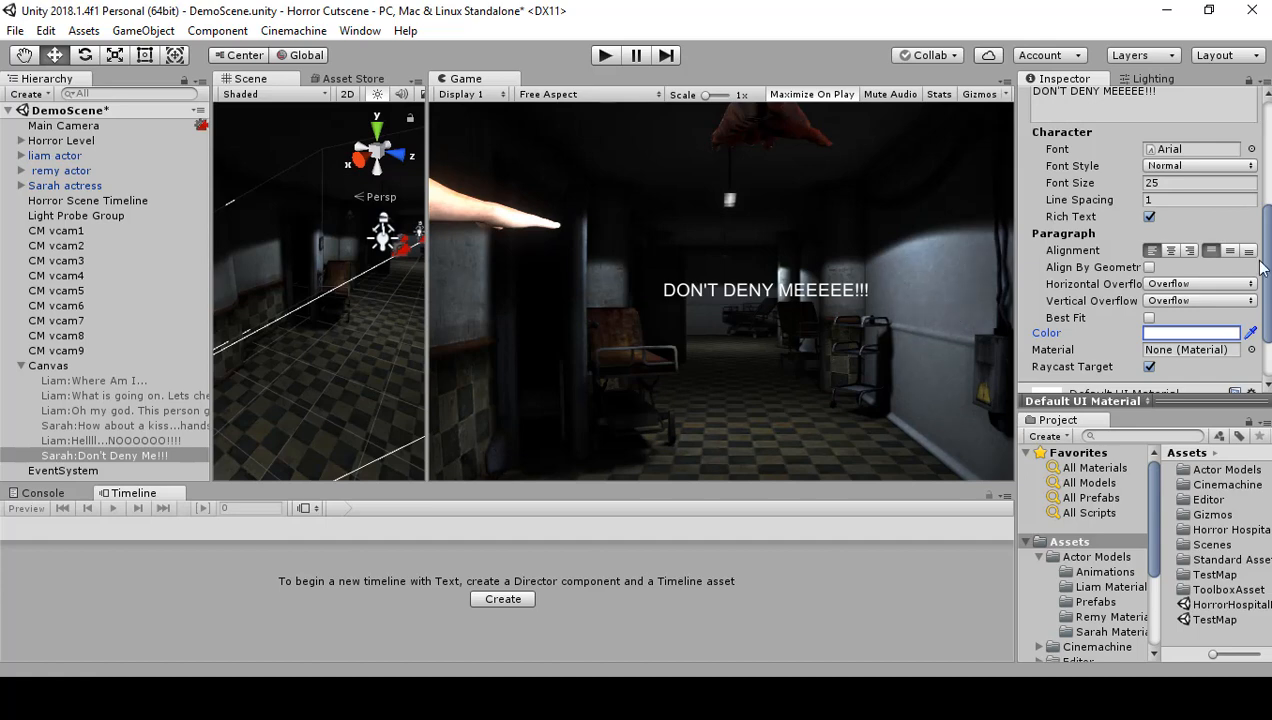
Lower the "Sarah:Don't Deny Me!!!" text toward the bottom of the game frame, at a Pos Y of about -236.8.
{"action": "left_click_drag", "start_coordinate": [1268, 288], "coordinate": [1266, 163]}
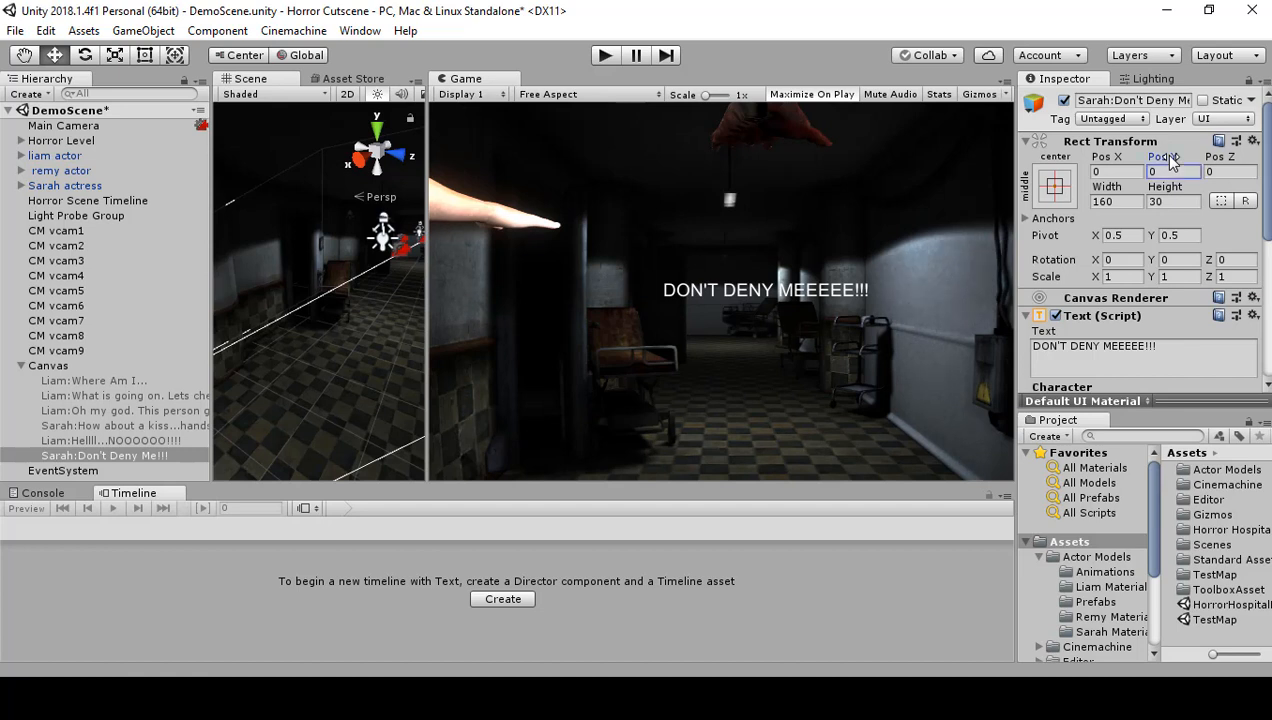
{"action": "left_click_drag", "start_coordinate": [1170, 163], "coordinate": [1128, 170]}
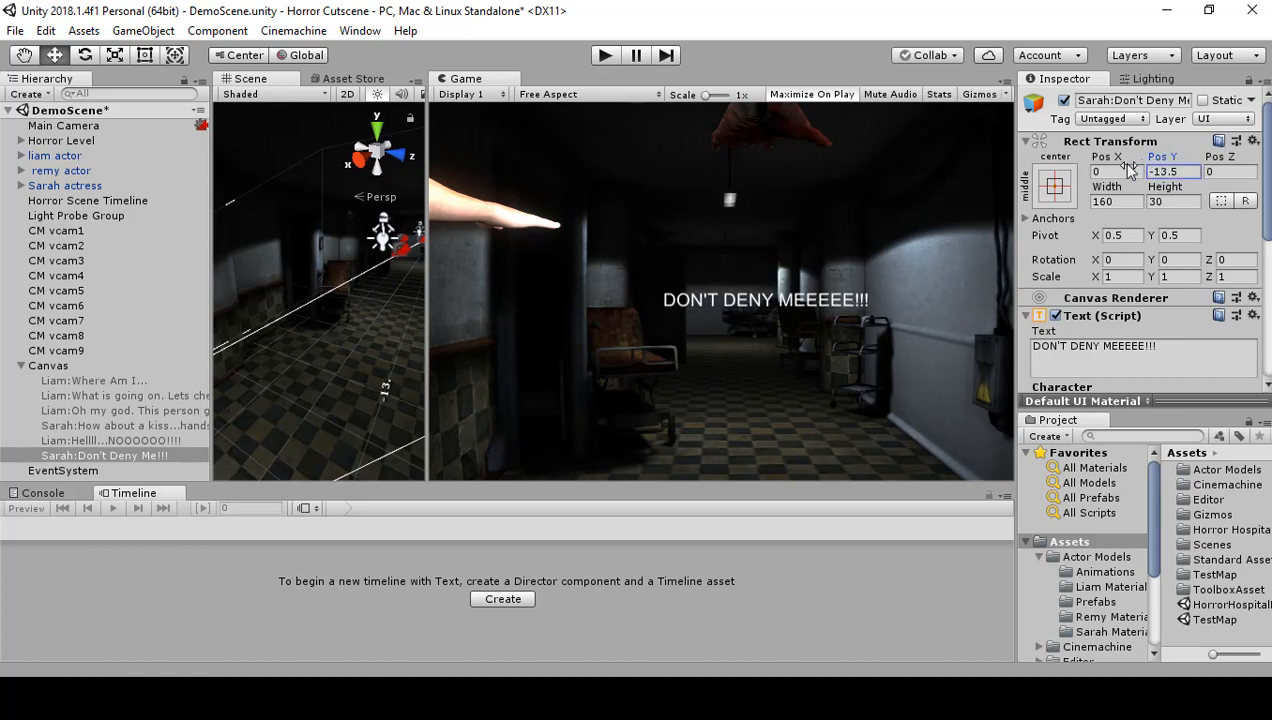
{"action": "left_click_drag", "start_coordinate": [1128, 170], "coordinate": [503, 308]}
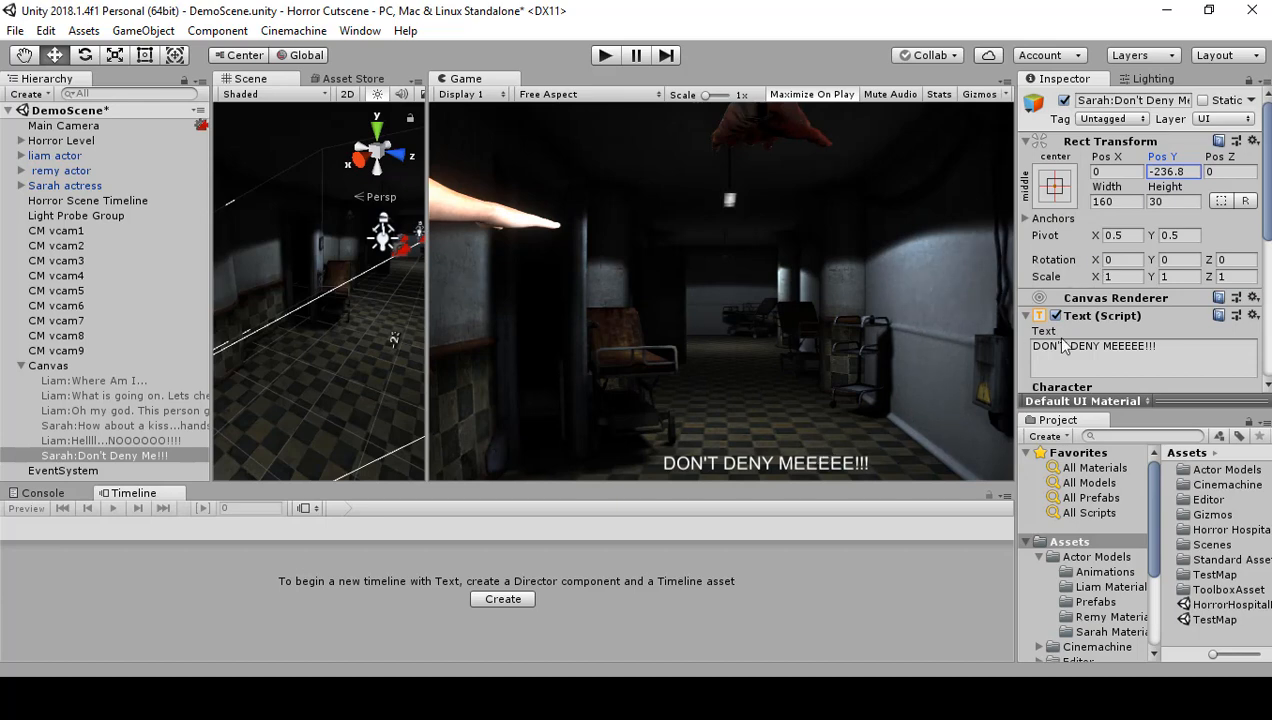
Assign the "Sarah:Don't Deny Me!!!" text object to the empty activation track in Horror Scene Timeline.
{"action": "left_click", "coordinate": [136, 202]}
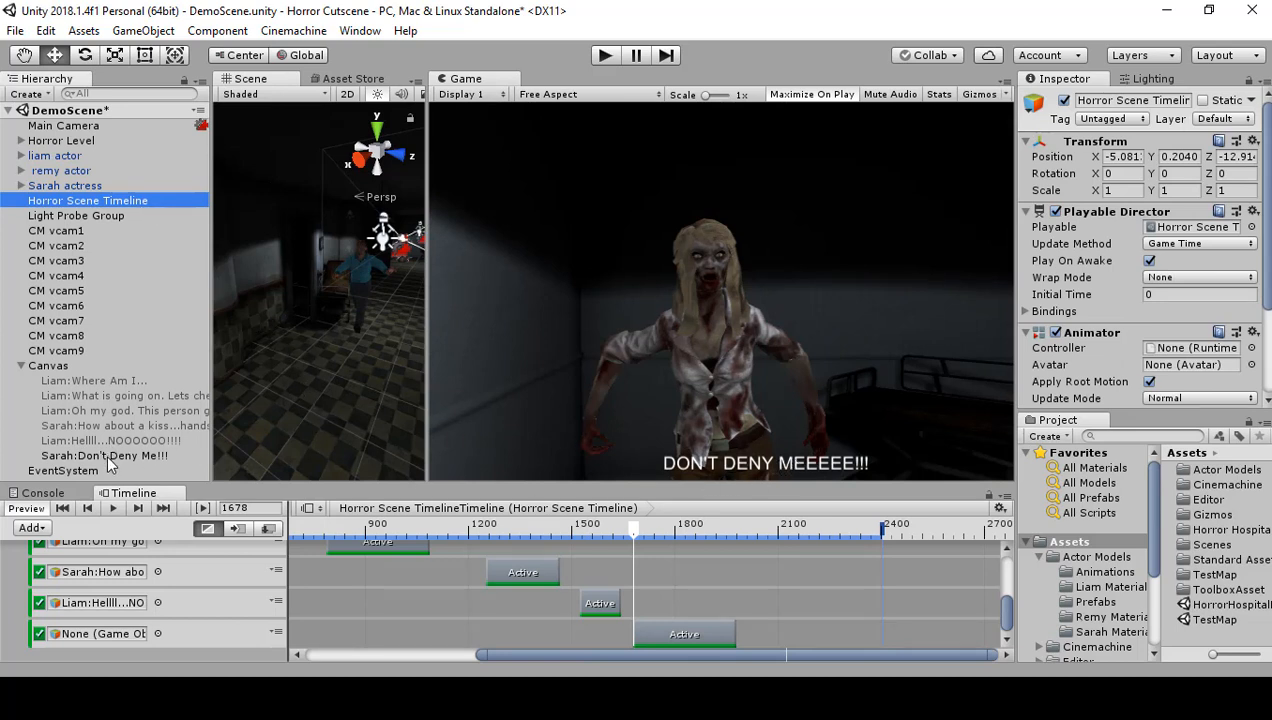
{"action": "left_click_drag", "start_coordinate": [106, 455], "coordinate": [105, 642]}
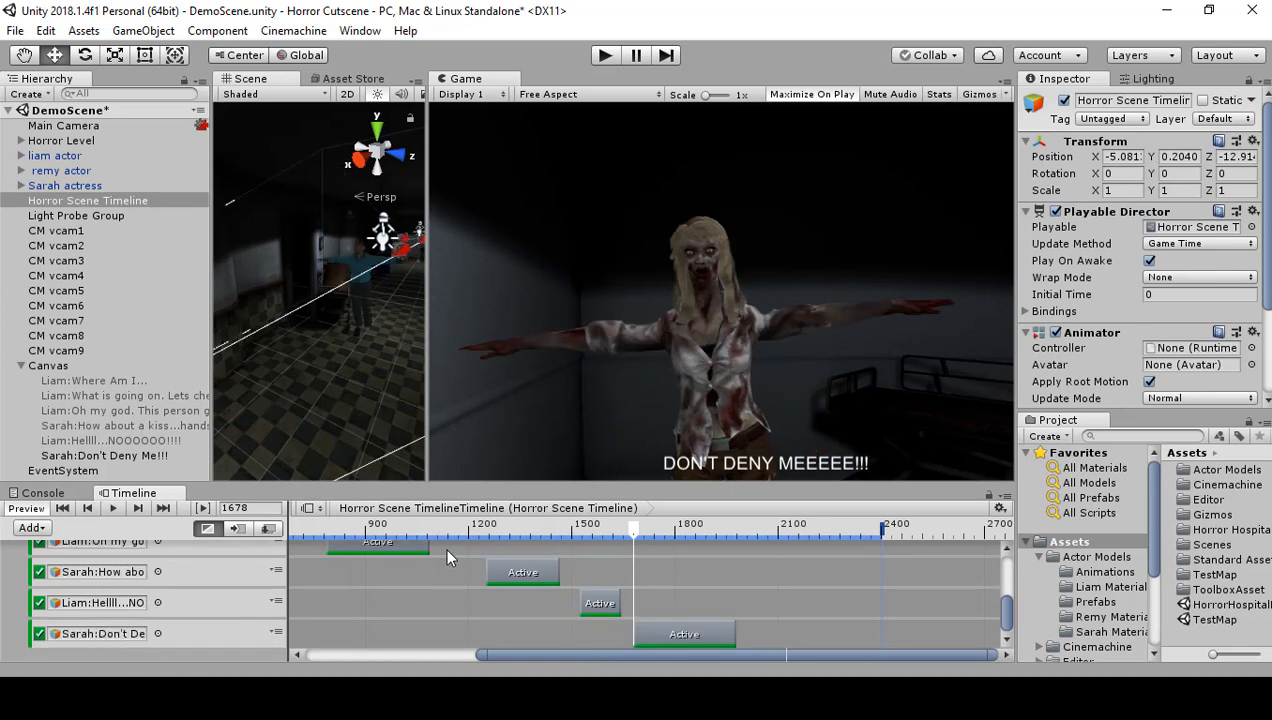
Preview the timeline, run the cutscene maximized in play mode to check the dialogue texts, and stop playback.
{"action": "left_click", "coordinate": [114, 510]}
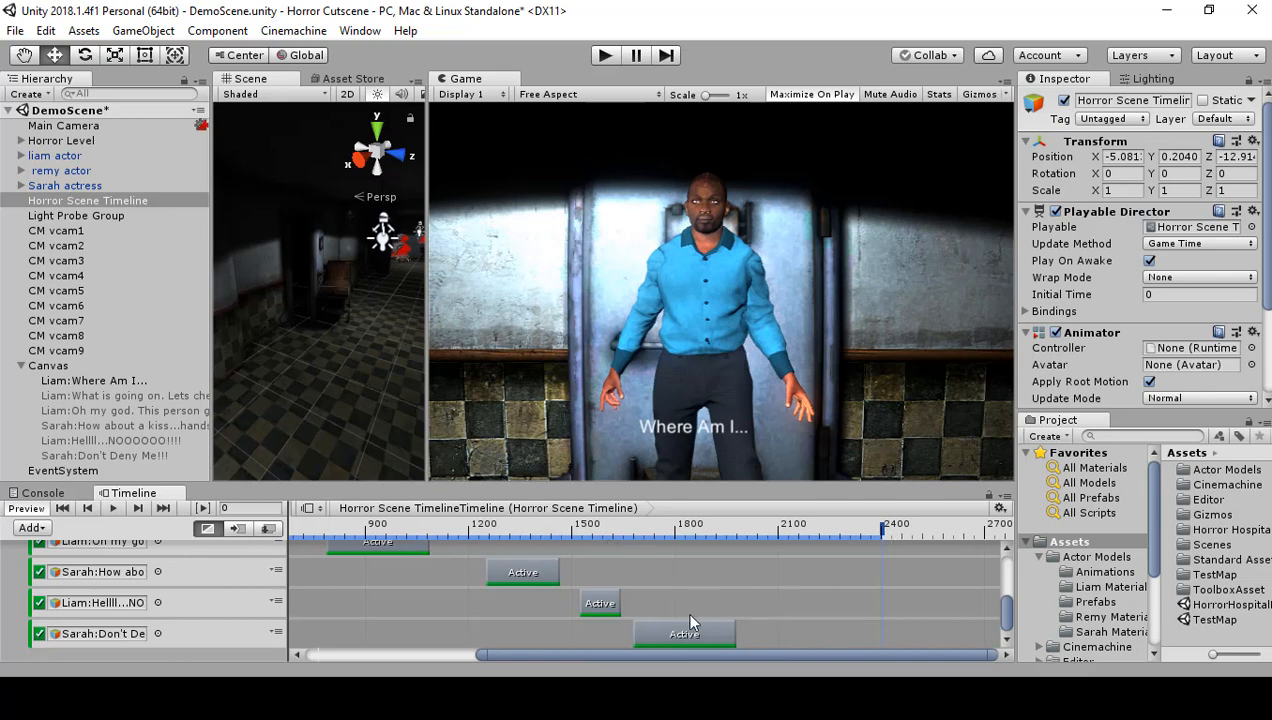
{"action": "mouse_move", "coordinate": [1006, 612]}
{"action": "left_mouse_down"}
{"action": "mouse_move", "coordinate": [1003, 559]}
{"action": "mouse_move", "coordinate": [1010, 618]}
{"action": "left_mouse_up"}
{"action": "left_click", "coordinate": [800, 98]}
{"action": "left_click", "coordinate": [800, 98]}
{"action": "left_click", "coordinate": [605, 56]}
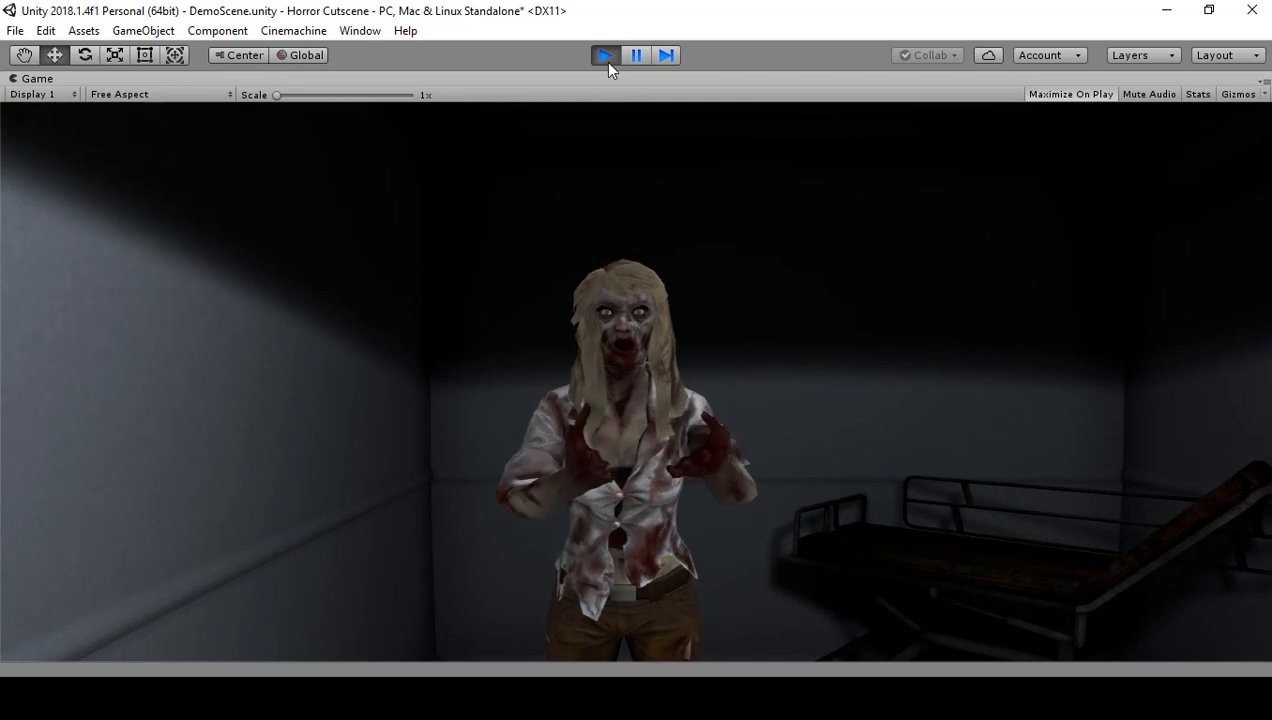
{"action": "left_click", "coordinate": [607, 58]}
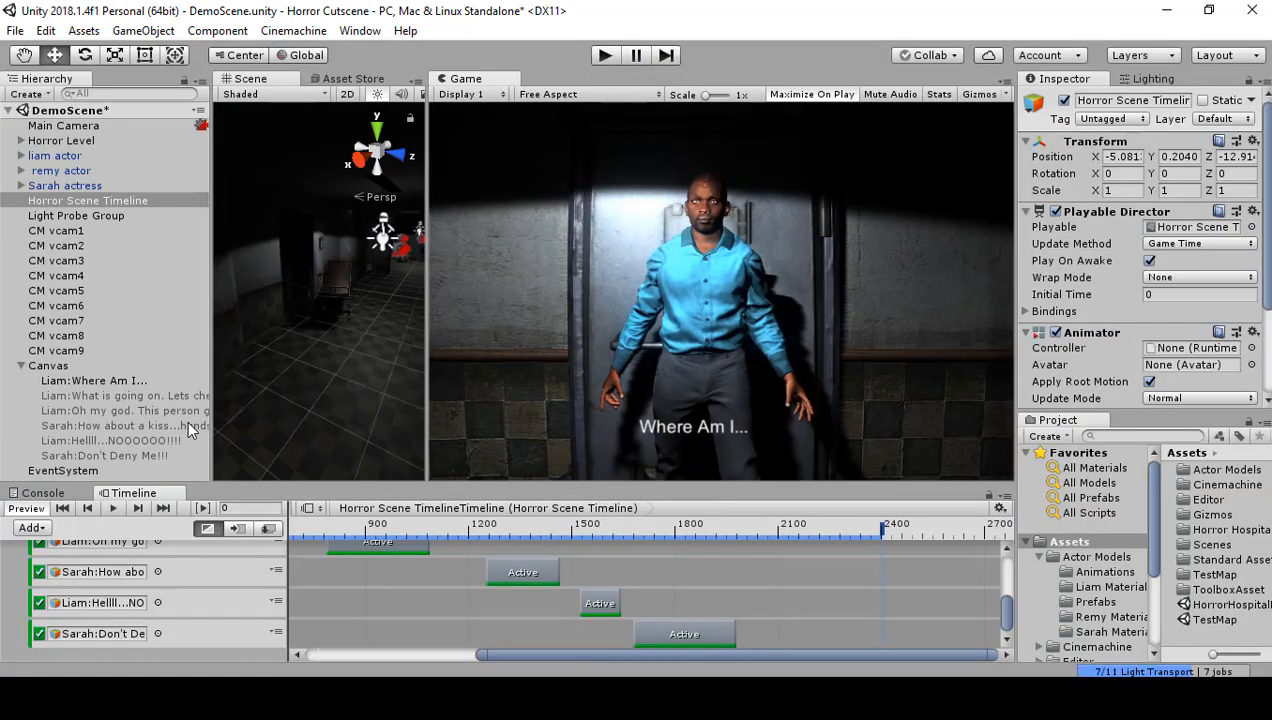
Select all six dialogue texts under the Canvas and set their shared Pos Y to about -184.92.
{"action": "left_click", "coordinate": [108, 380]}
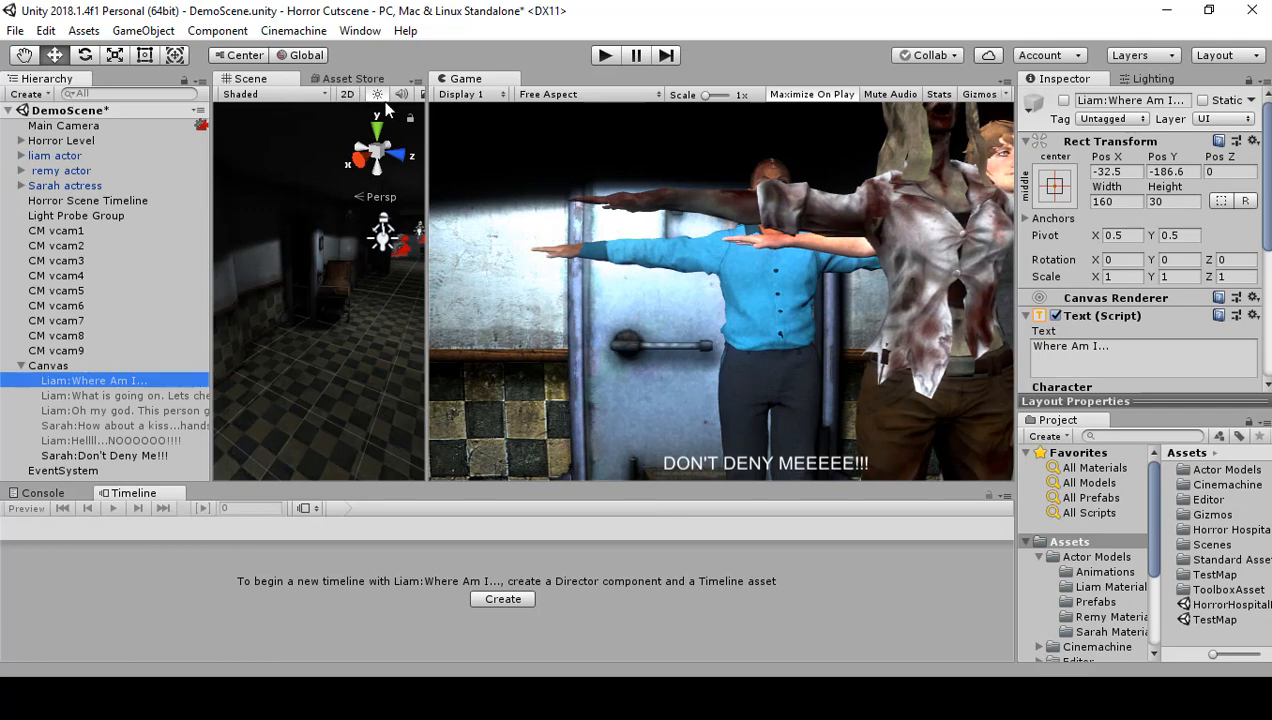
{"action": "left_click_drag", "start_coordinate": [427, 157], "coordinate": [406, 202]}
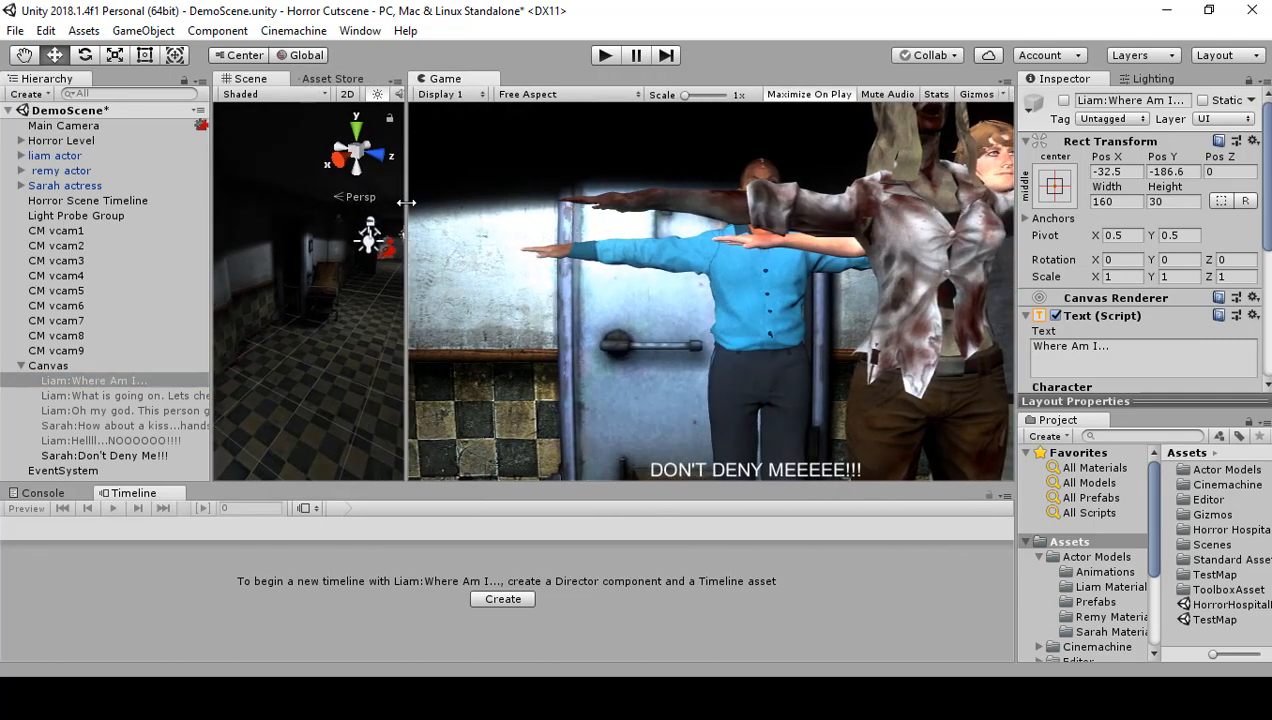
{"action": "left_click", "coordinate": [106, 455], "text": "shift"}
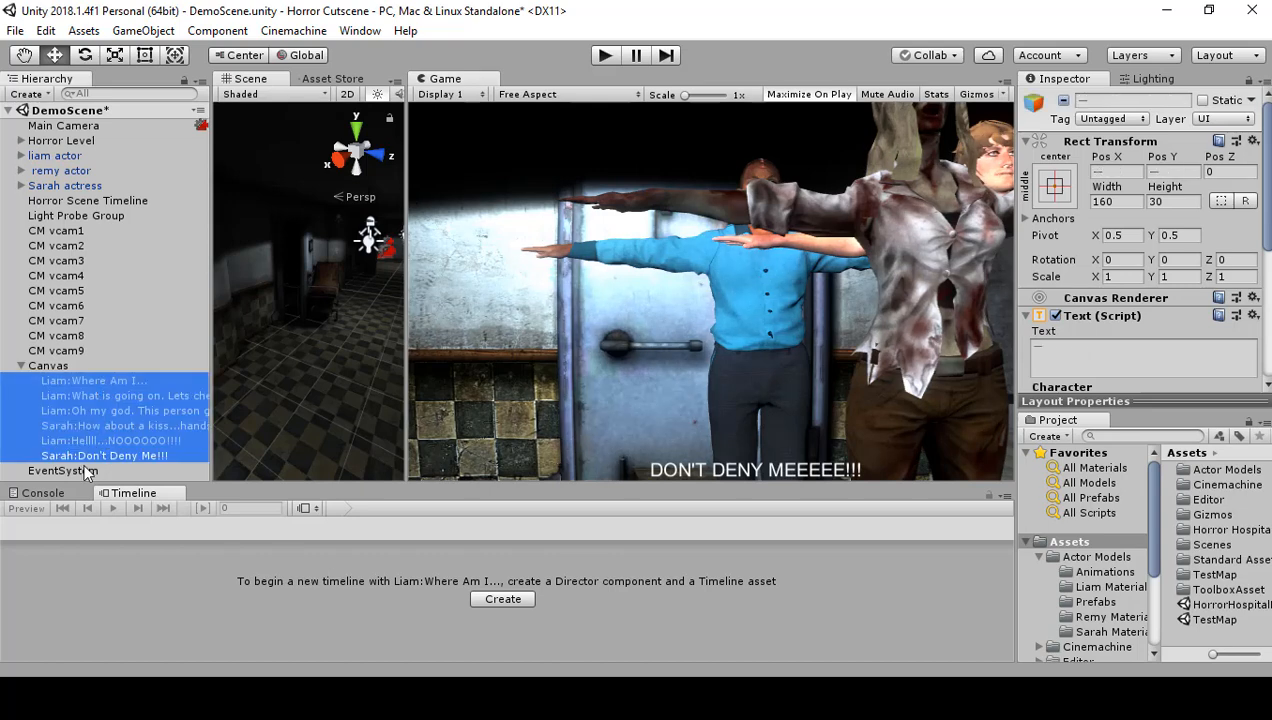
{"action": "left_click", "coordinate": [94, 384]}
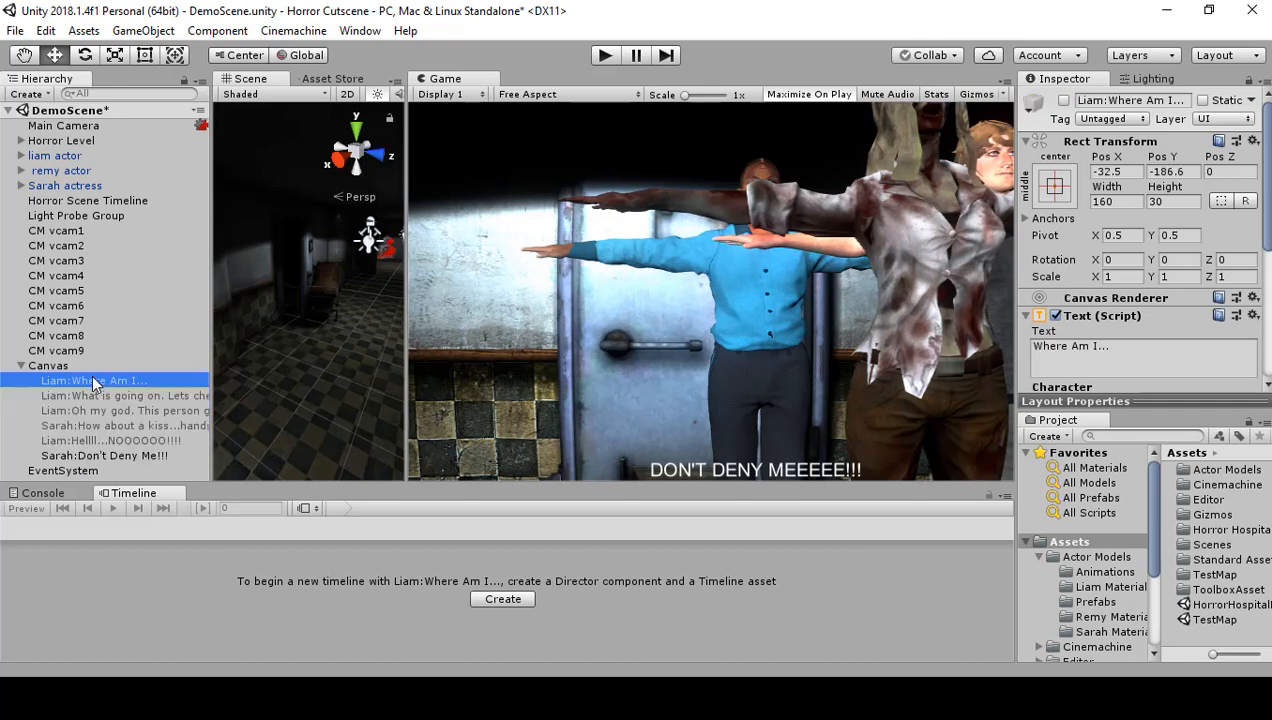
{"action": "left_click", "coordinate": [160, 456], "text": "shift"}
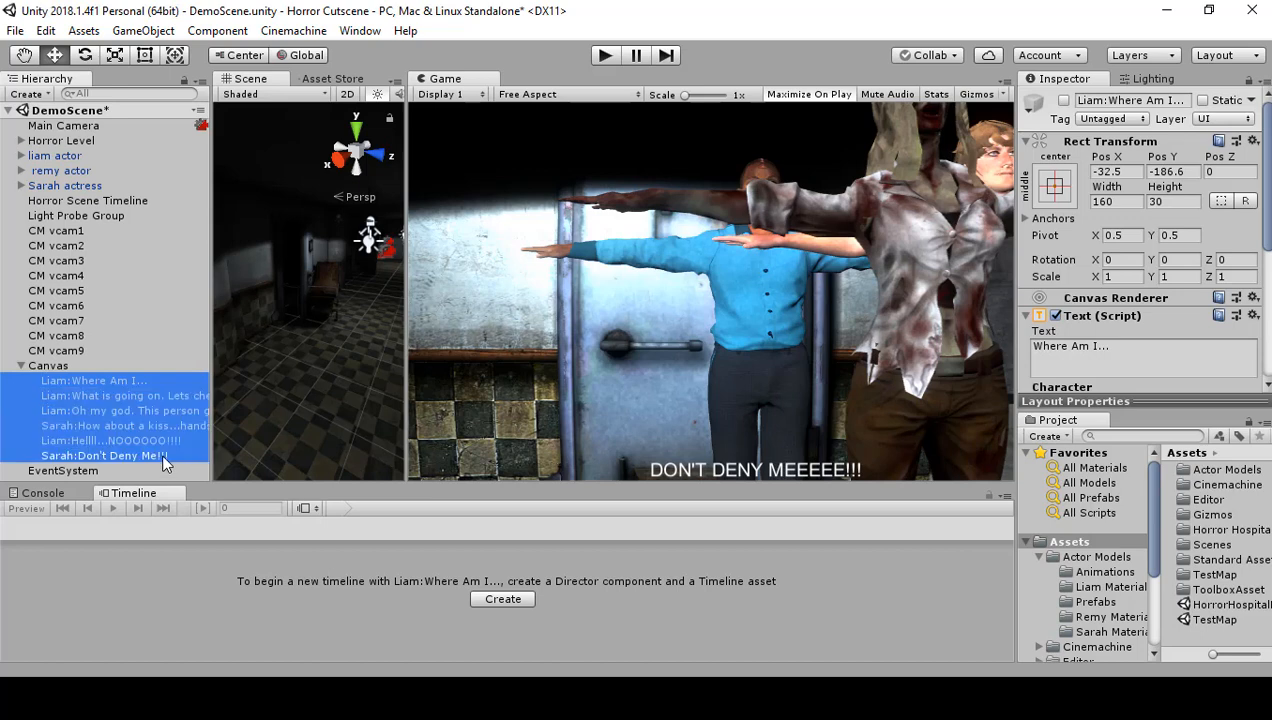
{"action": "left_click", "coordinate": [1168, 157]}
{"action": "left_click_drag", "start_coordinate": [1150, 164], "coordinate": [1225, 222]}
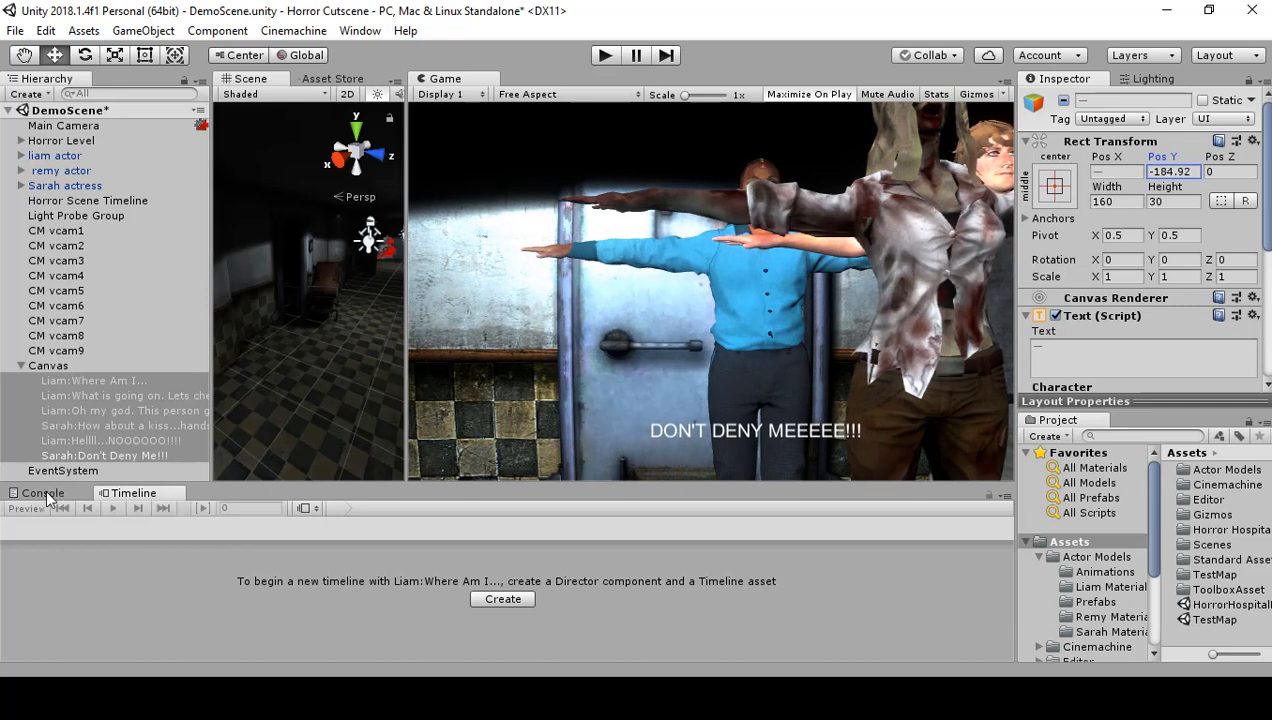
Preview the Horror Scene Timeline from its start to check the repositioned dialogue texts against the shots.
{"action": "left_click", "coordinate": [65, 202]}
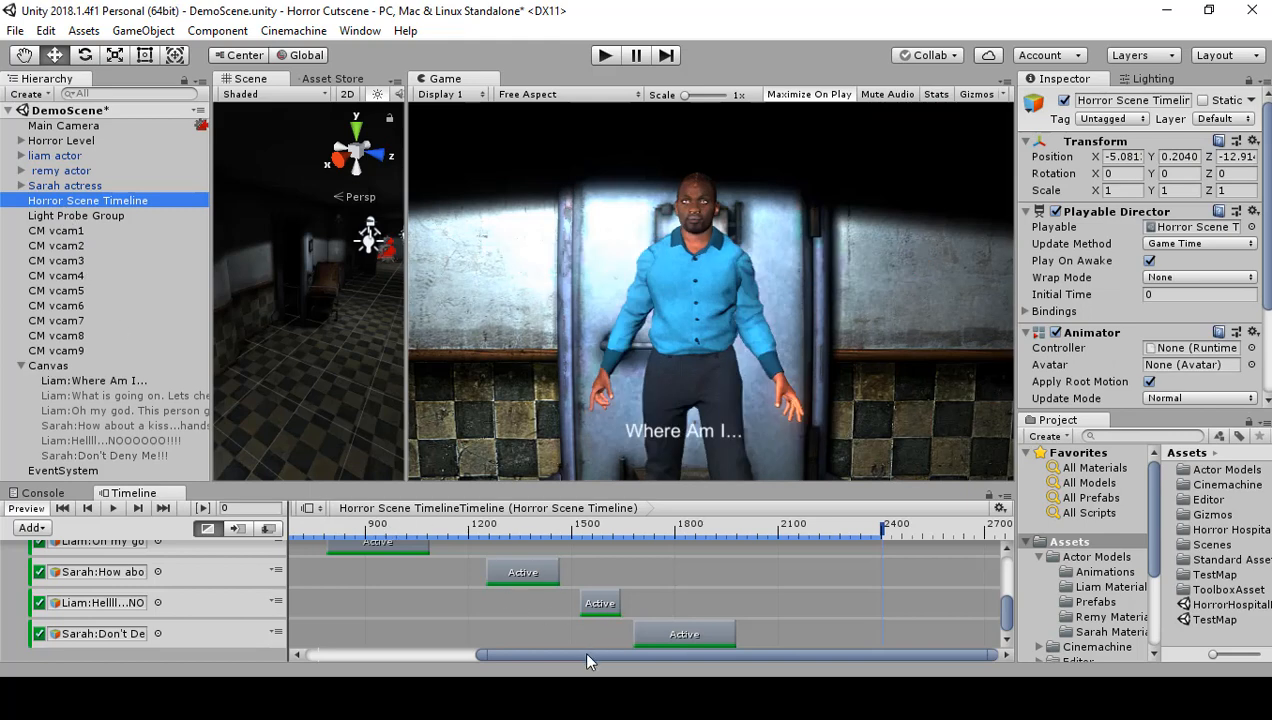
{"action": "left_click_drag", "start_coordinate": [588, 660], "coordinate": [229, 538]}
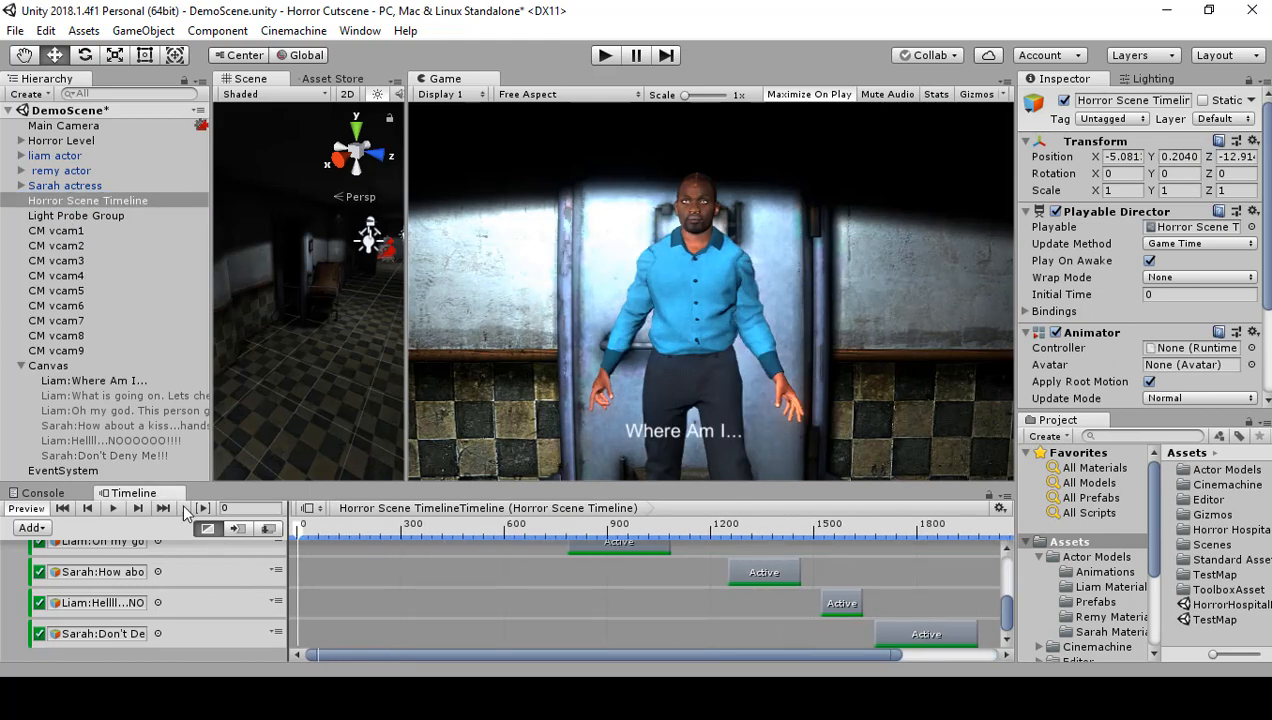
{"action": "left_click", "coordinate": [112, 509]}
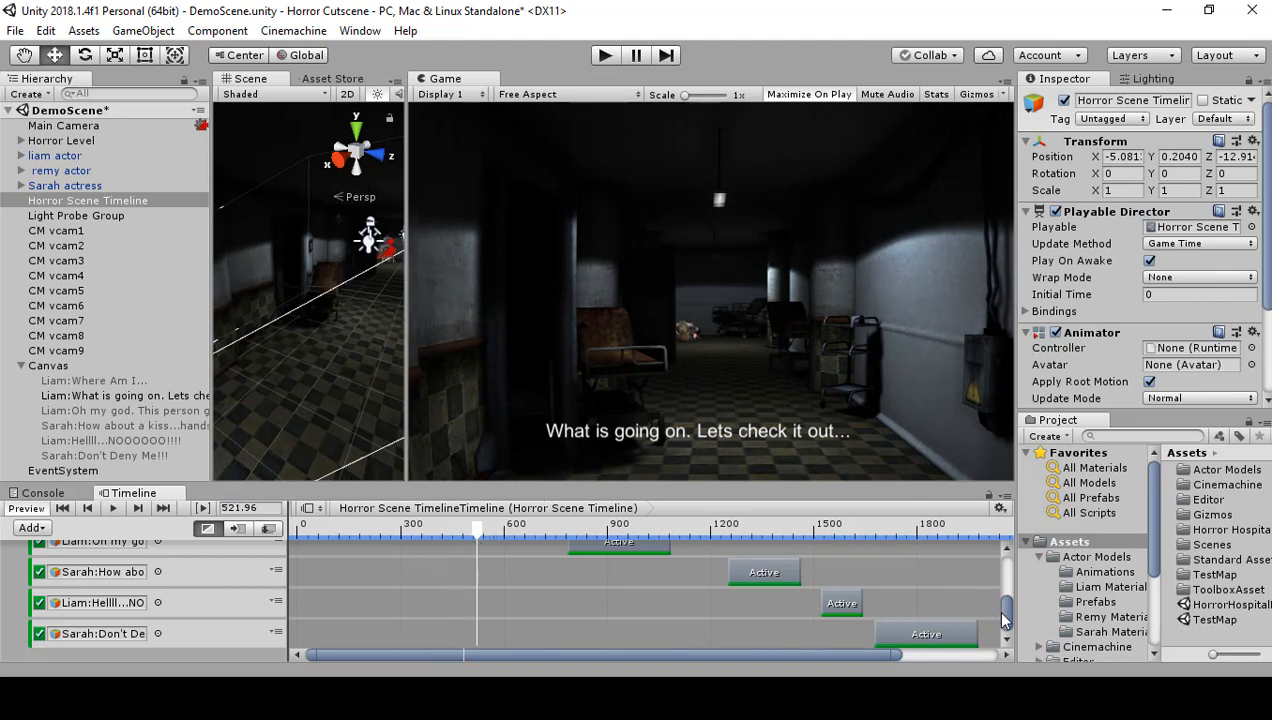
Shift the CM vcam3 shot clip slightly earlier on the Main Camera track so it starts at frame 478.
{"action": "left_click_drag", "start_coordinate": [1005, 620], "coordinate": [1006, 582]}
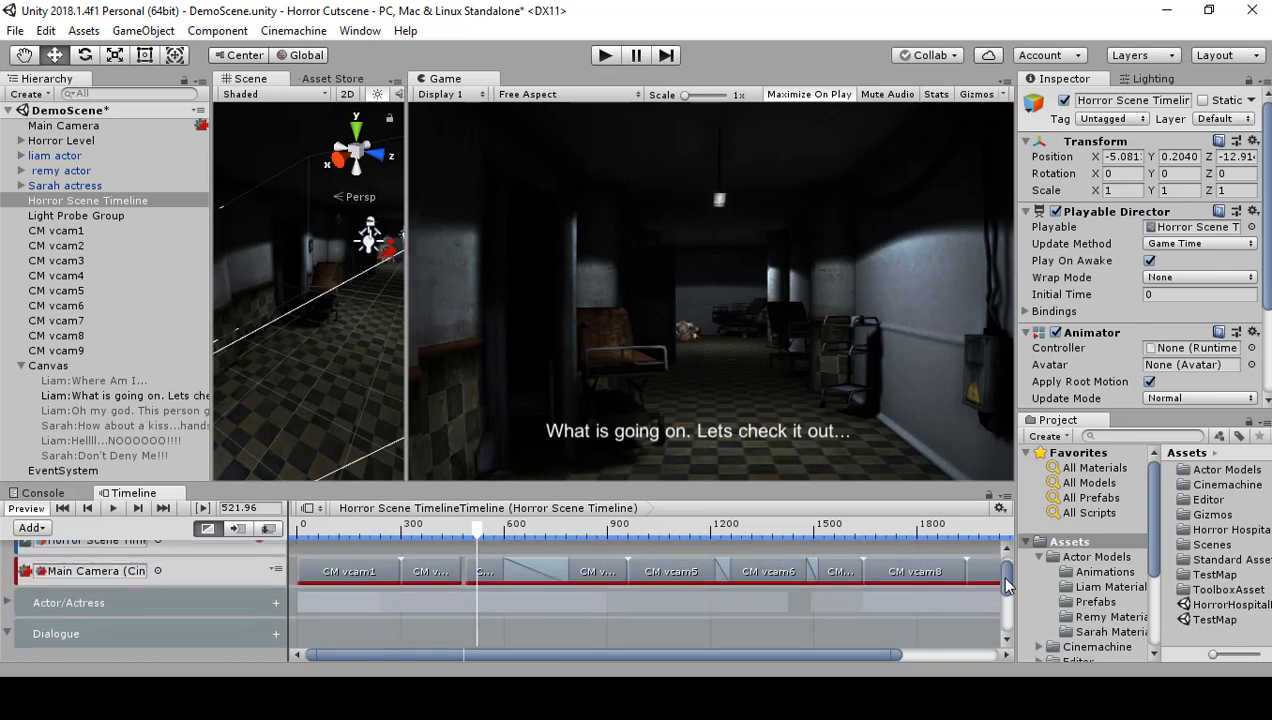
{"action": "left_click", "coordinate": [483, 566]}
{"action": "left_click_drag", "start_coordinate": [483, 566], "coordinate": [472, 537]}
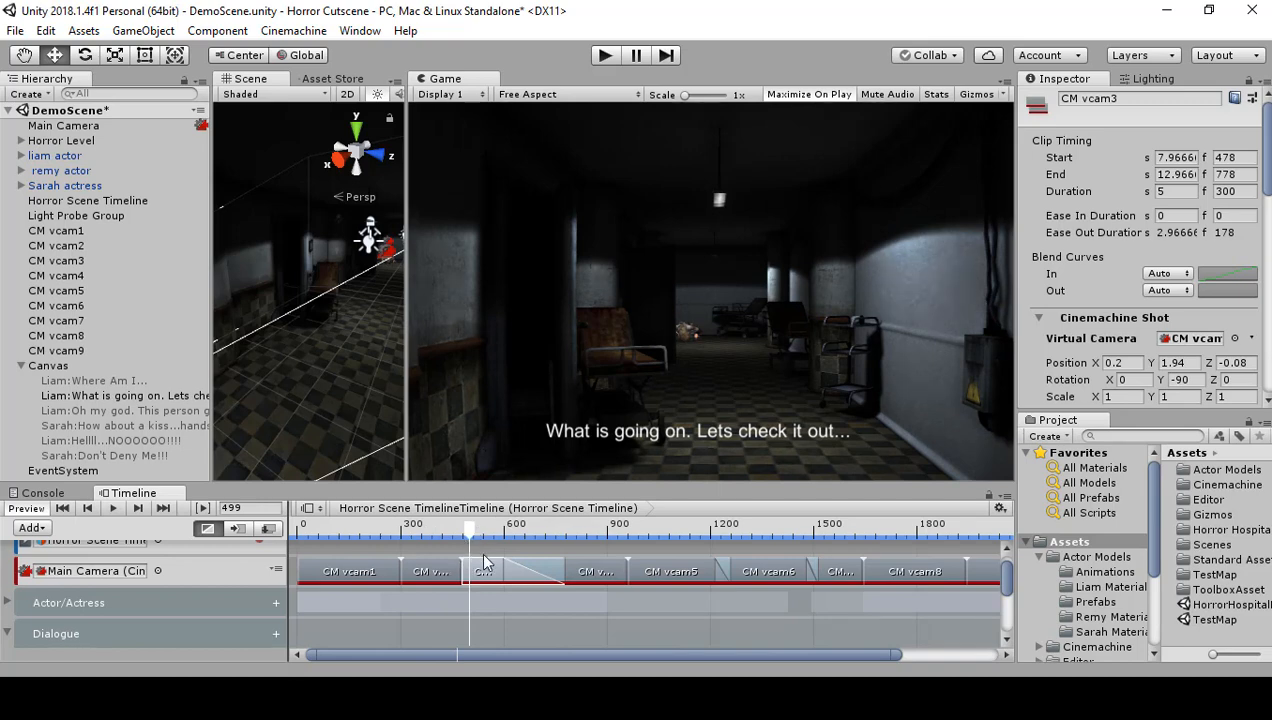
Return the playhead to frame 0, run the cutscene in play mode to check the text placement, and stop it.
{"action": "left_click_drag", "start_coordinate": [474, 534], "coordinate": [296, 555]}
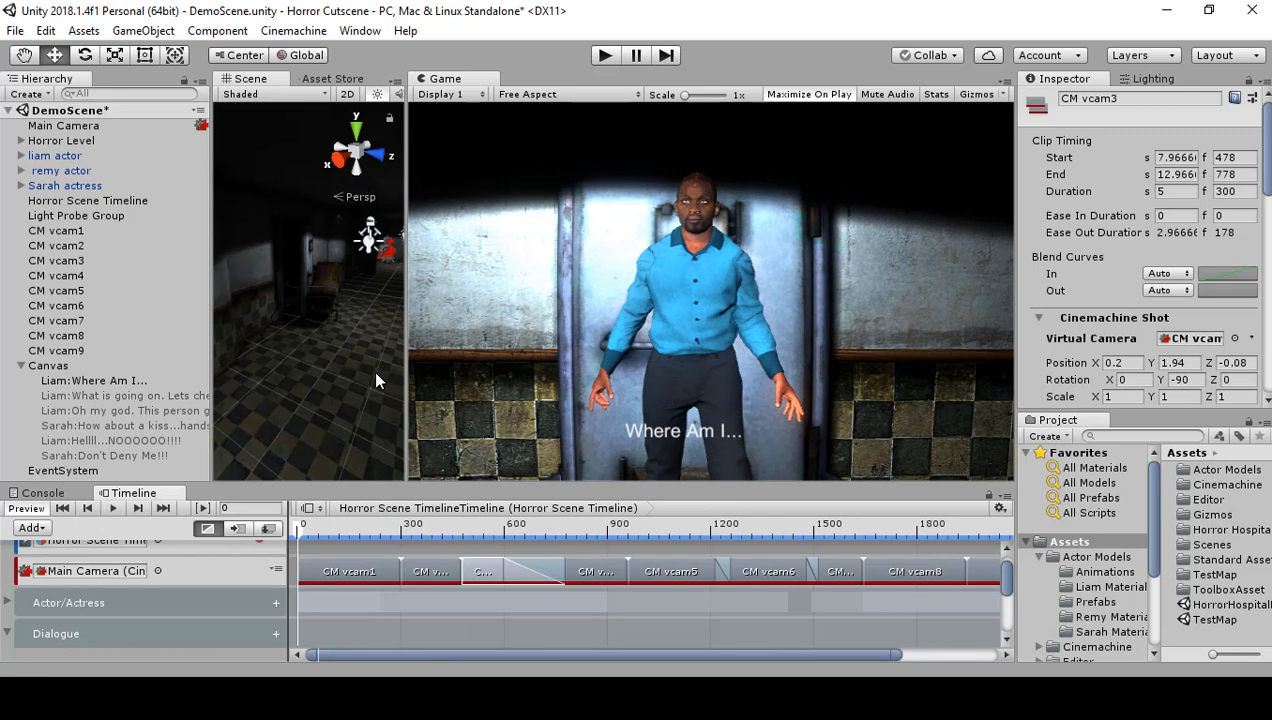
{"action": "left_click", "coordinate": [605, 57]}
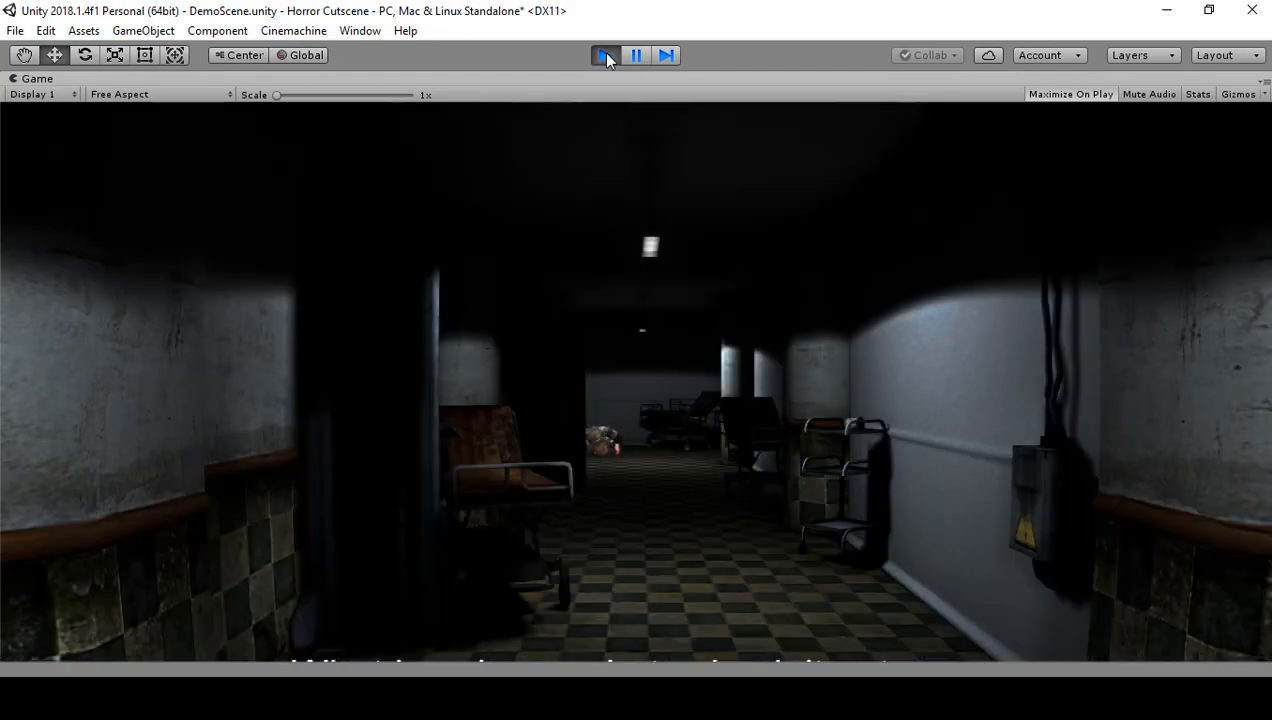
{"action": "left_click", "coordinate": [606, 56]}
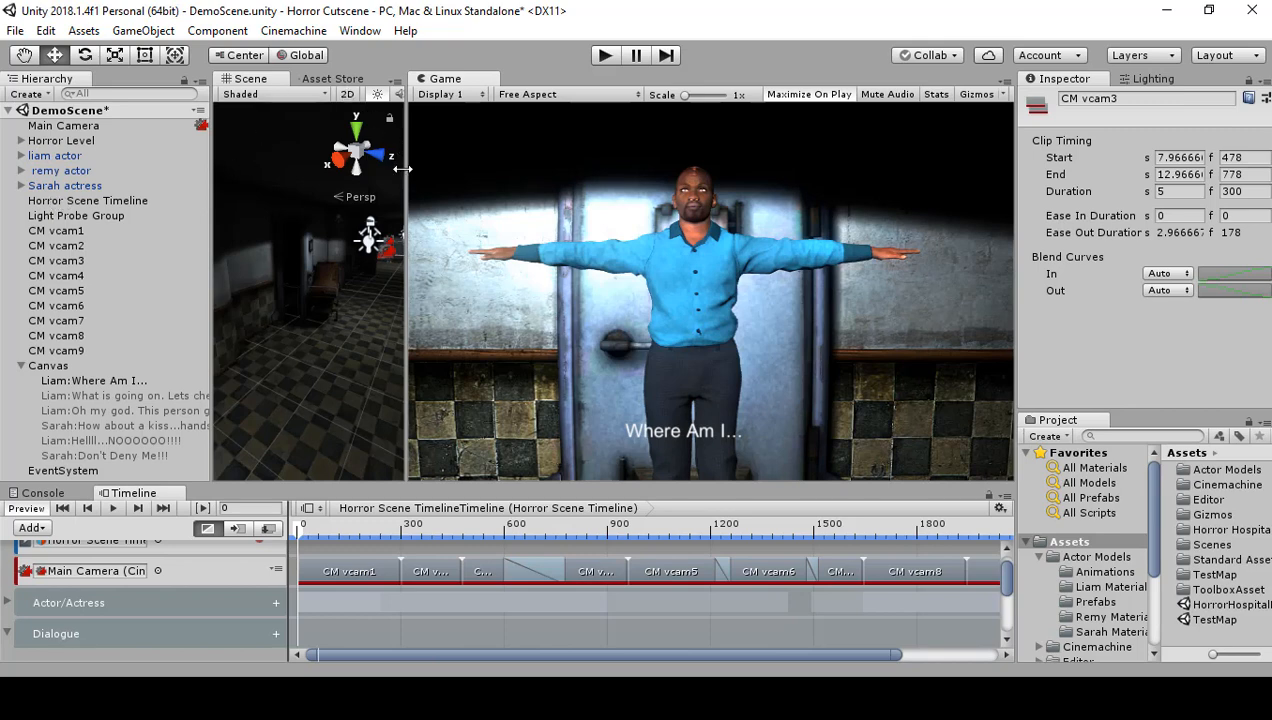
Enlarge the Scene view, switch it to 2D, and frame the whole Canvas rectangle for inspection.
{"action": "left_click_drag", "start_coordinate": [401, 169], "coordinate": [709, 216]}
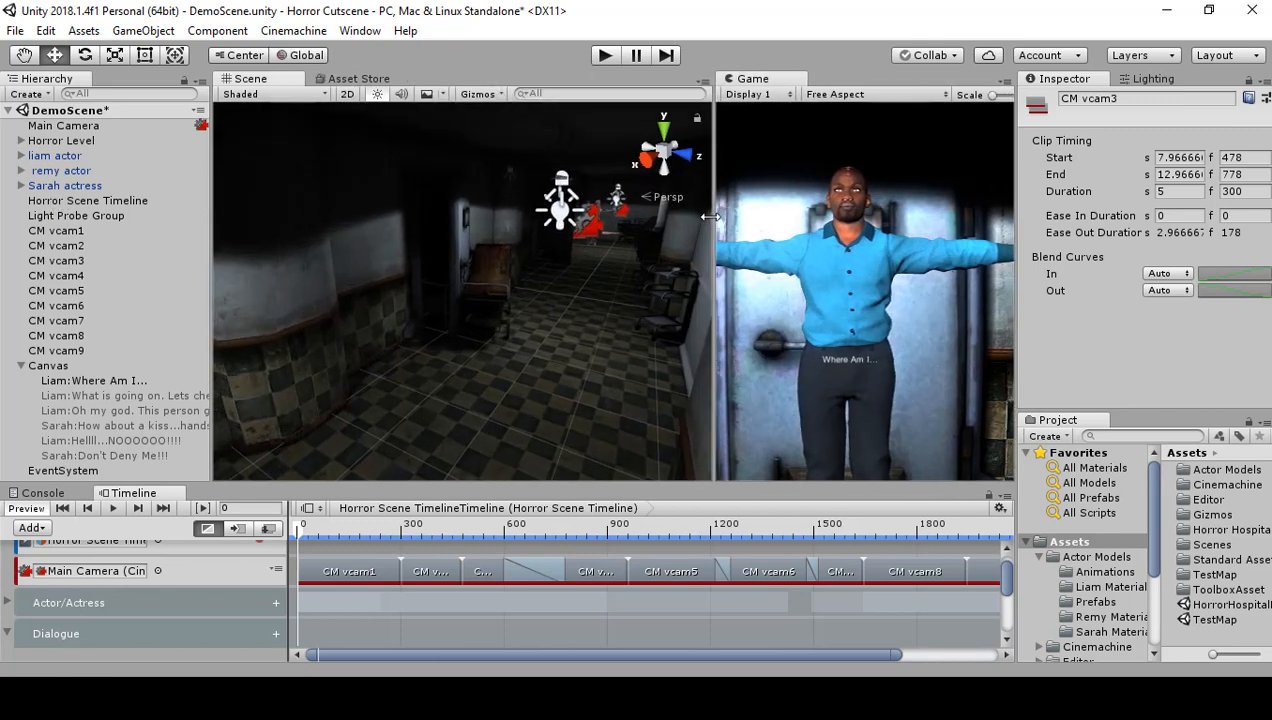
{"action": "left_click", "coordinate": [355, 94]}
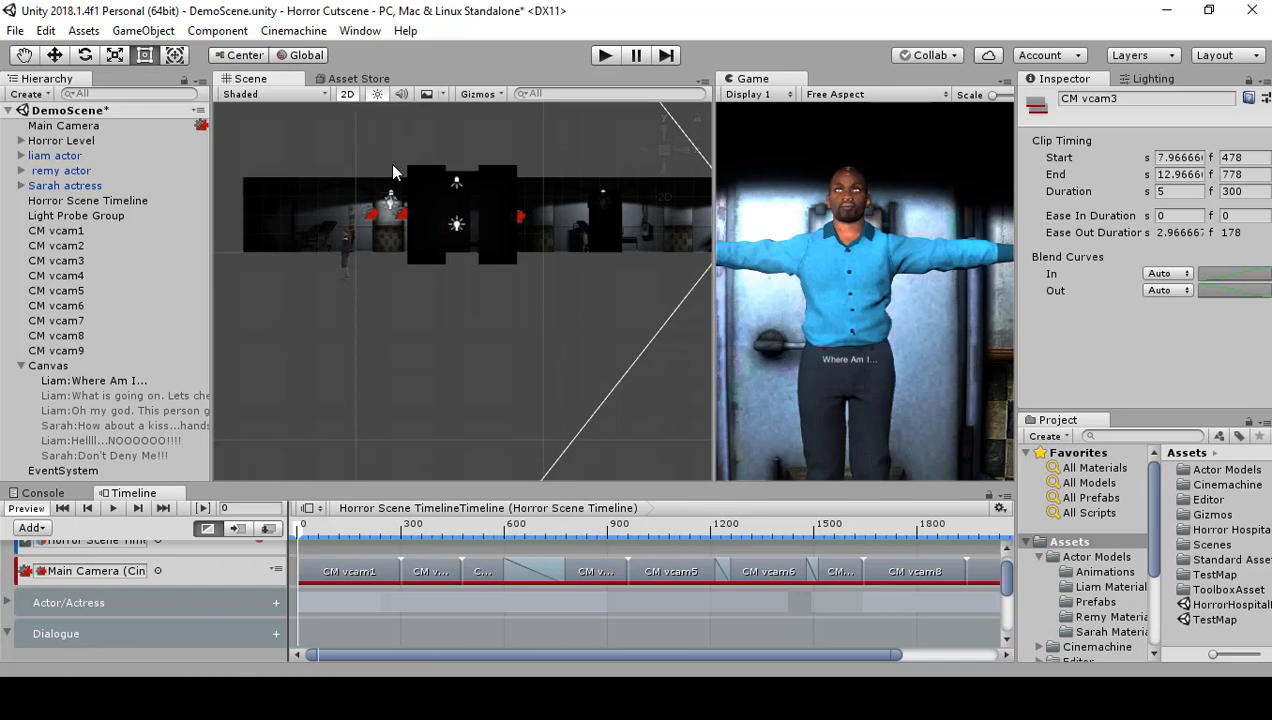
{"action": "left_click", "coordinate": [48, 367]}
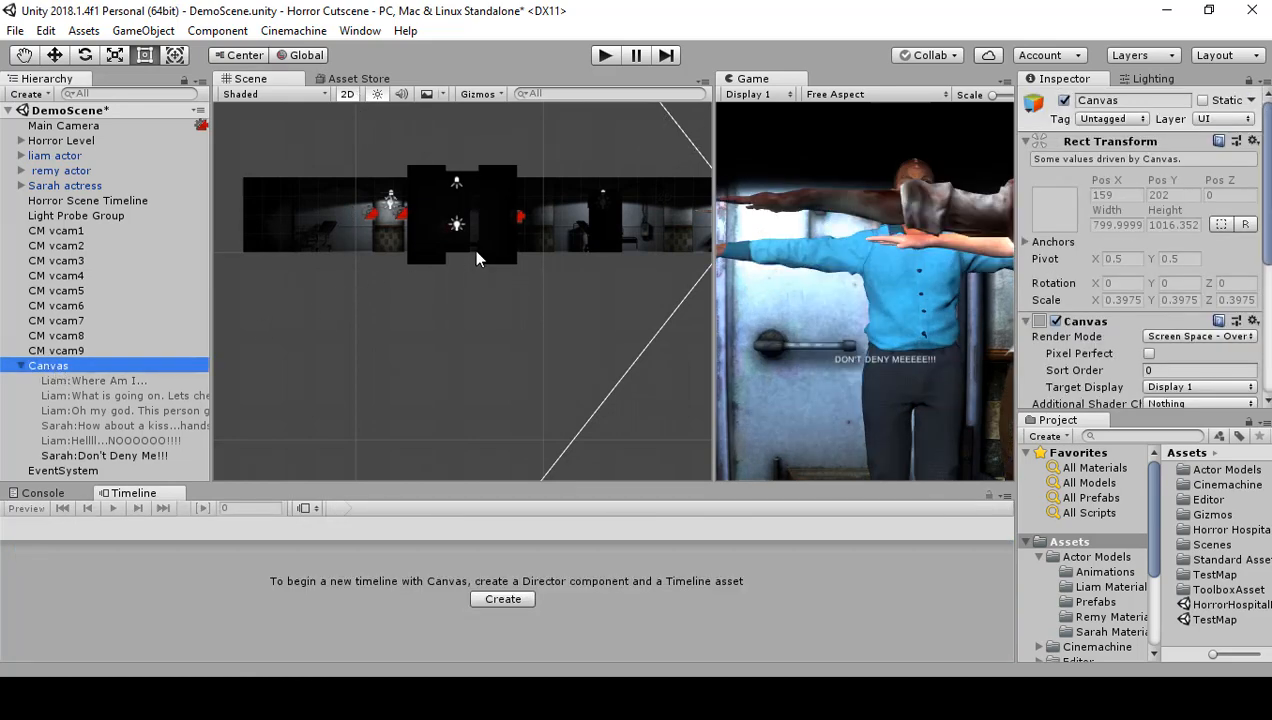
{"action": "key", "text": "f"}
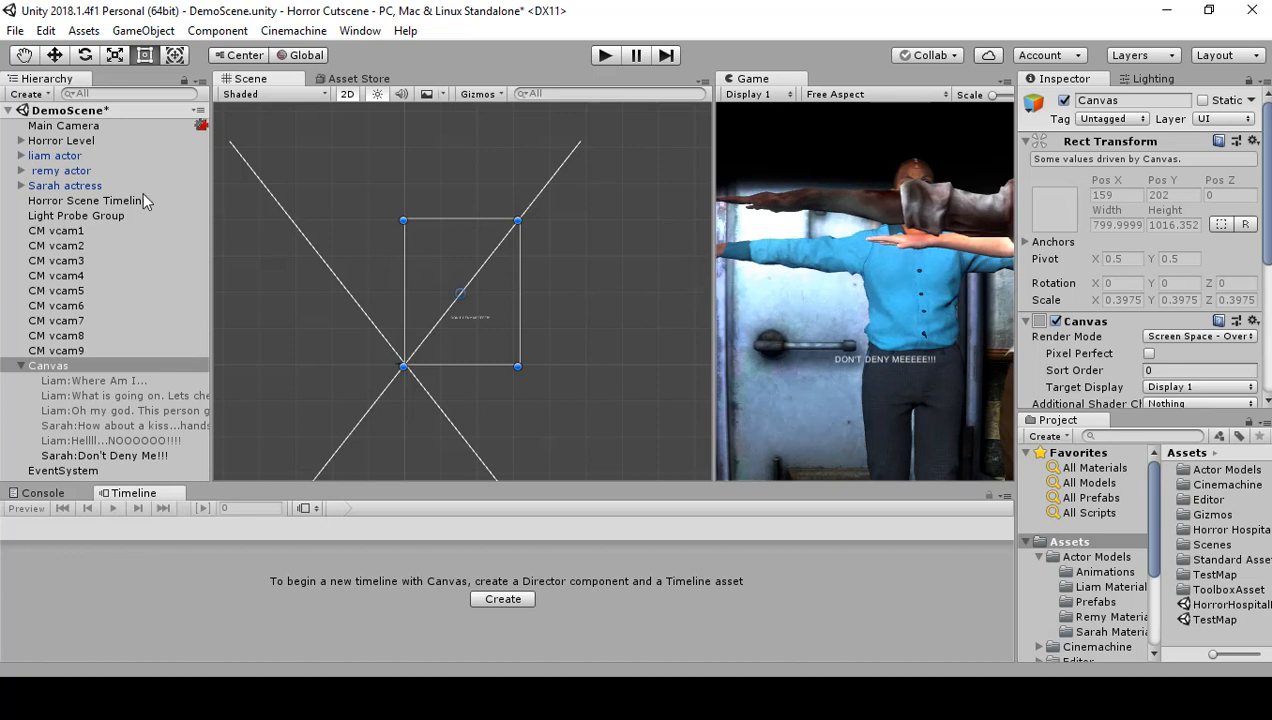
{"action": "scroll", "coordinate": [502, 287], "scroll_direction": "down", "scroll_amount": 10}
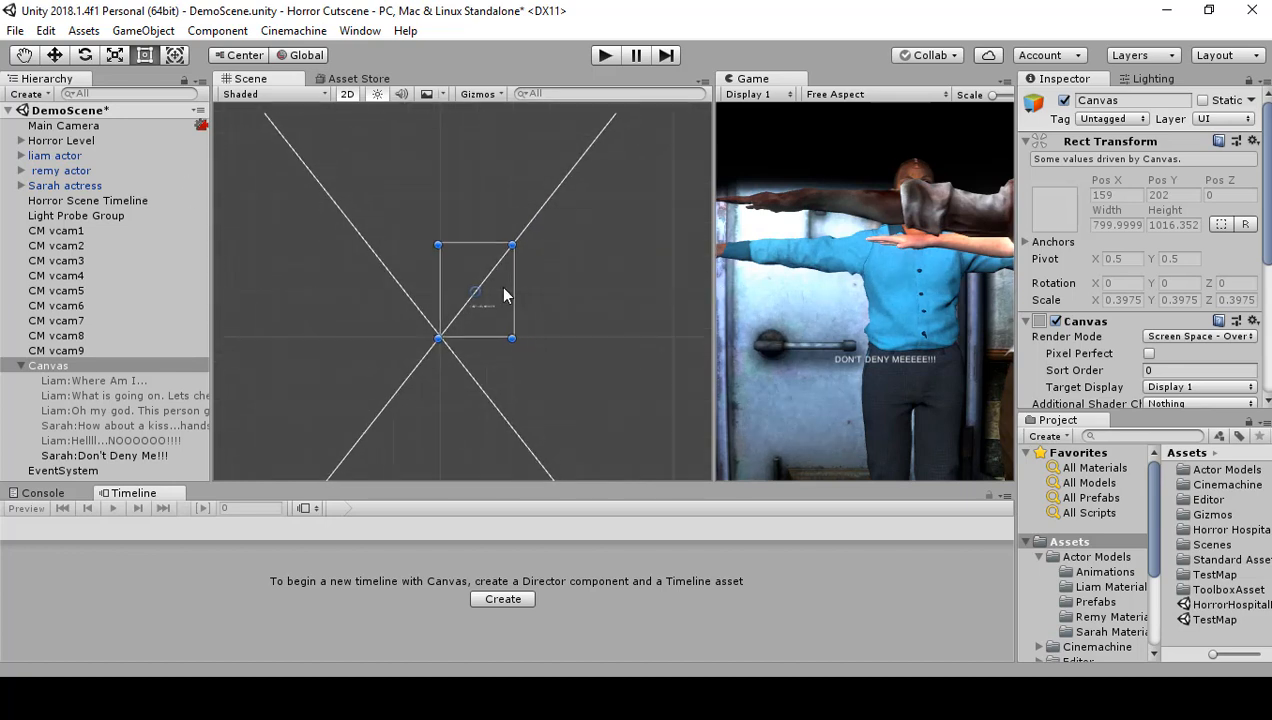
{"action": "scroll", "coordinate": [502, 287], "scroll_direction": "down", "scroll_amount": 2}
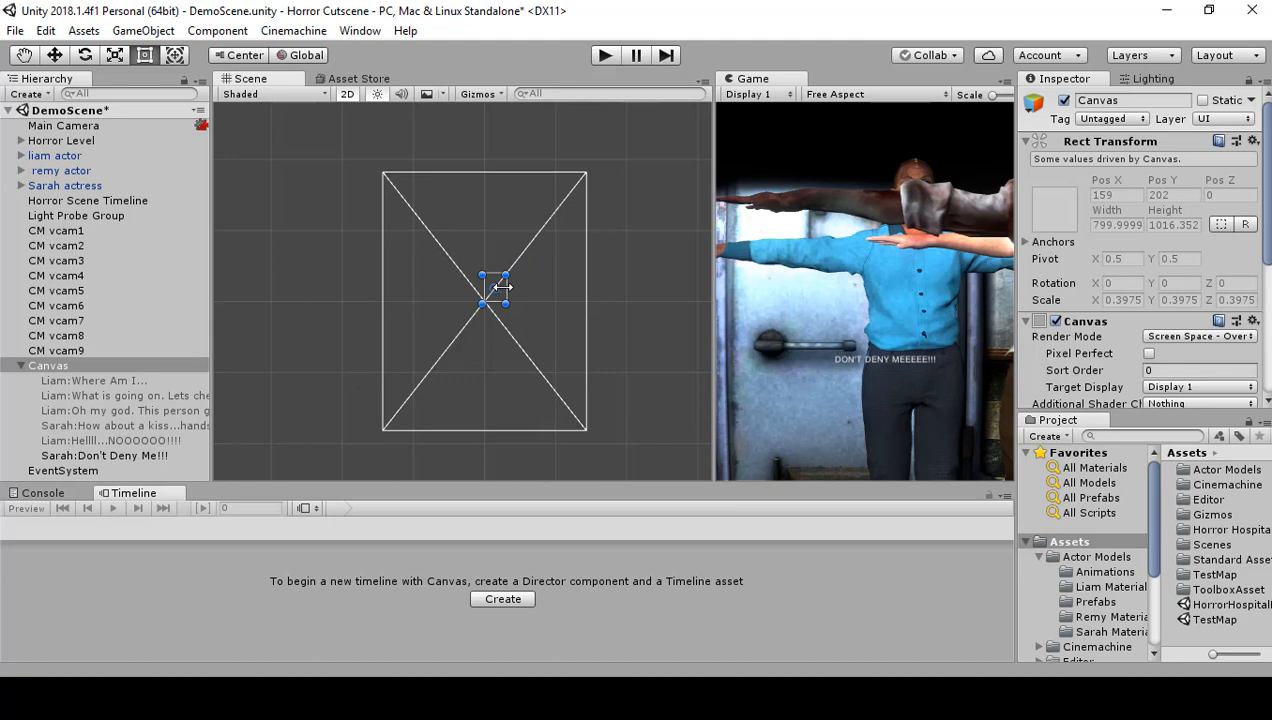
Inspect the placement of individual Liam and Sarah dialogue texts on the Canvas, and widen the Game view by shrinking the Scene view.
{"action": "scroll", "coordinate": [502, 287], "scroll_direction": "up", "scroll_amount": 6}
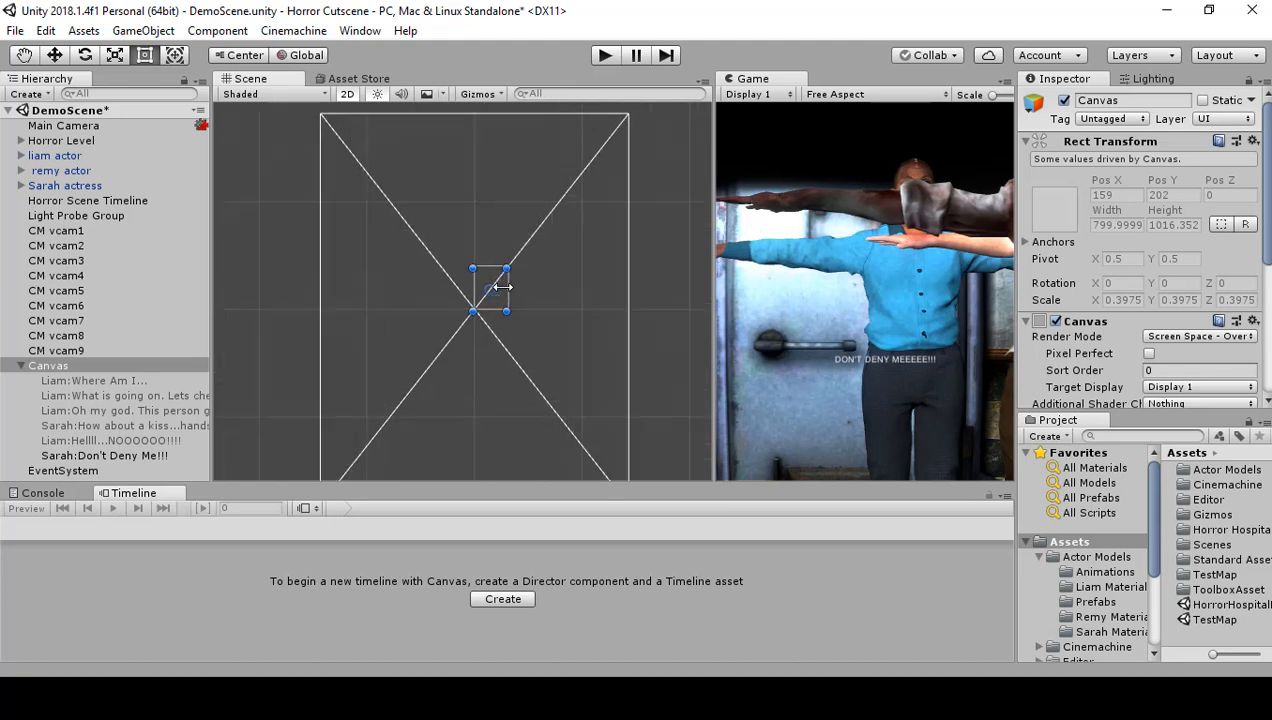
{"action": "left_click", "coordinate": [149, 438]}
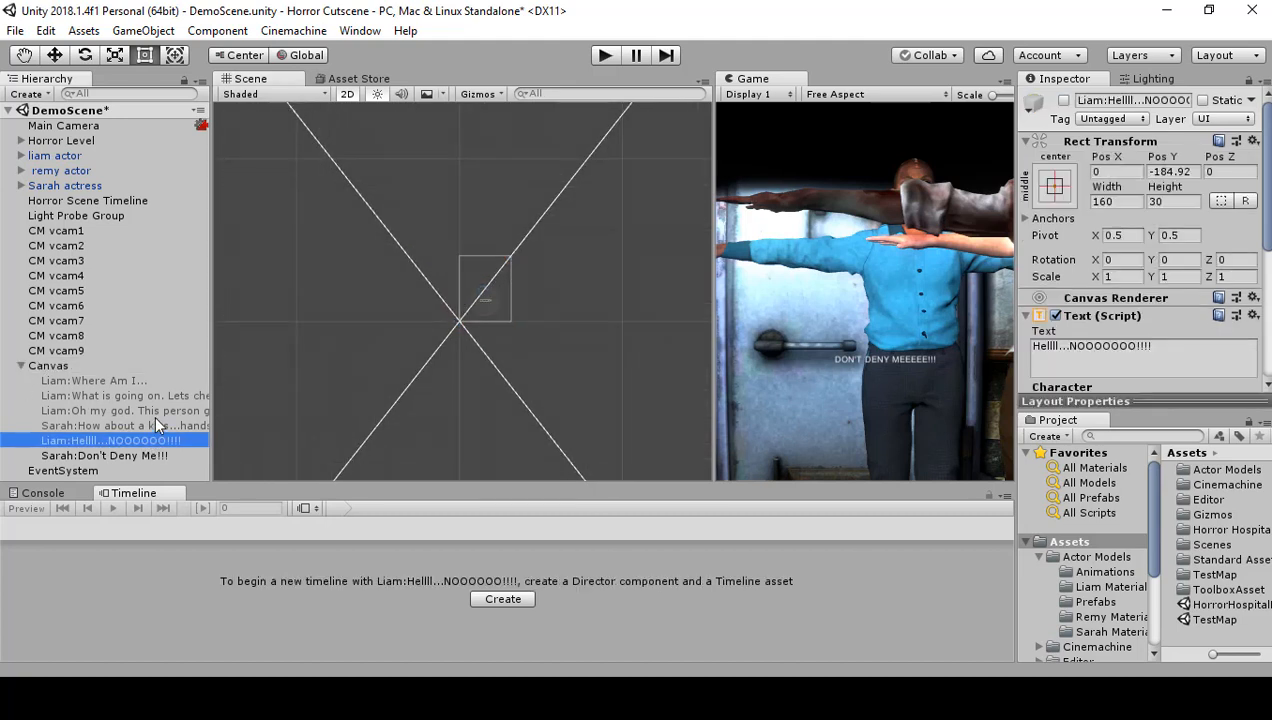
{"action": "left_click", "coordinate": [156, 421]}
{"action": "left_click", "coordinate": [159, 385]}
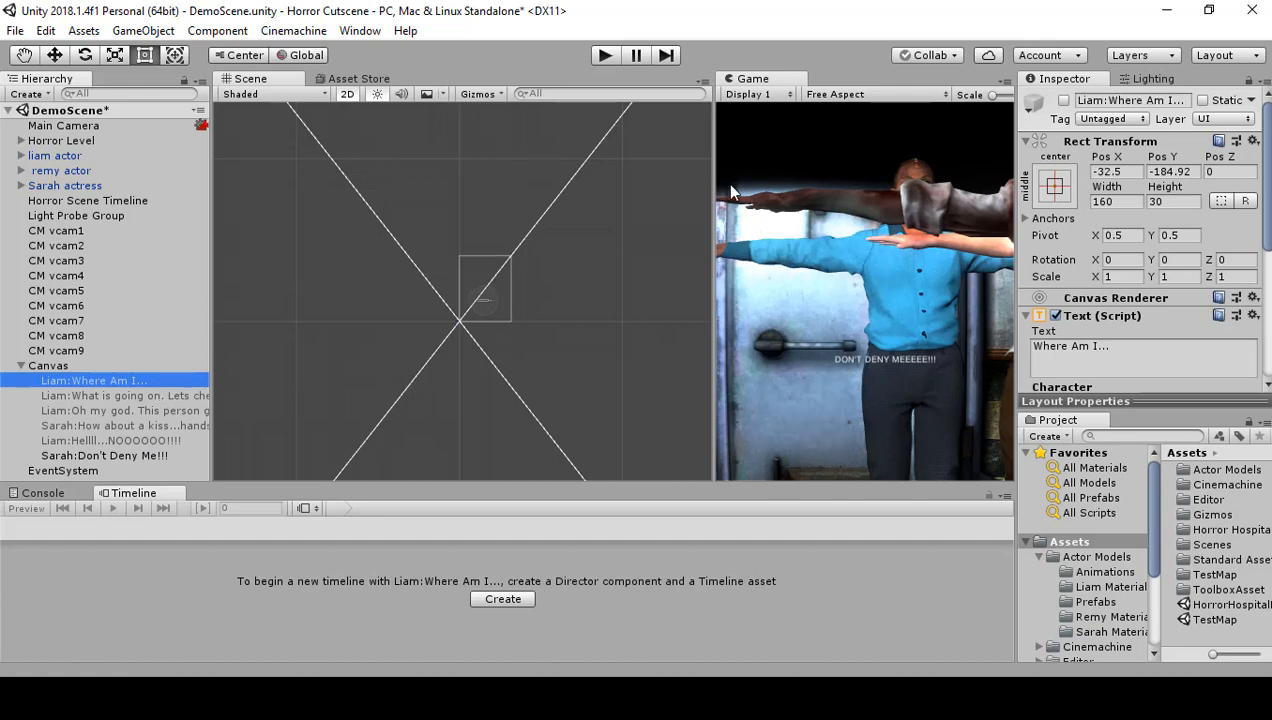
{"action": "left_click_drag", "start_coordinate": [713, 191], "coordinate": [382, 215]}
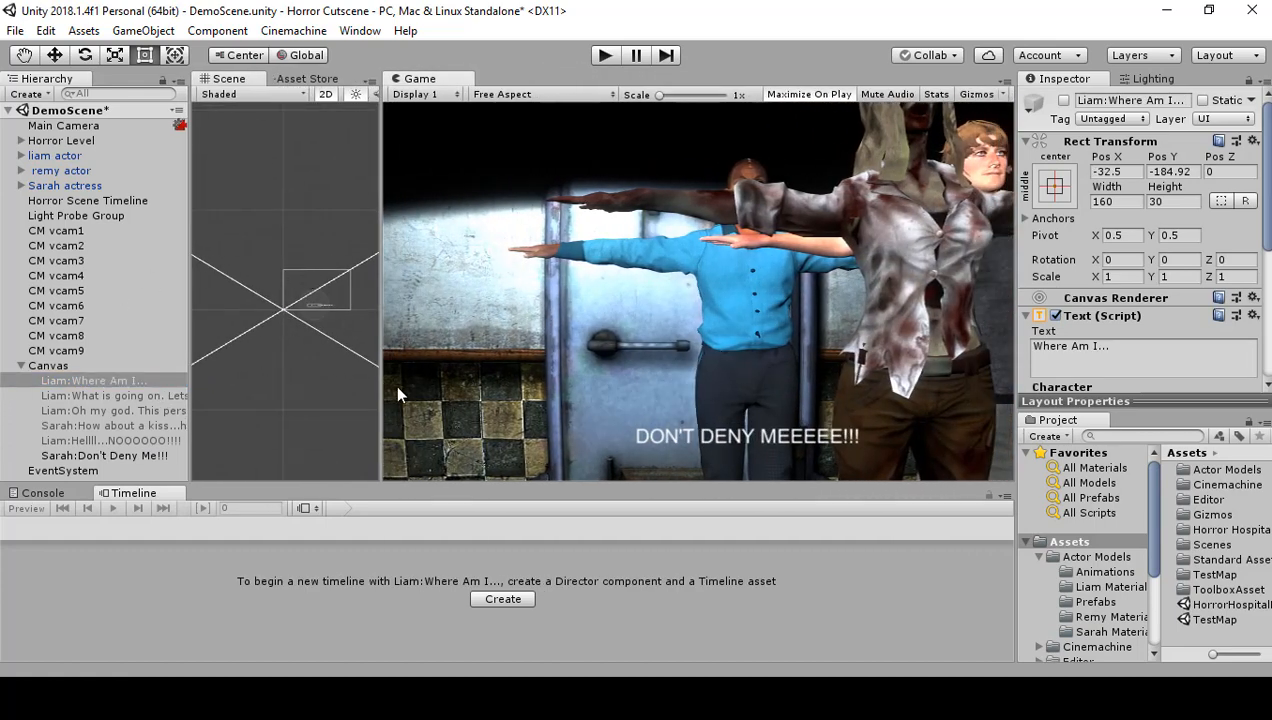
Raise all six dialogue texts under the Canvas together by setting their Pos Y to -100.
{"action": "left_click", "coordinate": [120, 384]}
{"action": "left_click", "coordinate": [113, 455], "text": "shift"}
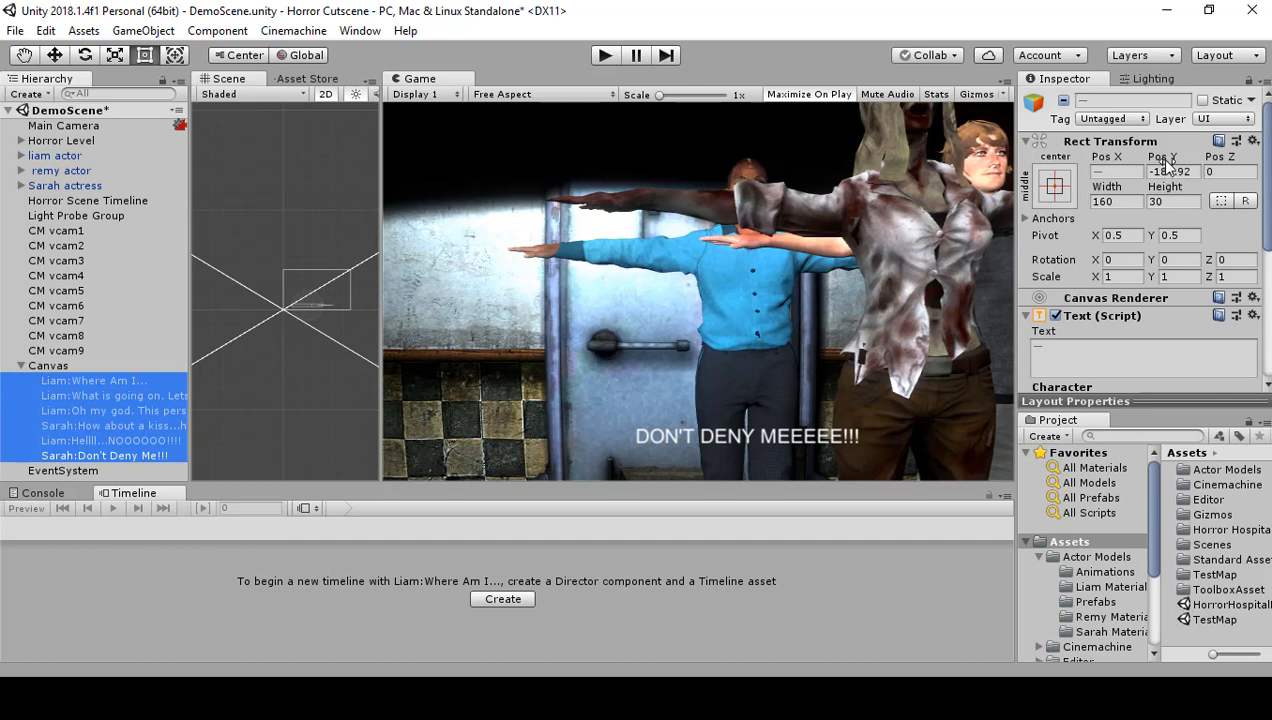
{"action": "left_click_drag", "start_coordinate": [1172, 160], "coordinate": [478, 111]}
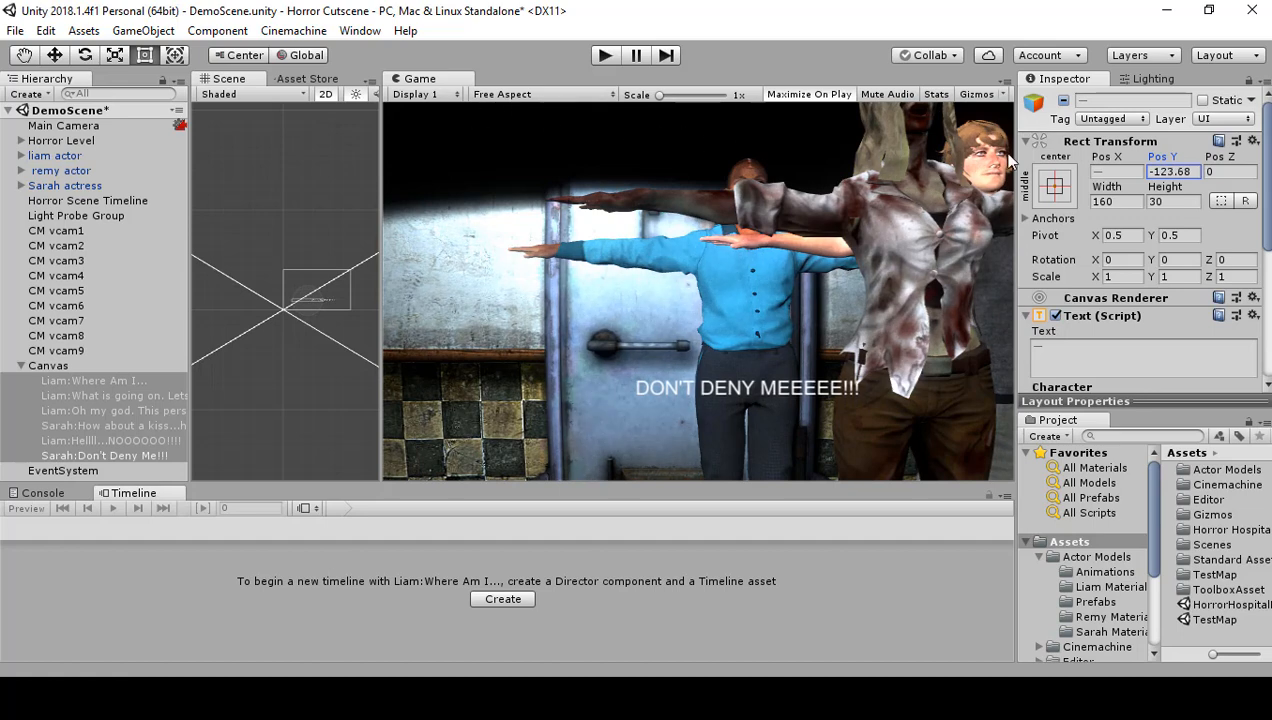
{"action": "left_click_drag", "start_coordinate": [1158, 159], "coordinate": [1192, 165]}
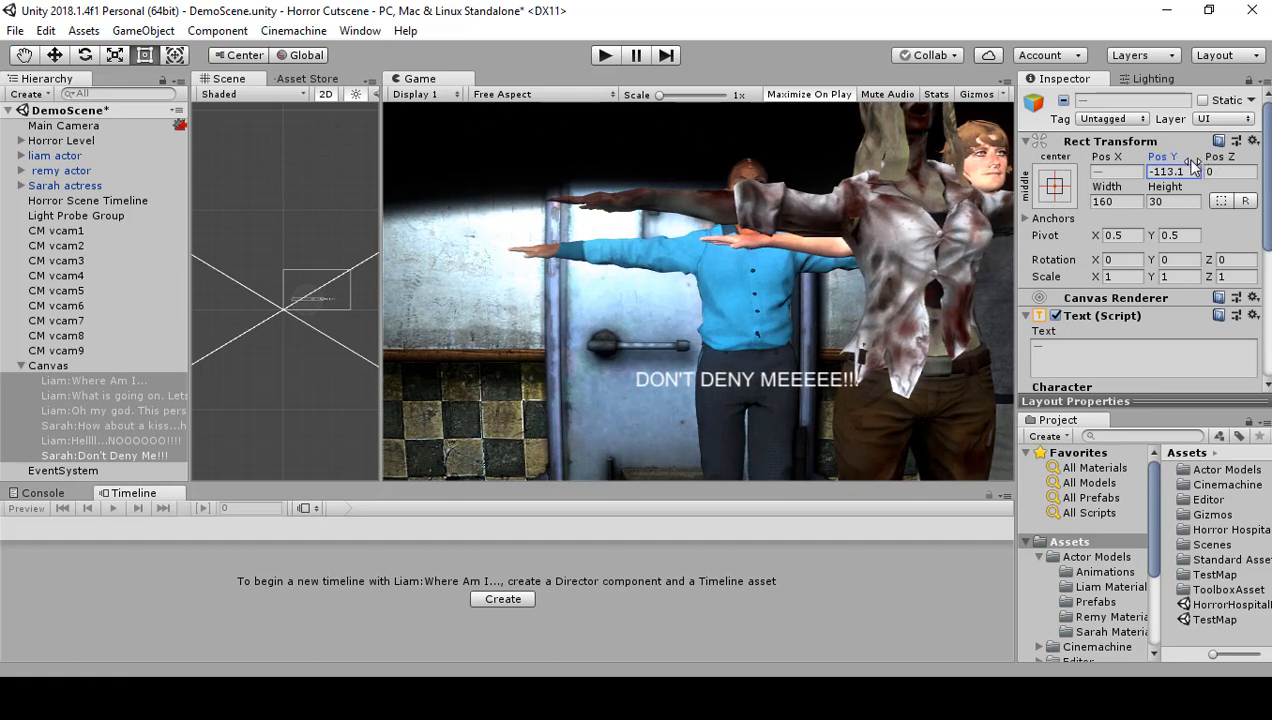
{"action": "left_click", "coordinate": [1188, 172]}
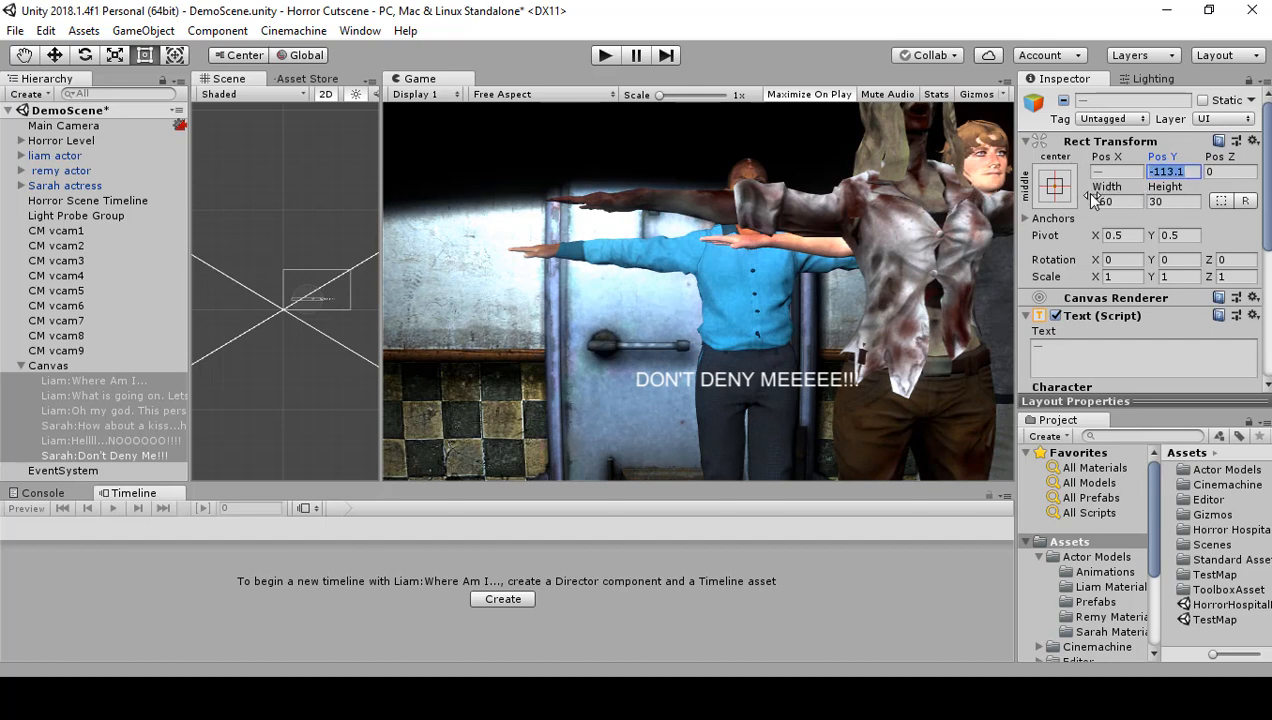
{"action": "type", "text": "-100"}
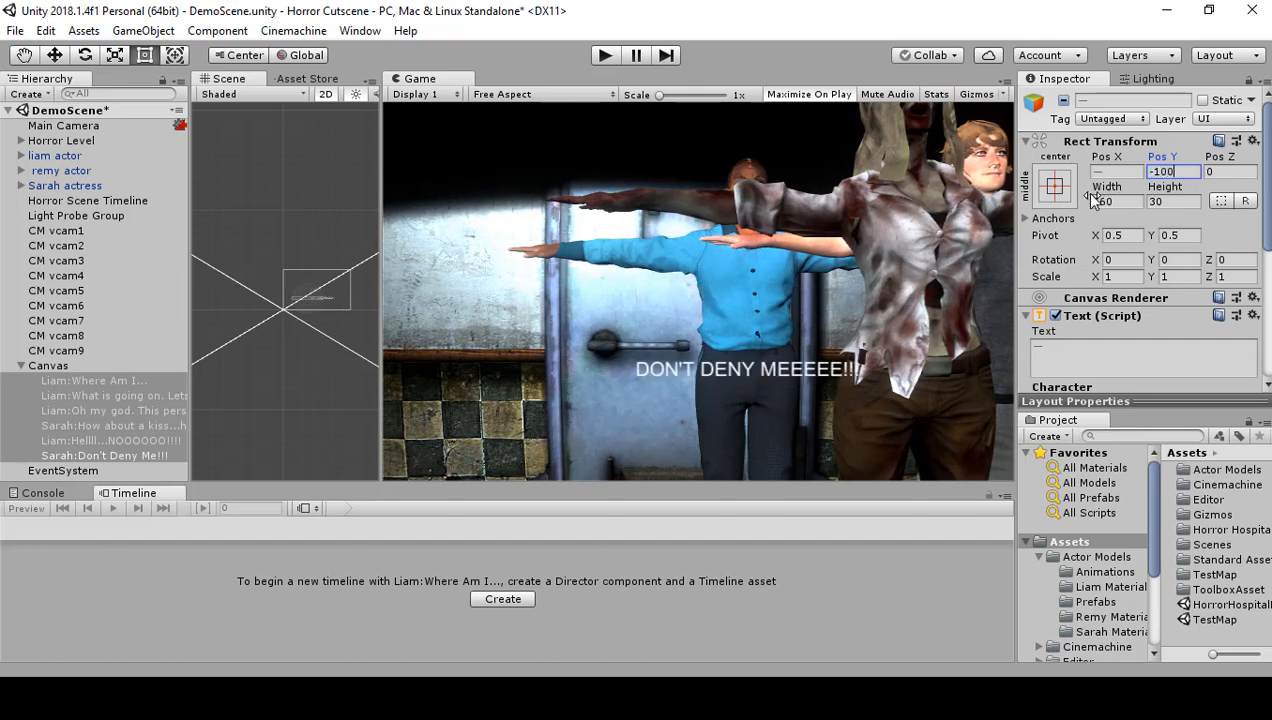
Run the cutscene twice in maximized play mode to check the raised dialogue texts, stopping playback each time.
{"action": "left_click", "coordinate": [600, 57]}
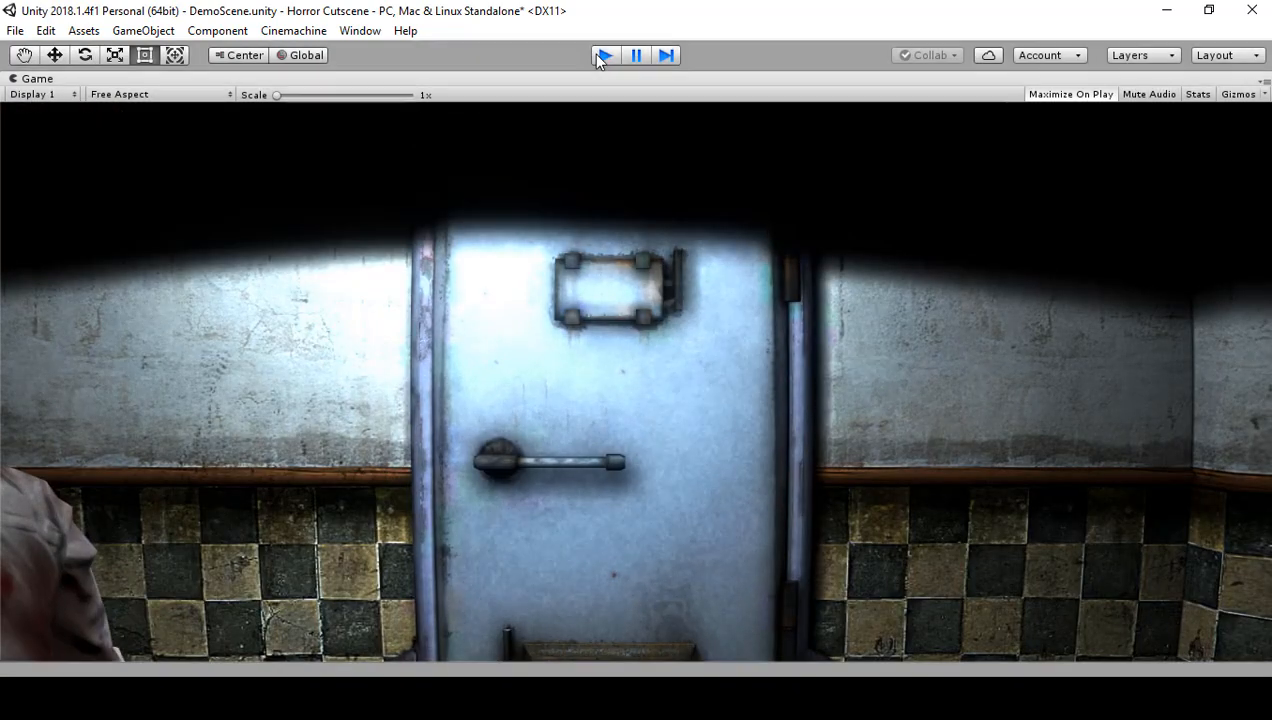
{"action": "left_click", "coordinate": [603, 56]}
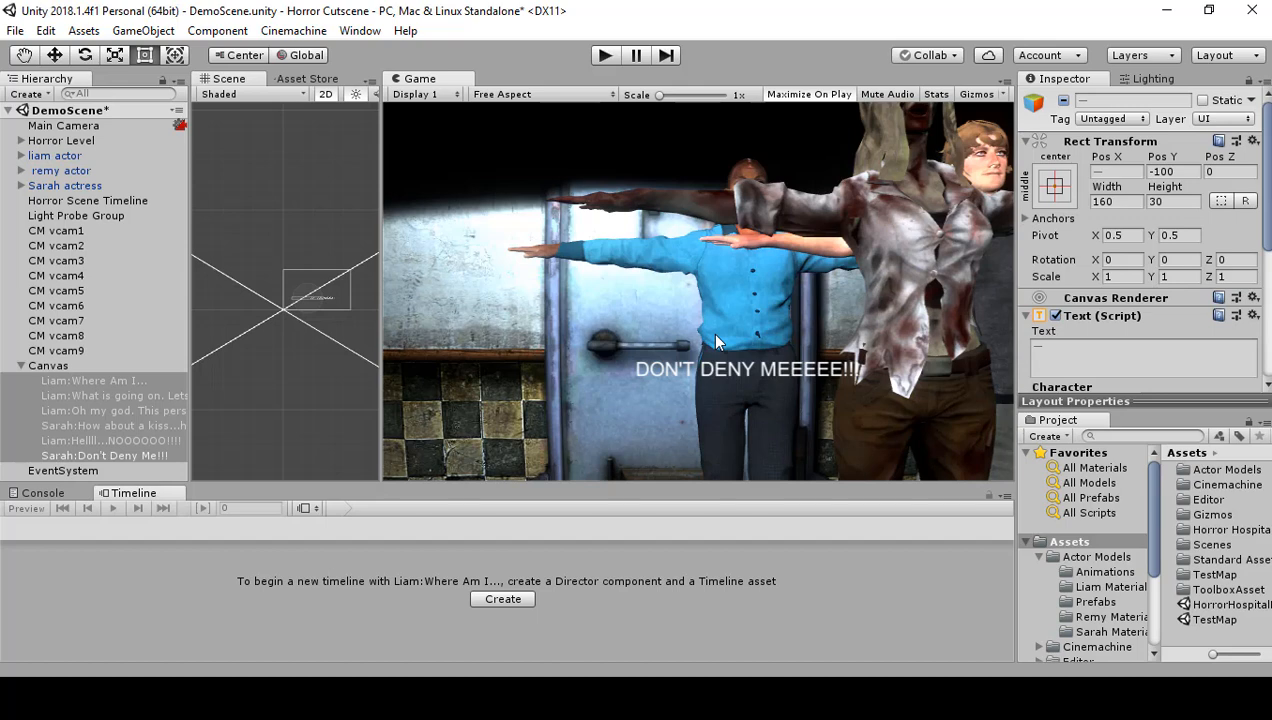
{"action": "left_click", "coordinate": [605, 56]}
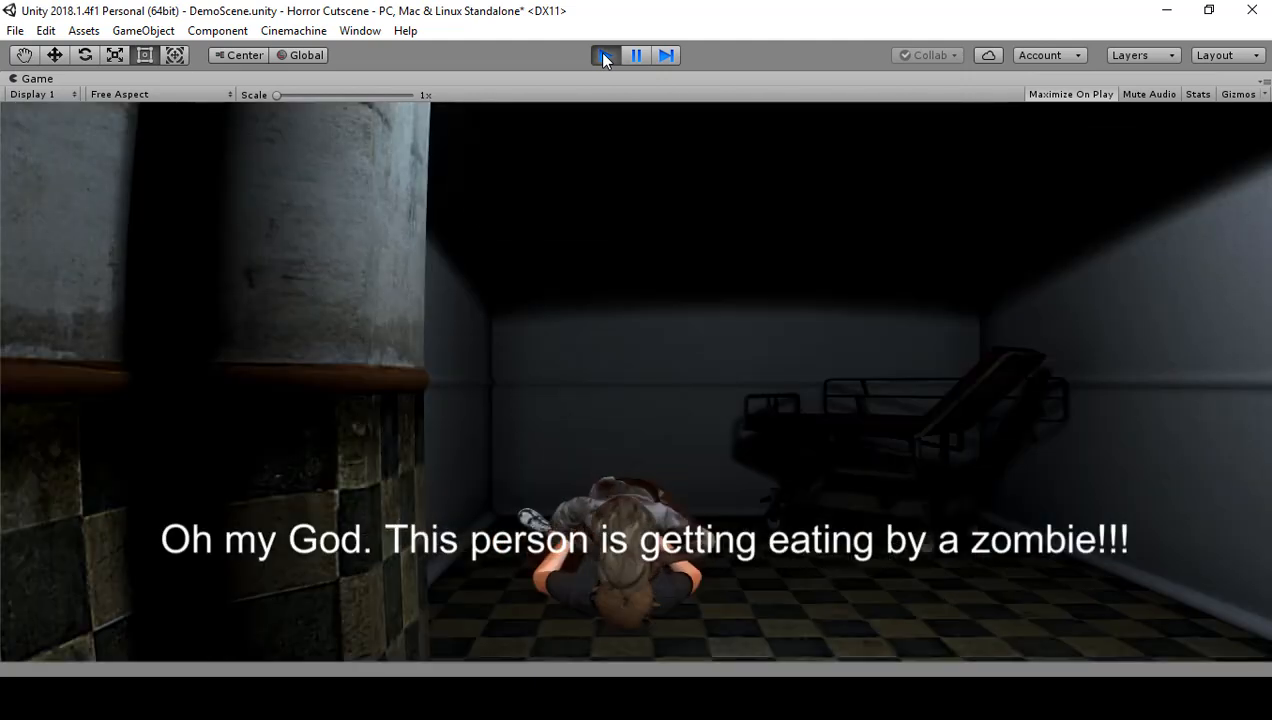
{"action": "left_click", "coordinate": [604, 56]}
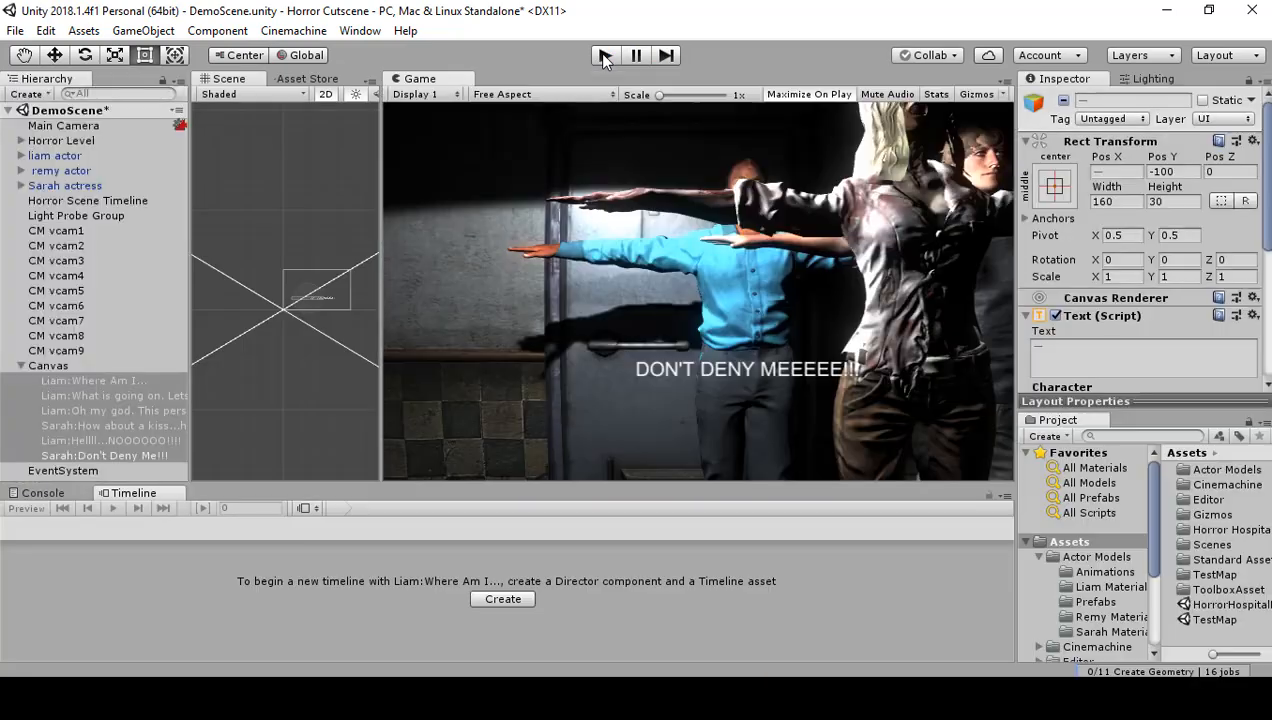